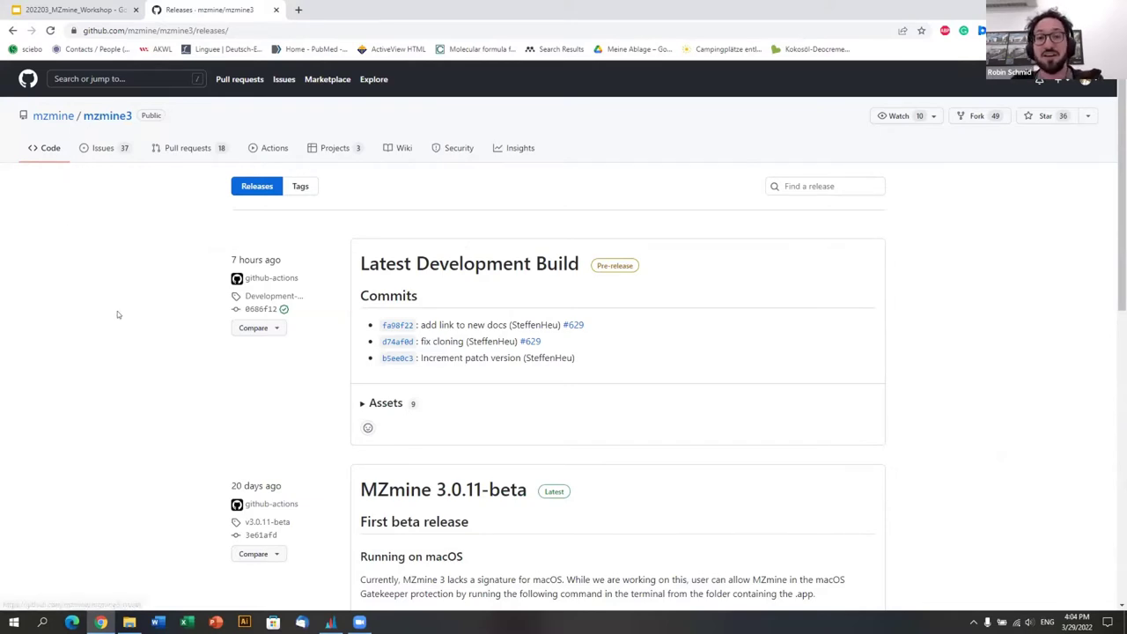
Step: Look over the mzmine3 releases page and open the repository's issues
scroll(118, 311, "down", 3)
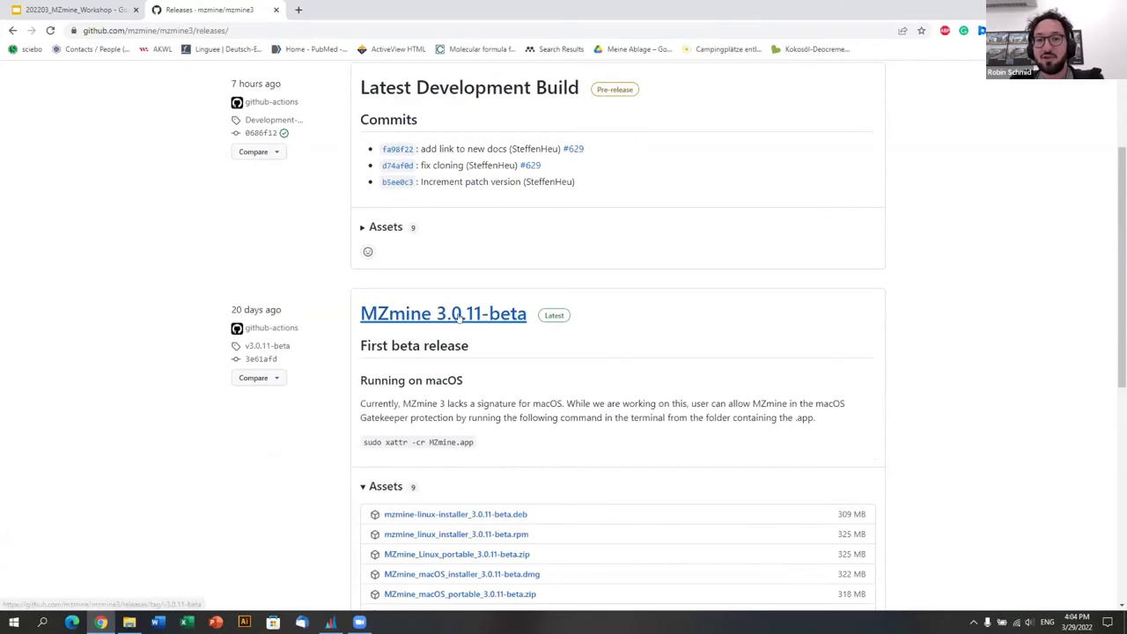
scroll(454, 237, "up", 3)
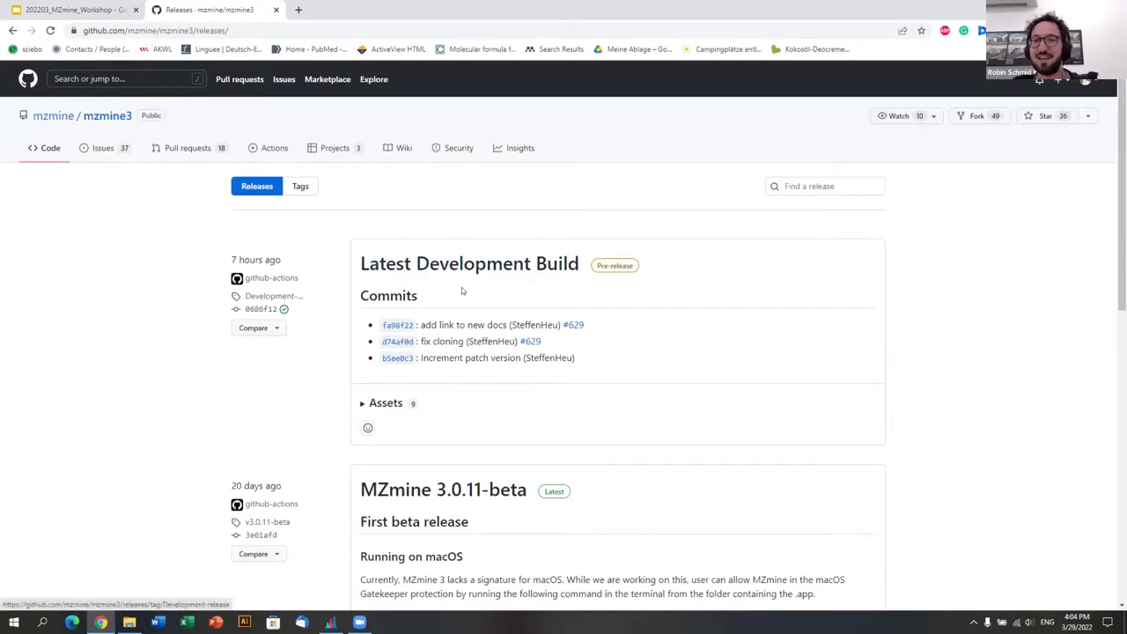
left_click(93, 147)
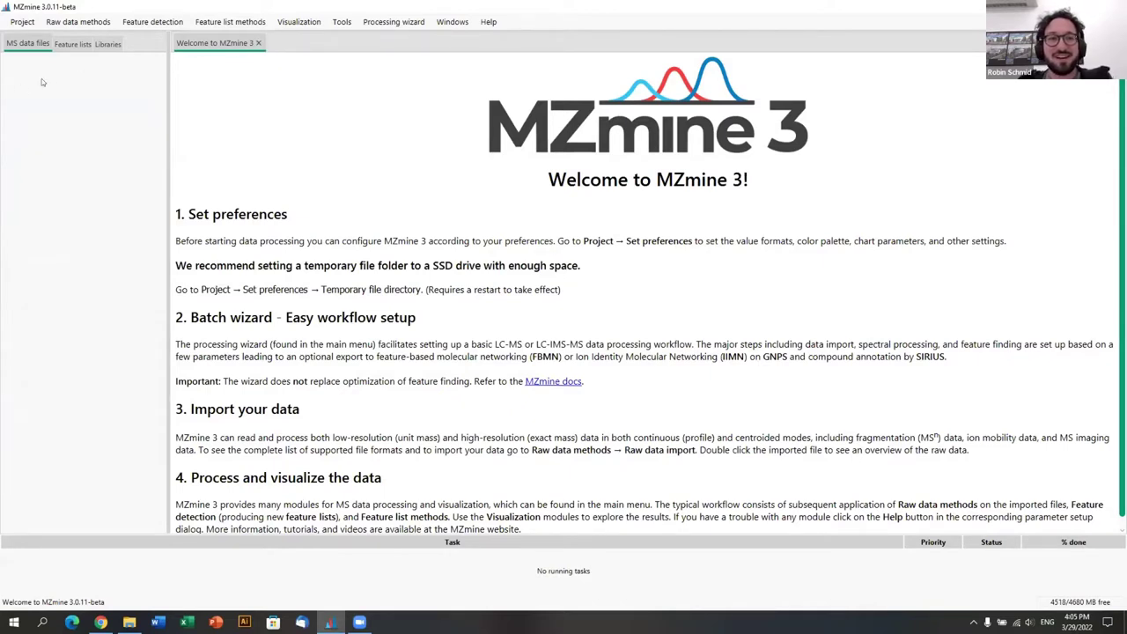
Step: In MZmine, close the welcome page and widen the pane listing the MS data files
left_click(257, 43)
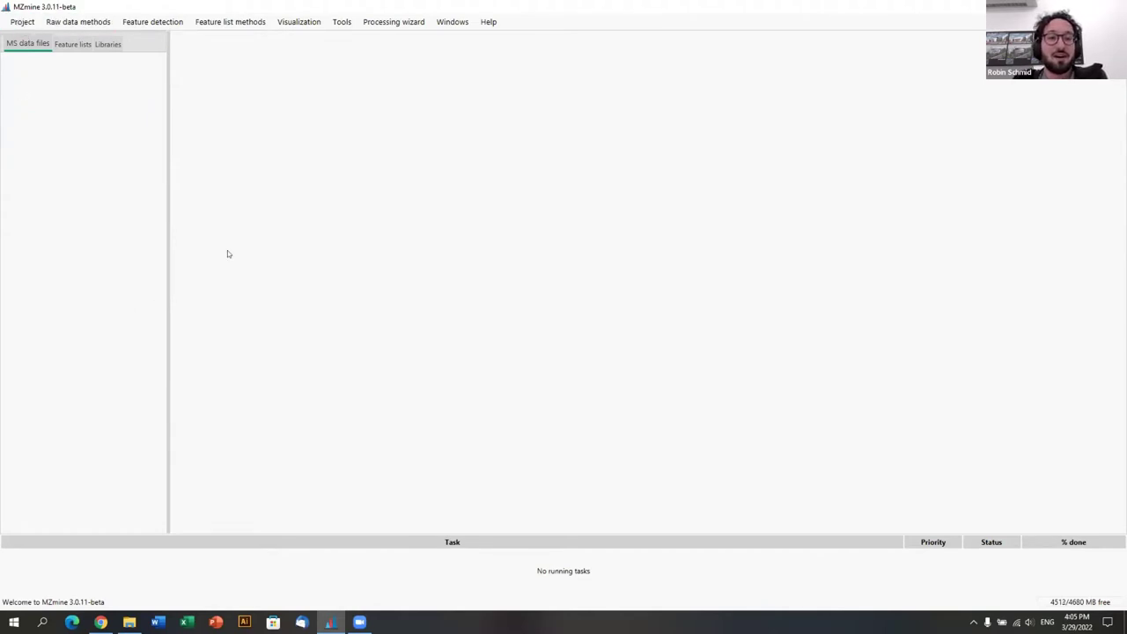
left_click_drag(164, 247, 208, 247)
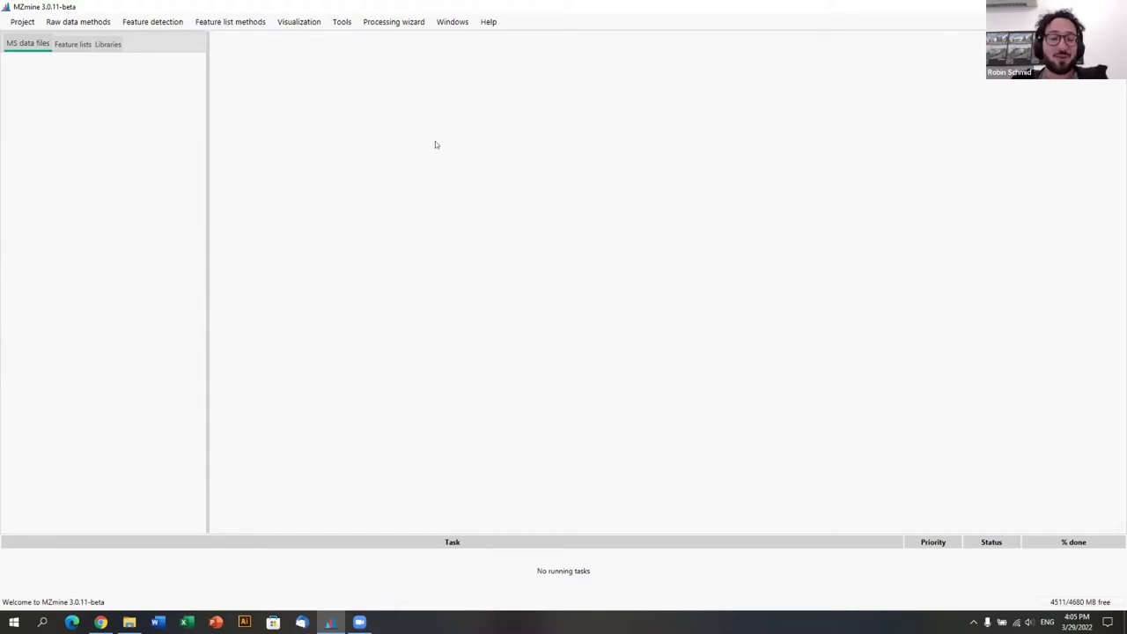
Step: Switch to the 202203_MZmine_Workshop presentation in Chrome, view the Import data slide, and return to MZmine
left_click(100, 621)
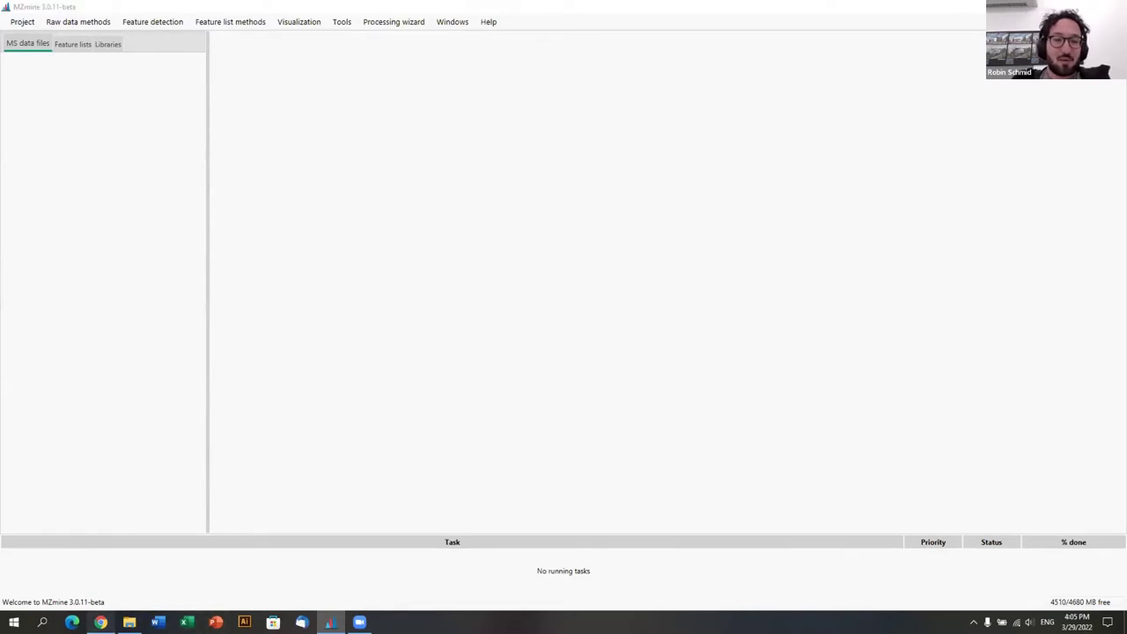
key("alt+Tab")
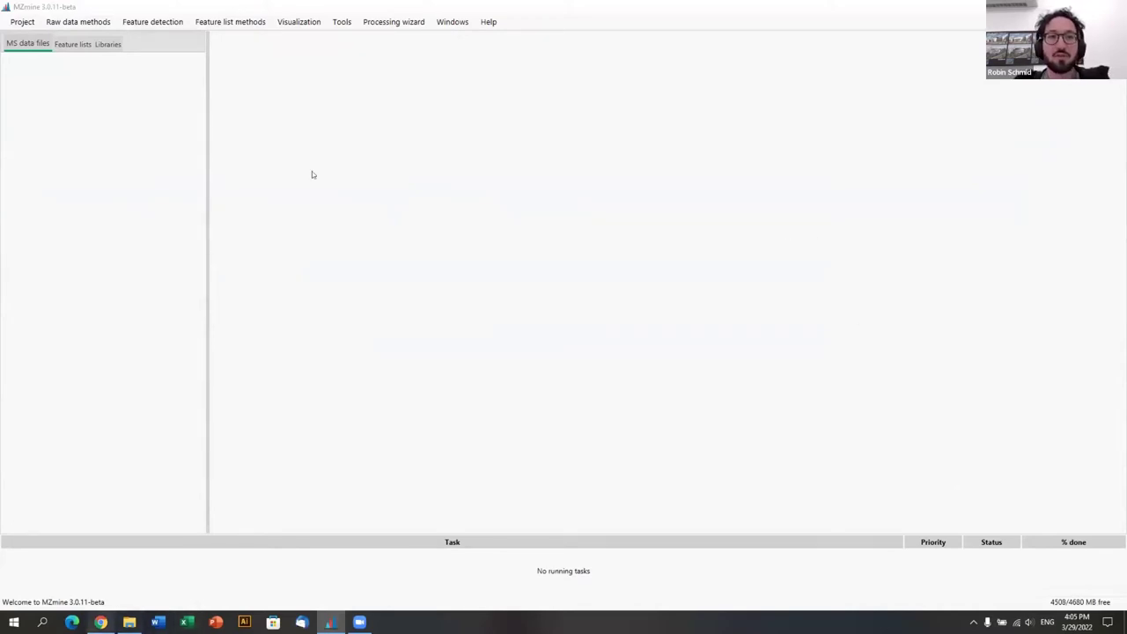
key("alt+Tab")
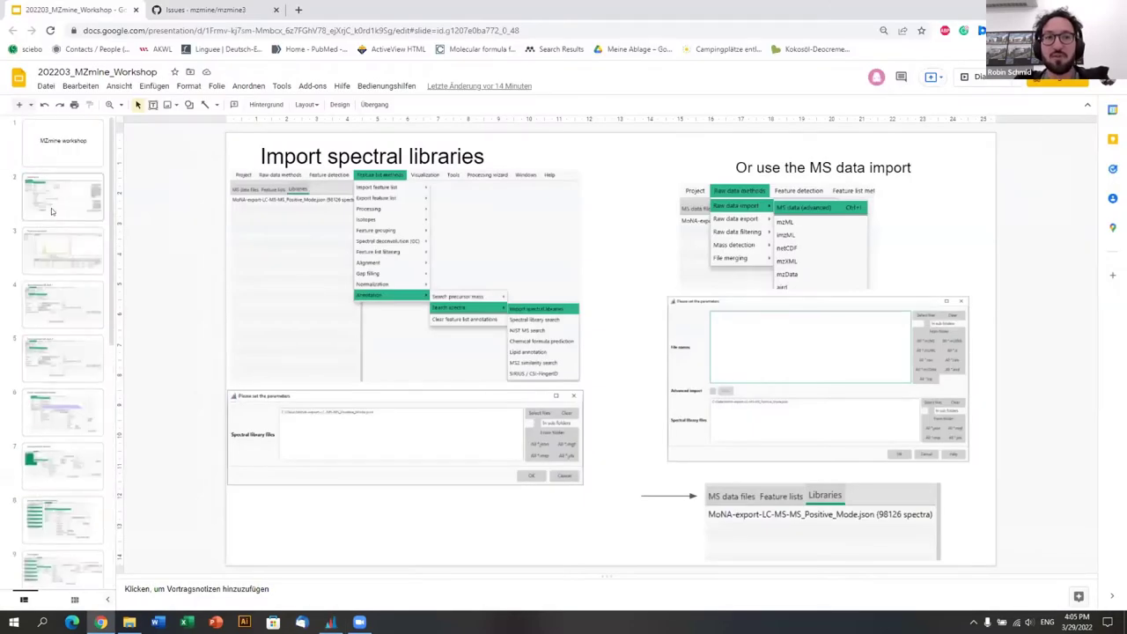
left_click(51, 212)
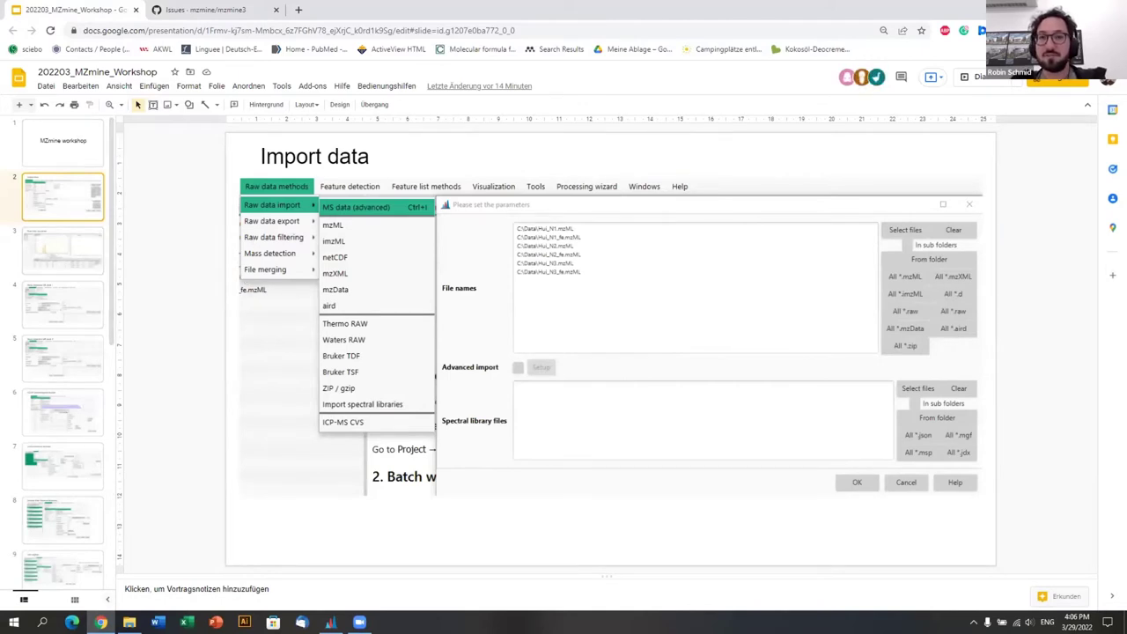
key("alt+Tab")
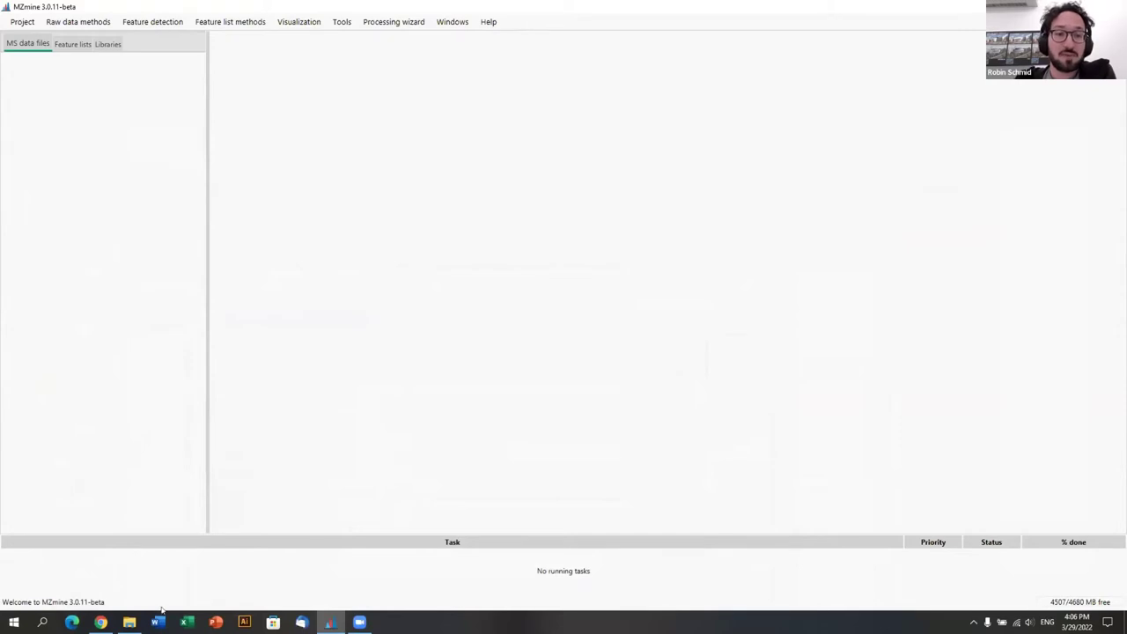
Step: Import the six Hui mzML files, Hui_N1.mzML through Hui_N3_fe.mzML, from C:\Data in File Explorer into MZmine's MS data files
left_click(128, 622)
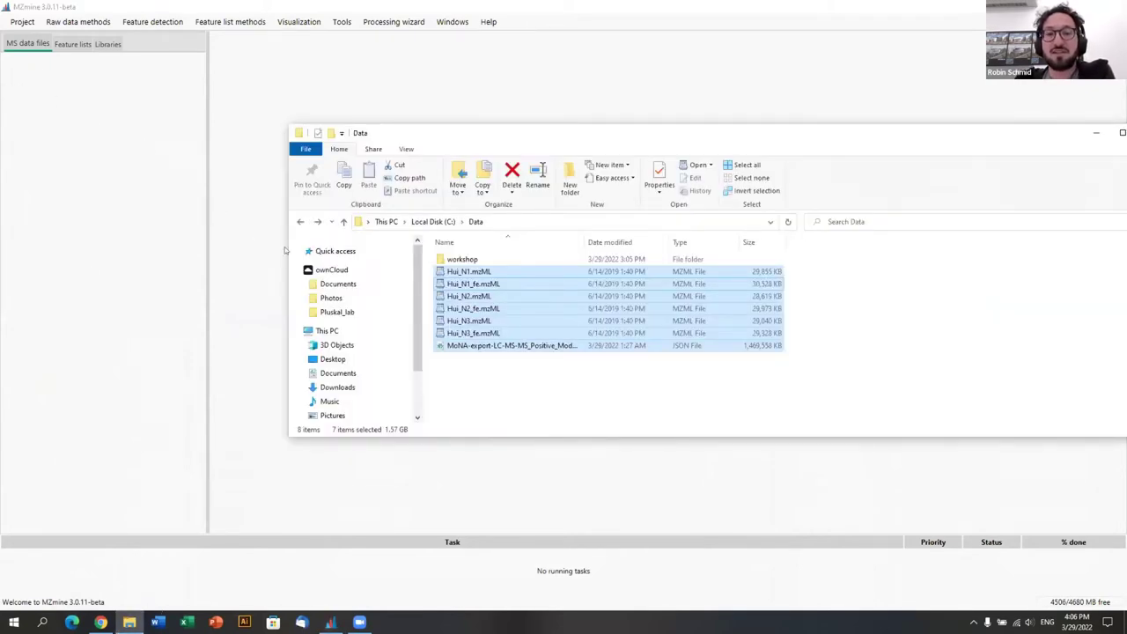
left_click(470, 273)
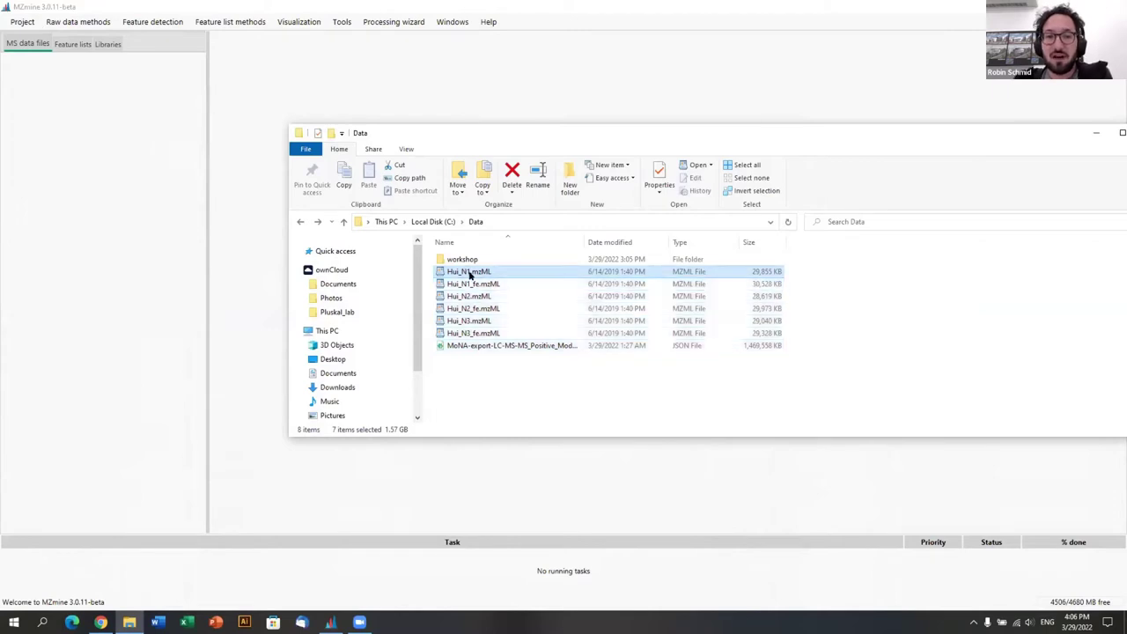
left_click(479, 334, "shift")
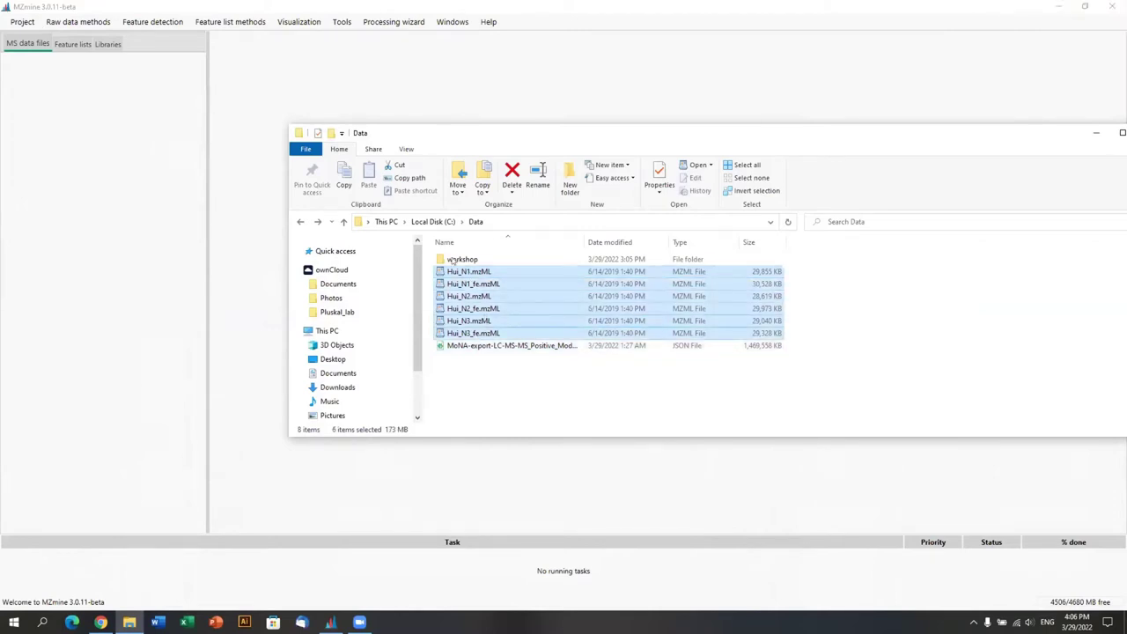
left_click_drag(474, 274, 66, 135)
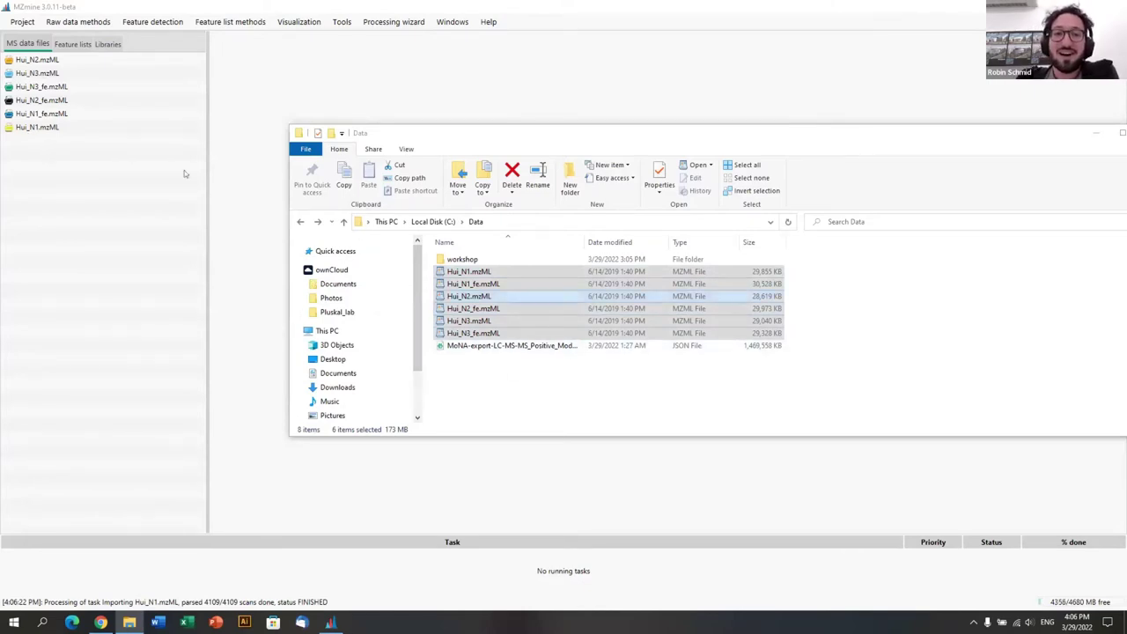
Step: Set up an advanced MS data import that includes subfolders and collects all mzML files from the C:\Data folder
left_click(99, 23)
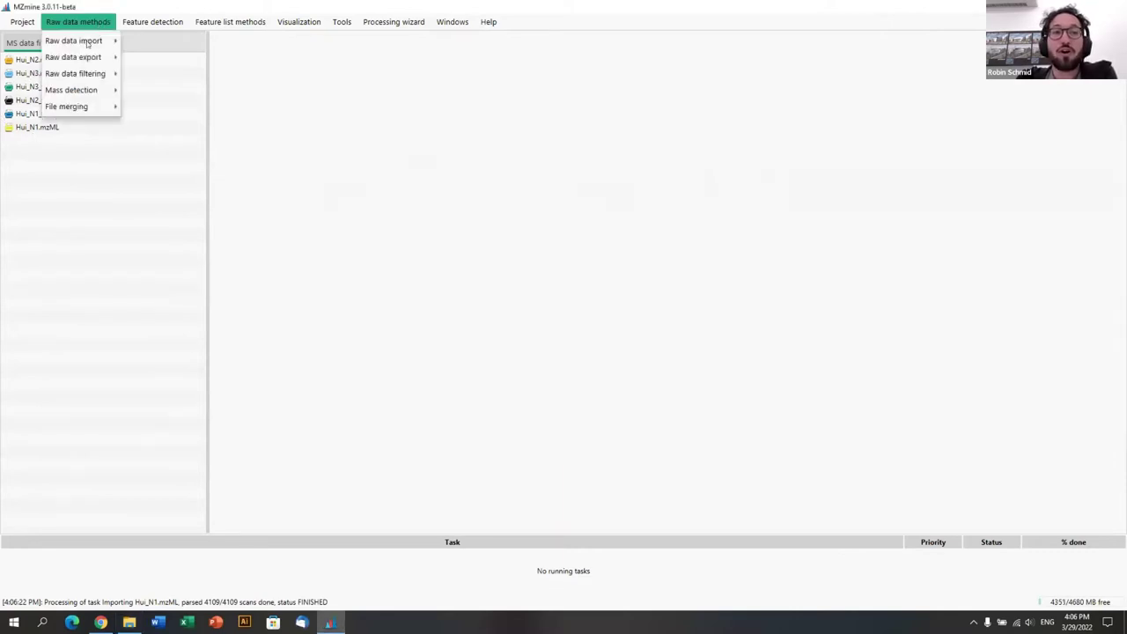
mouse_move(89, 40)
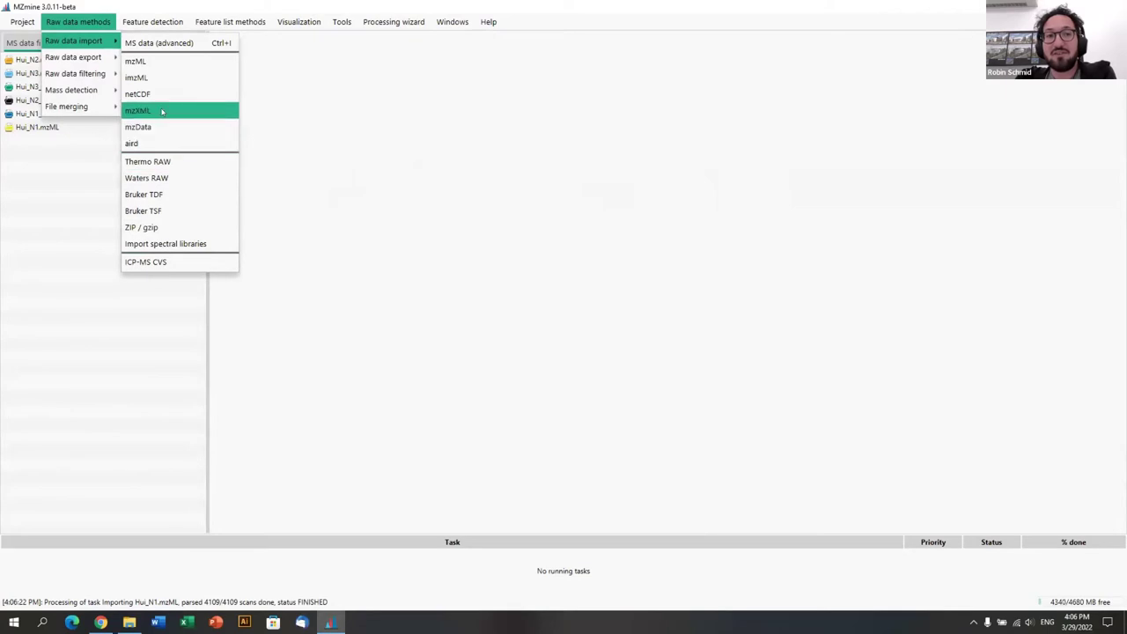
left_click(145, 43)
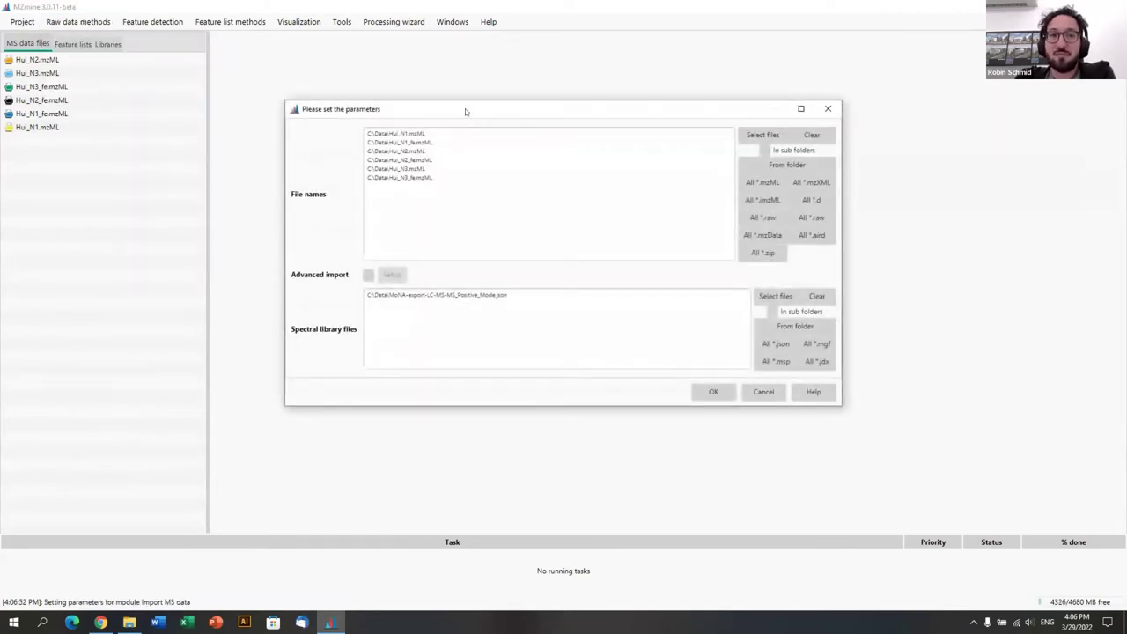
left_click_drag(465, 109, 312, 57)
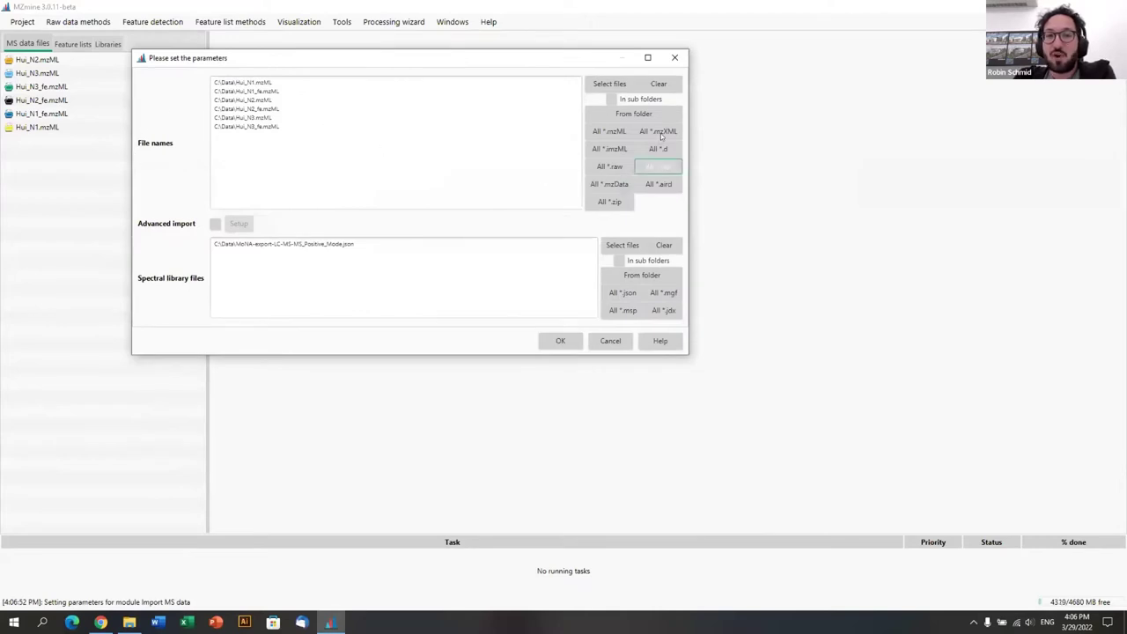
left_click(612, 100)
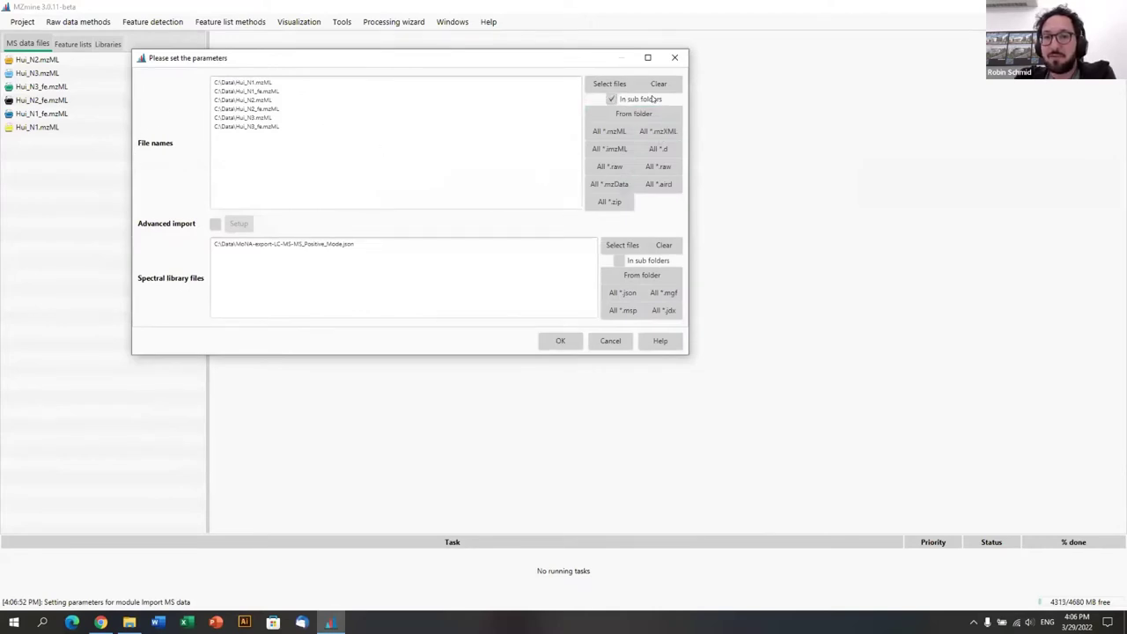
left_click(611, 132)
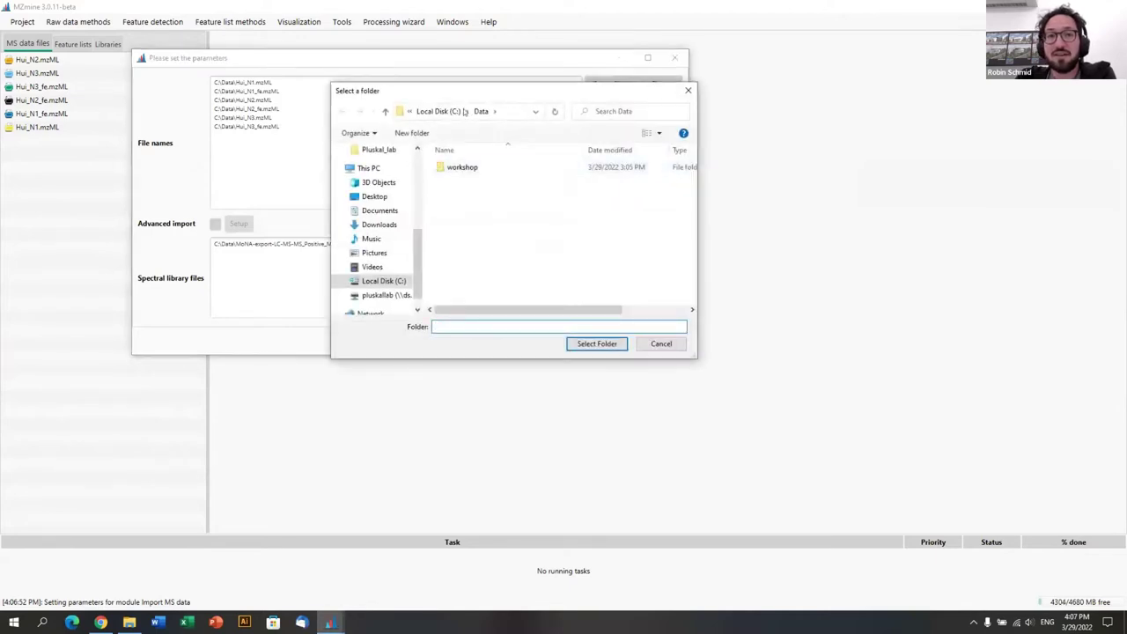
left_click(451, 112)
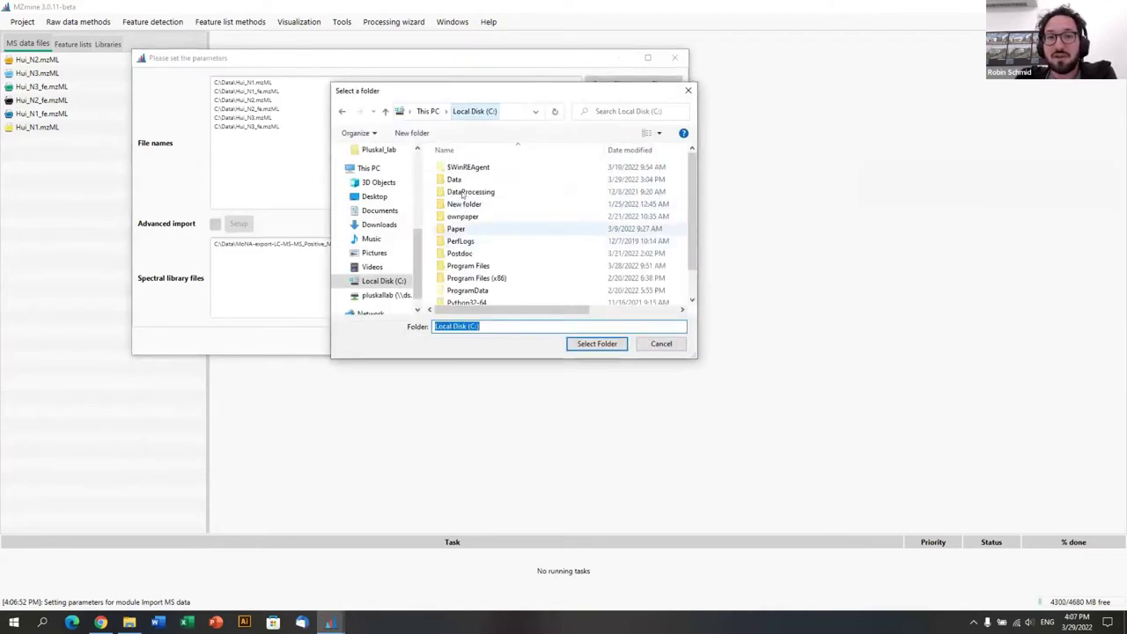
left_click(454, 180)
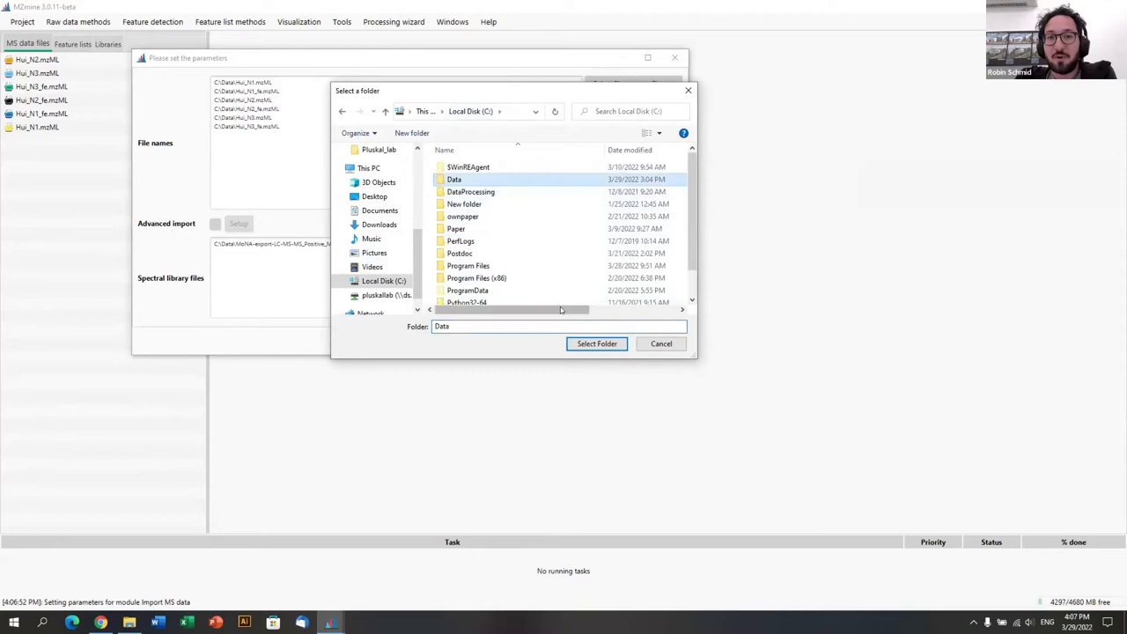
left_click(608, 344)
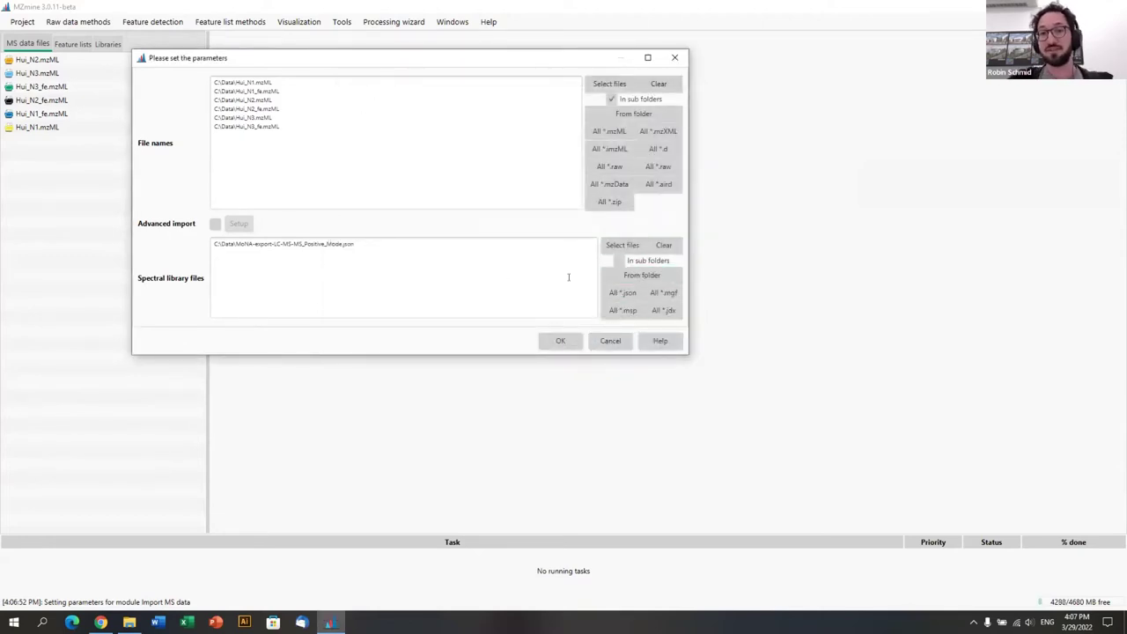
Step: Remove the MoNA spectral library file from the import parameters and cancel the import
left_click(447, 154)
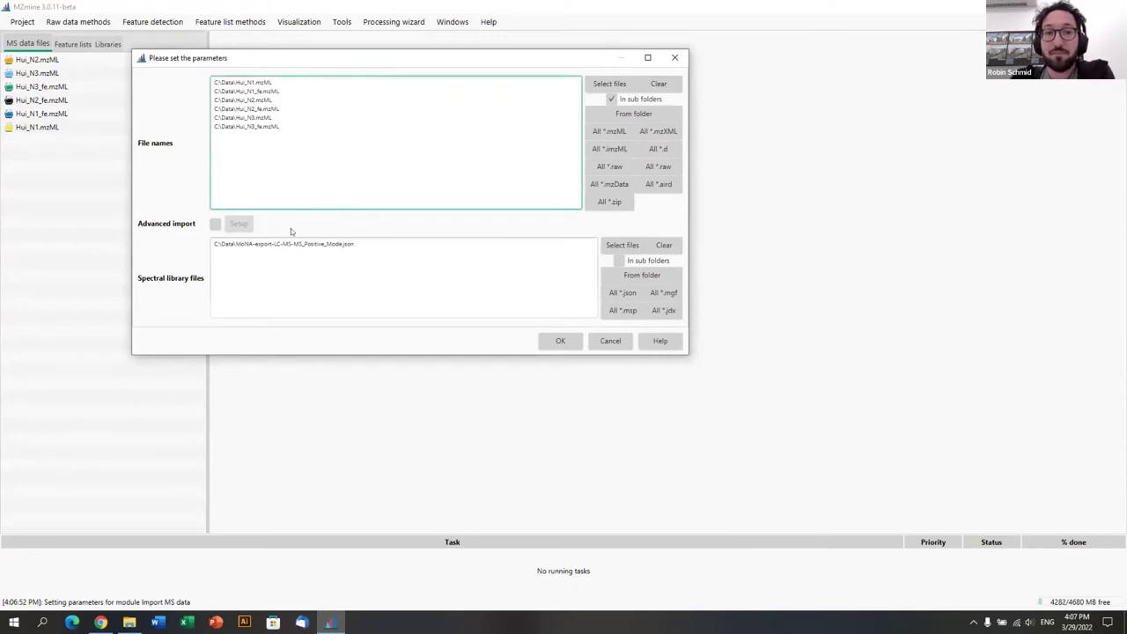
key("Tab")
key("BackSpace")
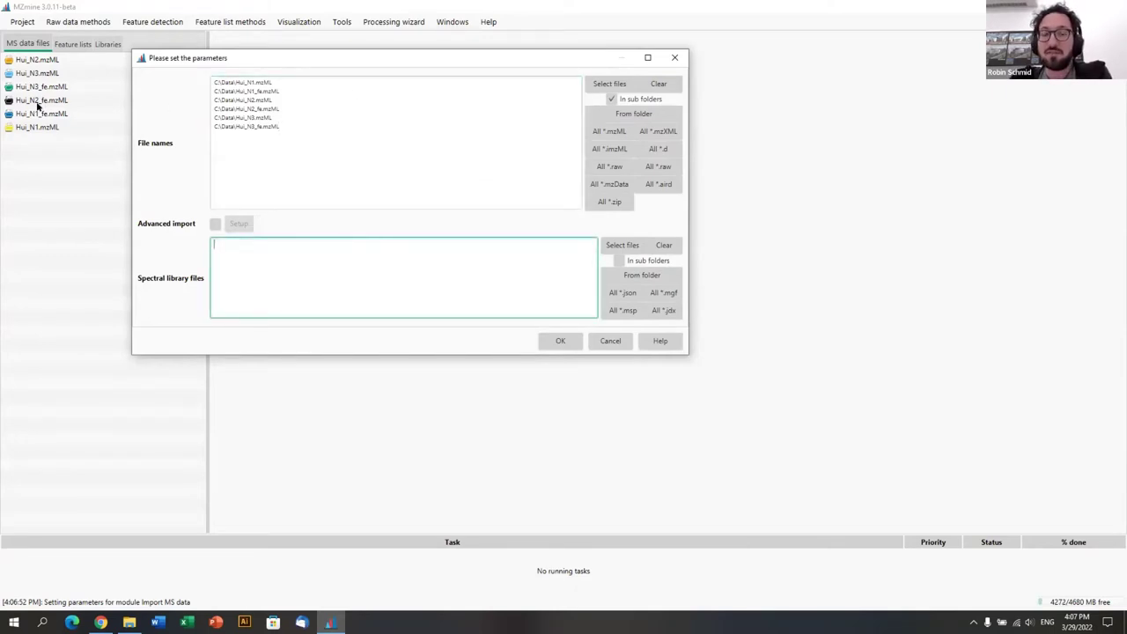
left_click(562, 338)
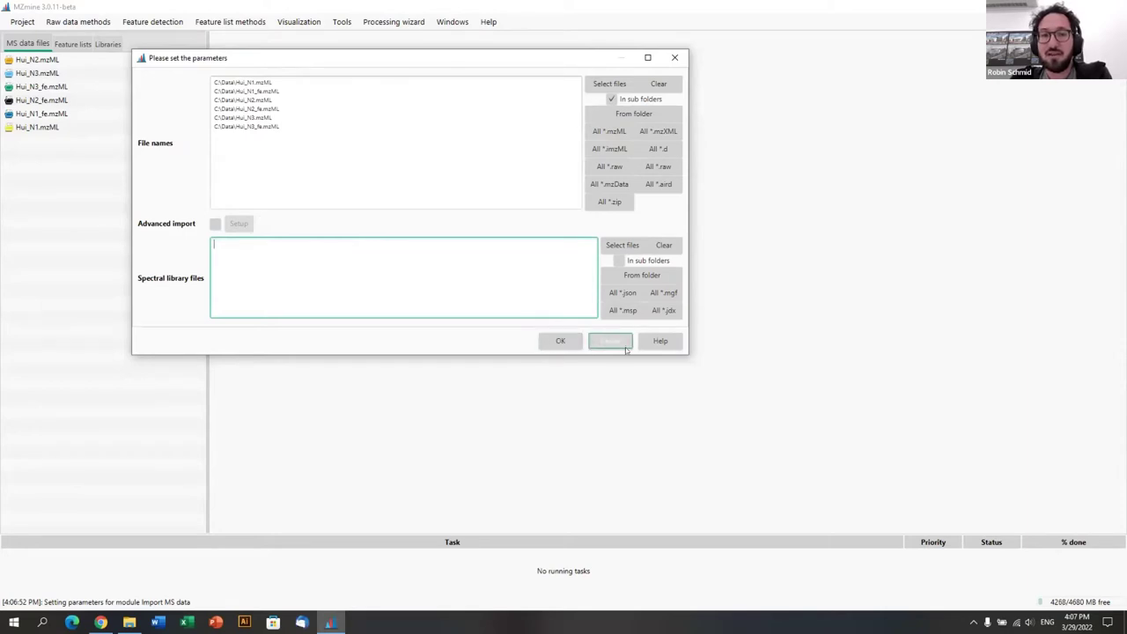
Step: Open the raw data overview for Hui_N2.mzML and narrow the data files pane to enlarge the plots
left_click(53, 125, "shift")
left_click(52, 73)
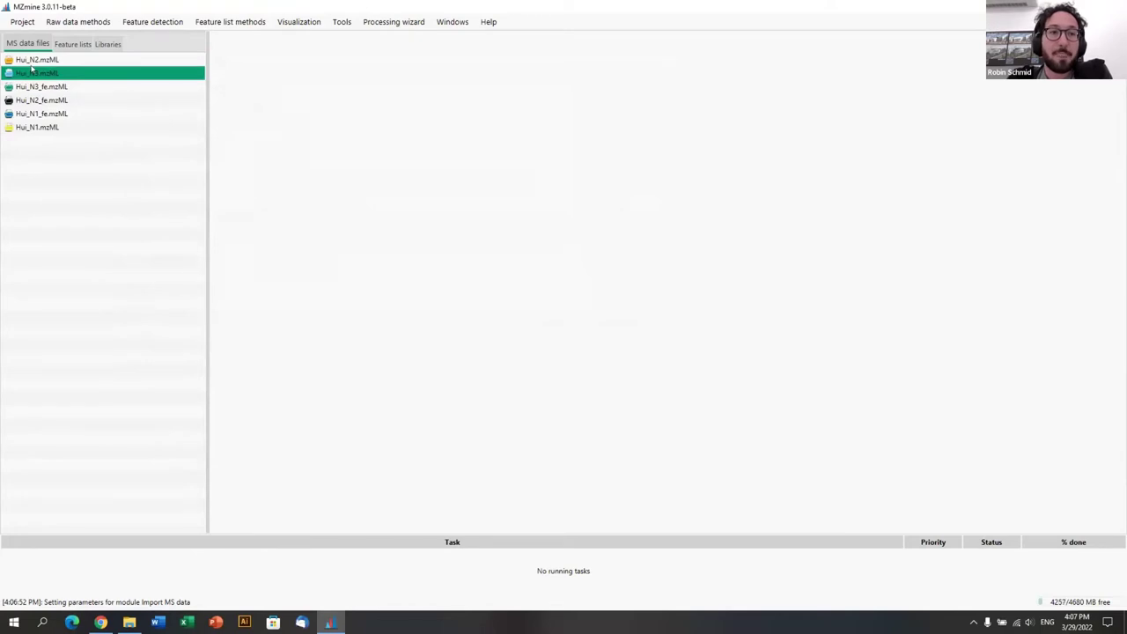
left_click(34, 61)
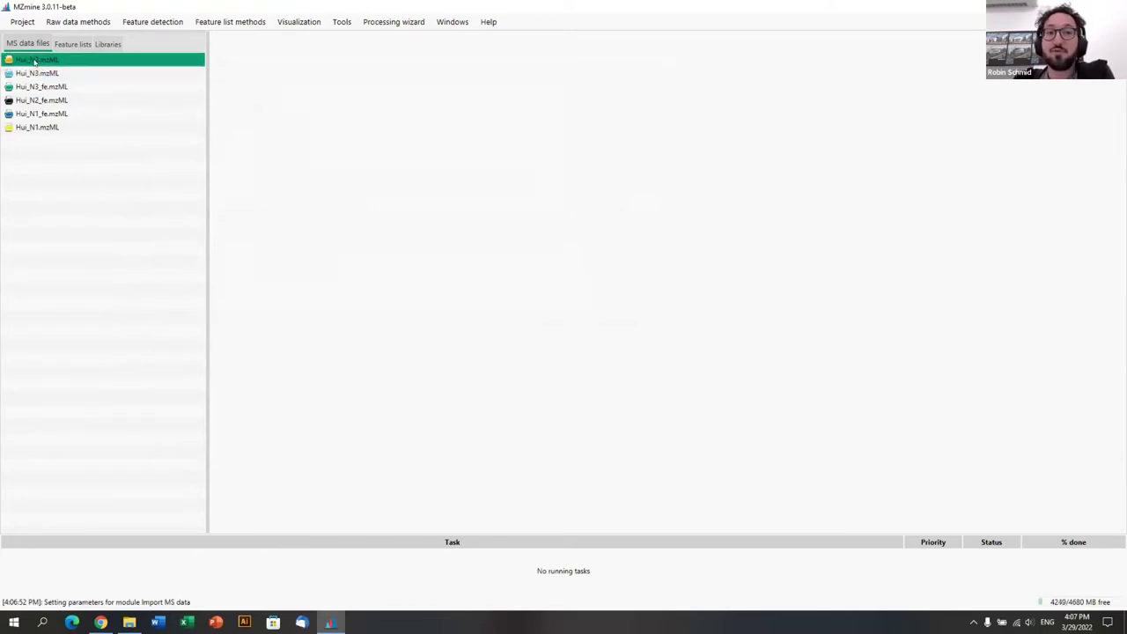
double_click(34, 61)
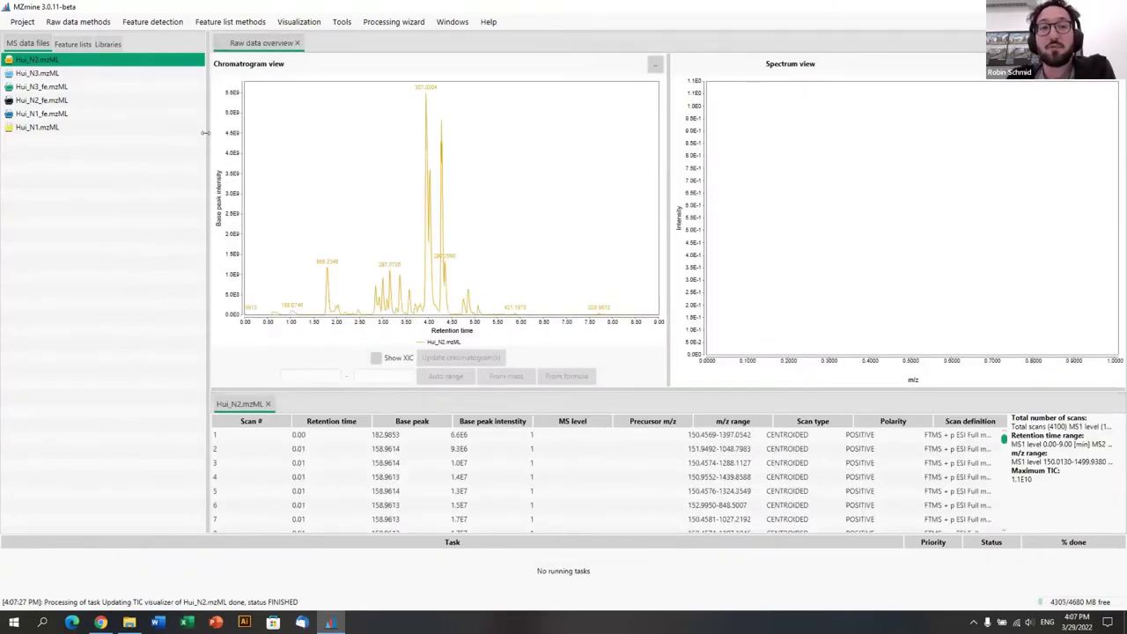
left_click_drag(209, 129, 128, 133)
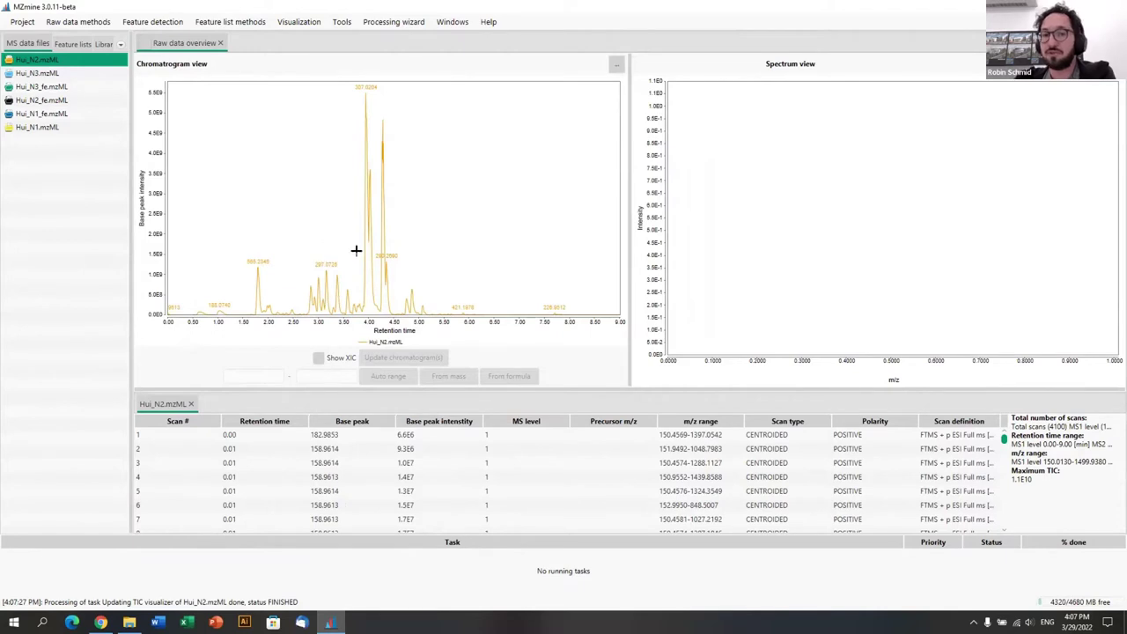
Step: Review the plot type options in the chromatogram display parameters and close the dialog
left_click(616, 64)
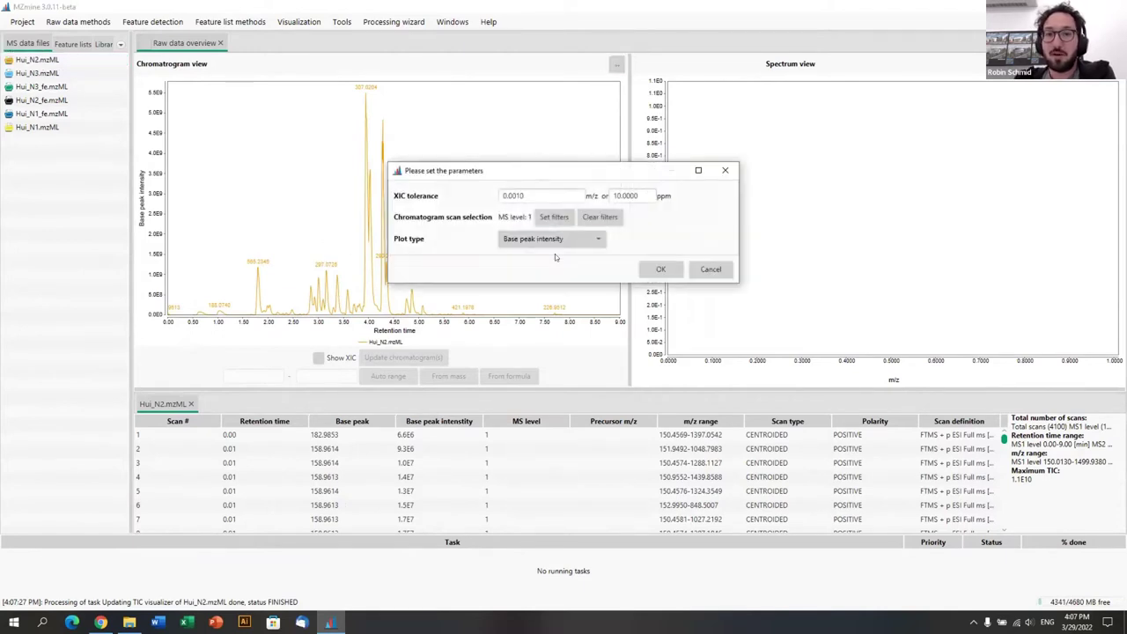
left_click(532, 239)
left_click(575, 269)
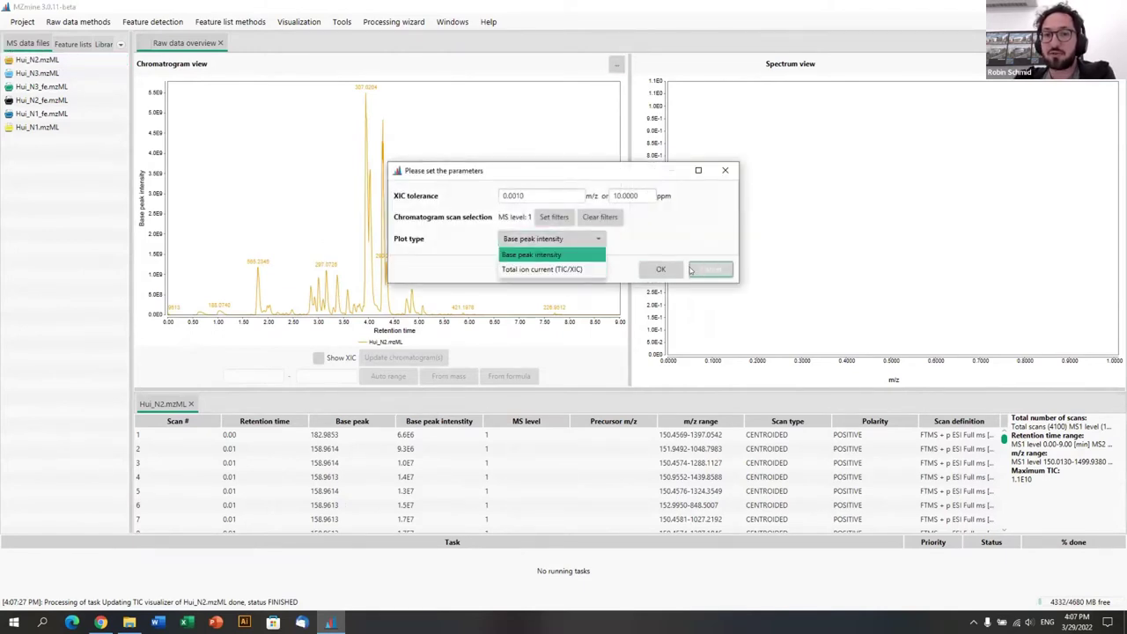
left_click(660, 270)
Step: Zoom the chromatogram to about 1.4–5.2 min, show the spectrum at the m/z 297.0725 peak, and magnify its intensity axis
left_click_drag(244, 242, 421, 331)
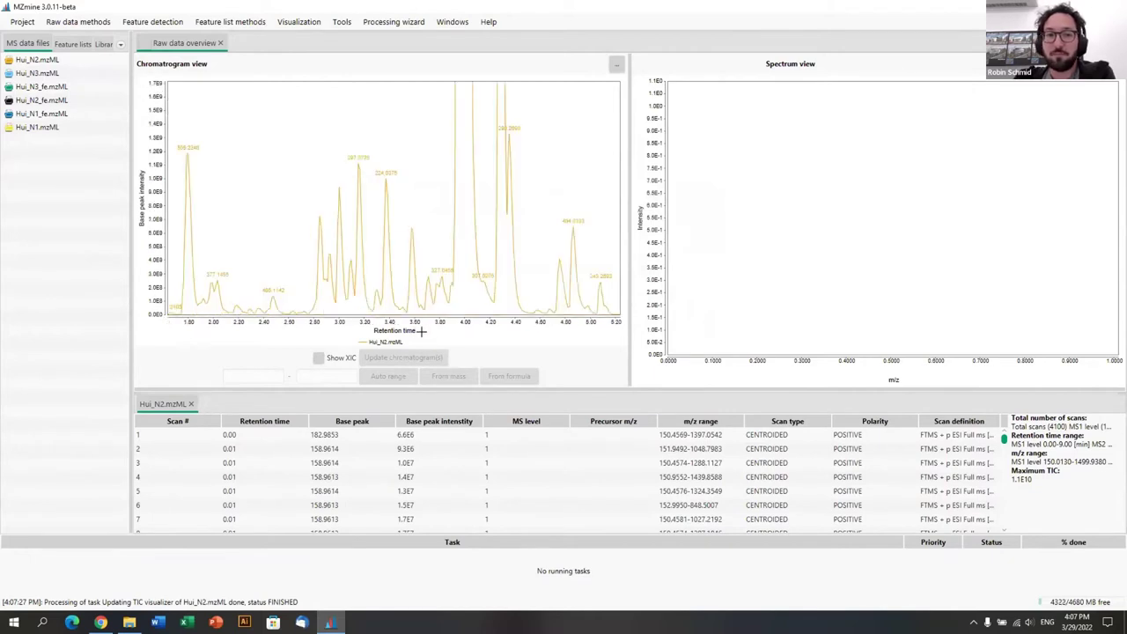
left_click(356, 153)
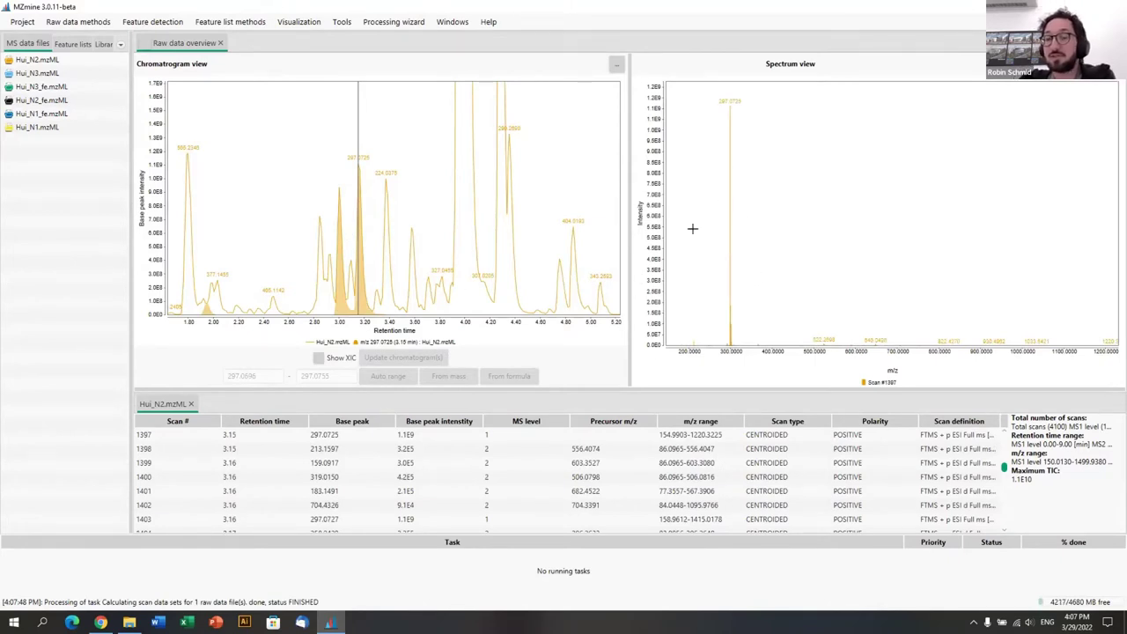
scroll(650, 176, "up", 10)
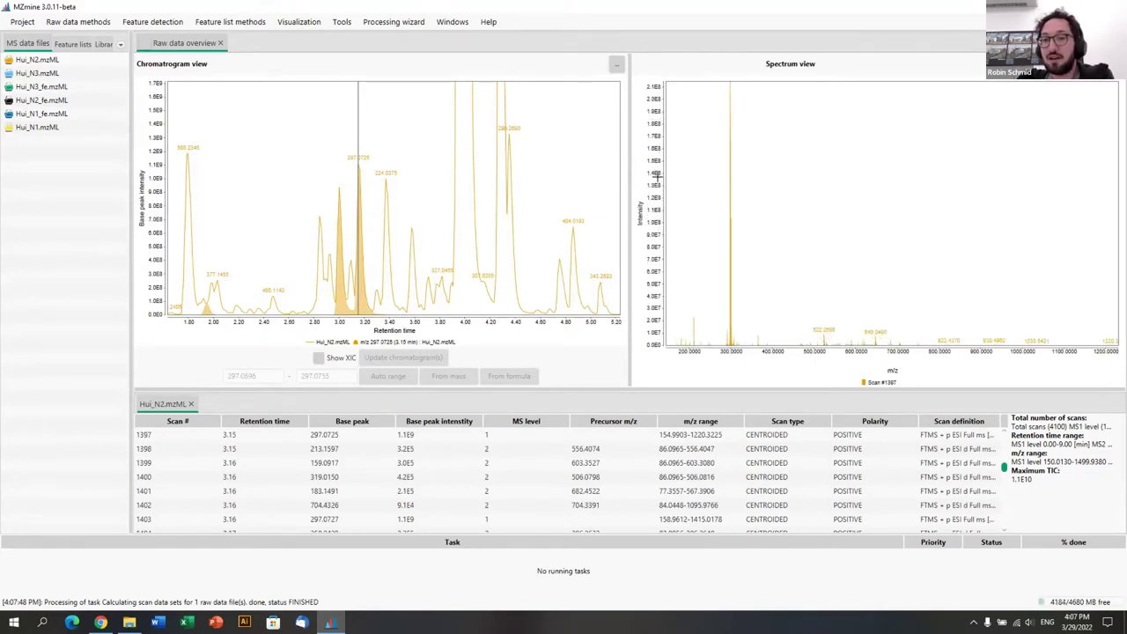
Step: Check the spectrum's low-intensity signals, zoom the chromatogram to about 2.8–3.5 min, and show the spectrum of the m/z 297.0726 peak at 3.00 min
scroll(650, 176, "up", 3)
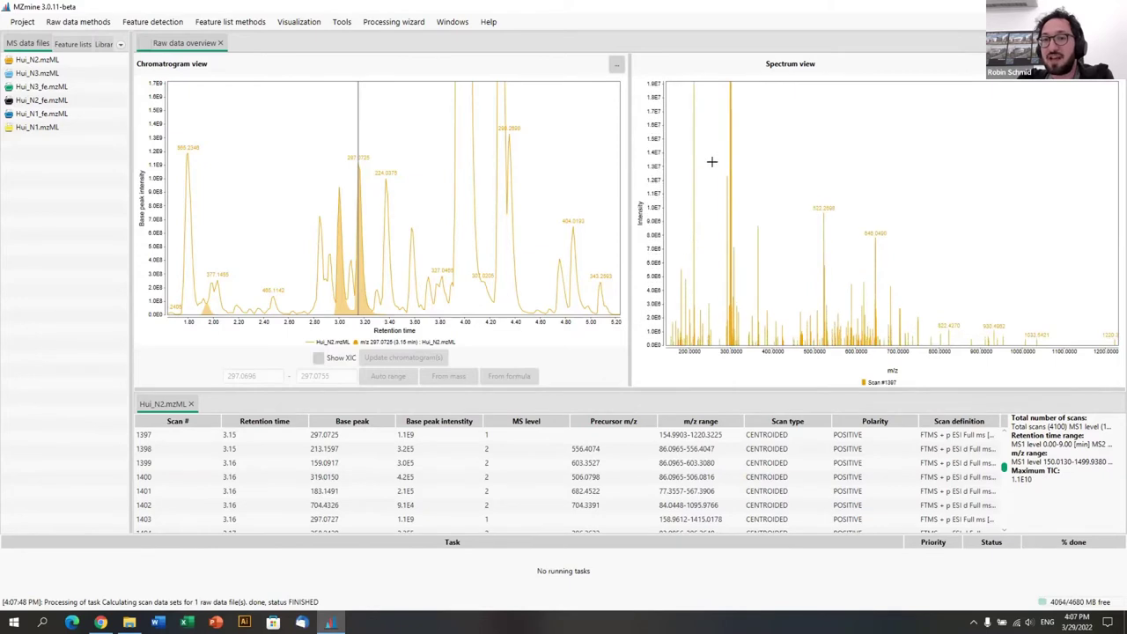
left_click_drag(715, 164, 890, 171)
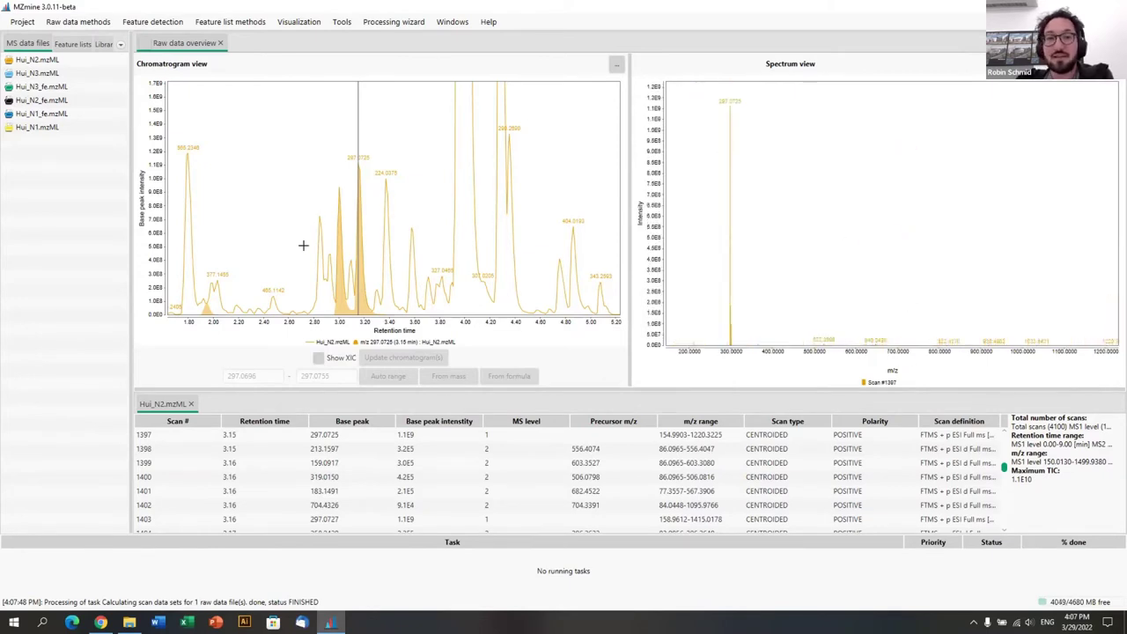
left_click_drag(310, 137, 398, 359)
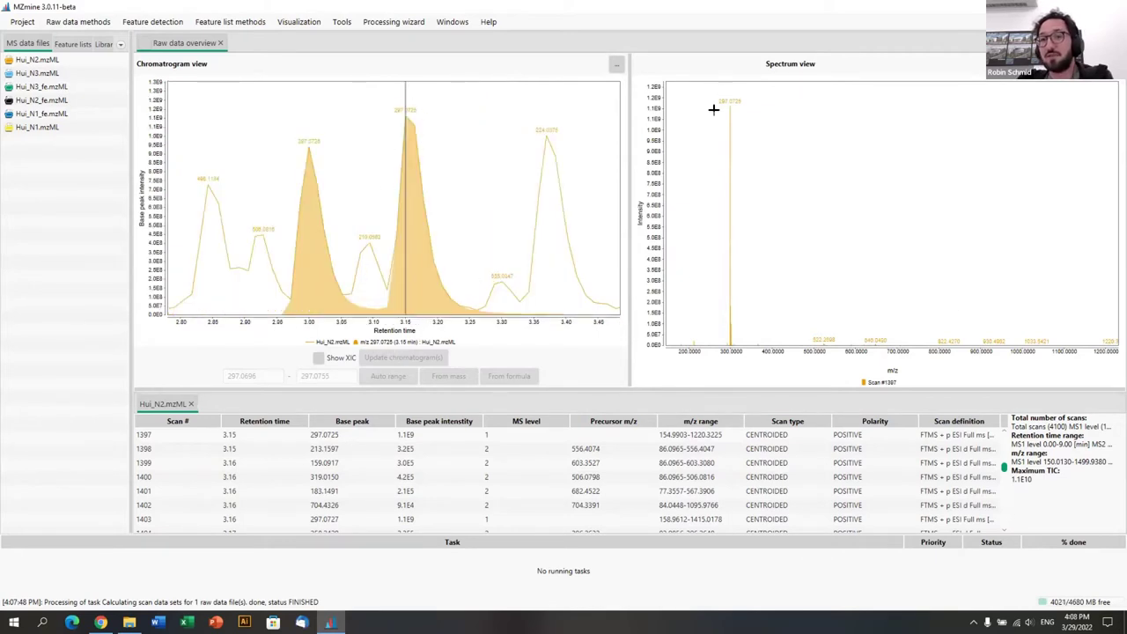
left_click(301, 130)
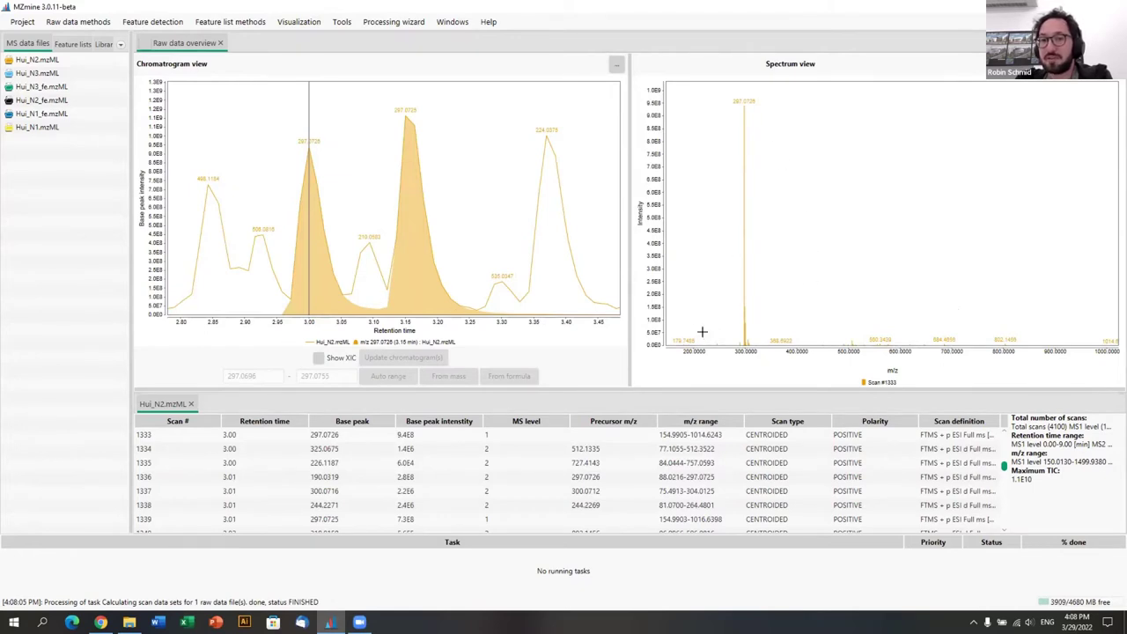
Step: Zoom the spectrum to about m/z 450–650 and show the chromatograms of its m/z 506.0814, 489.3071 and 560.3439 signals
left_click_drag(648, 321, 650, 156)
left_click_drag(818, 234, 920, 347)
left_click(795, 109)
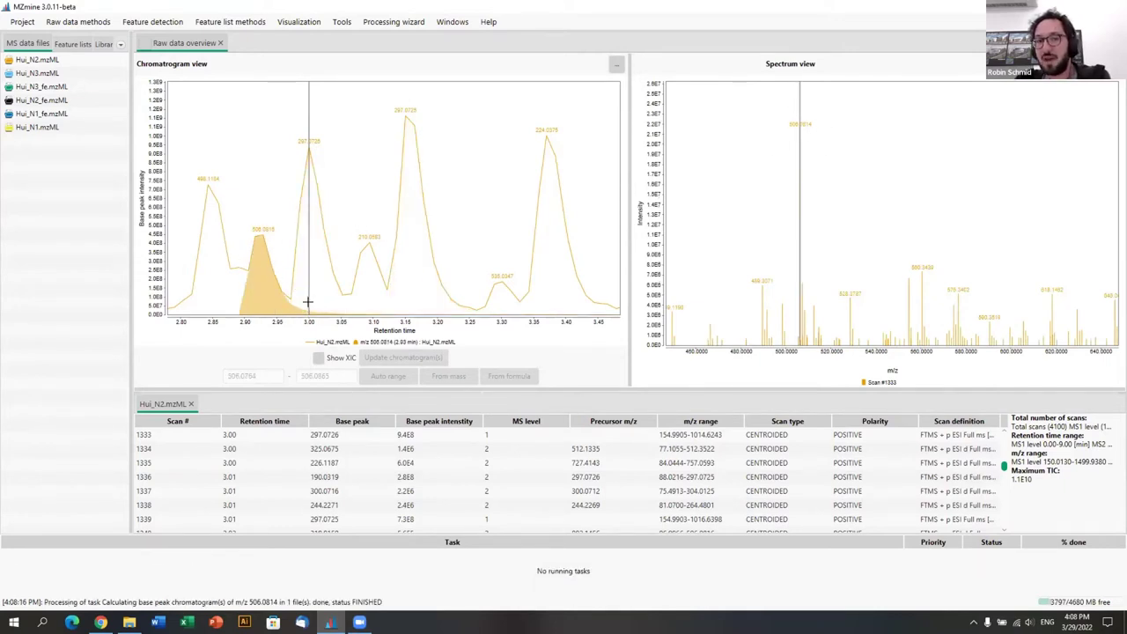
left_click(762, 264)
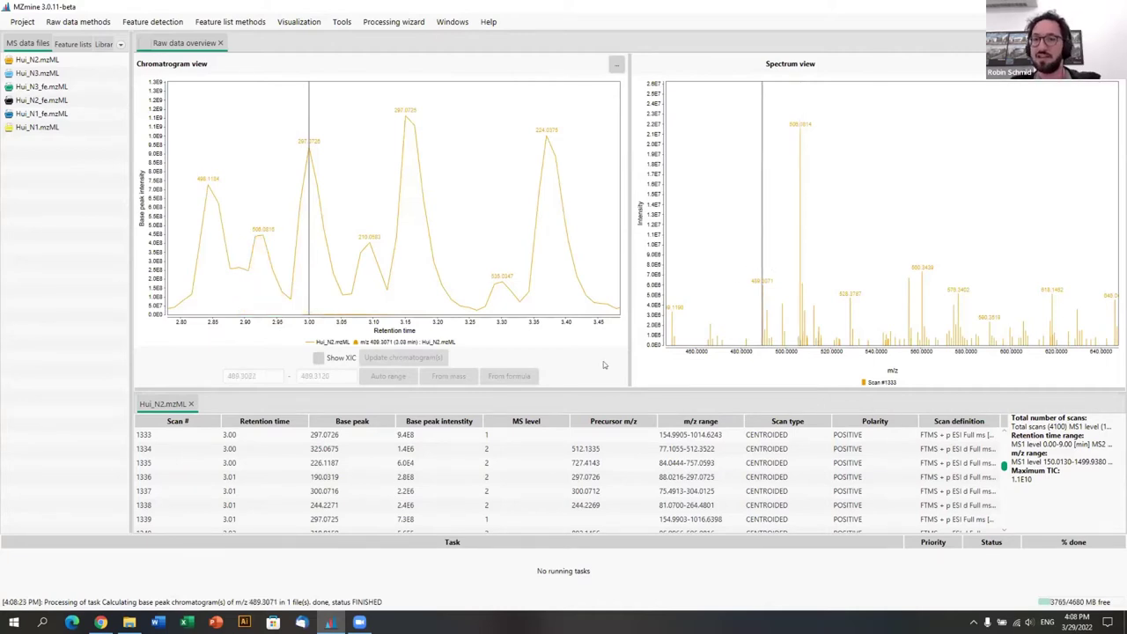
left_click(920, 241)
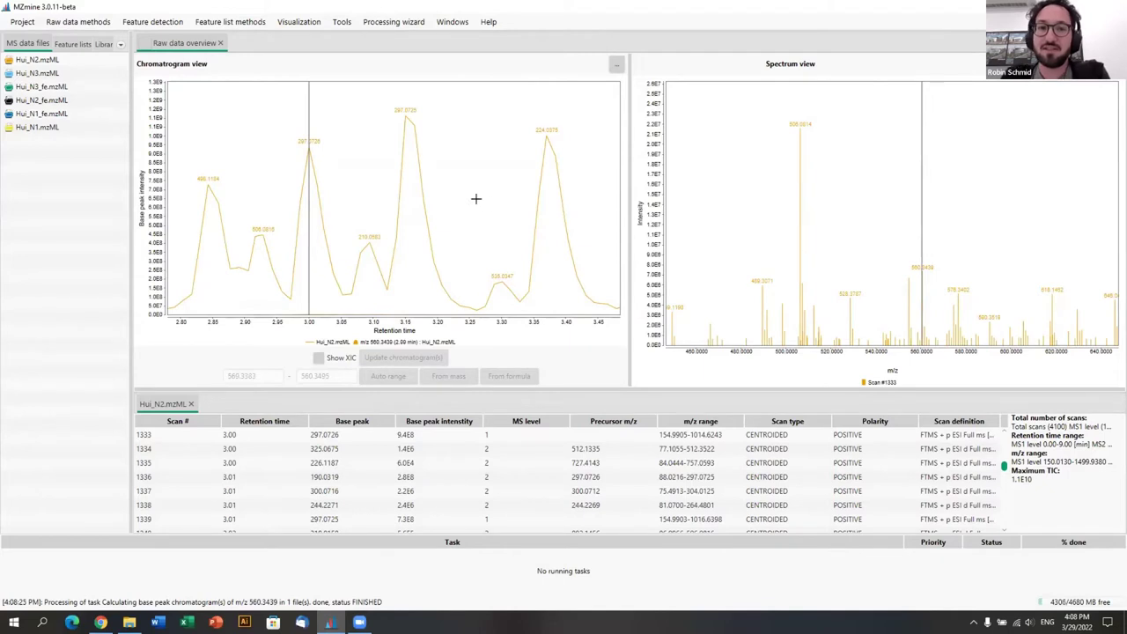
left_click_drag(475, 198, 176, 116)
left_click(789, 101)
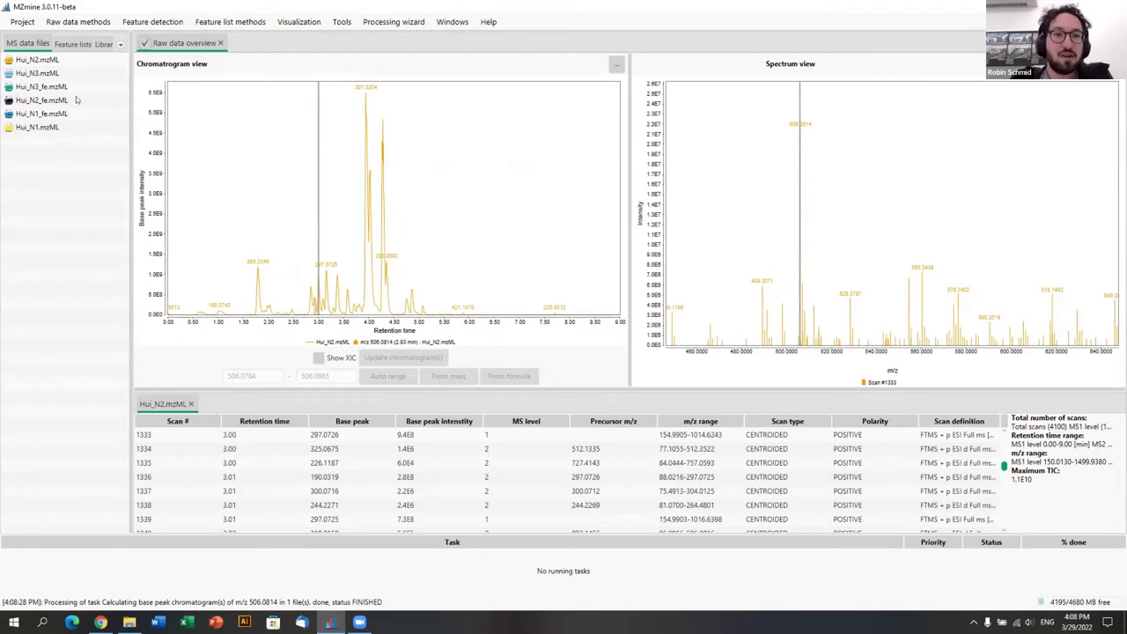
Step: Overlay the chromatograms of Hui_N2.mzML, Hui_N3.mzML and Hui_N3_fe.mzML and zoom to about 2.75–4.20 min
left_click(48, 61)
left_click(42, 87, "shift")
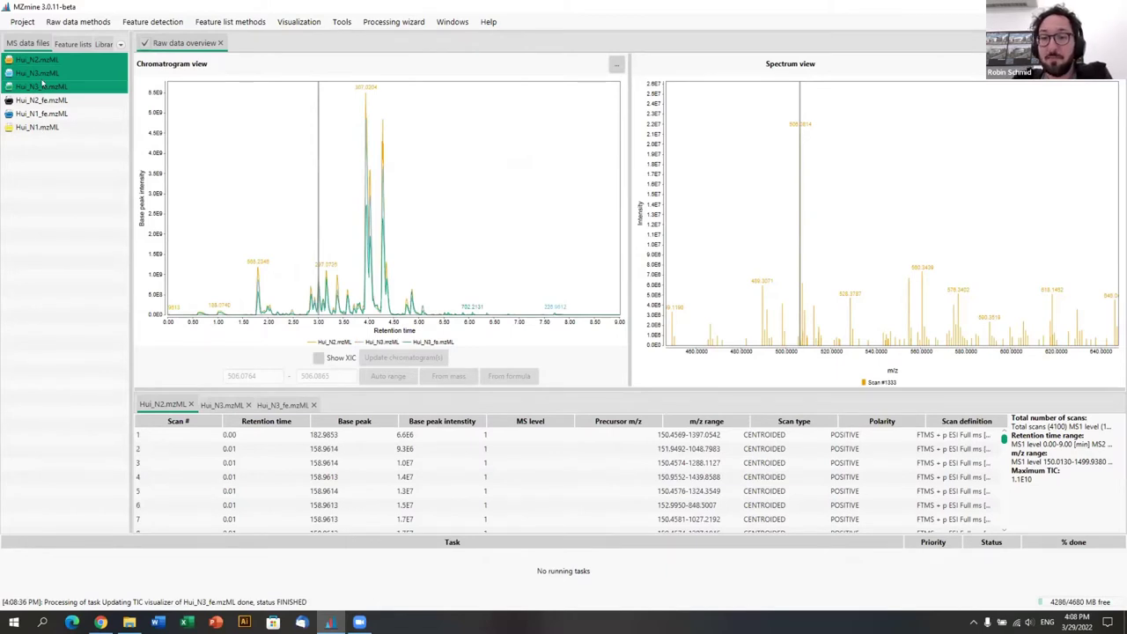
left_click_drag(306, 236, 379, 317)
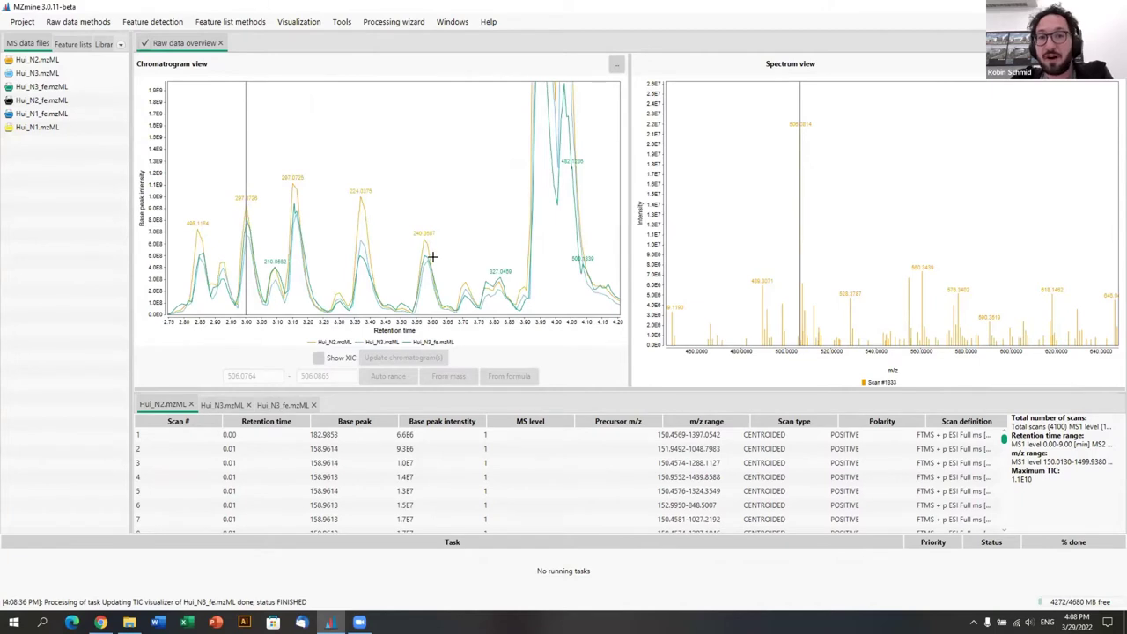
Step: Compare the three files' spectra at the m/z 240.0687, 482.1236 and 327.0469 chromatogram peaks, adjusting the intensity scale
left_click(425, 216)
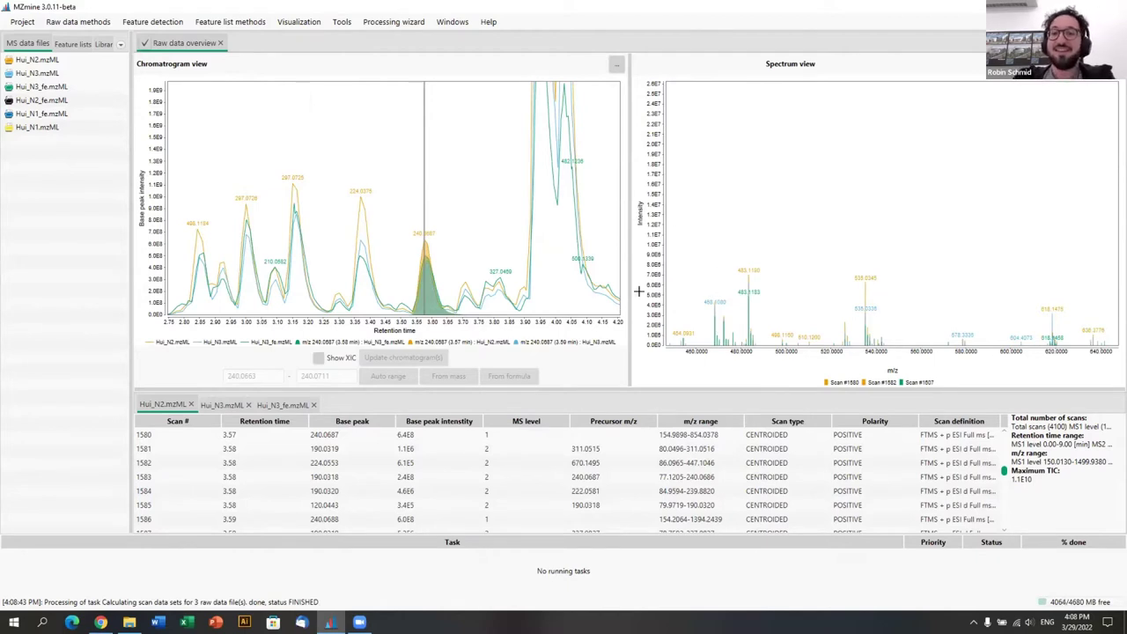
scroll(646, 272, "up", 5)
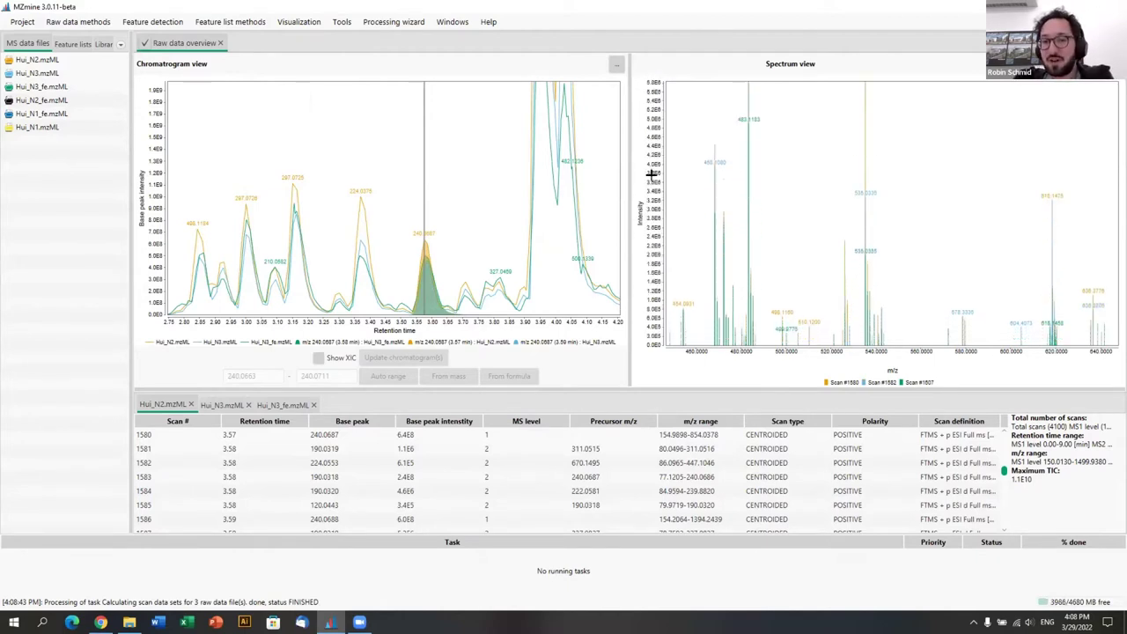
scroll(646, 273, "up", 3)
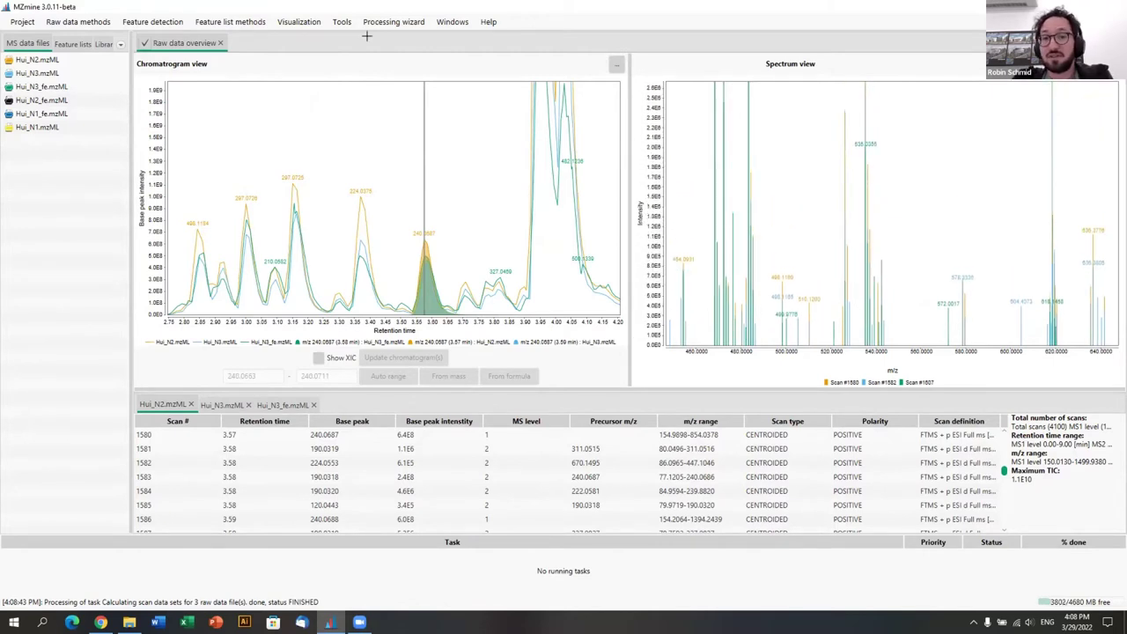
left_click(577, 162)
scroll(648, 202, "up", 1)
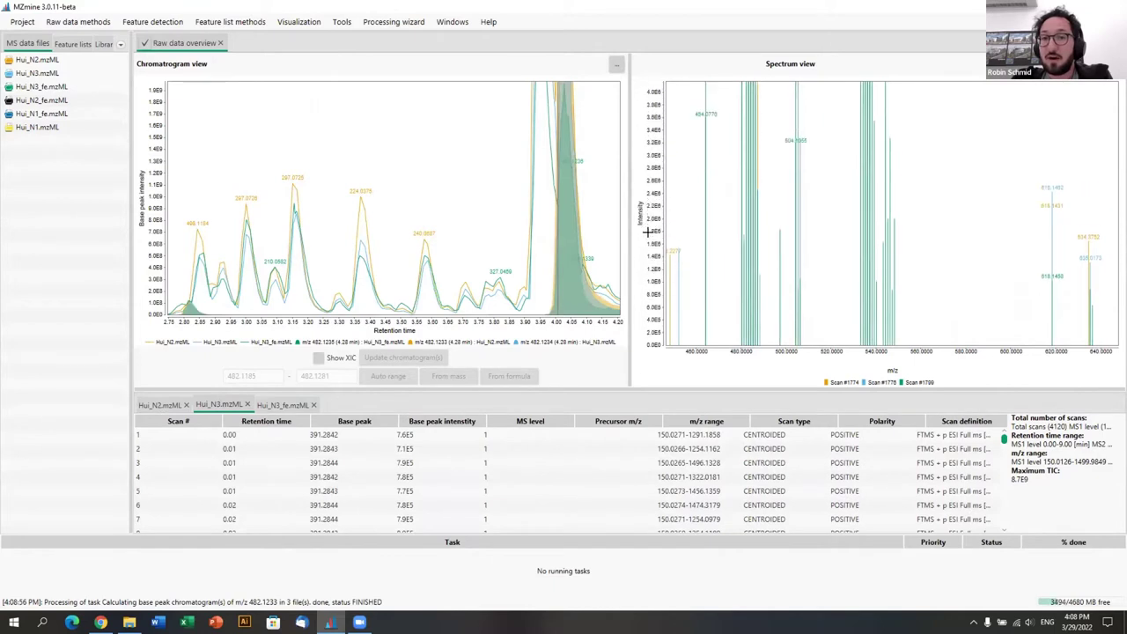
scroll(648, 232, "down", 1)
left_click(504, 261)
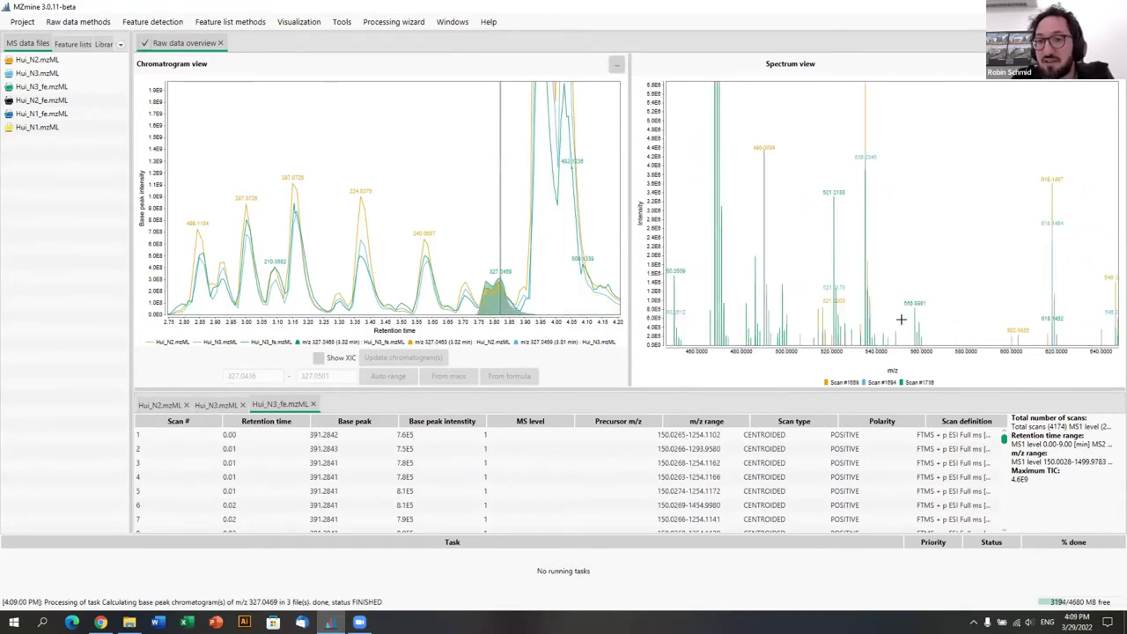
Step: Reset the spectrum to its full range, magnify the low-intensity signals, and zoom to about m/z 150–900 to judge the noise level
left_click_drag(916, 327, 687, 326)
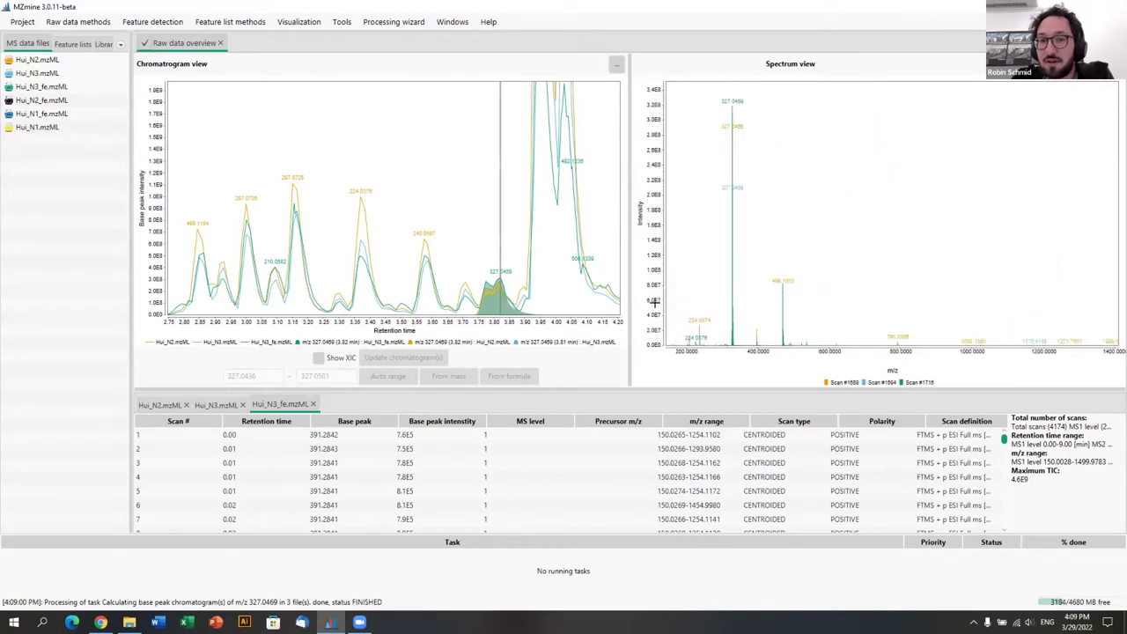
scroll(654, 302, "up", 5)
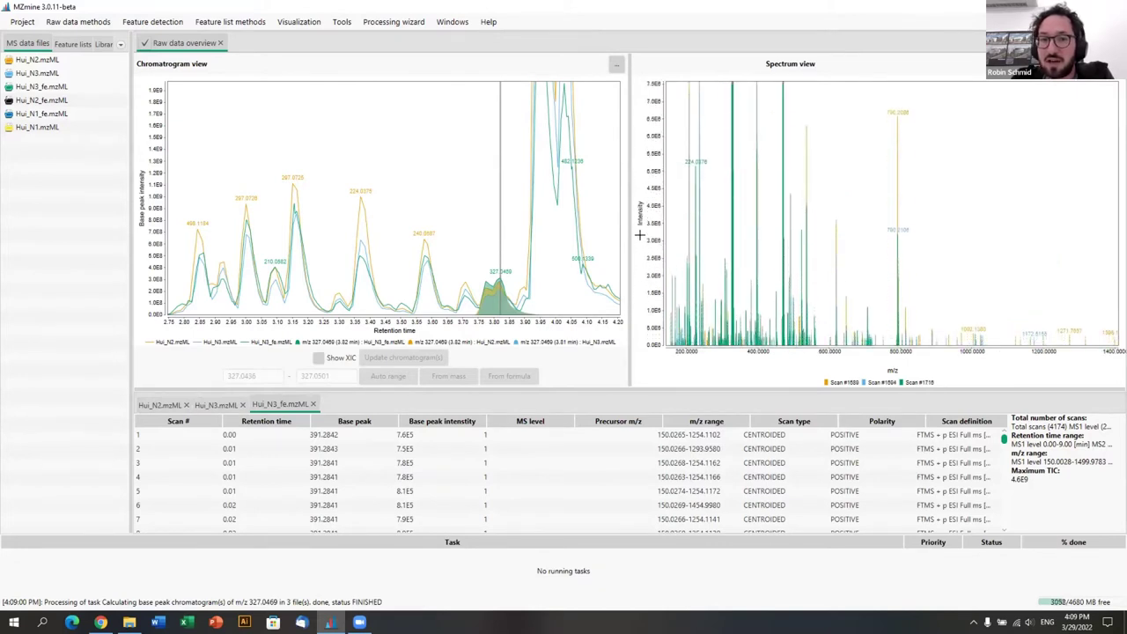
scroll(640, 234, "up", 2)
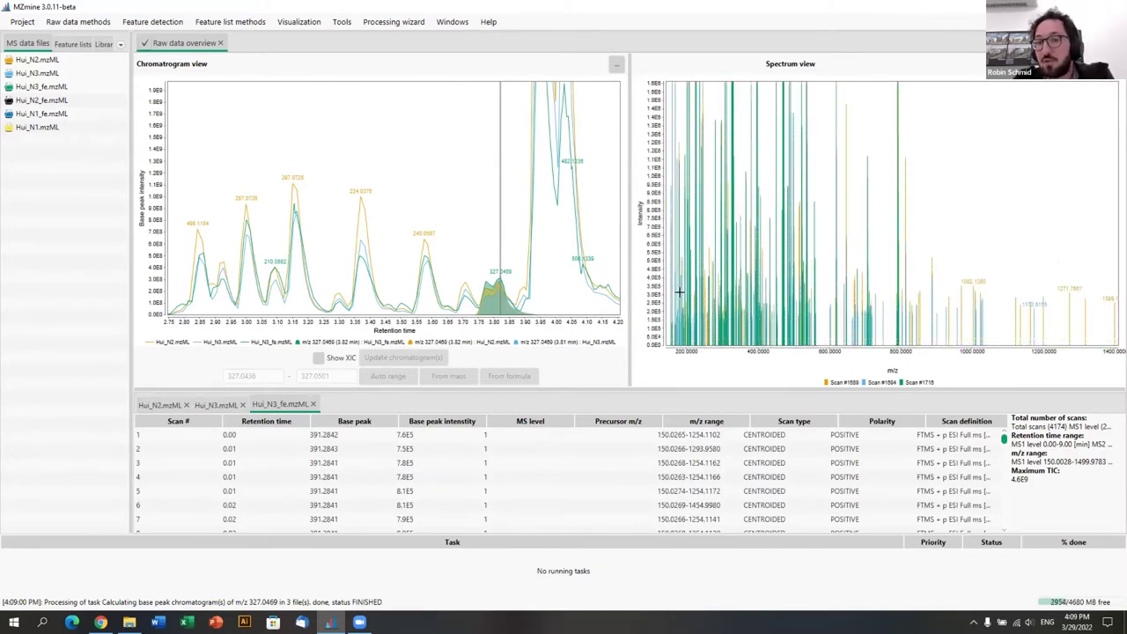
left_click_drag(668, 250, 938, 346)
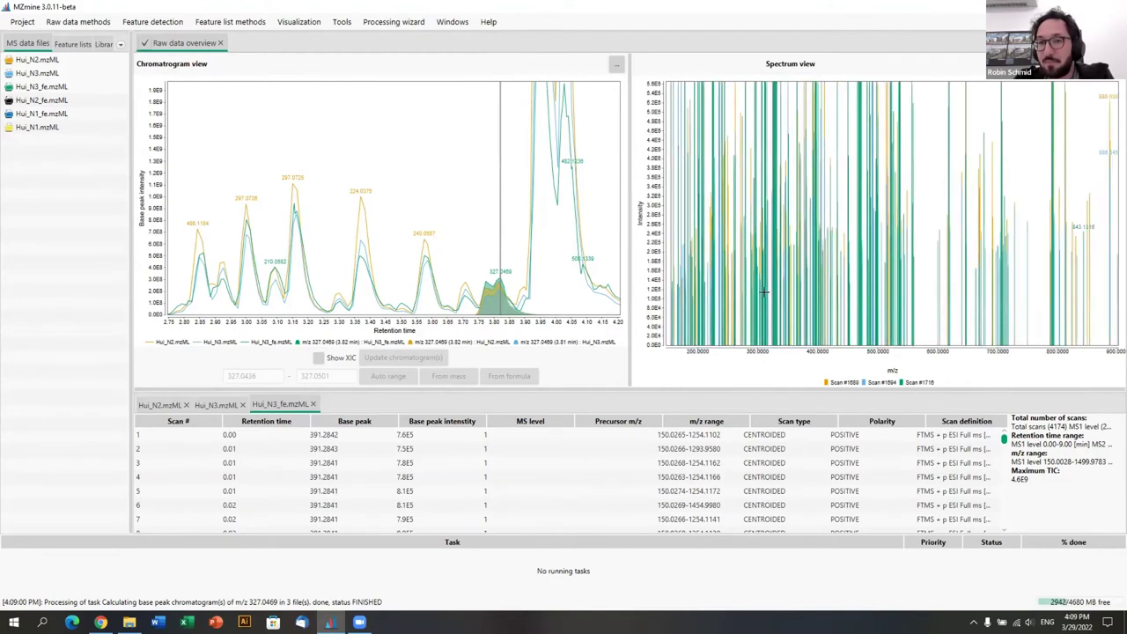
scroll(656, 213, "up", 2)
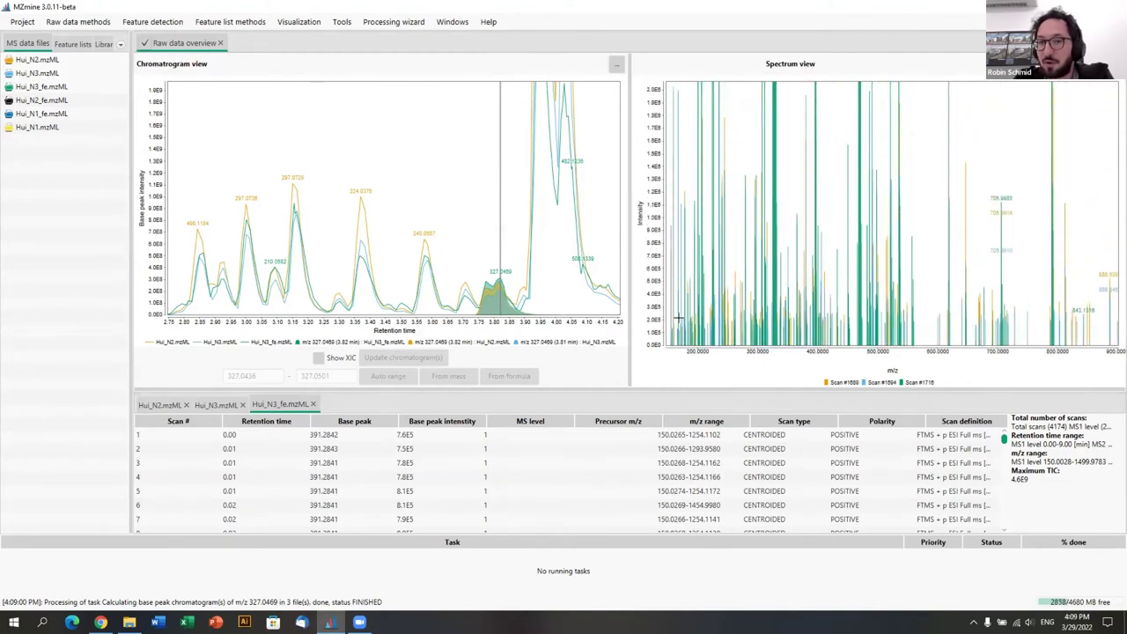
Step: Show the spectra at the m/z 224.0375 peak near 3.4 min, and close the raw data overview
left_click(376, 217)
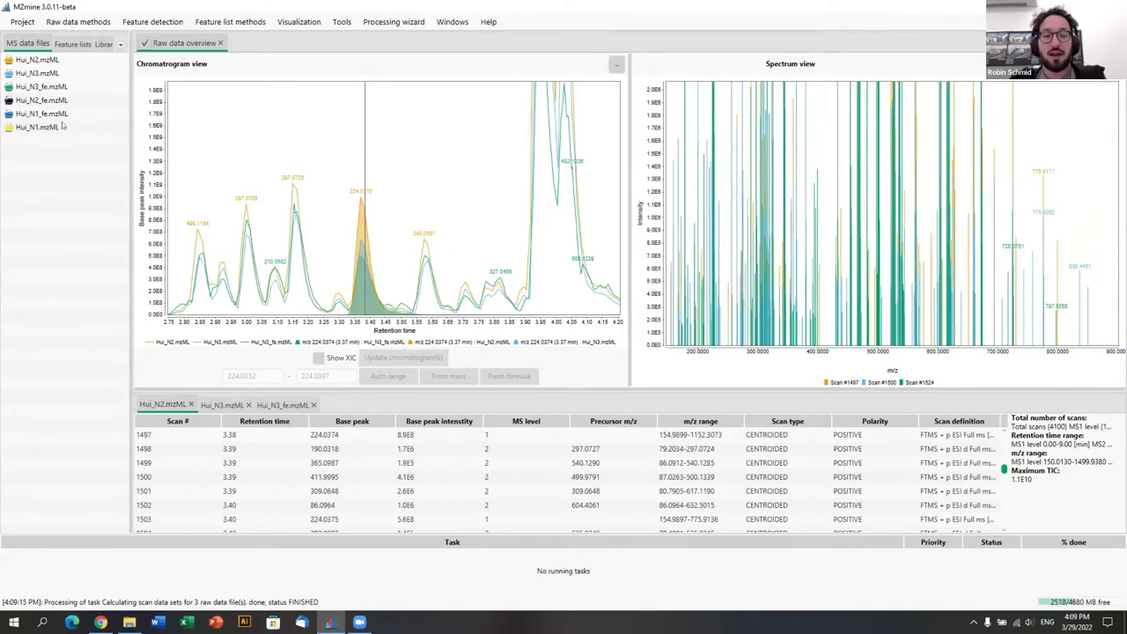
left_click(39, 59)
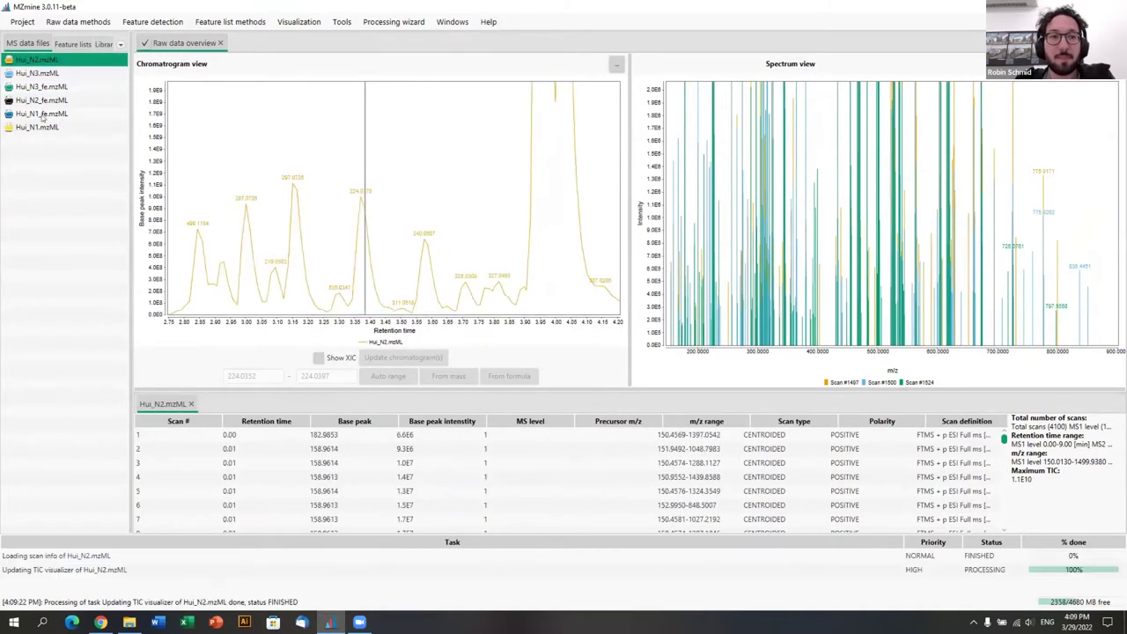
left_click(221, 42)
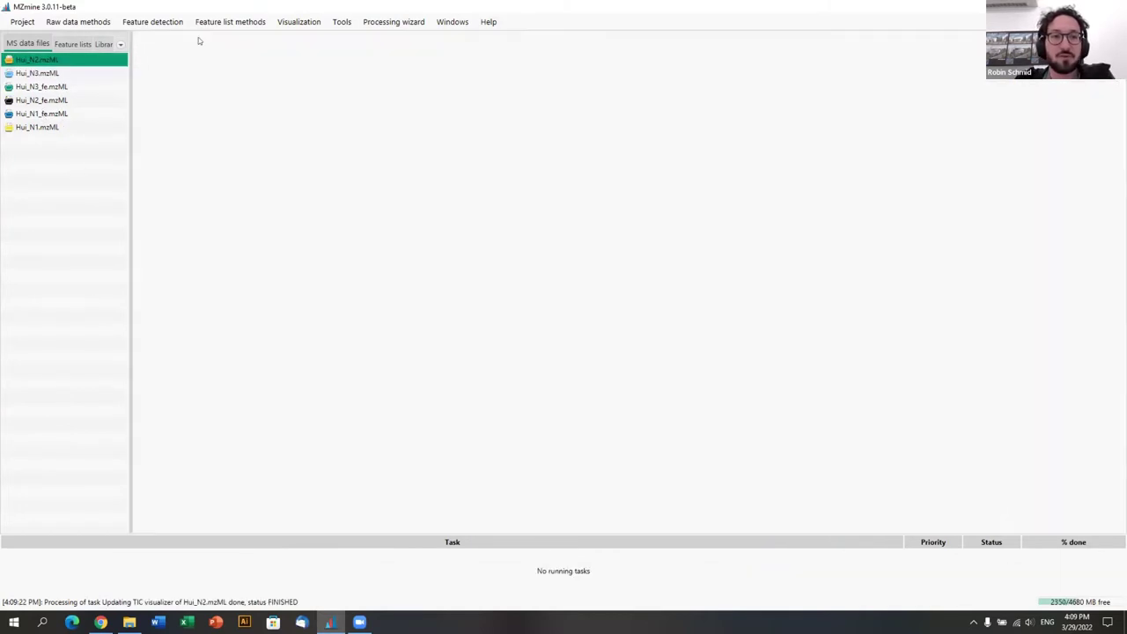
Step: Open mass detection for the raw data files and set the Centroid detector's noise level to 3E5
left_click(85, 23)
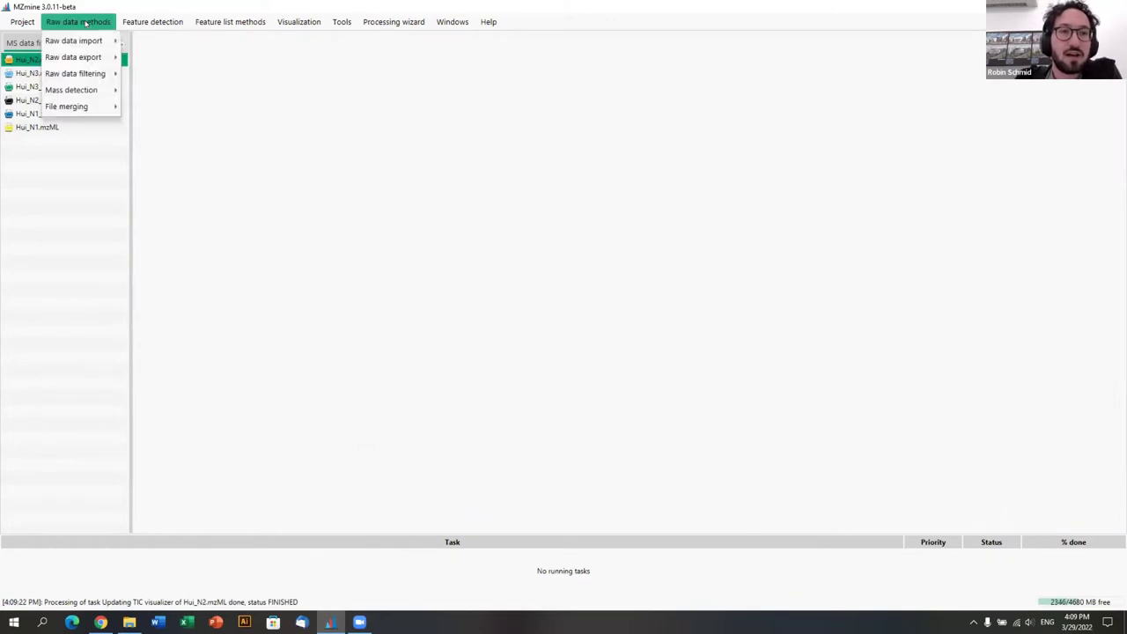
mouse_move(79, 86)
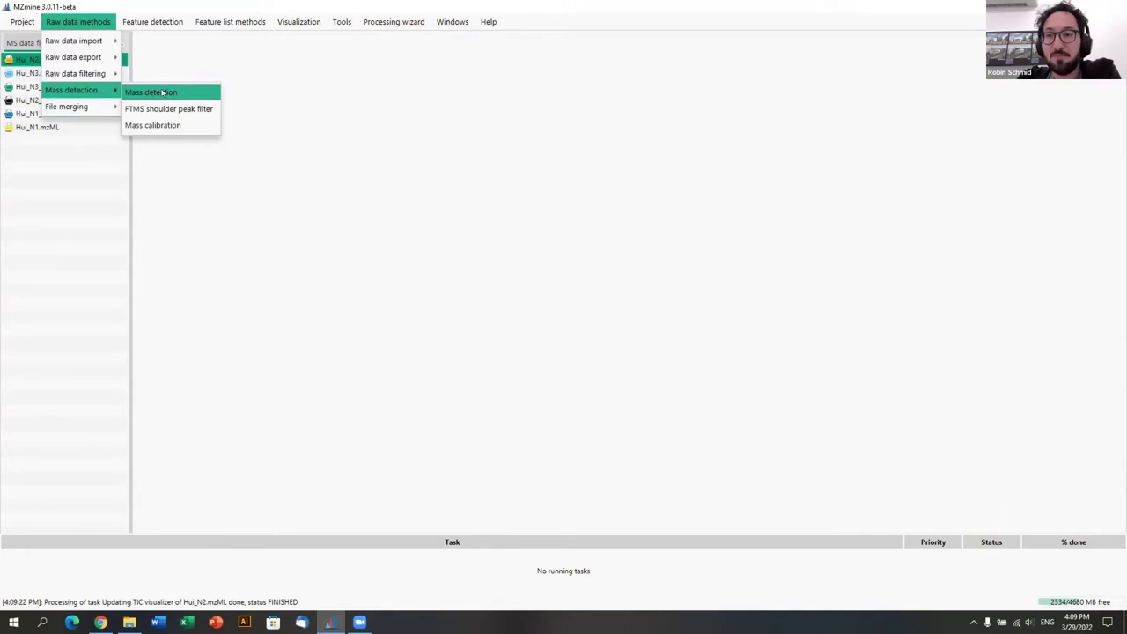
left_click(163, 92)
left_click_drag(521, 145, 296, 77)
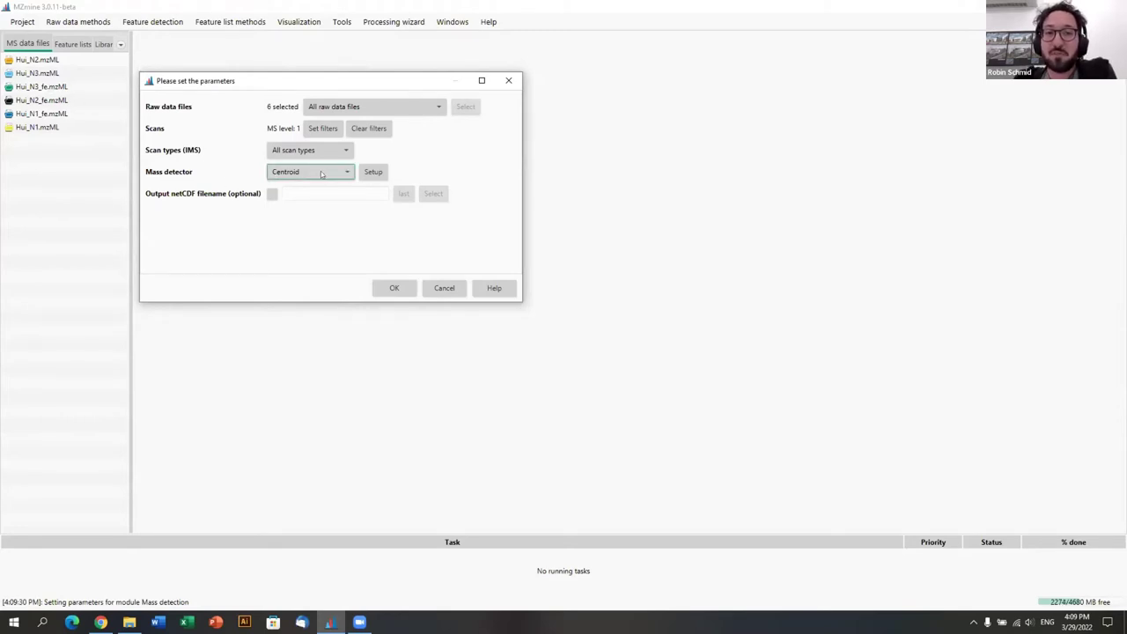
left_click(375, 173)
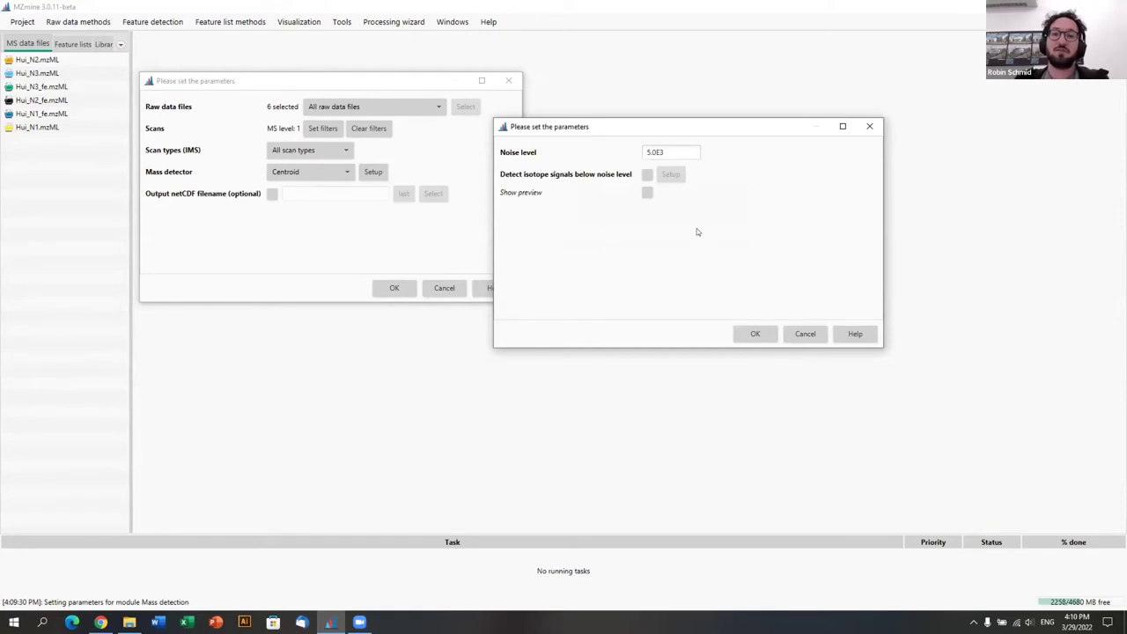
triple_click(679, 155)
type("3")
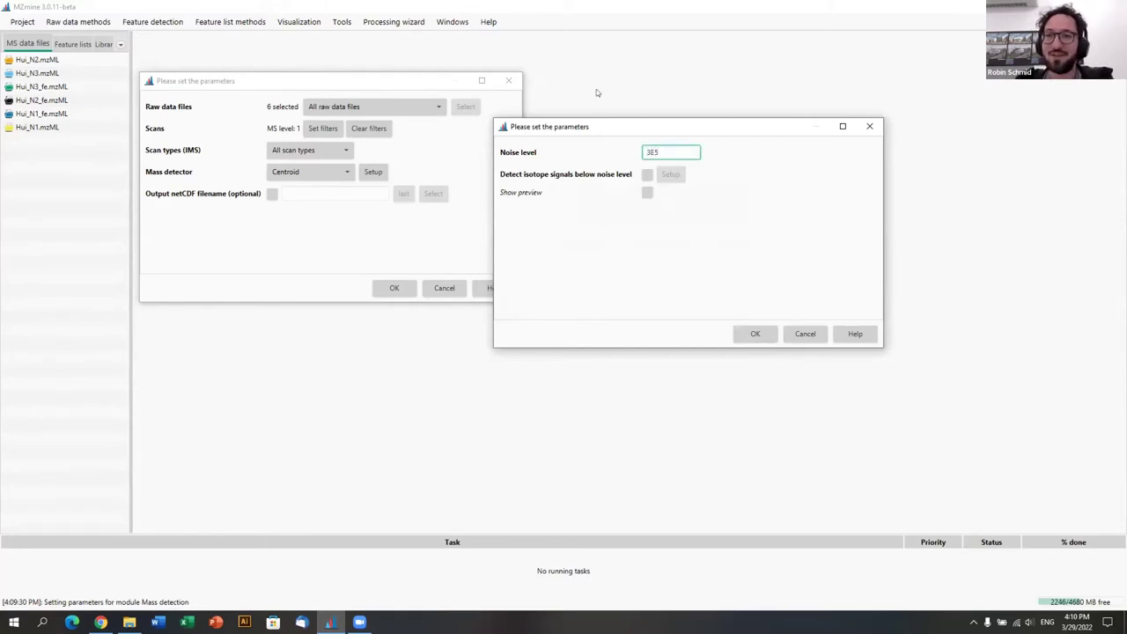
type("E5")
double_click(653, 152)
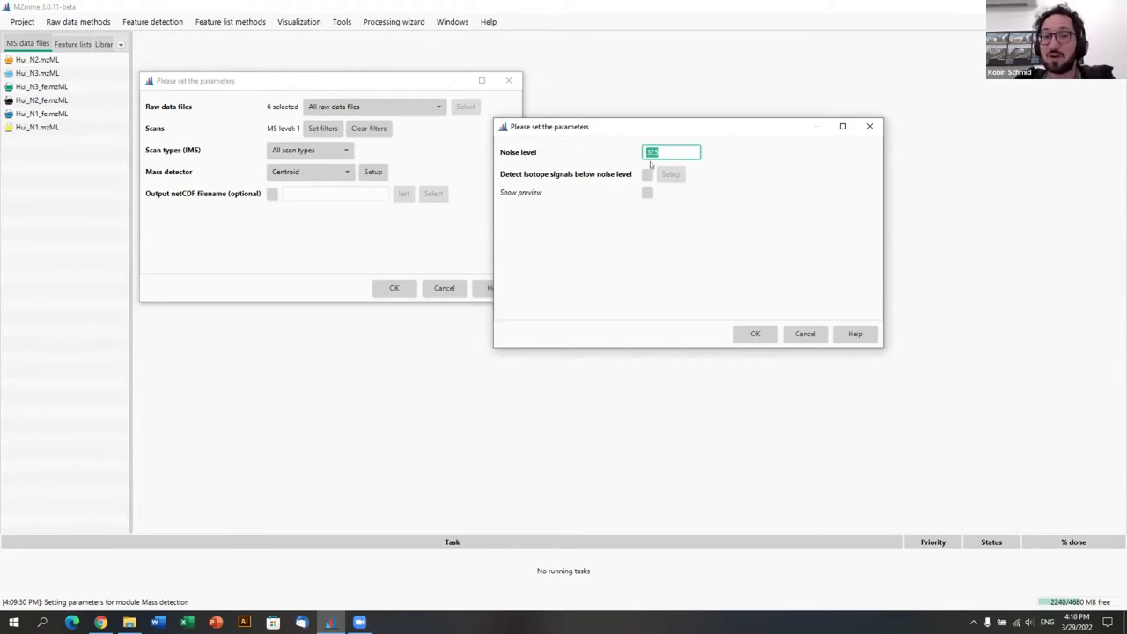
left_click(764, 337)
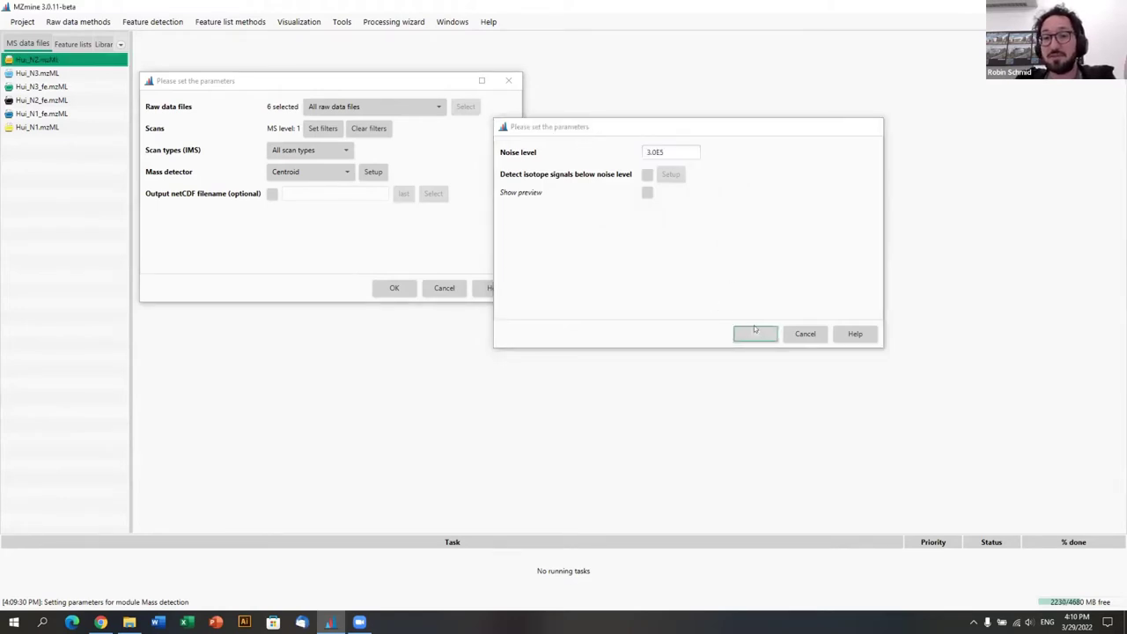
Step: Keep the scan filter at MS level 1 and run mass detection on all raw data files
left_click(324, 131)
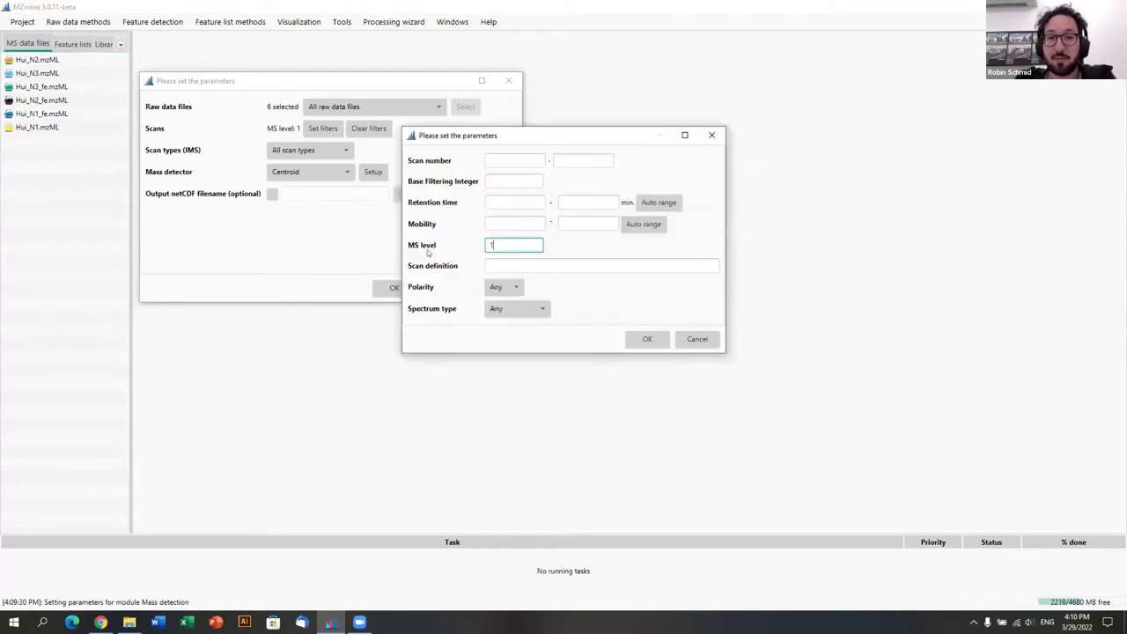
left_click(646, 338)
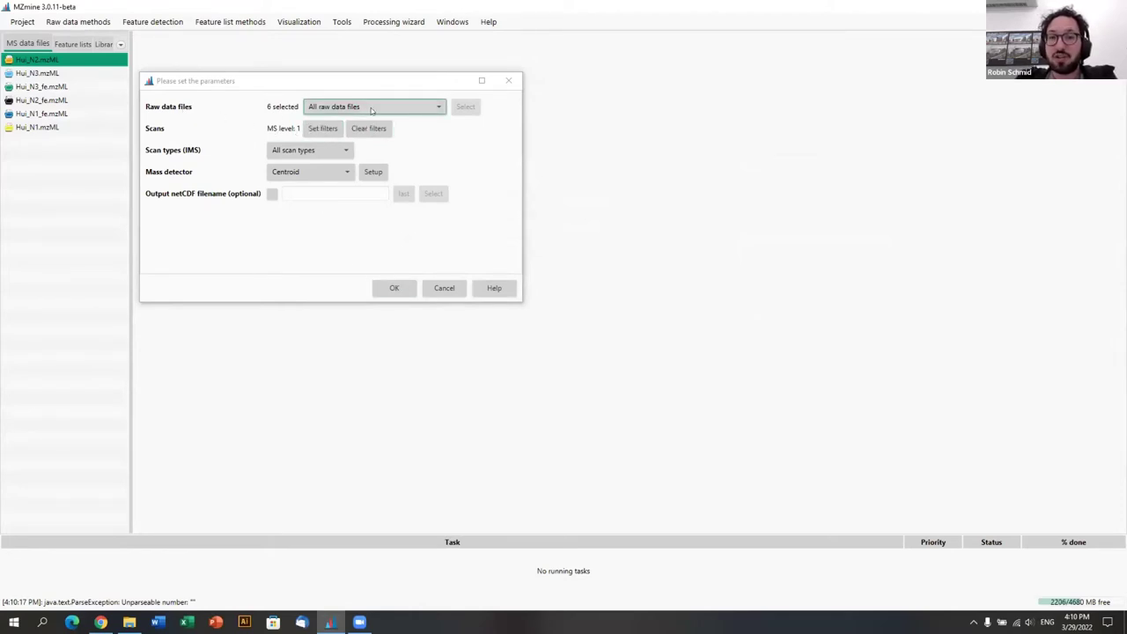
left_click(397, 288)
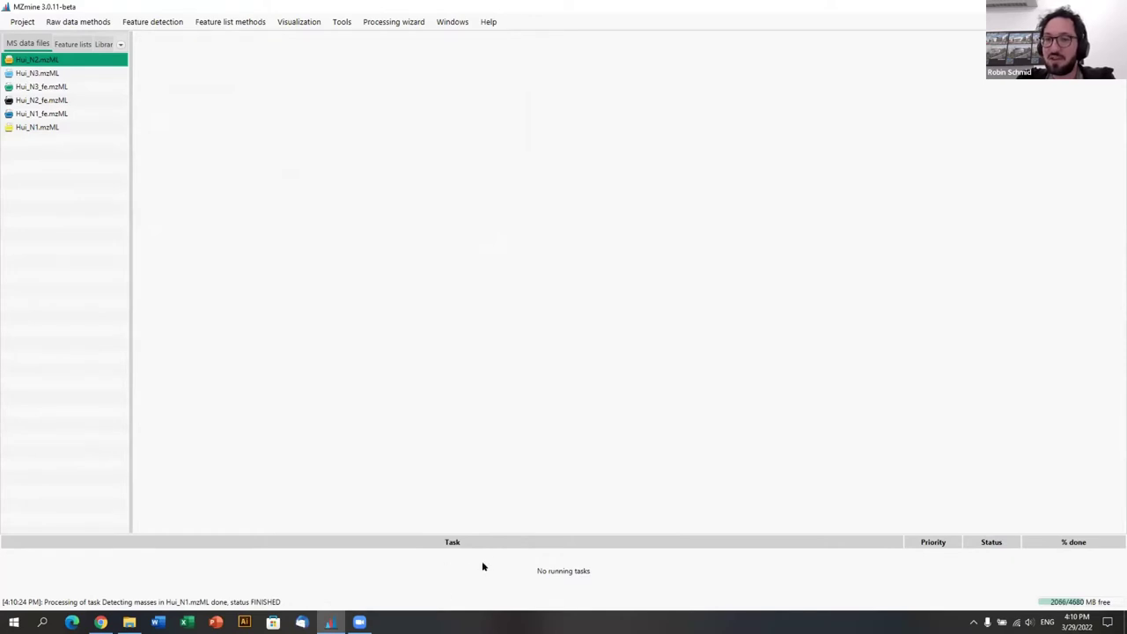
Step: Open mass detection for all raw data files and set the scan filter to MS level 2
left_click(85, 21)
mouse_move(83, 92)
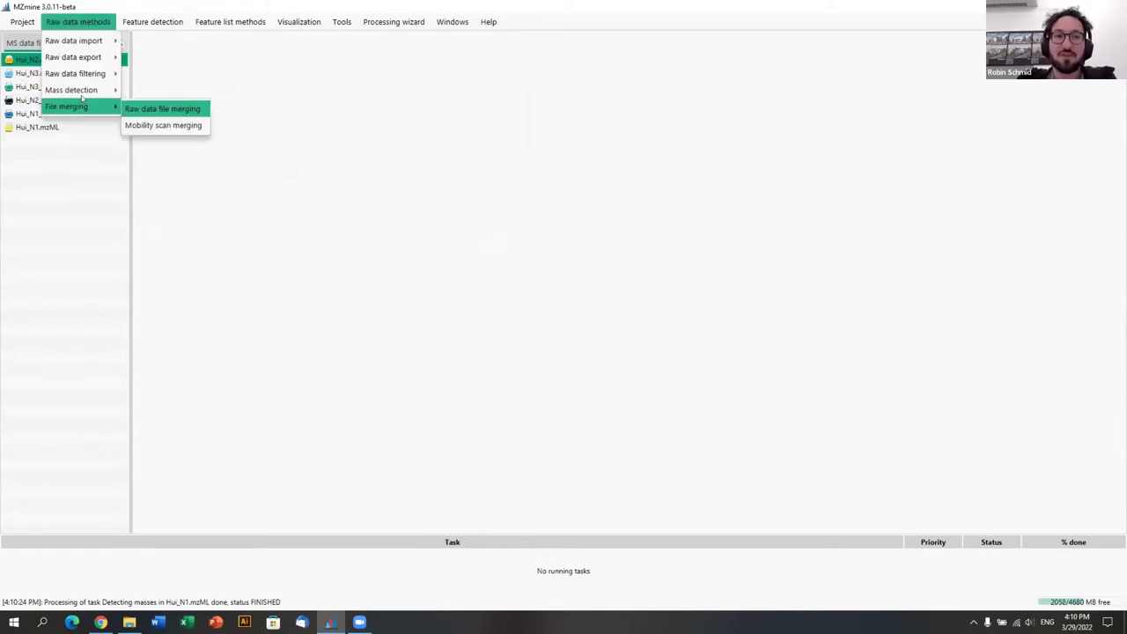
left_click(155, 92)
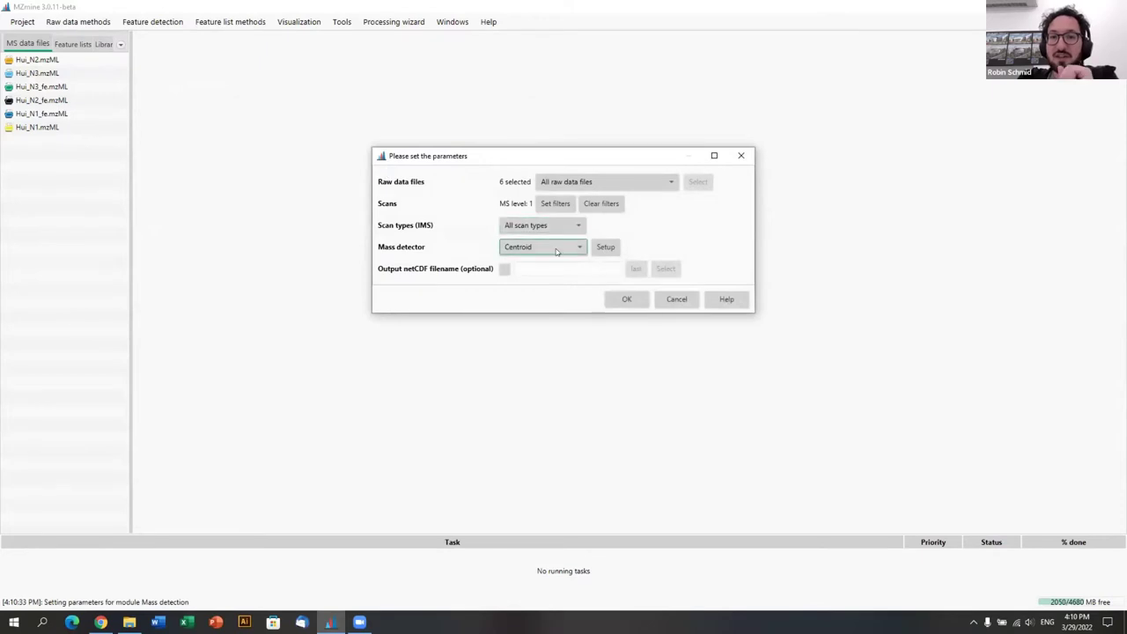
left_click(605, 248)
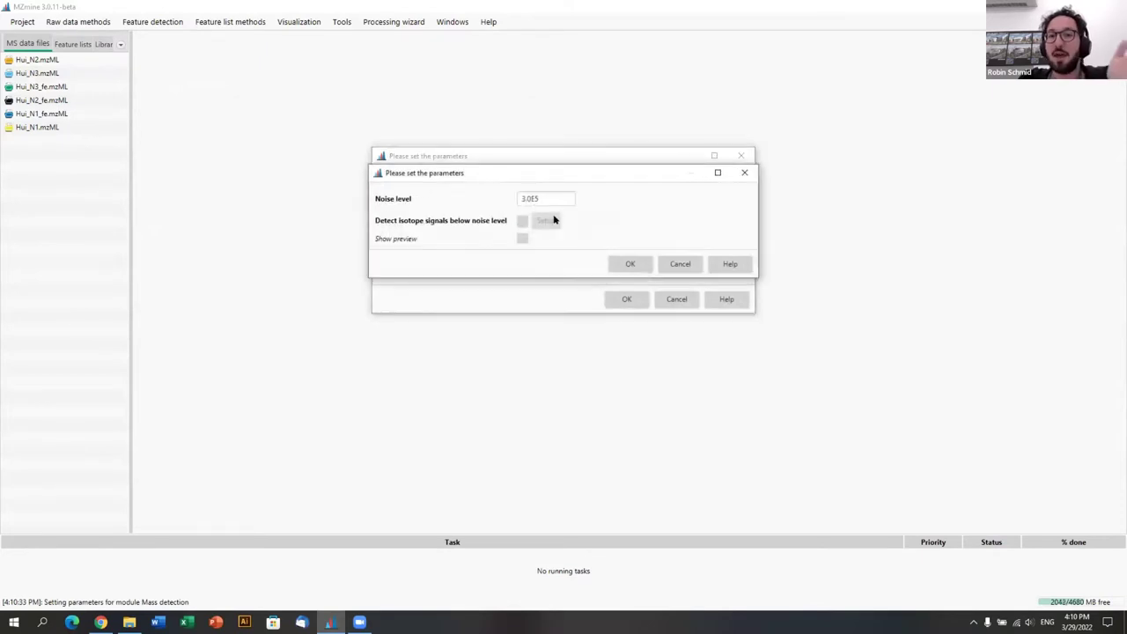
left_click(647, 262)
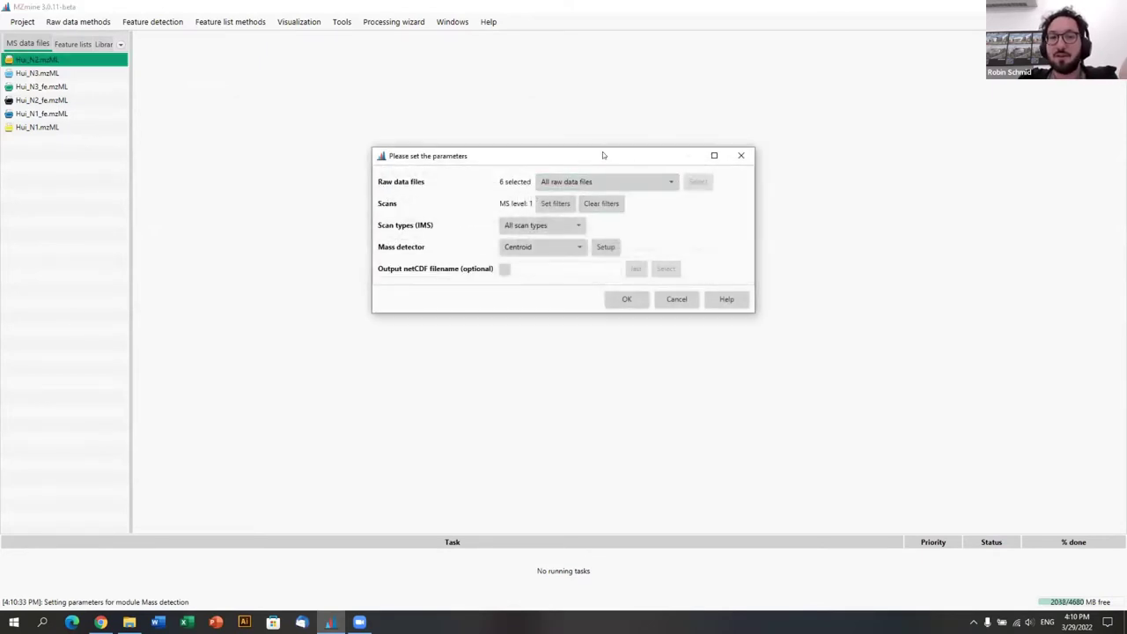
left_click_drag(602, 152, 371, 73)
left_click(326, 125)
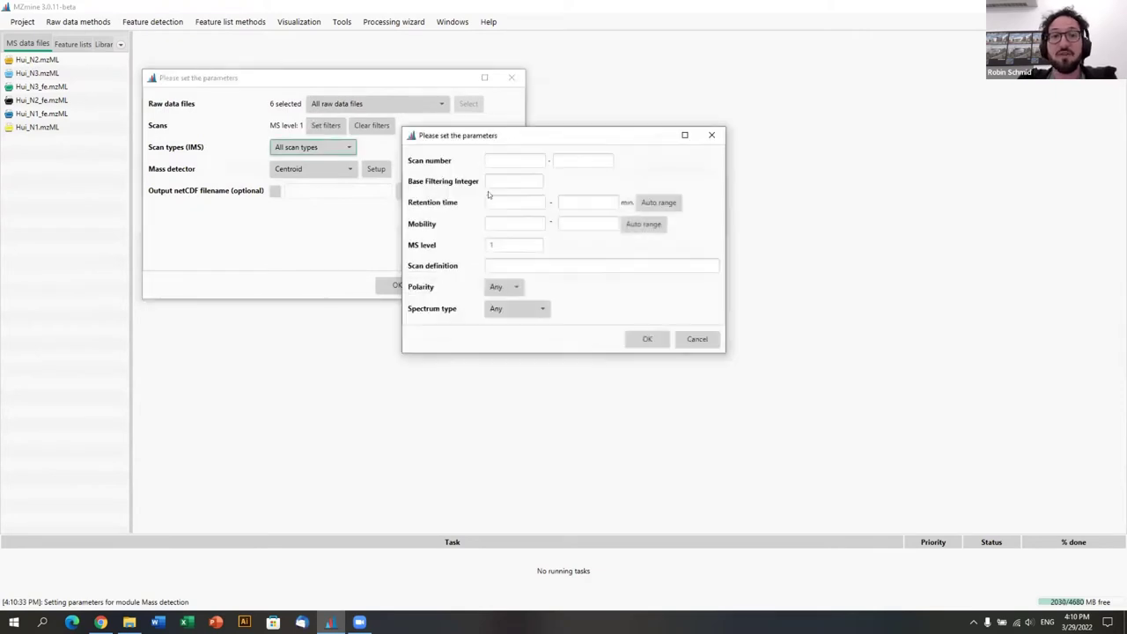
left_click(515, 245)
type("2")
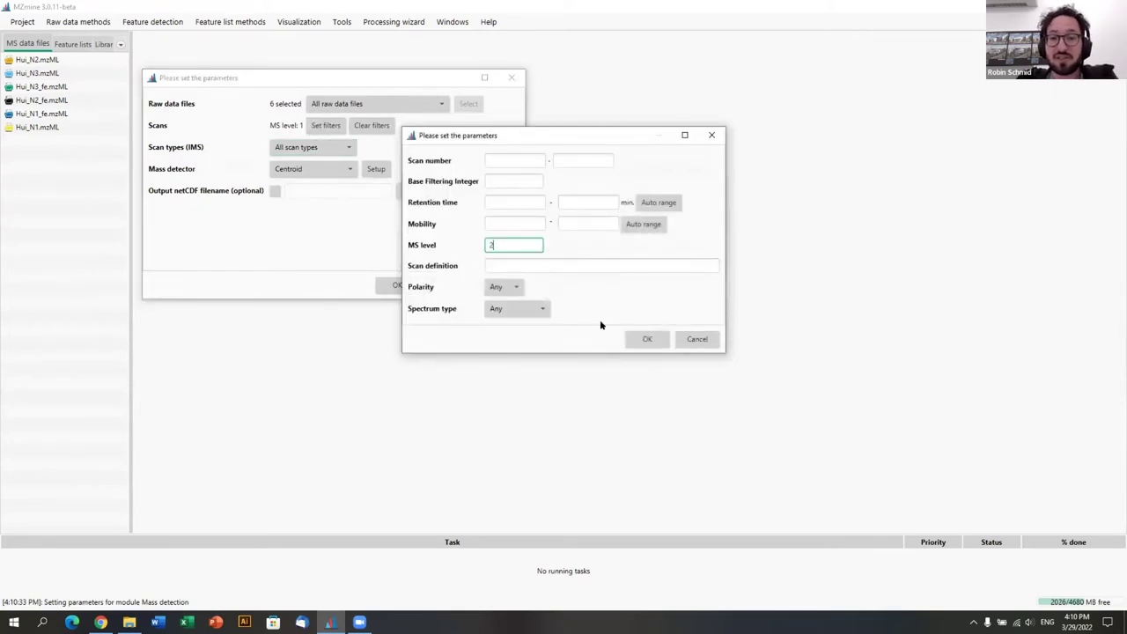
left_click(647, 339)
Step: Open the Centroid detector's settings, enable the preview, and enlarge the window and its plot area
left_click(377, 169)
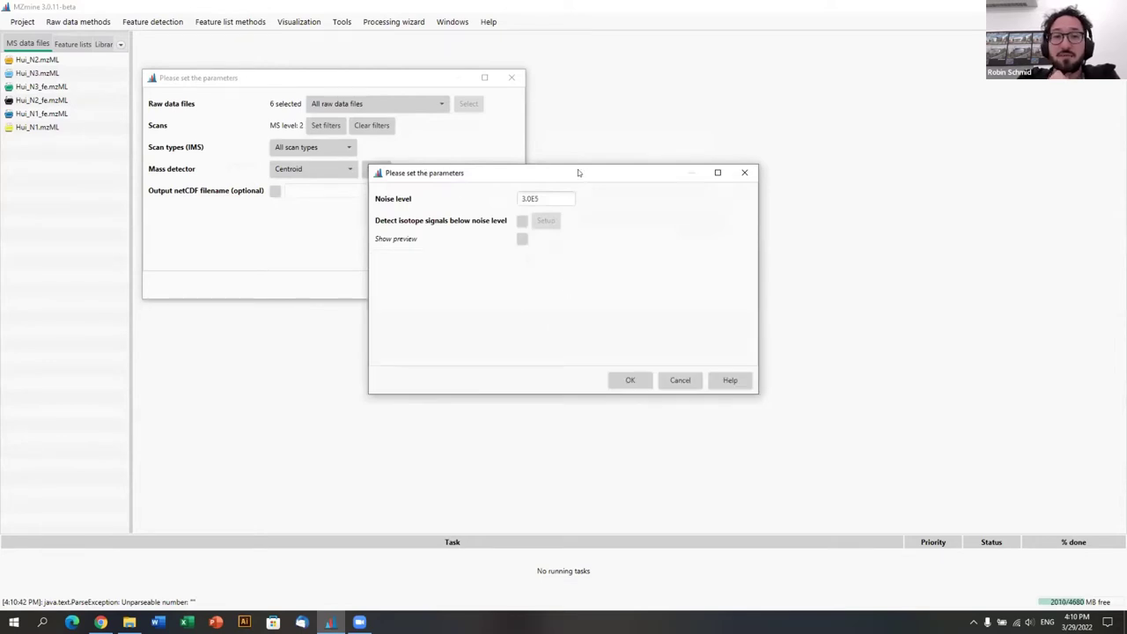
left_click_drag(578, 169, 313, 71)
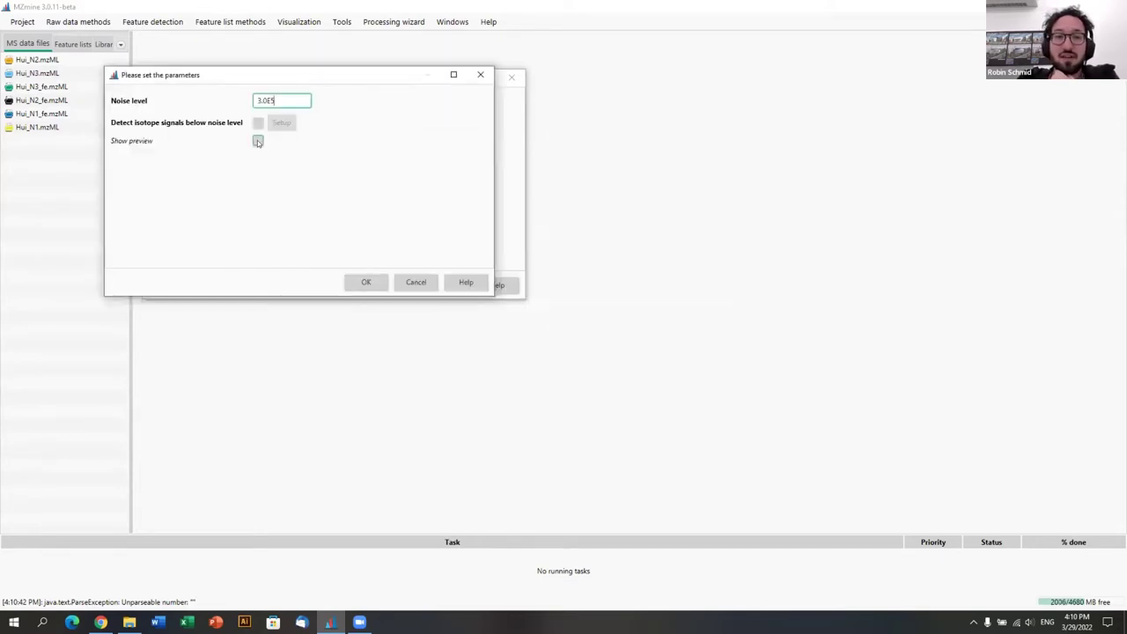
left_click(257, 140)
left_click_drag(379, 77, 313, 77)
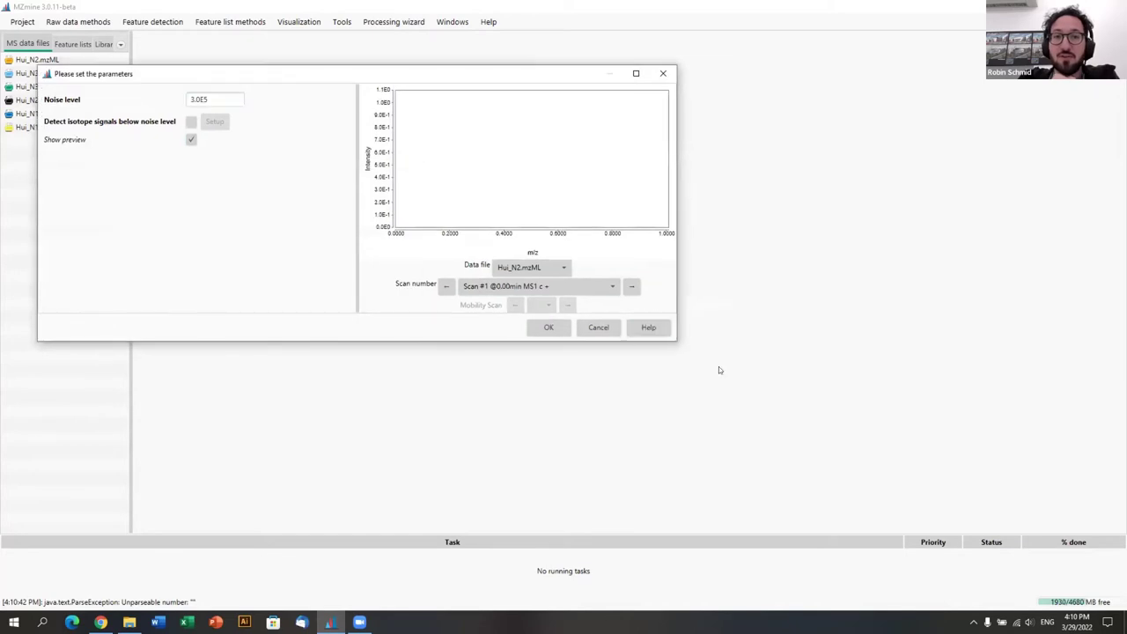
left_click_drag(672, 341, 909, 472)
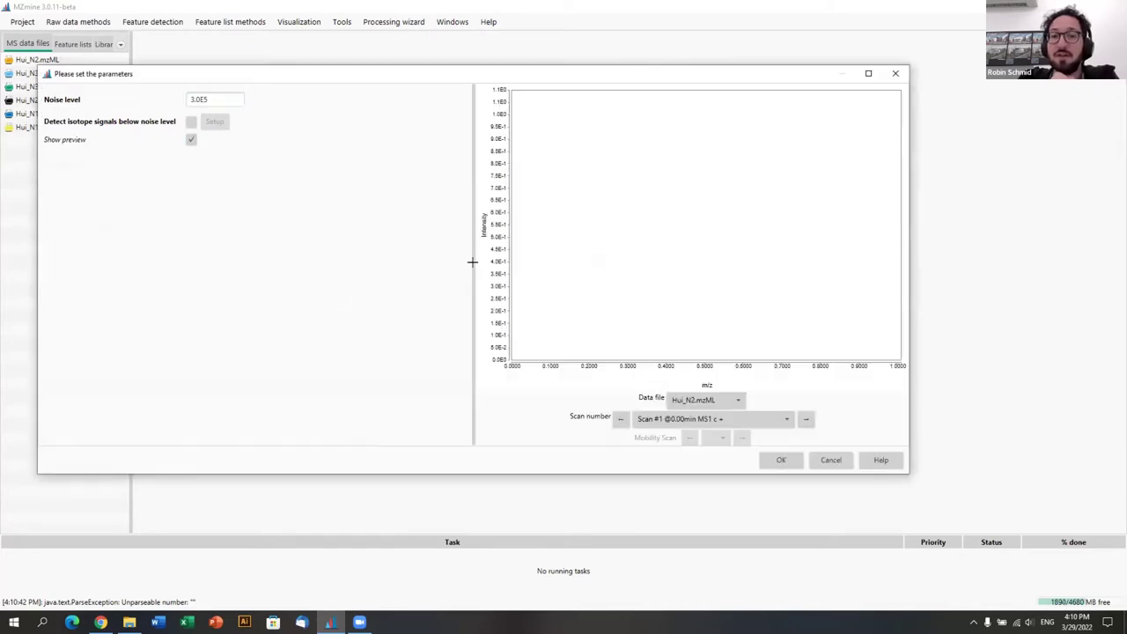
left_click_drag(467, 259, 286, 257)
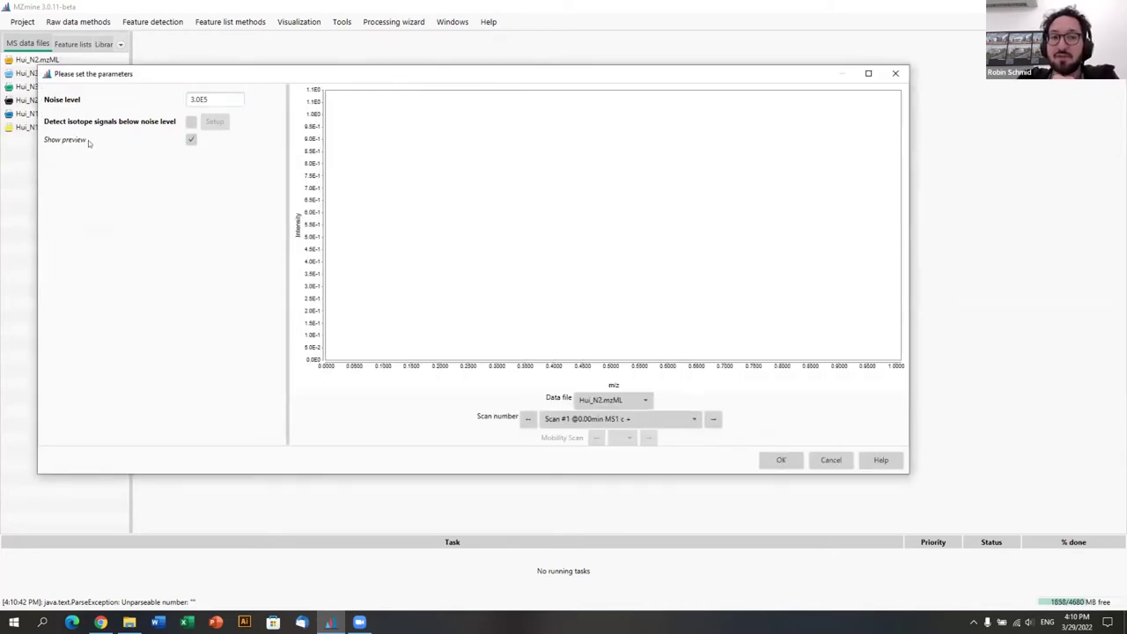
Step: Preview MS2 scan #2289 of Hui_N2.mzML and magnify its low-intensity signals to judge the noise level
left_click(694, 419)
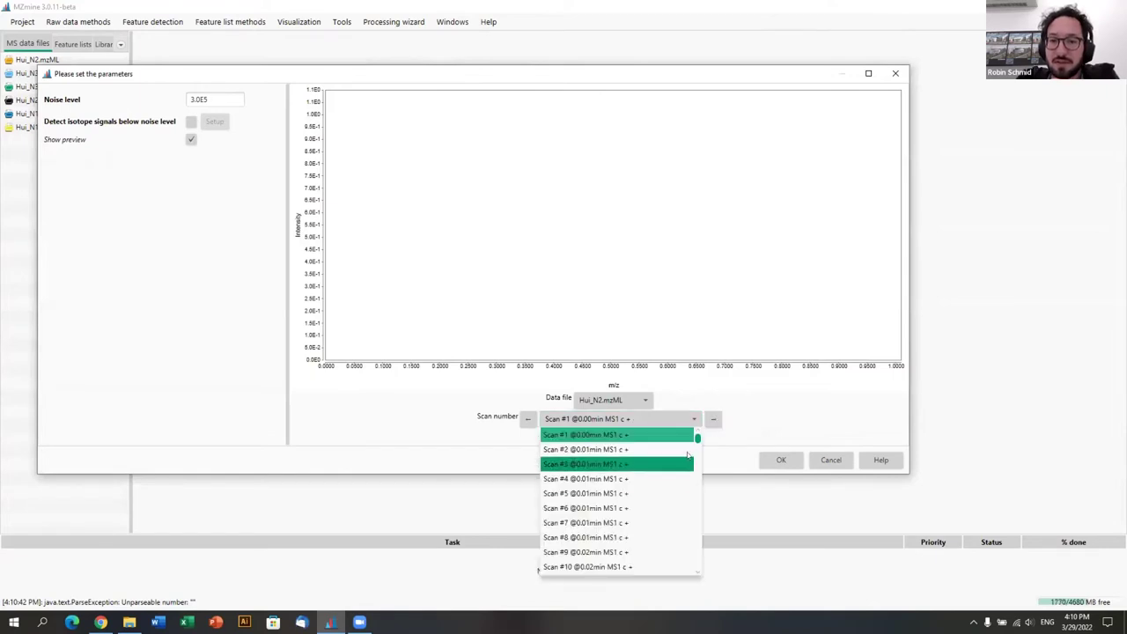
left_click_drag(697, 433, 700, 507)
left_click(647, 484)
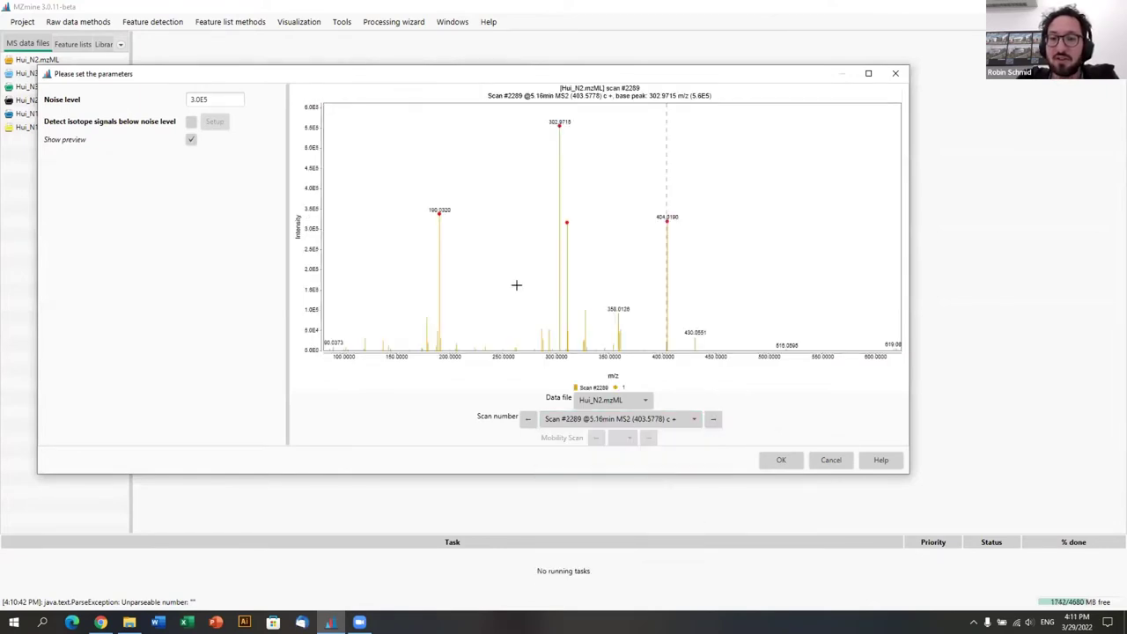
left_click(634, 426)
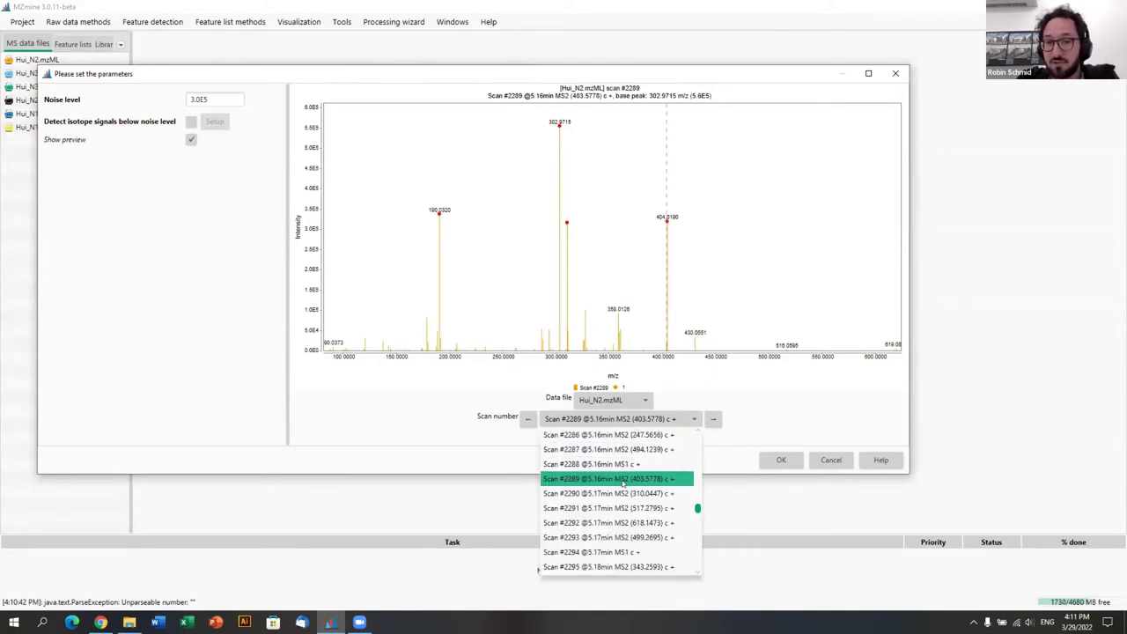
left_click(653, 479)
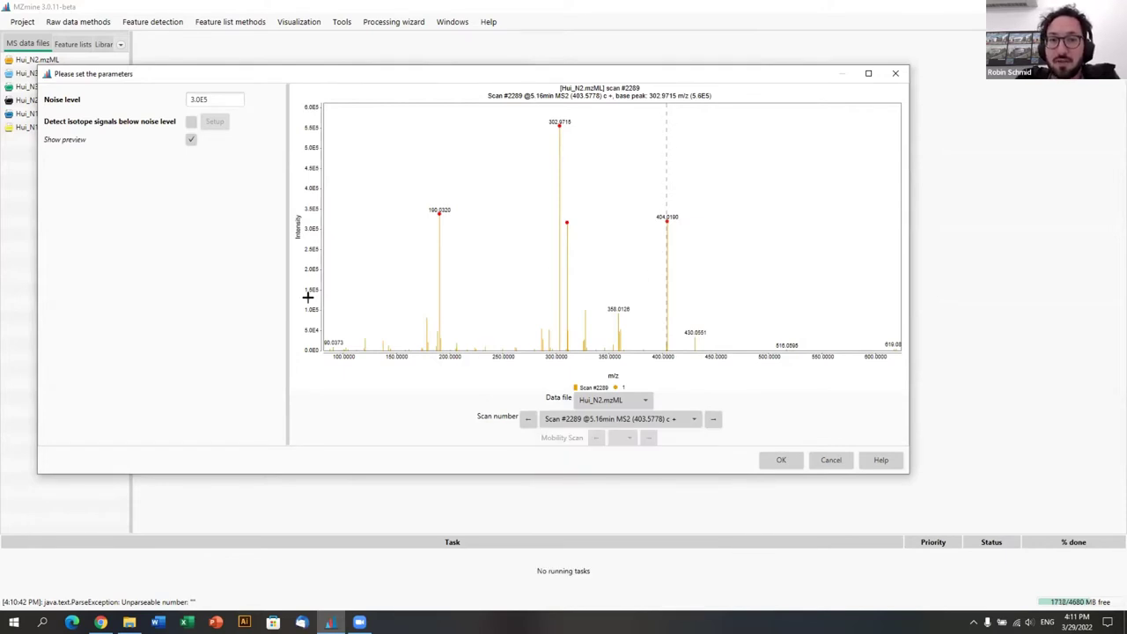
left_click_drag(307, 297, 320, 138)
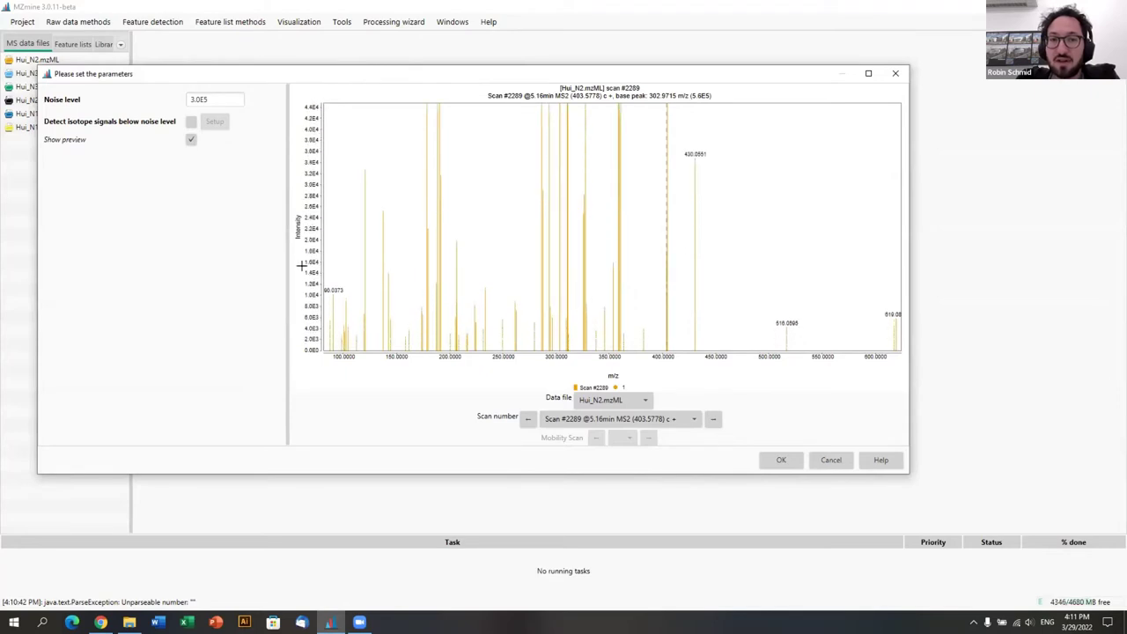
scroll(303, 266, "up", 3)
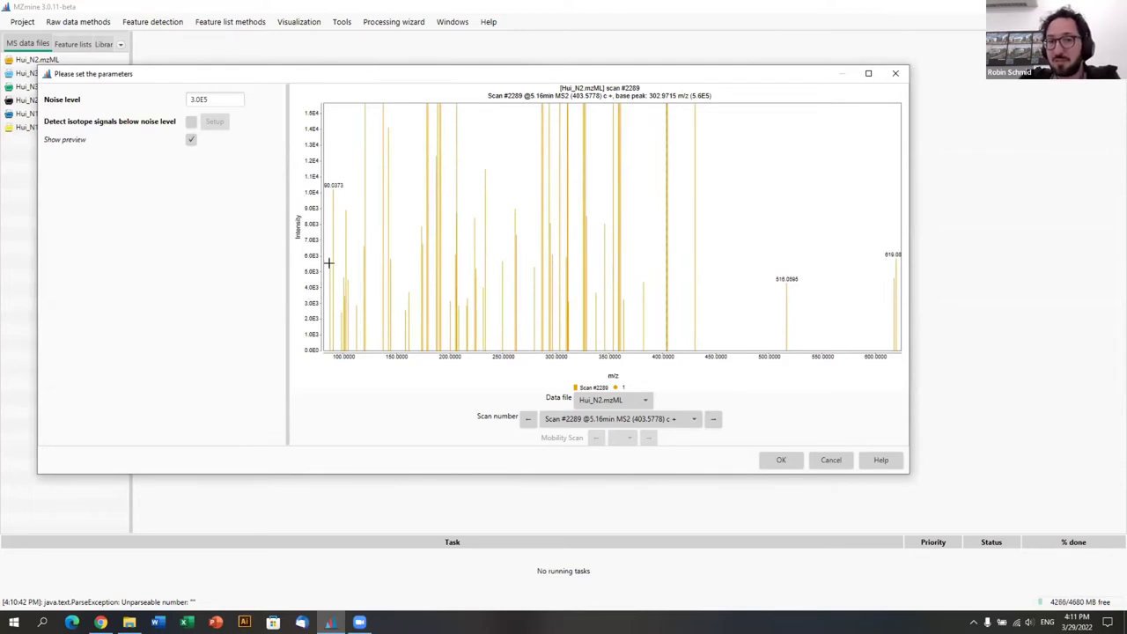
Step: Set the Centroid detector's noise level to 5E3 and run the MS level 2 mass detection on all raw data files
left_click(215, 100)
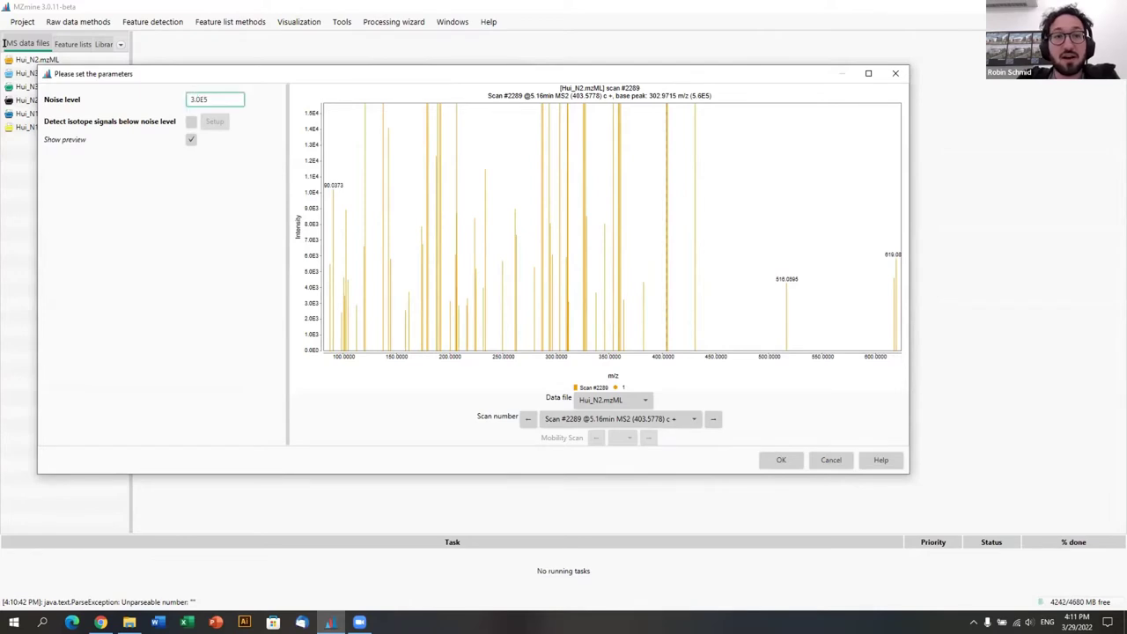
key("ctrl+a")
type("5E3")
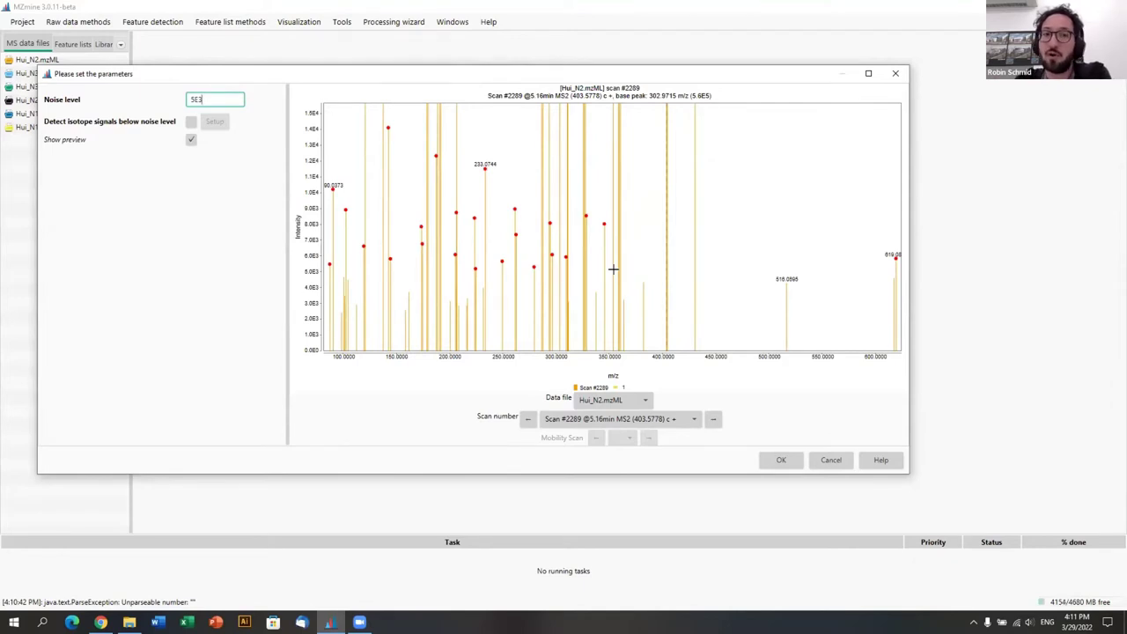
double_click(196, 98)
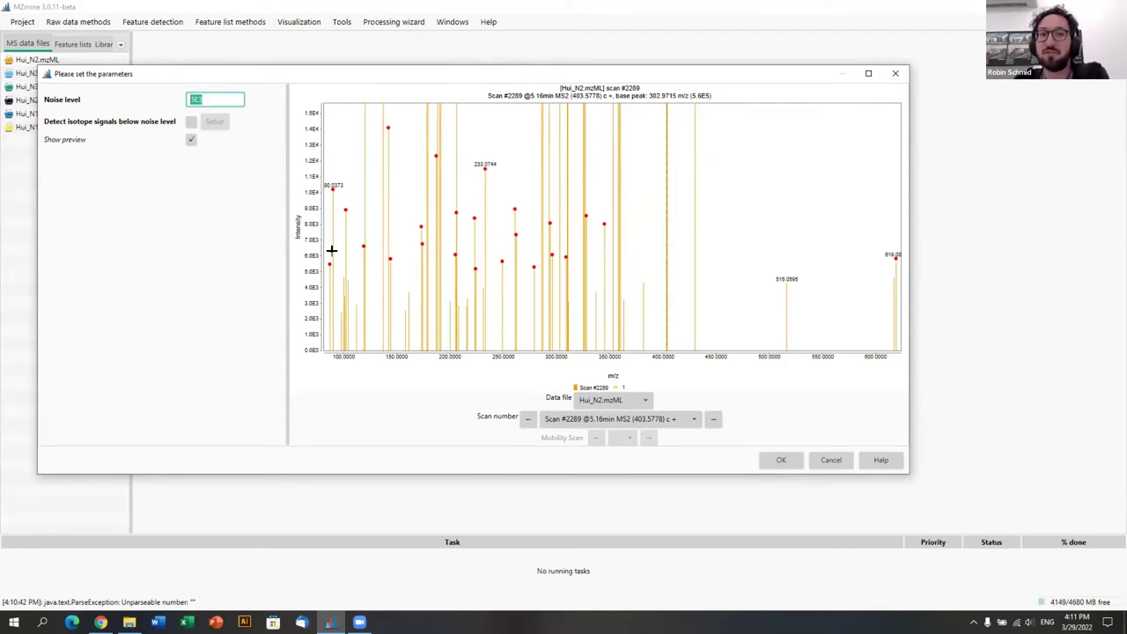
type("1000")
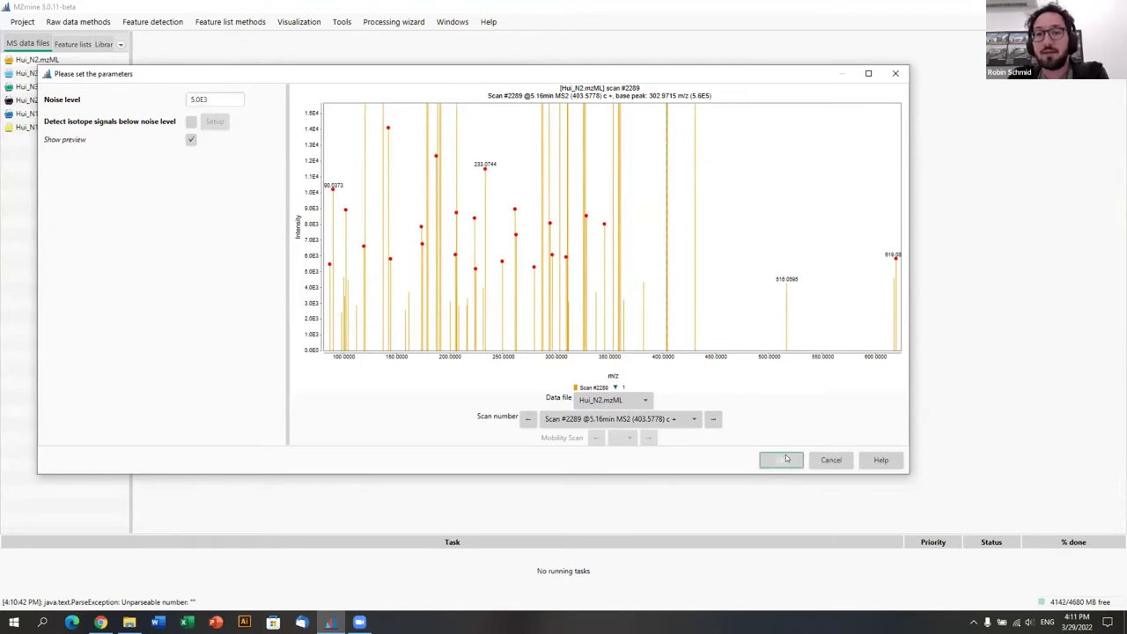
left_click(781, 460)
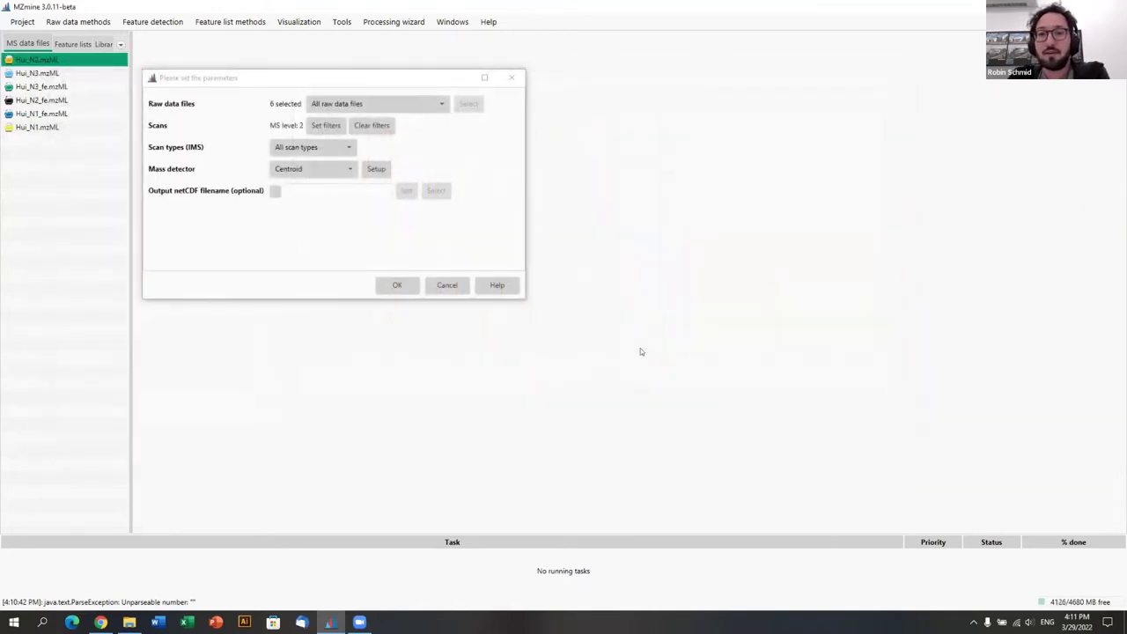
left_click(397, 284)
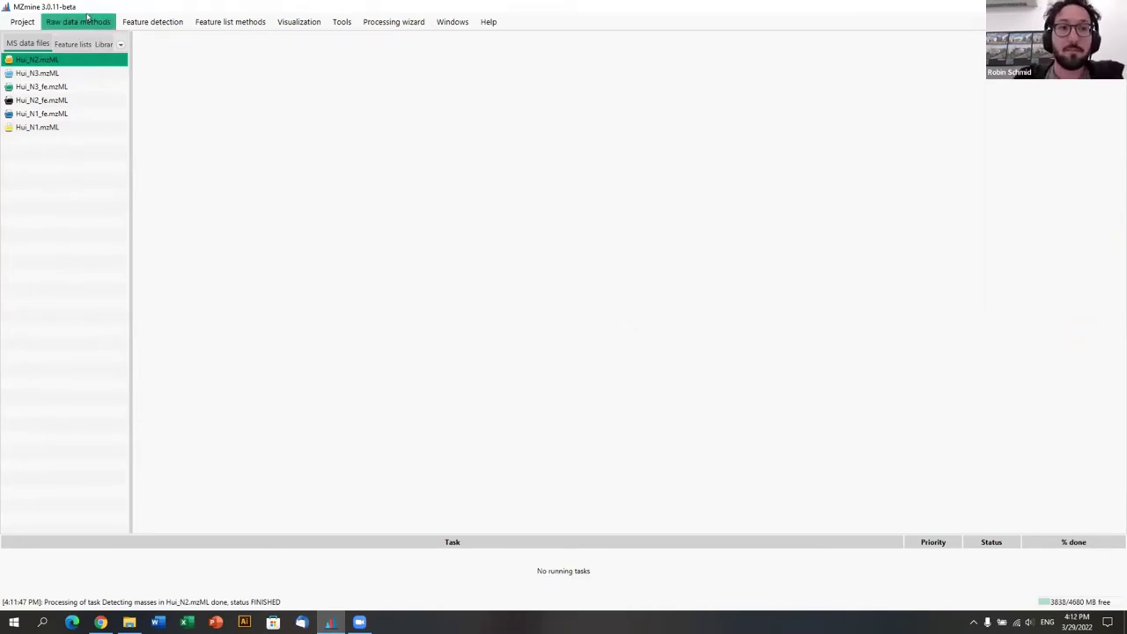
left_click(42, 129, "shift")
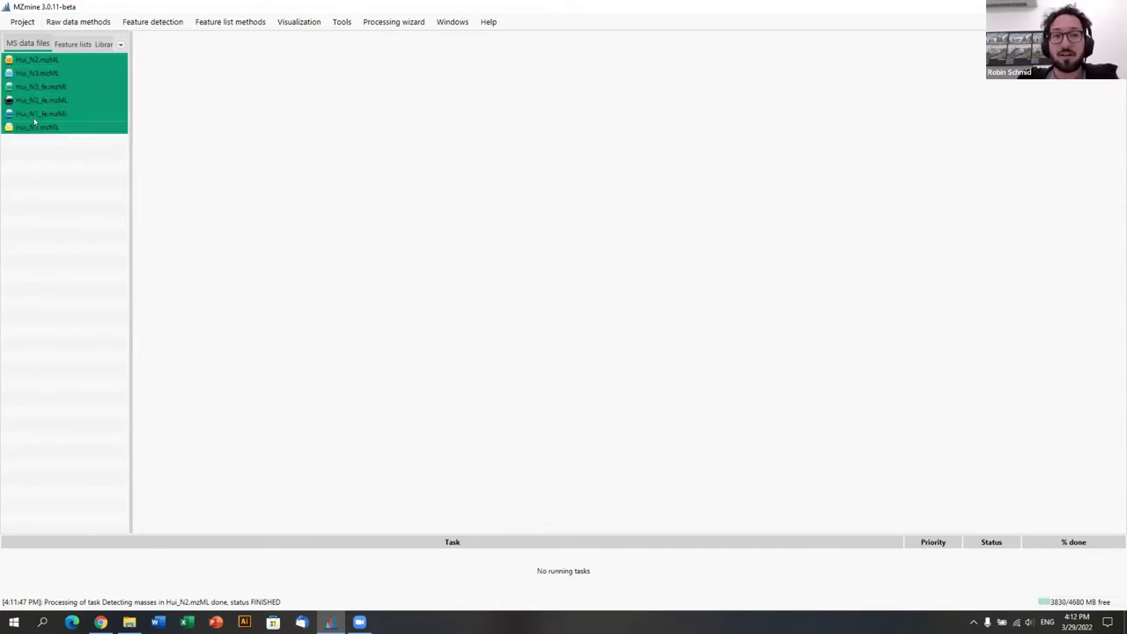
left_click(165, 22)
mouse_move(128, 41)
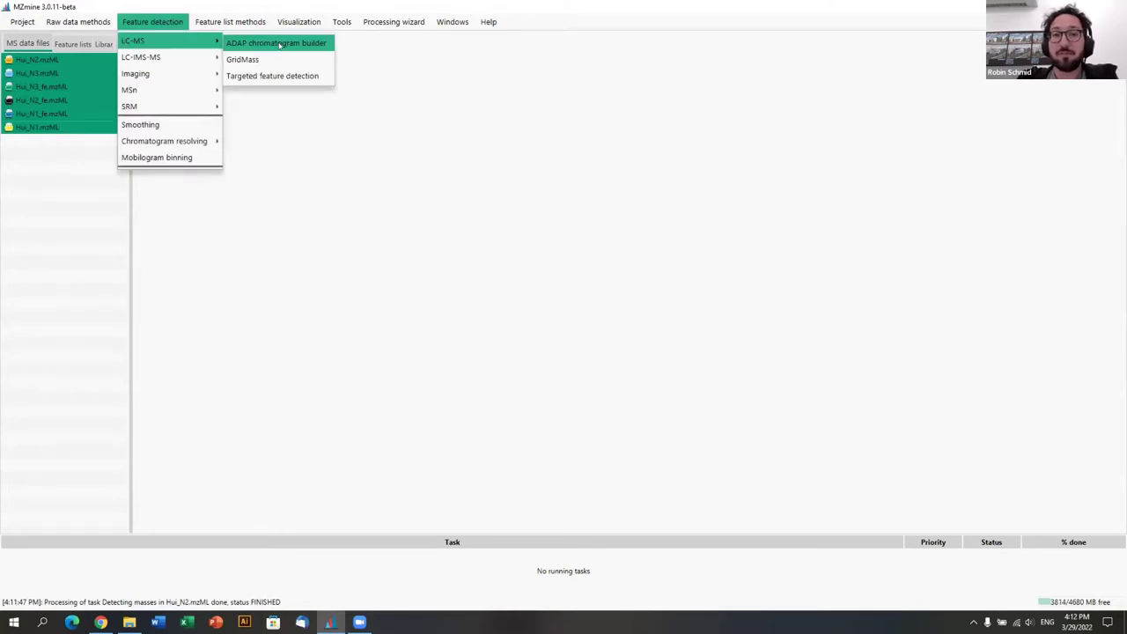
left_click(278, 42)
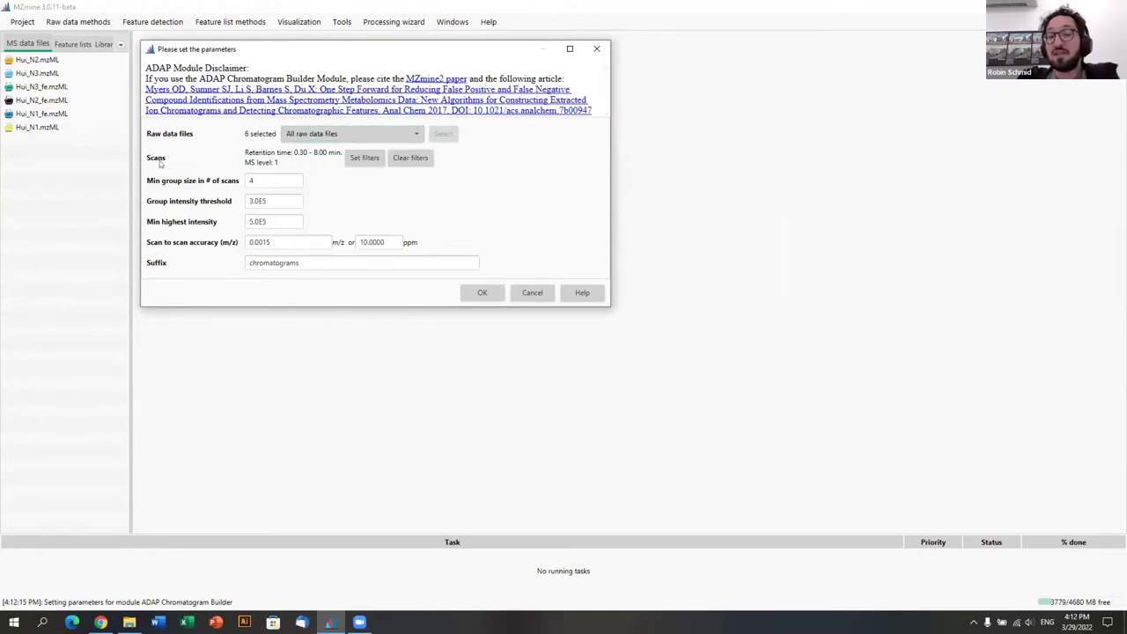
left_click(534, 294)
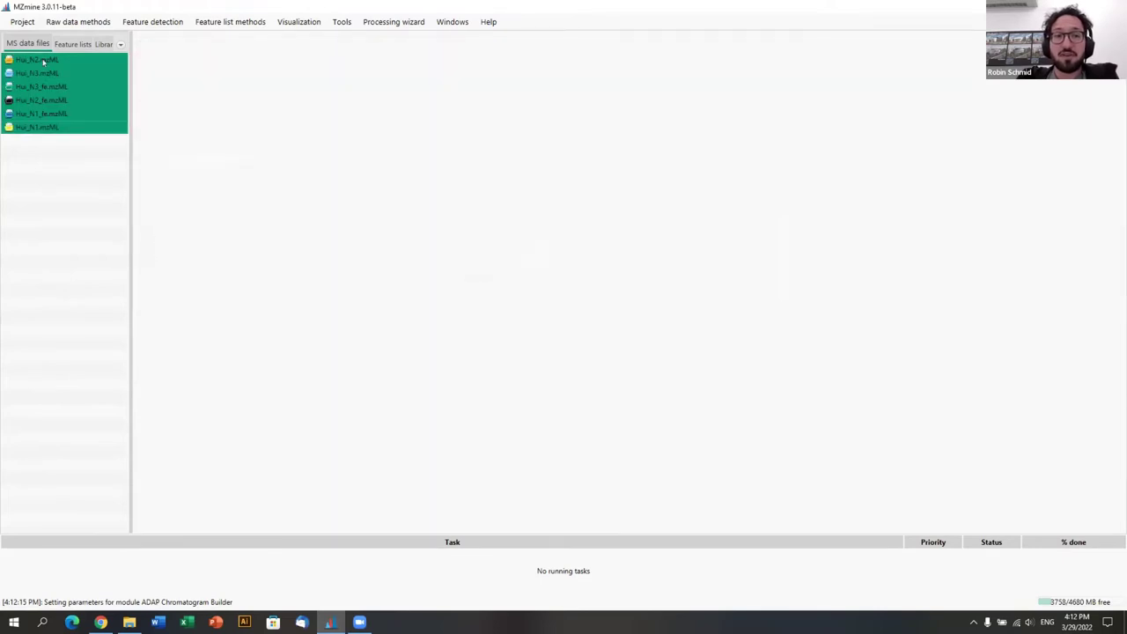
Step: Open the raw data overview of Hui_N2.mzML, examine its chromatogram at about 0.1–1.4 min, and restore the full range
double_click(43, 60)
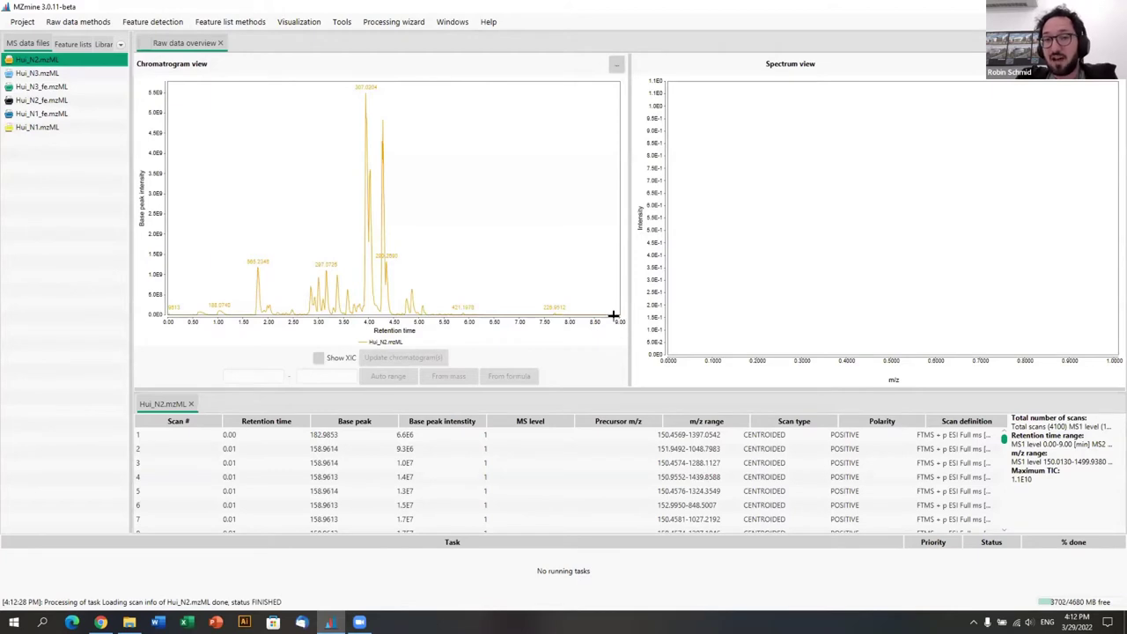
left_click_drag(171, 304, 249, 313)
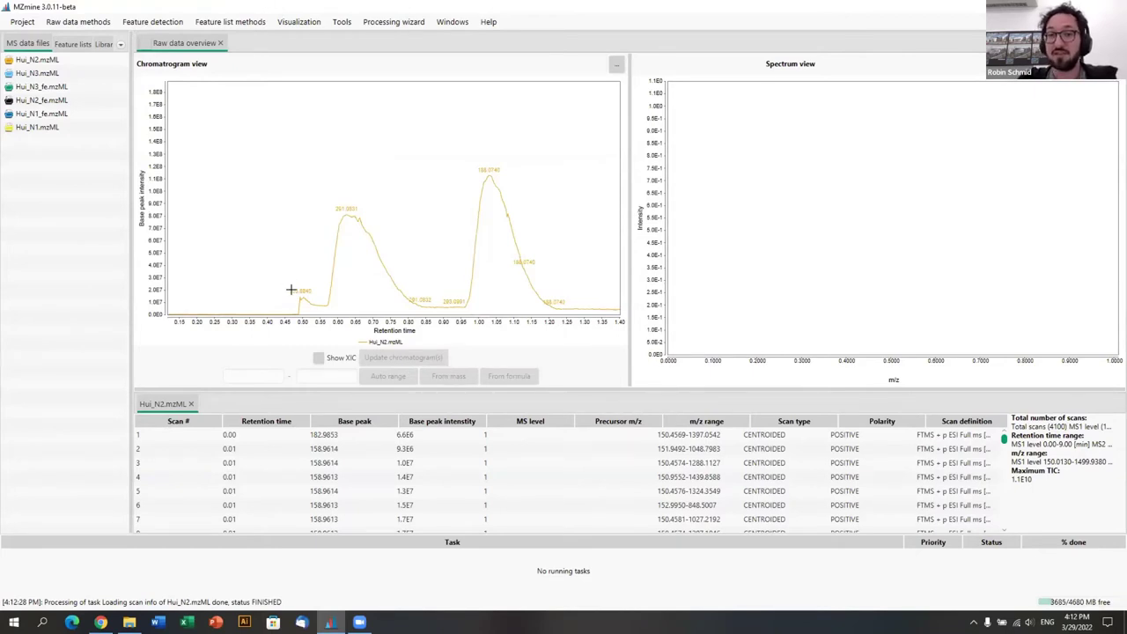
left_click_drag(269, 239, 148, 169)
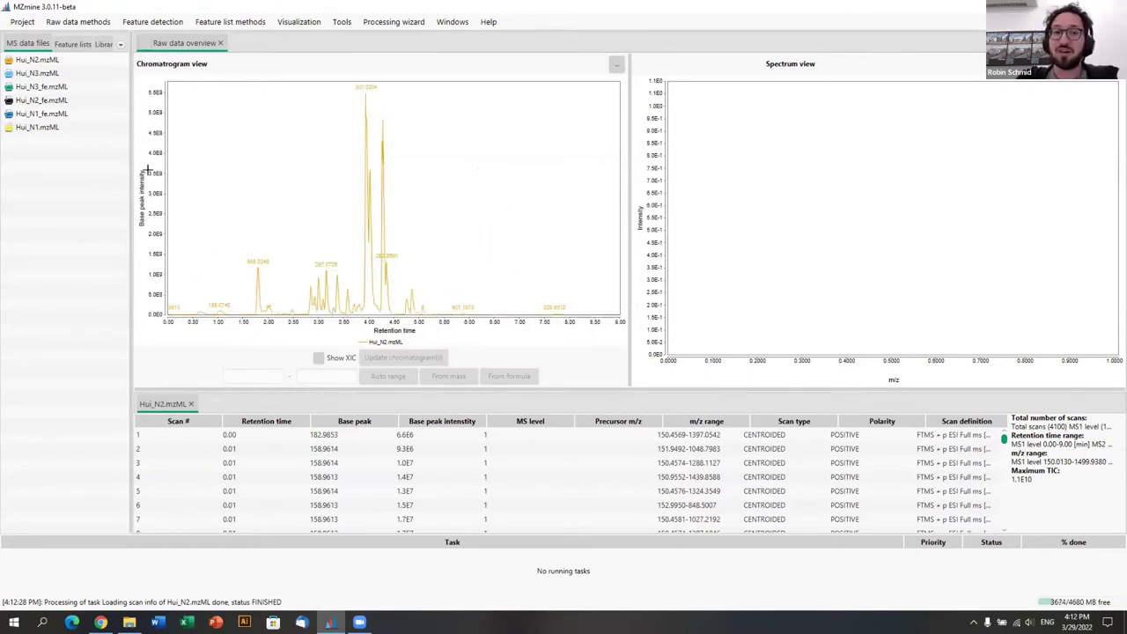
Step: Open the ADAP Chromatogram Builder and confirm its scan filters with retention time 0.30–8.00 min and MS level 1
left_click(157, 27)
mouse_move(159, 42)
left_click(275, 41)
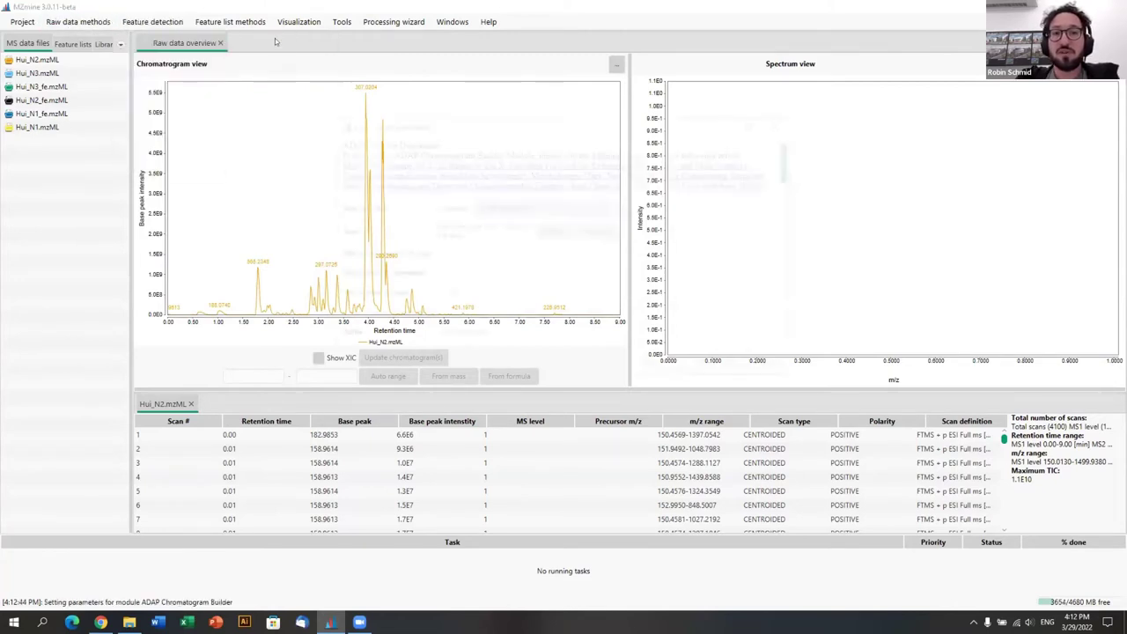
left_click_drag(476, 123, 282, 71)
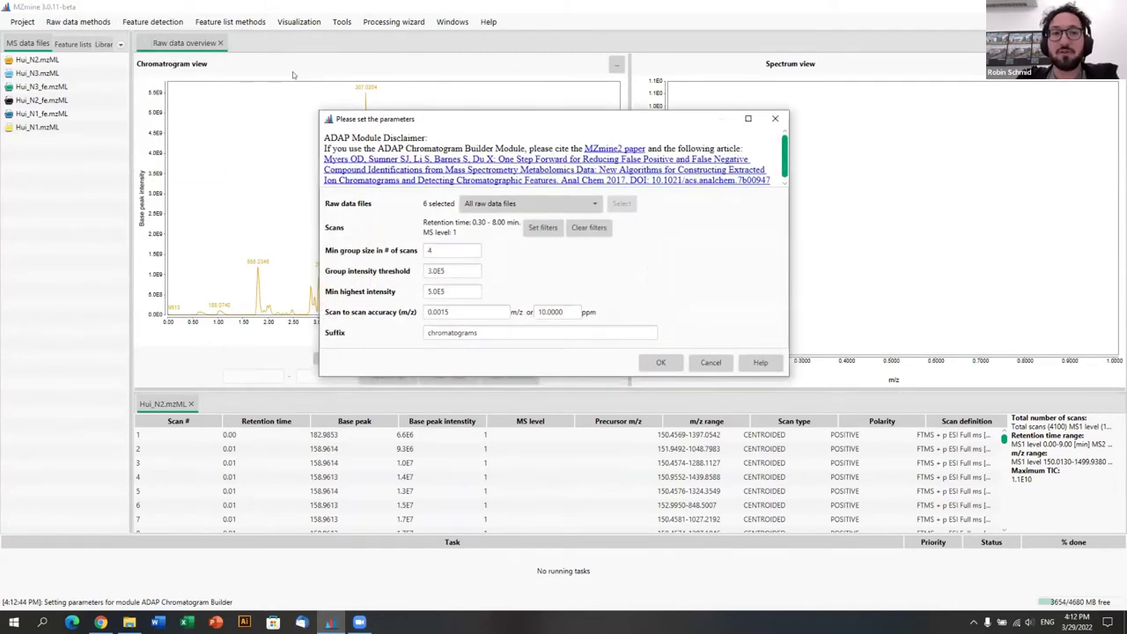
left_click(367, 177)
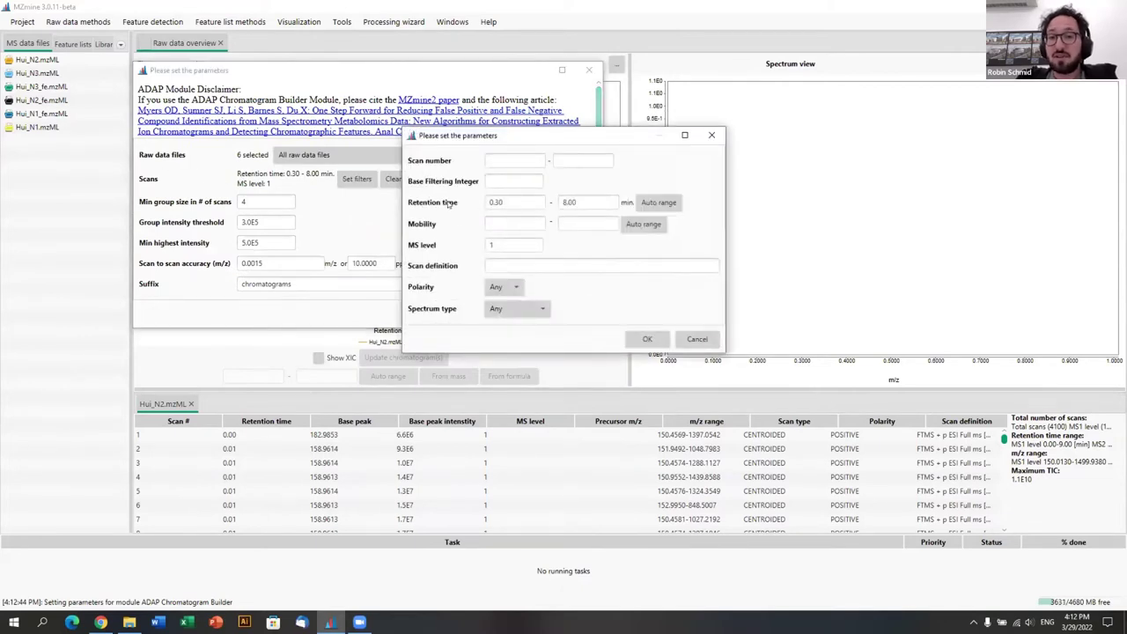
left_click(499, 201)
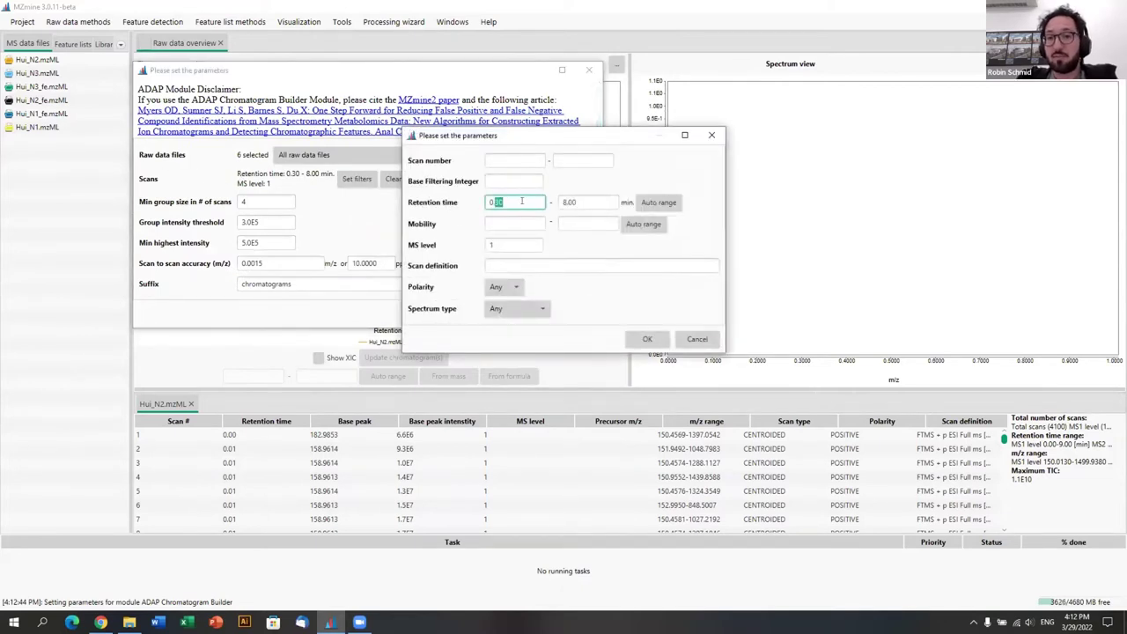
double_click(596, 201)
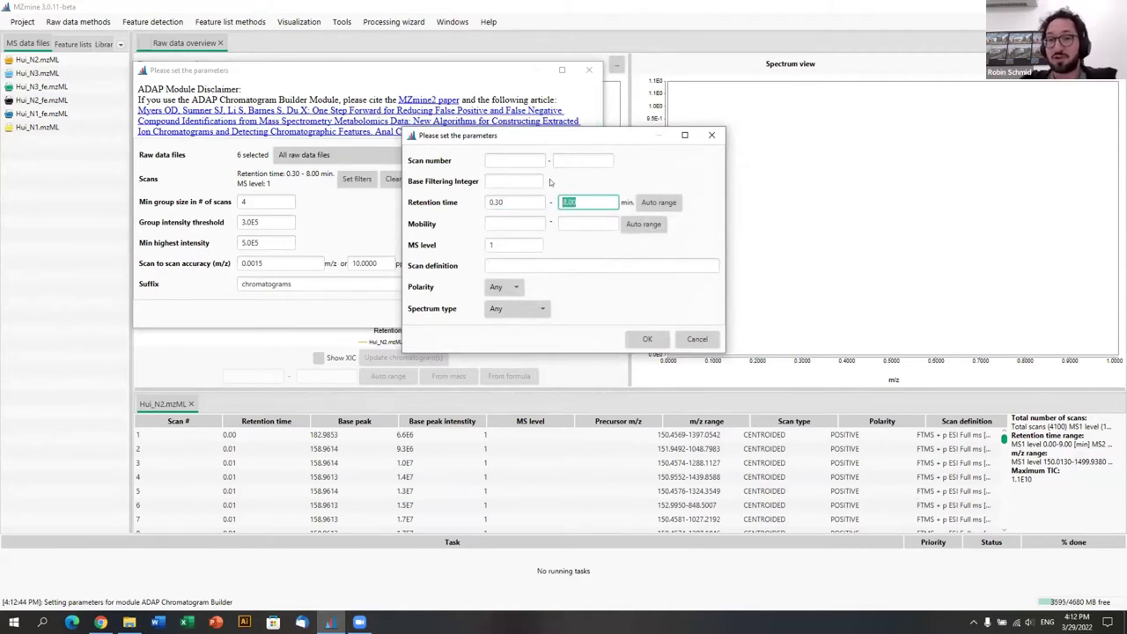
left_click(486, 245)
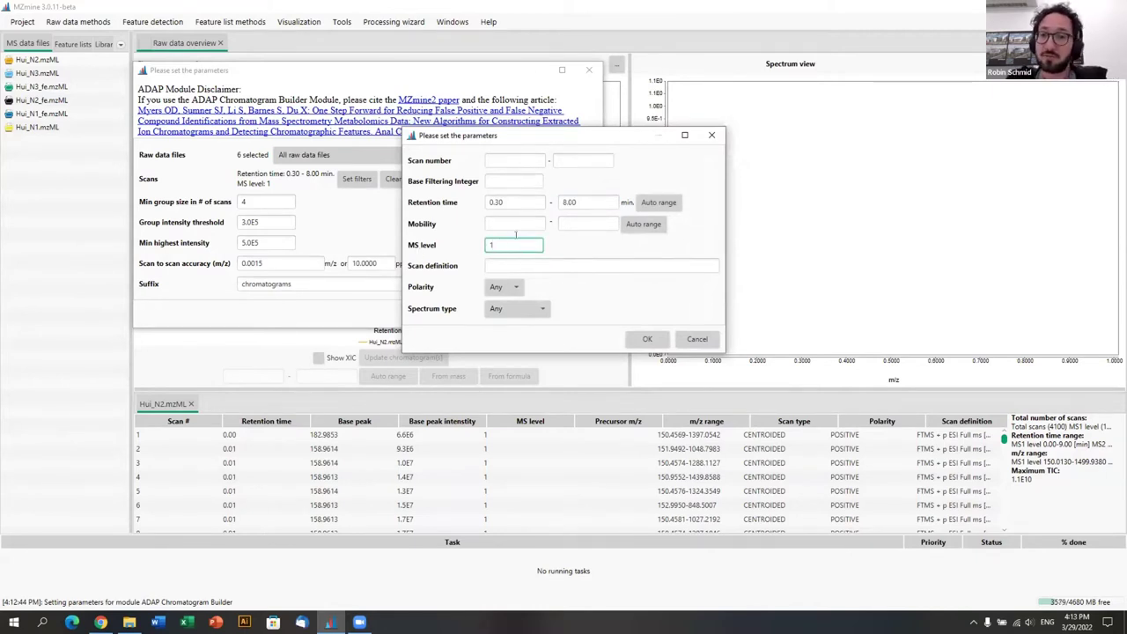
left_click(647, 339)
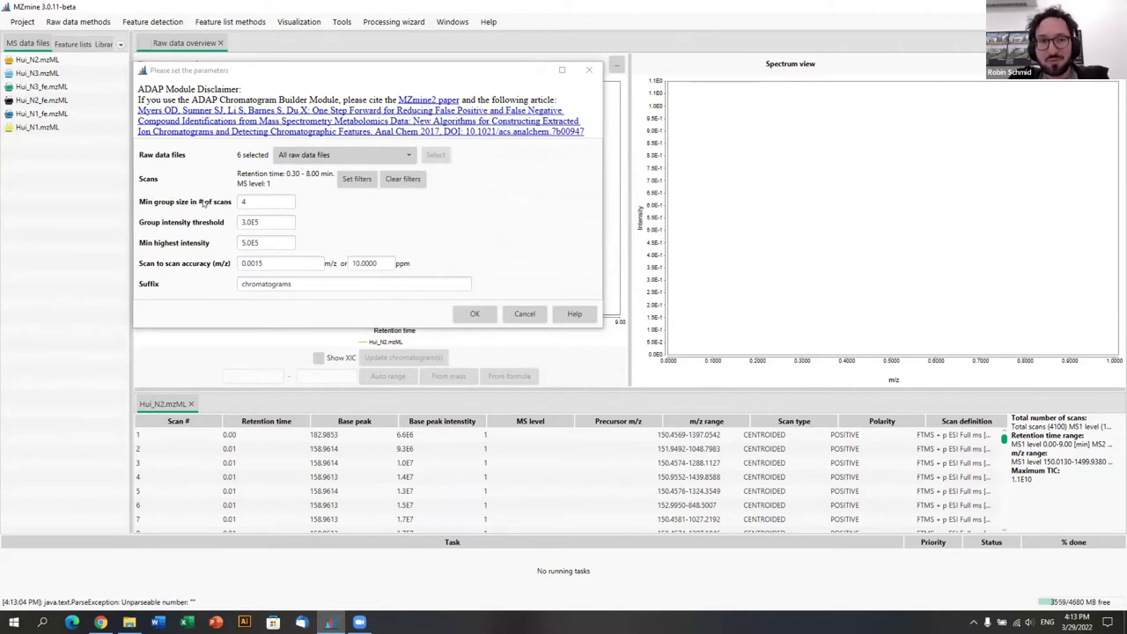
Step: Build chromatograms for all raw data files with min group size 4, group threshold 3.0E5, min highest intensity 5.0E5, and accuracy 0.0015 m/z or 10 ppm
double_click(242, 201)
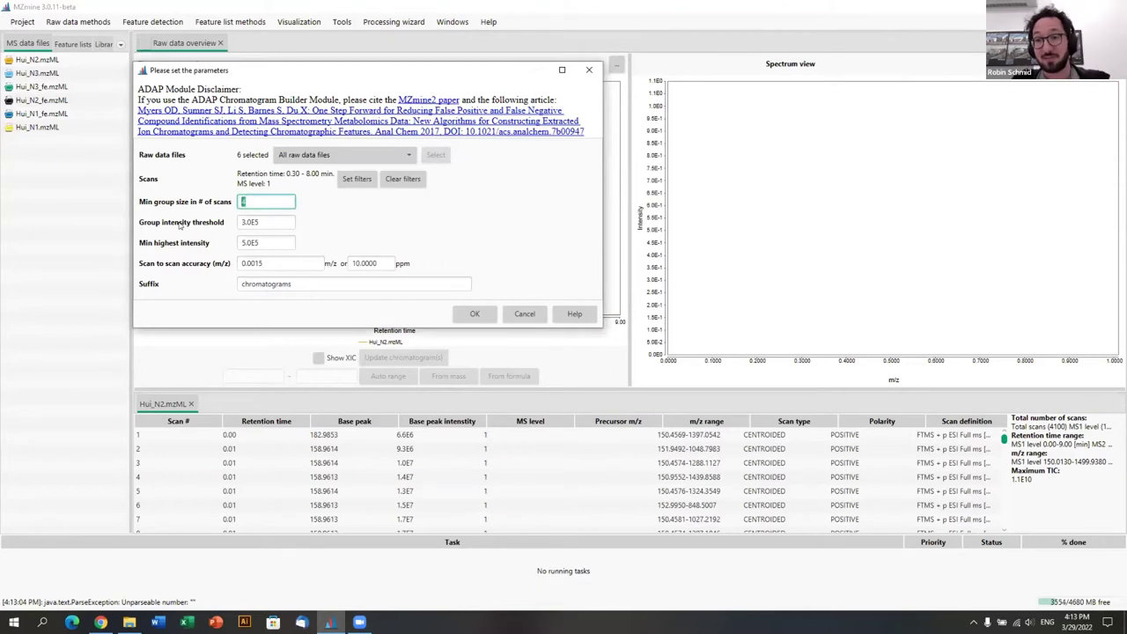
mouse_move(180, 226)
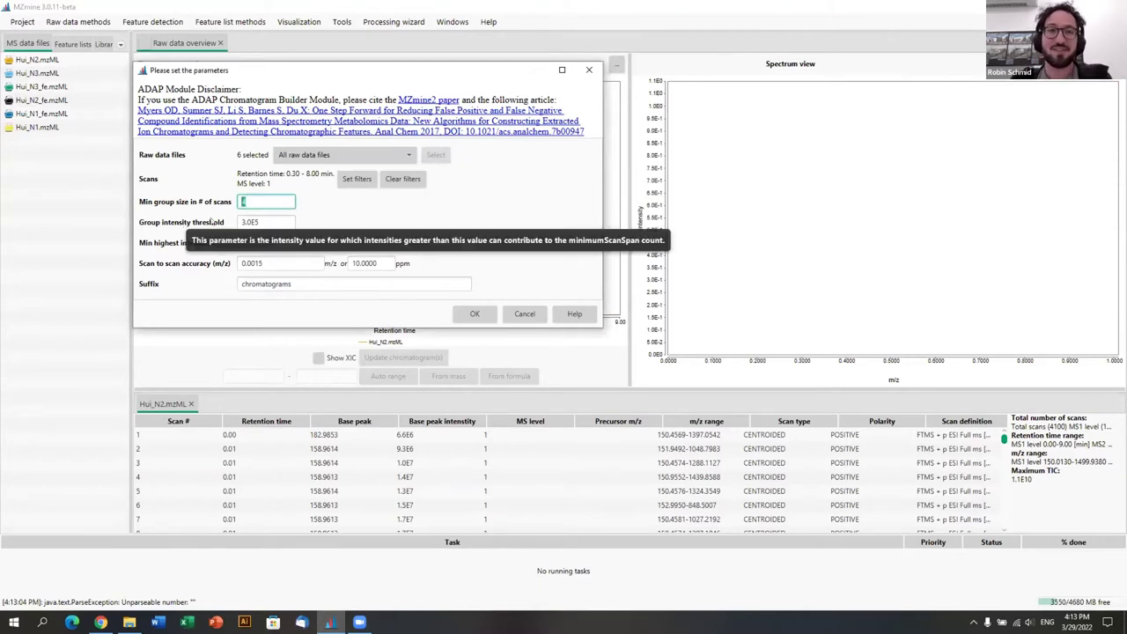
type("4")
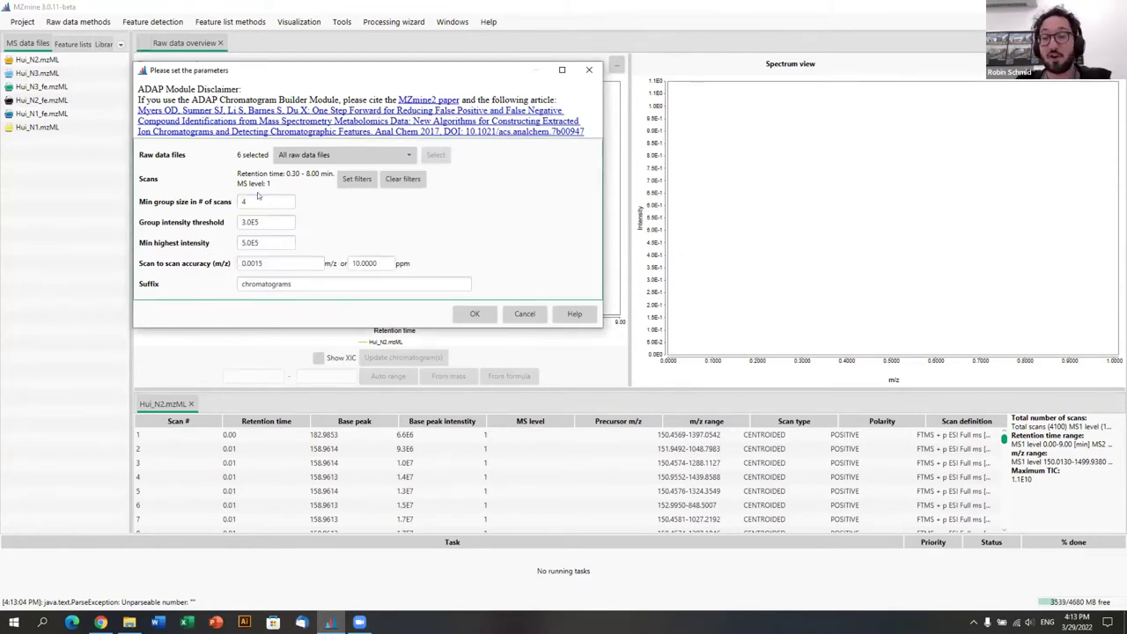
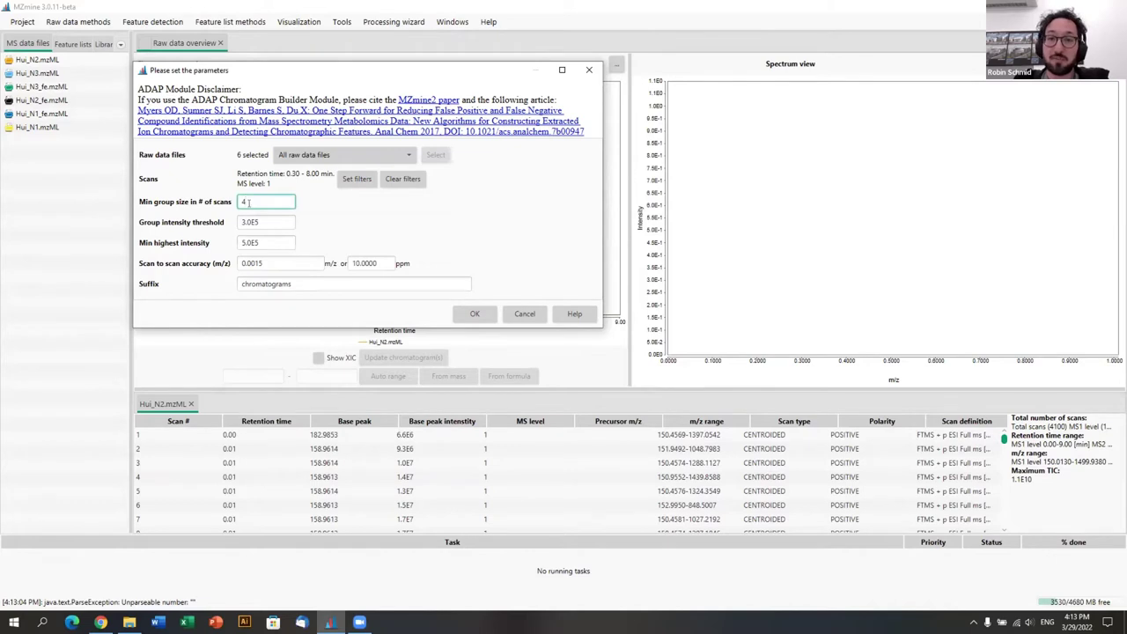
key("Tab")
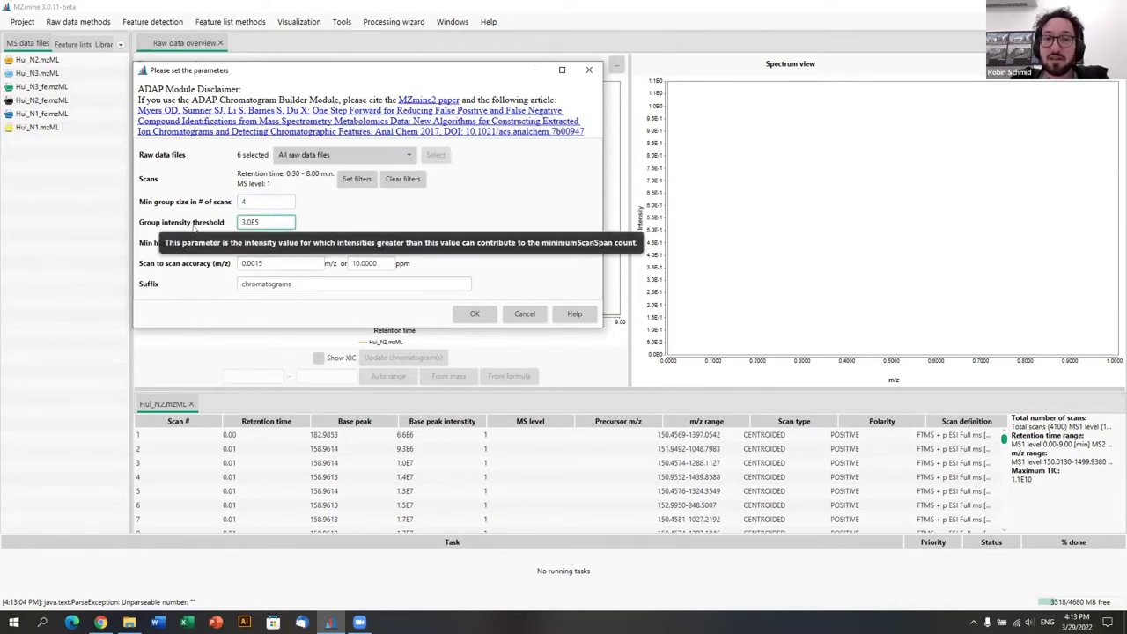
double_click(250, 202)
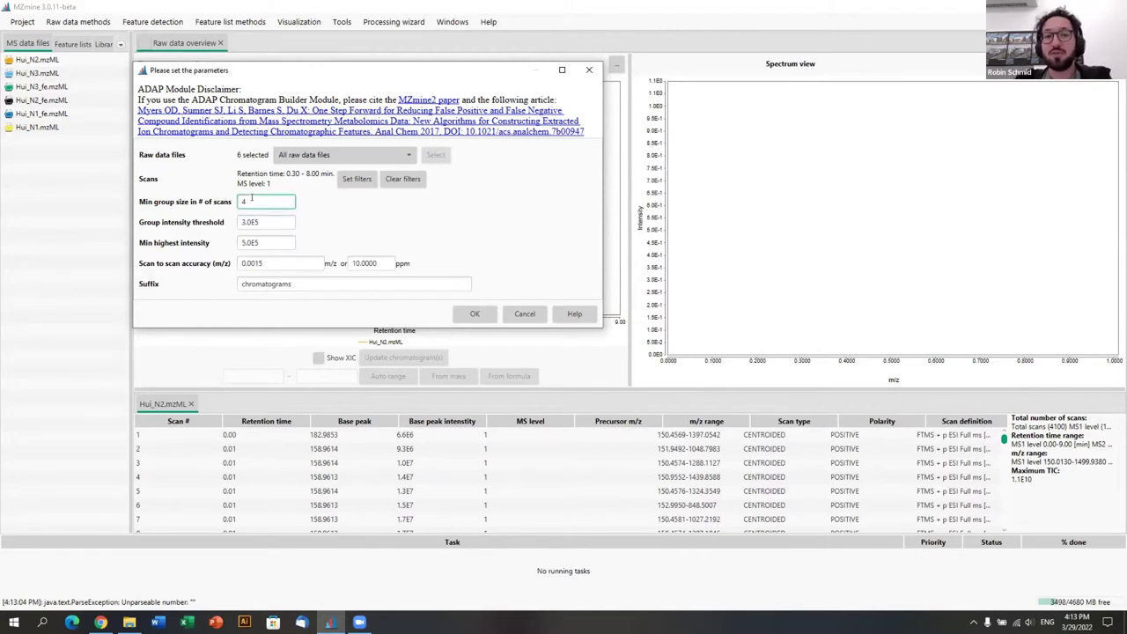
double_click(262, 222)
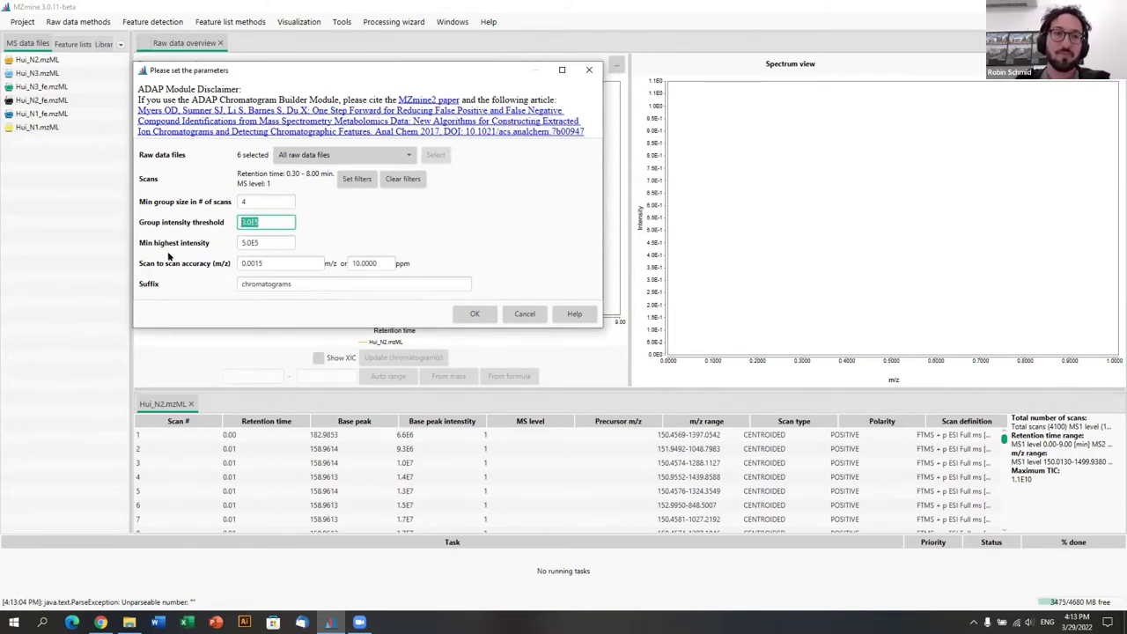
key("Tab")
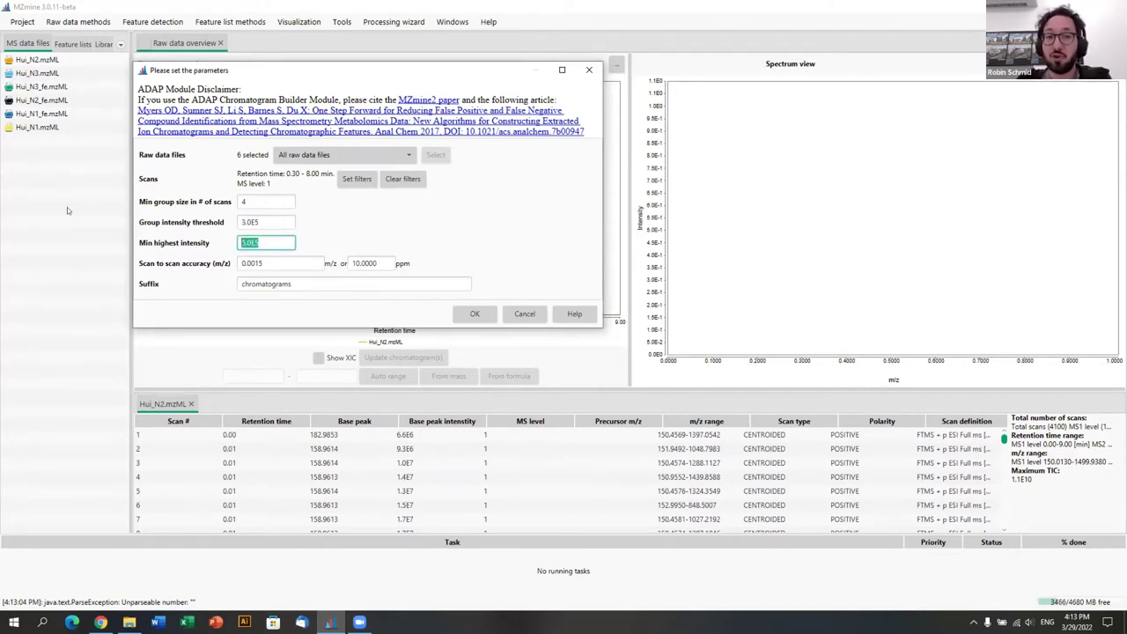
left_click(250, 243)
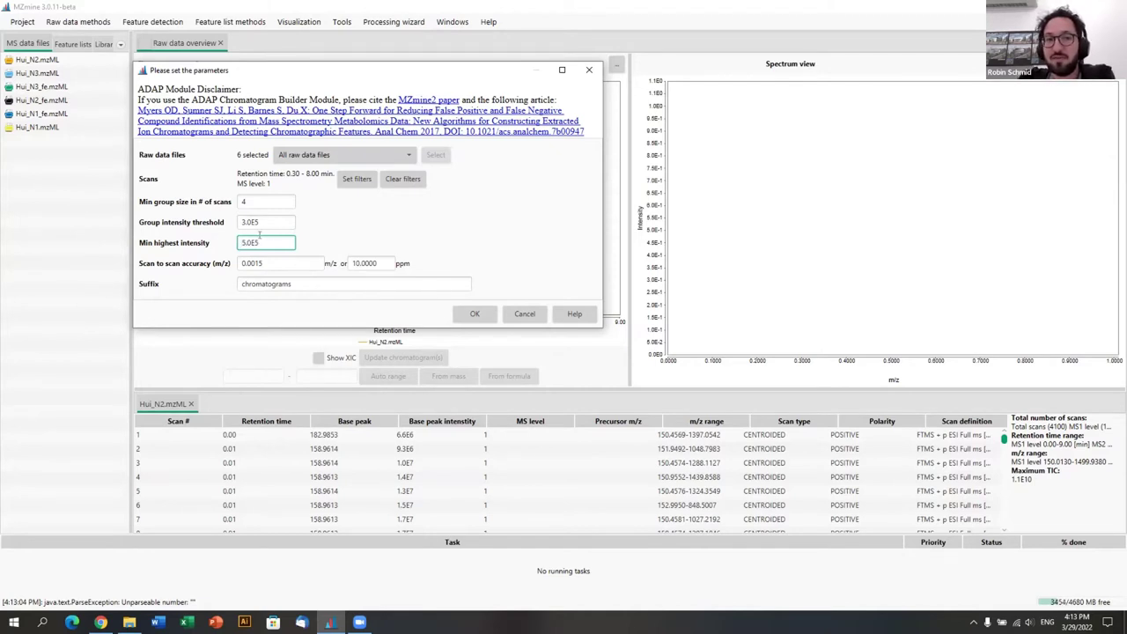
left_click(371, 263)
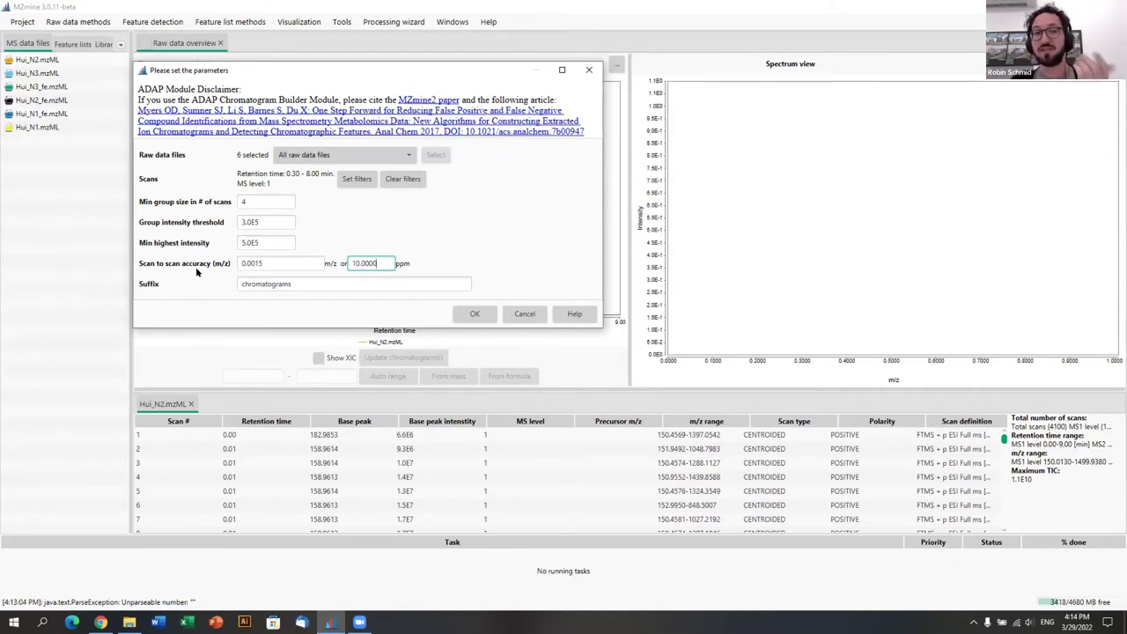
left_click(476, 315)
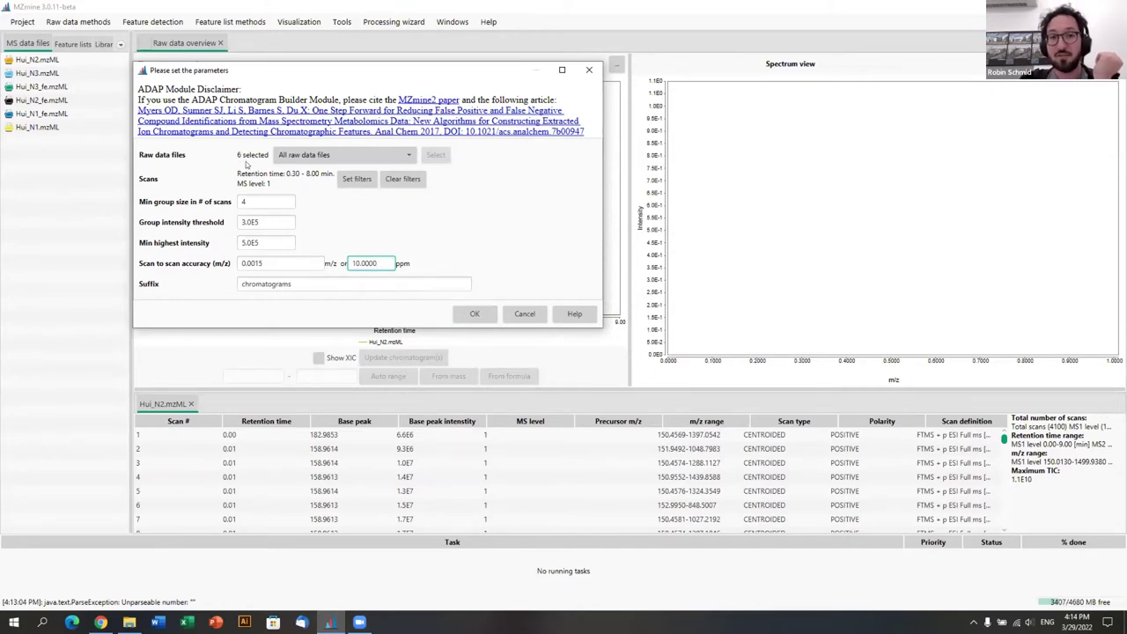
left_click(474, 313)
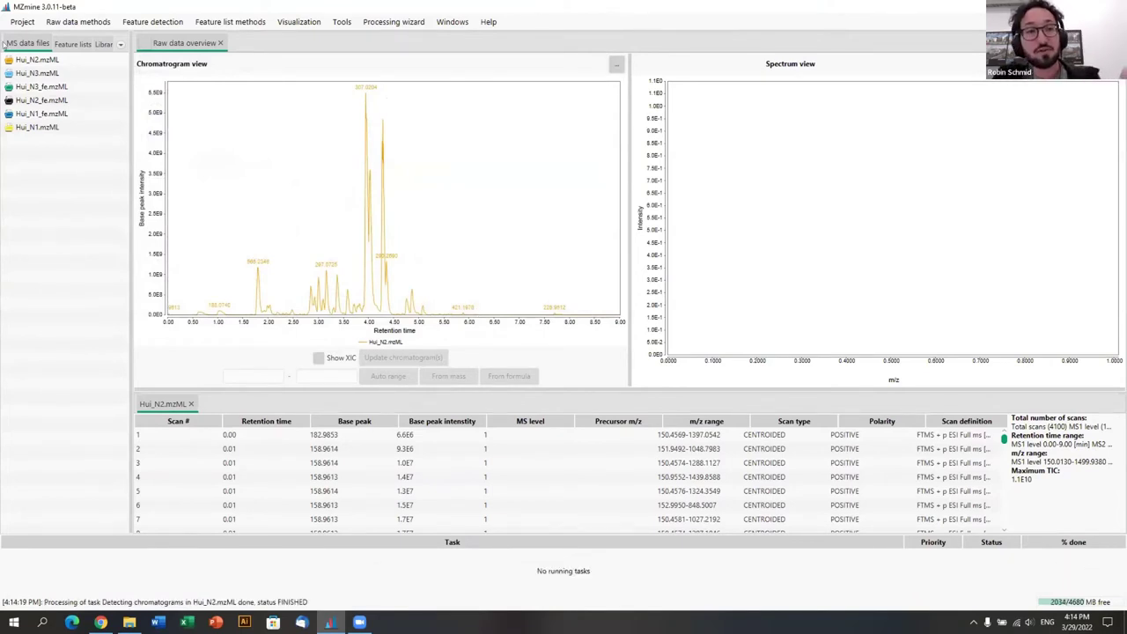
Step: Examine the Hui_N1_fe.mzML chromatograms feature table sorted by descending area, and close it together with the raw data overview
left_click(79, 45)
left_click(26, 44)
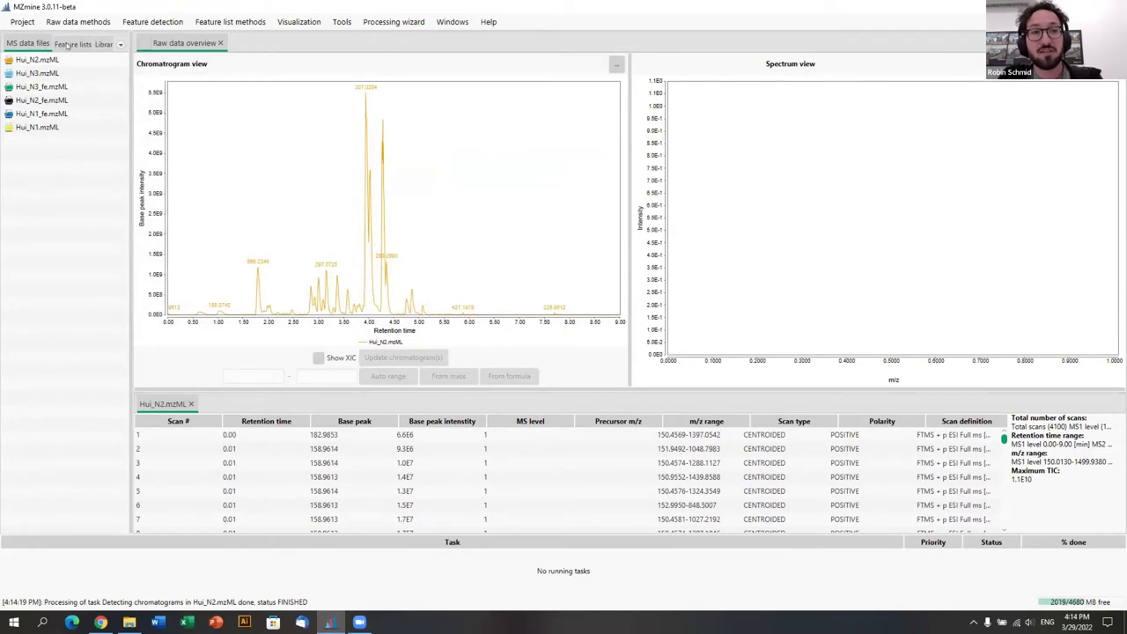
left_click(69, 45)
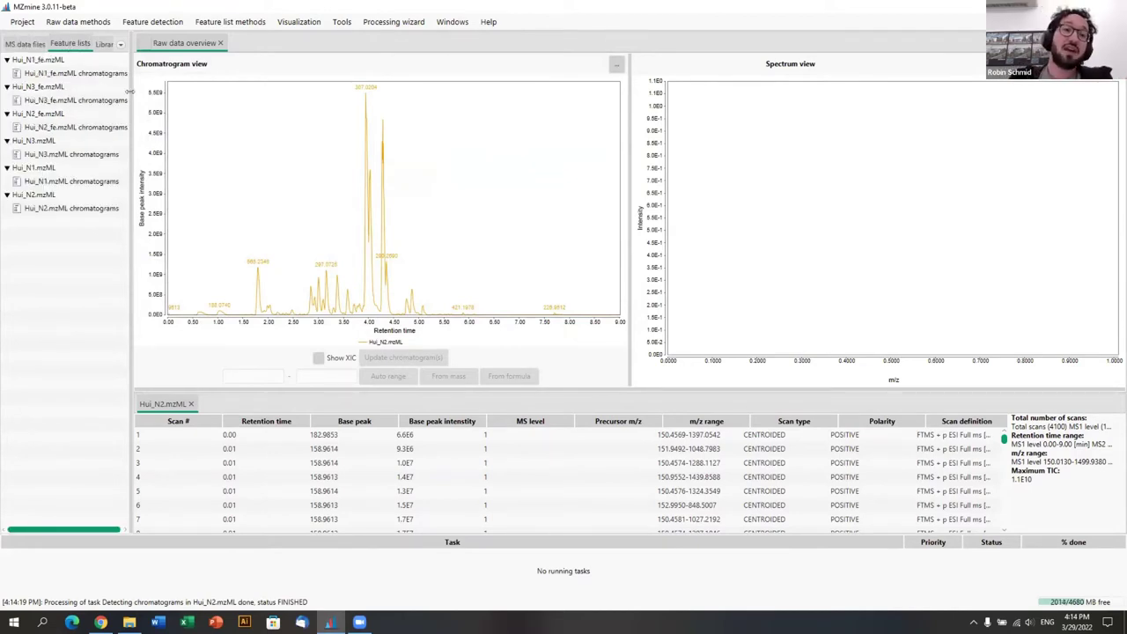
left_click_drag(129, 92, 151, 90)
left_click(67, 74)
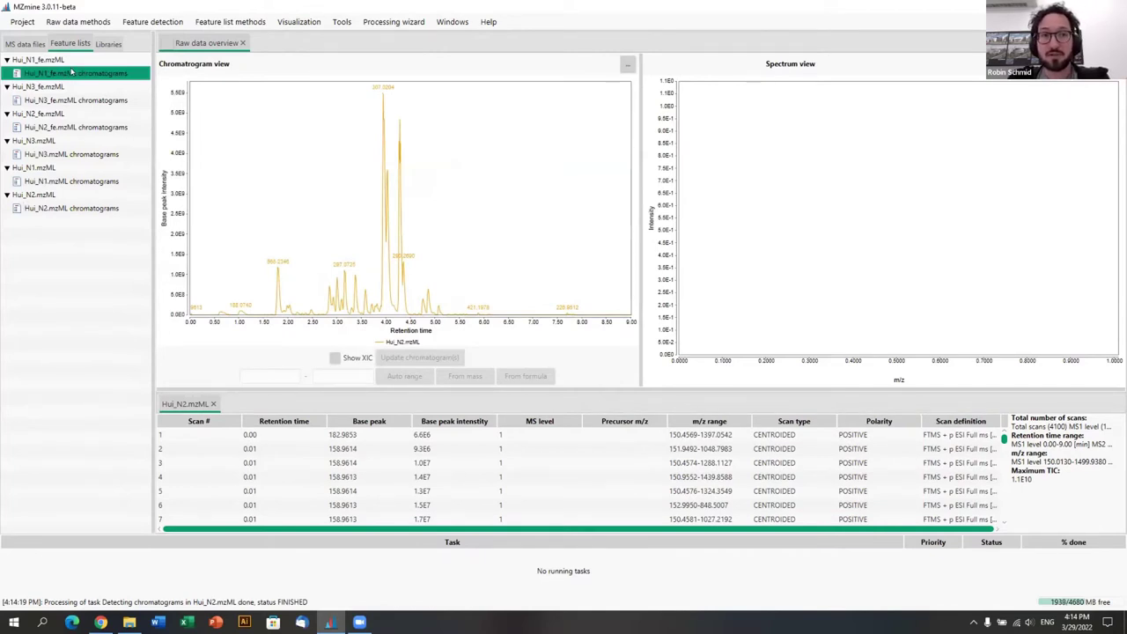
double_click(71, 74)
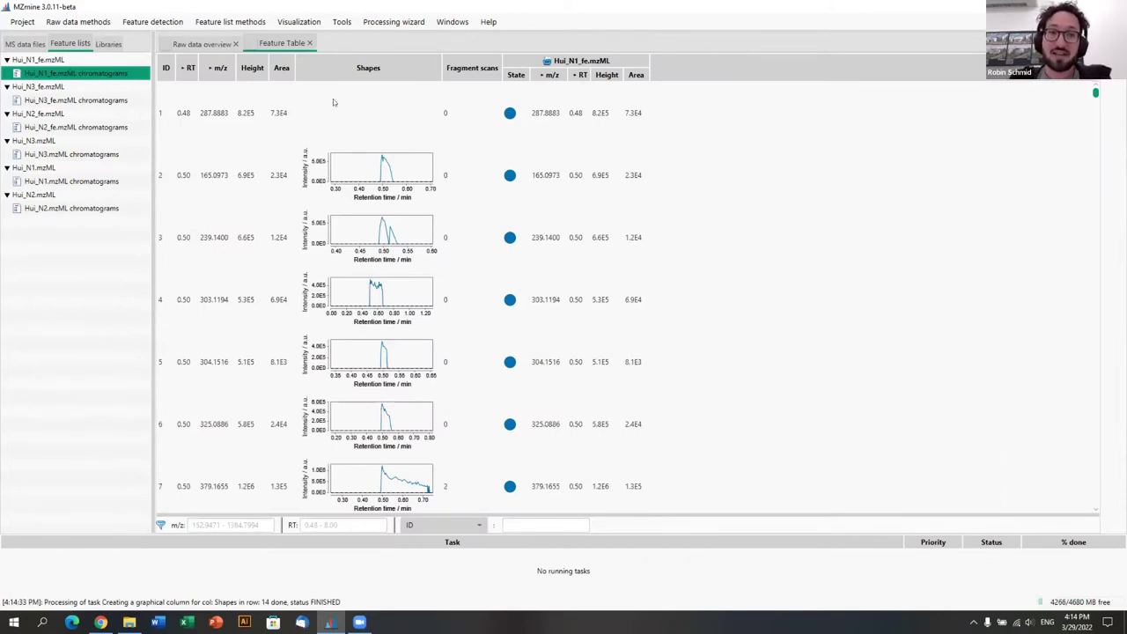
left_click(281, 68)
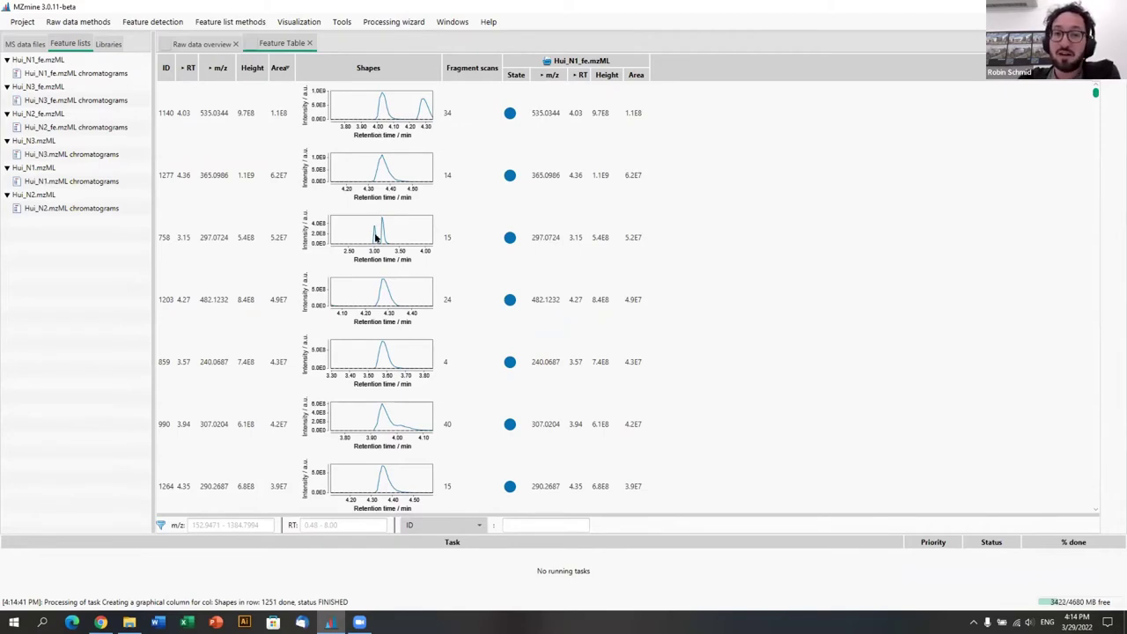
left_click(310, 42)
left_click(236, 43)
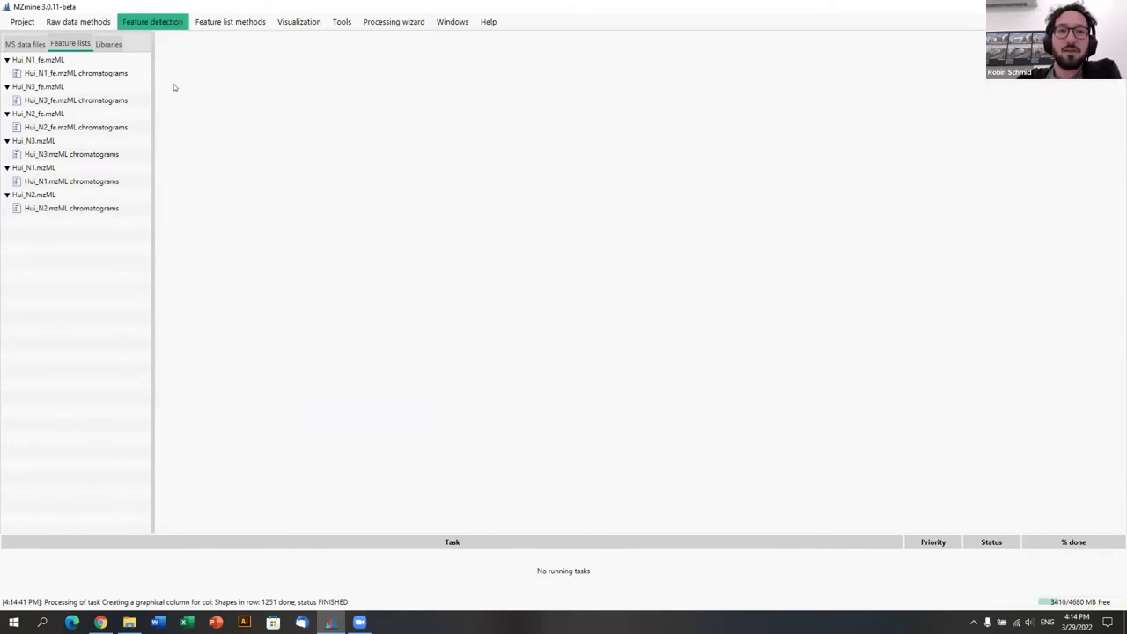
Step: Open the Local minimum resolver's settings, enable the preview, and enlarge the settings window
left_click(151, 22)
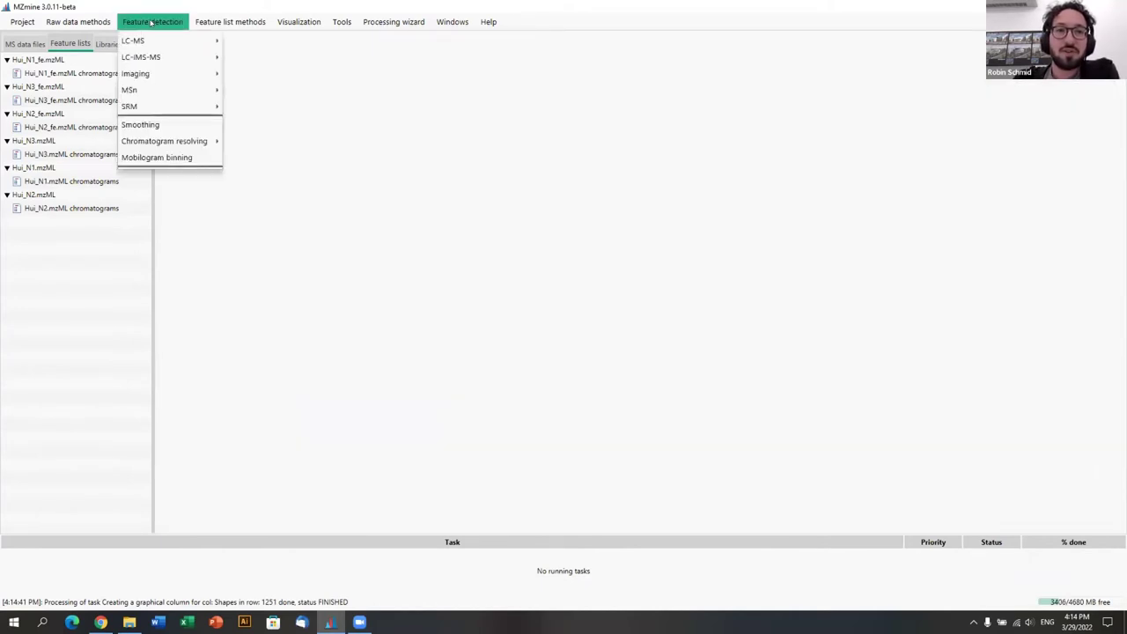
mouse_move(160, 139)
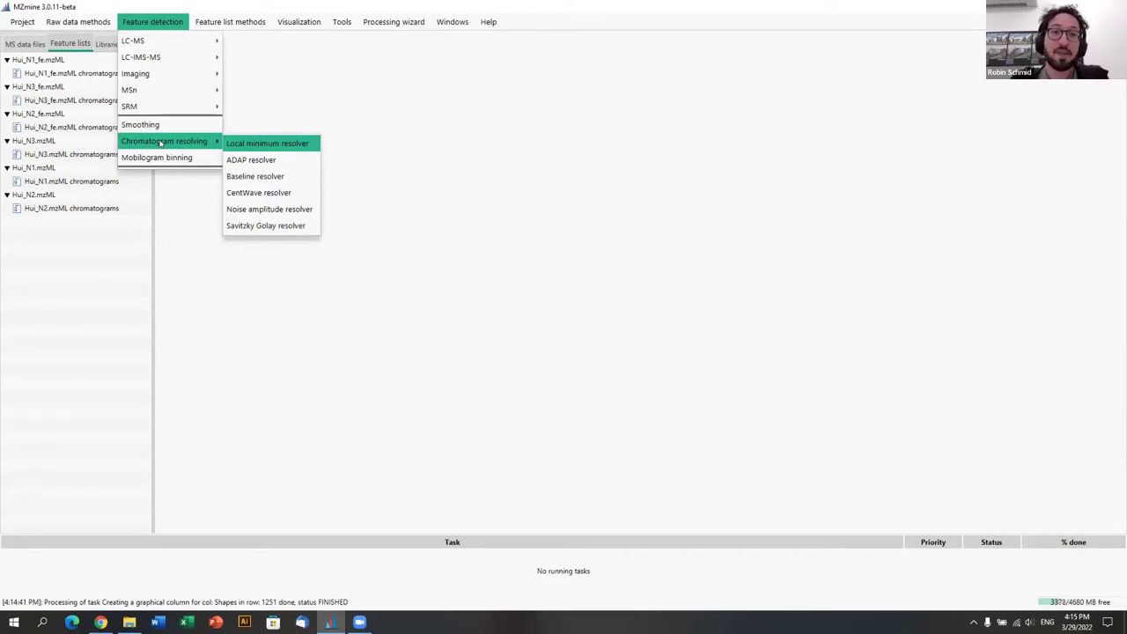
left_click(304, 144)
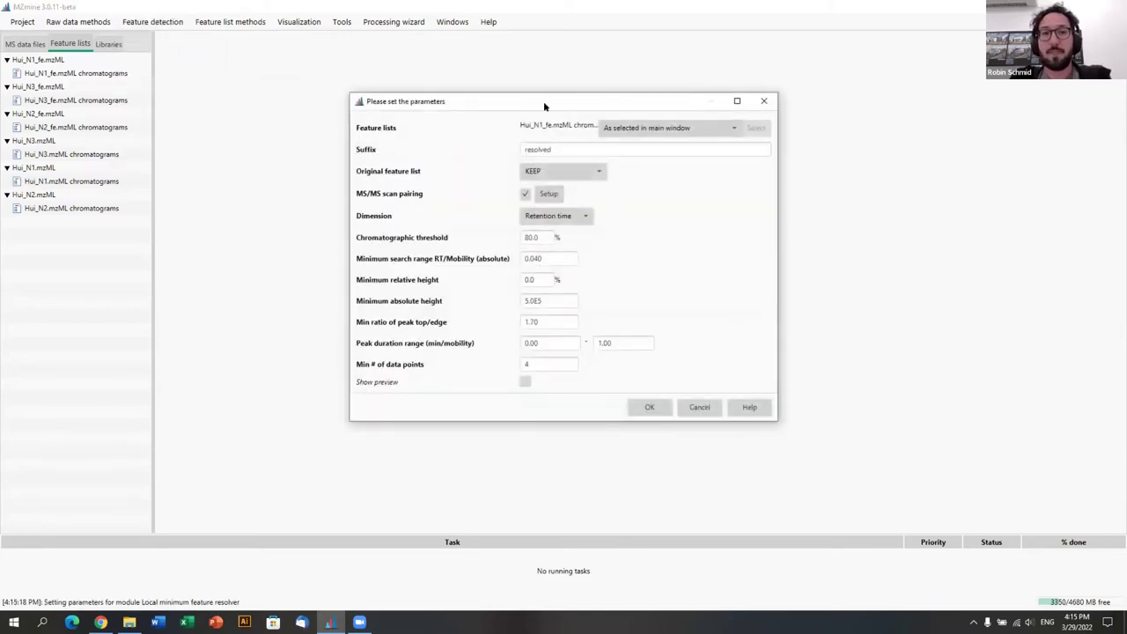
left_click_drag(528, 98, 344, 46)
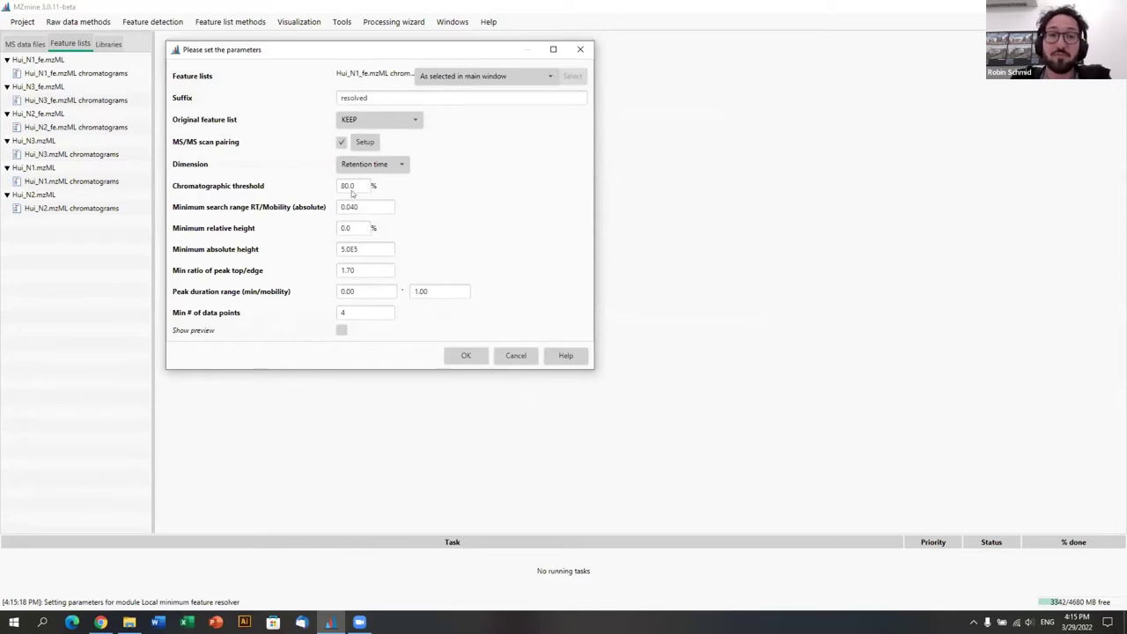
left_click_drag(424, 50, 306, 45)
left_click(223, 324)
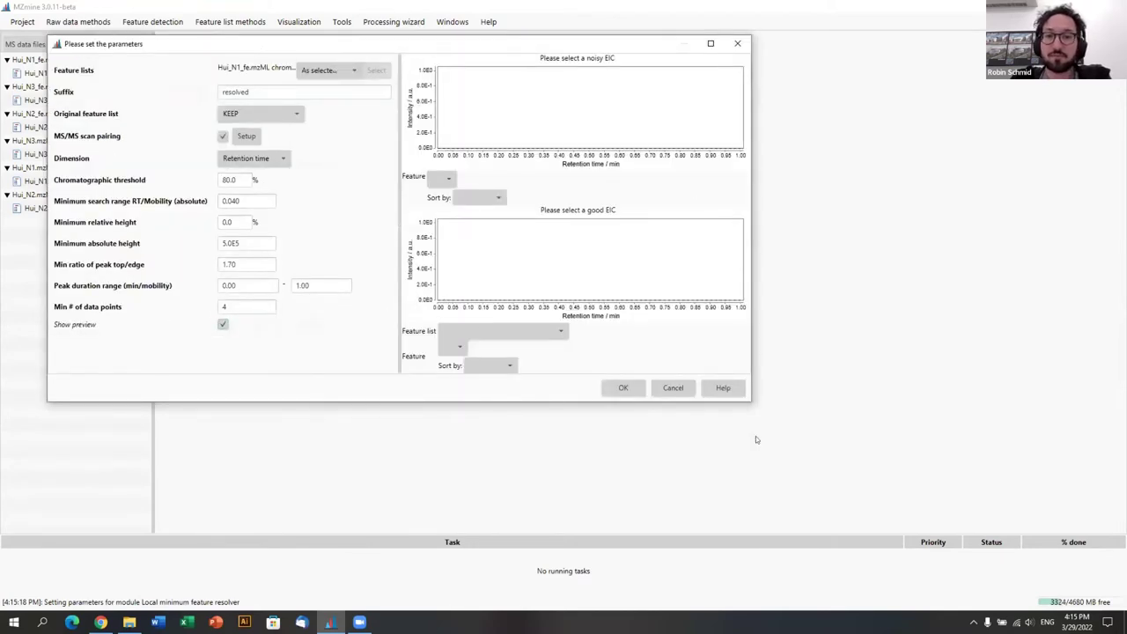
left_click_drag(747, 398, 947, 504)
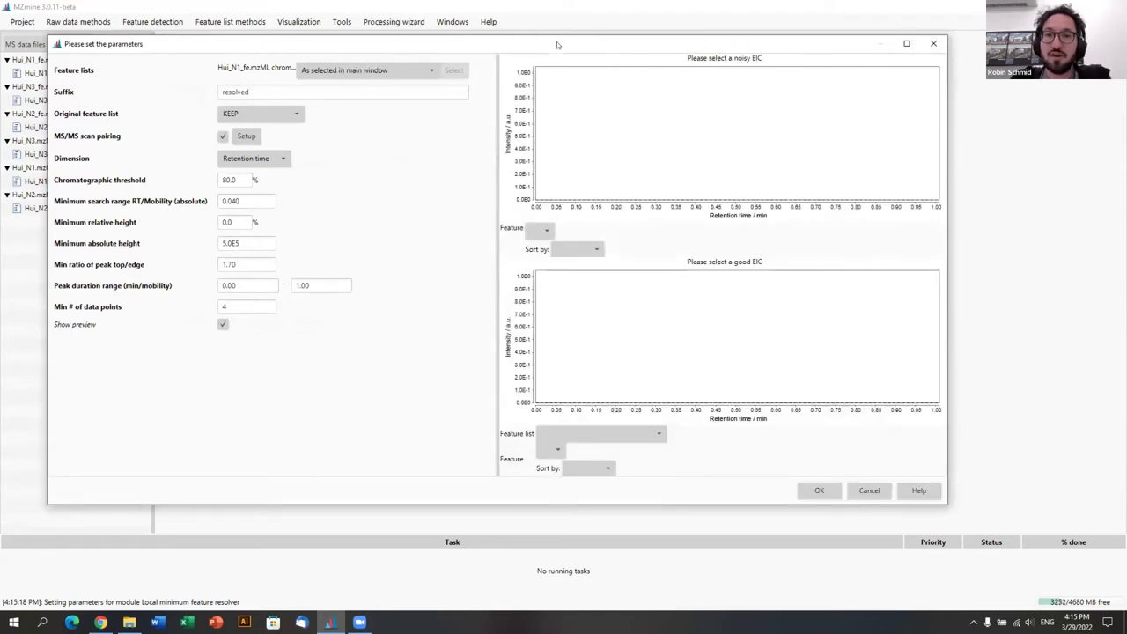
left_click_drag(556, 41, 532, 40)
Step: Preview the resolver on the Hui_N3.mzML chromatograms and switch the preview to the Hui_N1.mzML chromatograms
left_click(573, 429)
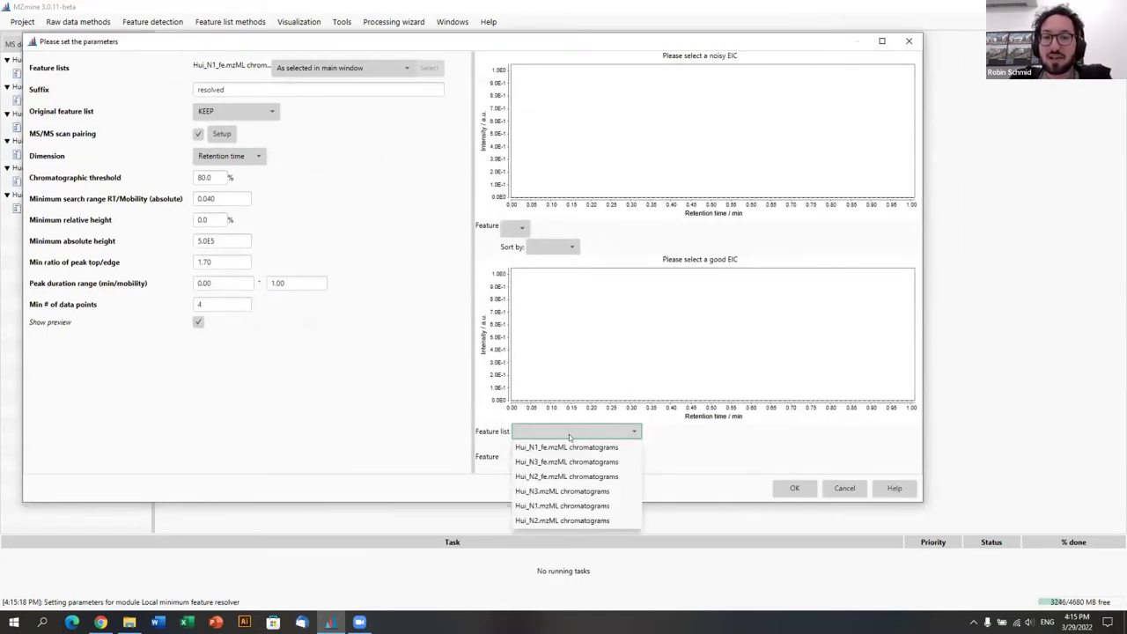
left_click(572, 491)
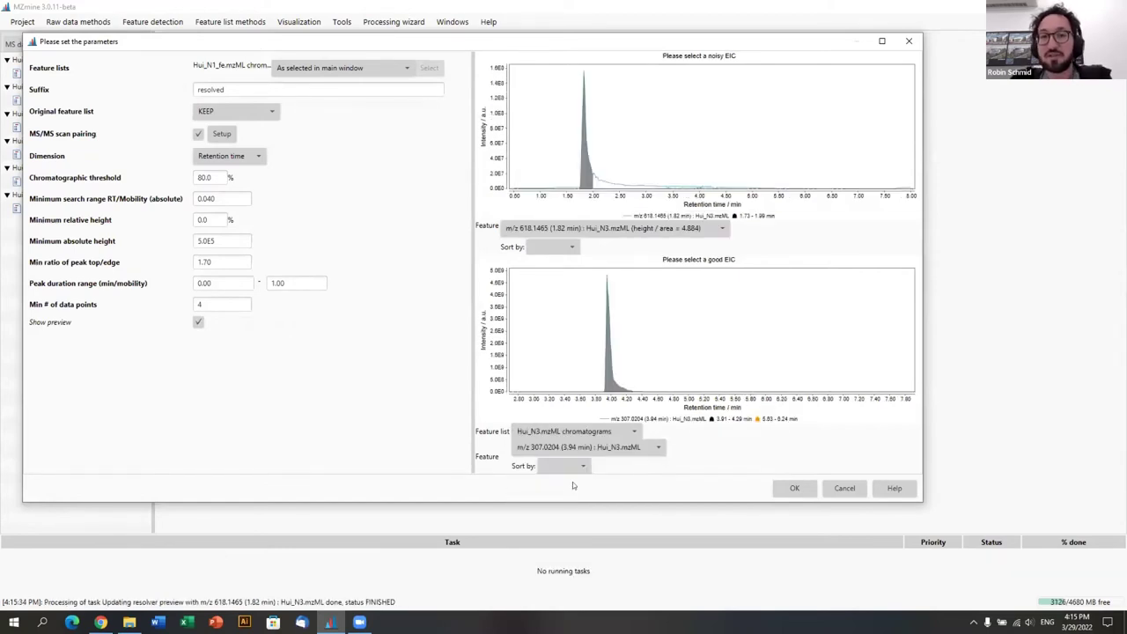
left_click(641, 447)
left_click(572, 431)
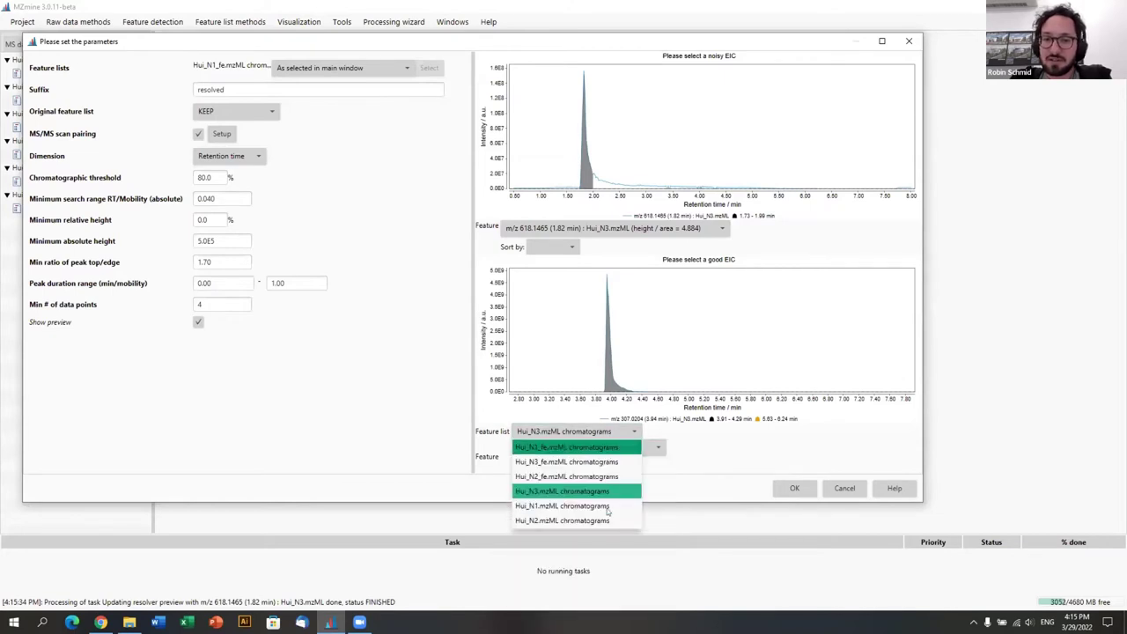
left_click(606, 507)
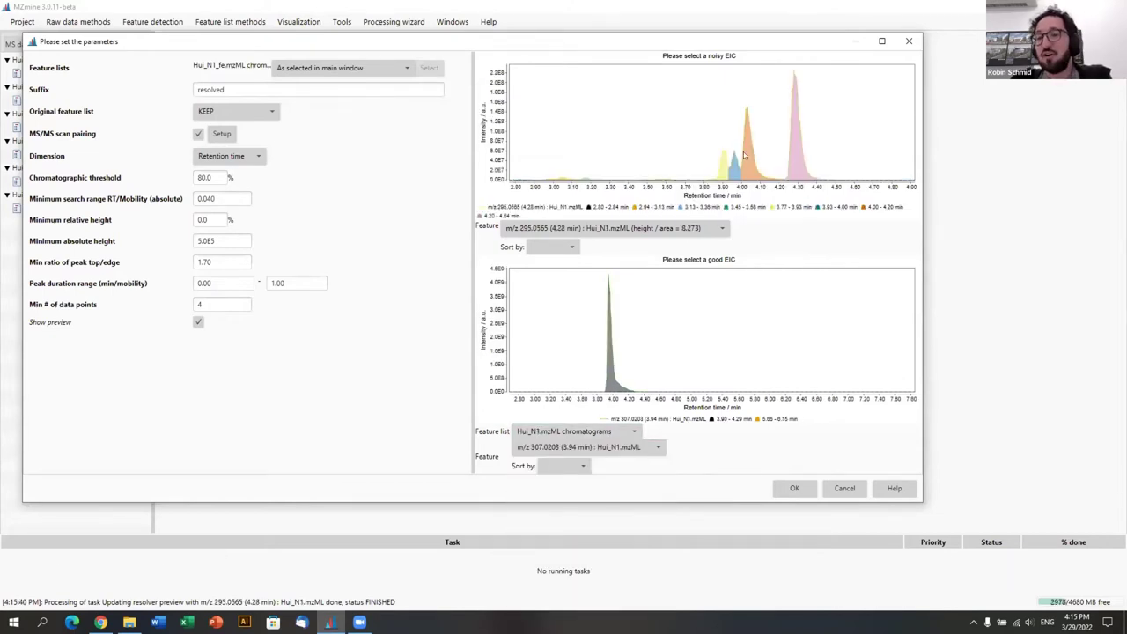
Step: Examine the small resolved peaks near the baseline of the noisy EIC preview by rescaling its intensity axis
left_click_drag(715, 80, 597, 92)
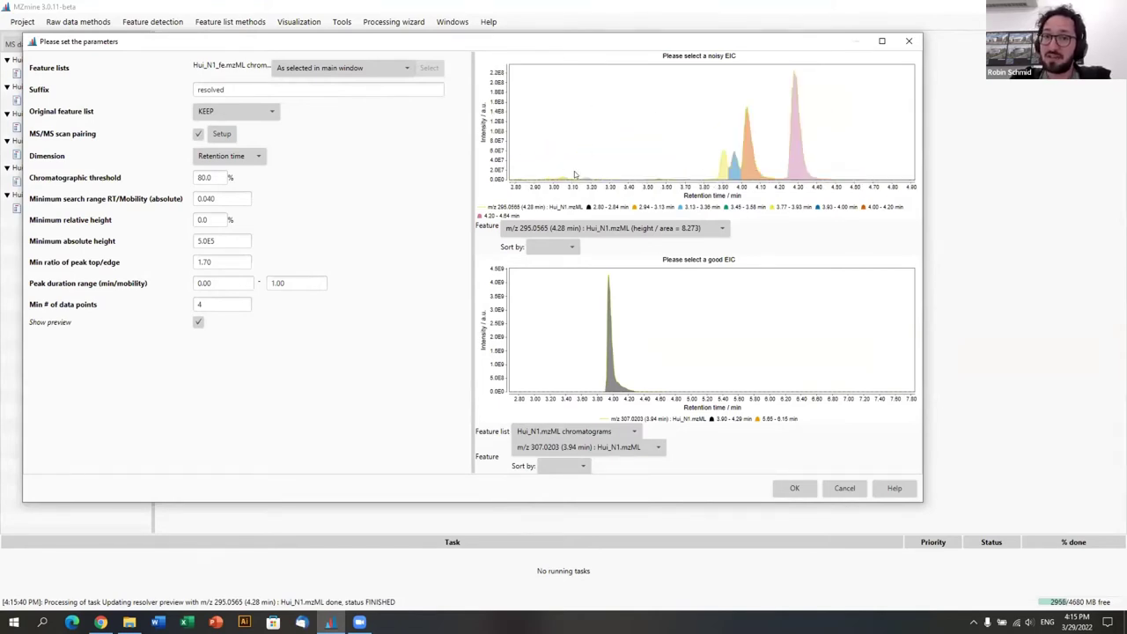
left_click_drag(502, 159, 510, 72)
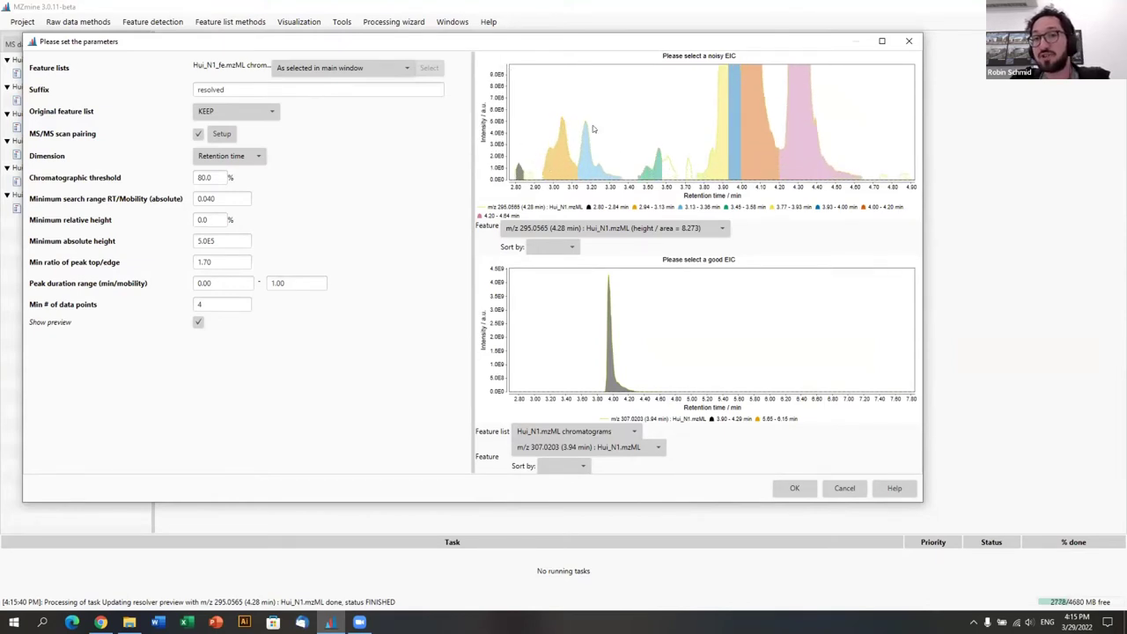
left_click_drag(500, 99, 498, 139)
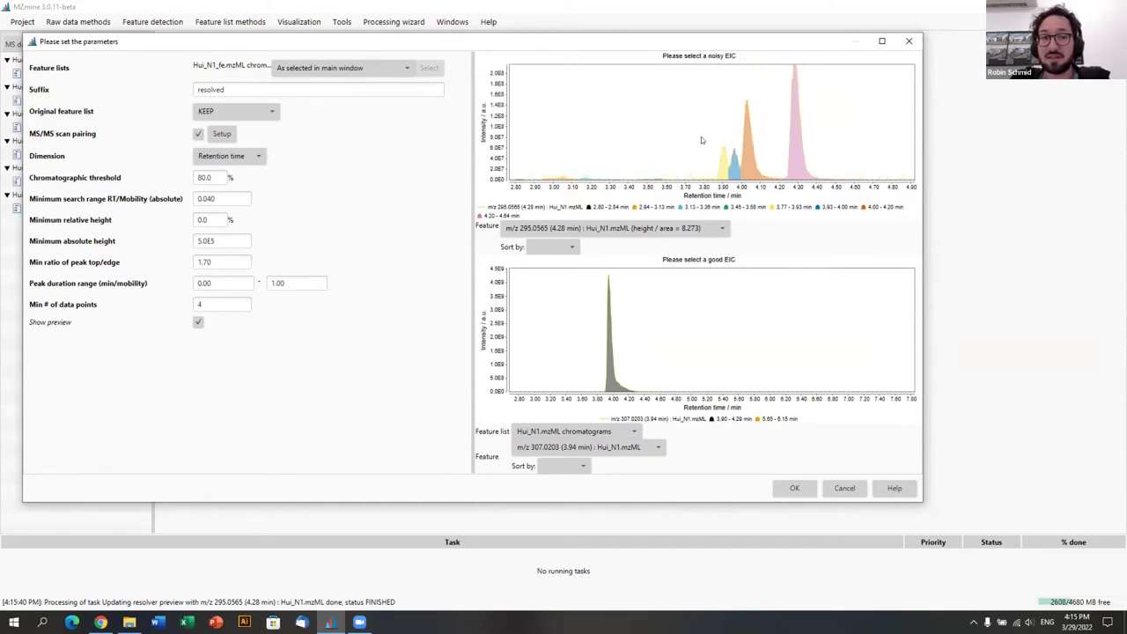
Step: Try a minimum search range RT/Mobility of 0.08 in the resolver preview, and set it back to 0.04
left_click(222, 280)
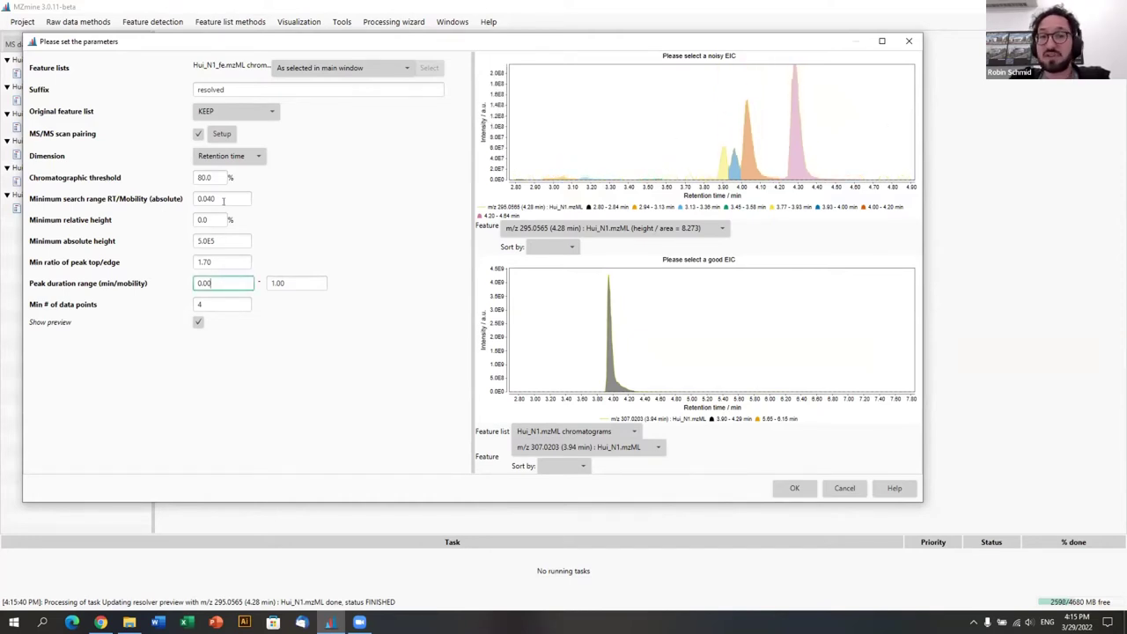
left_click(200, 198)
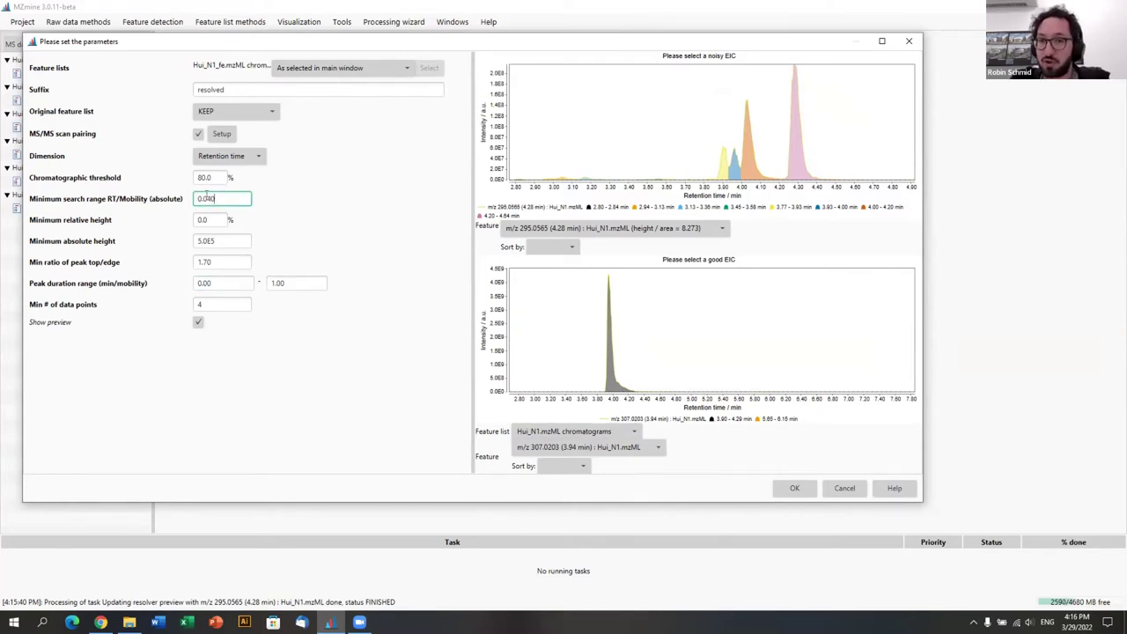
key("BackSpace")
key("BackSpace")
type("8")
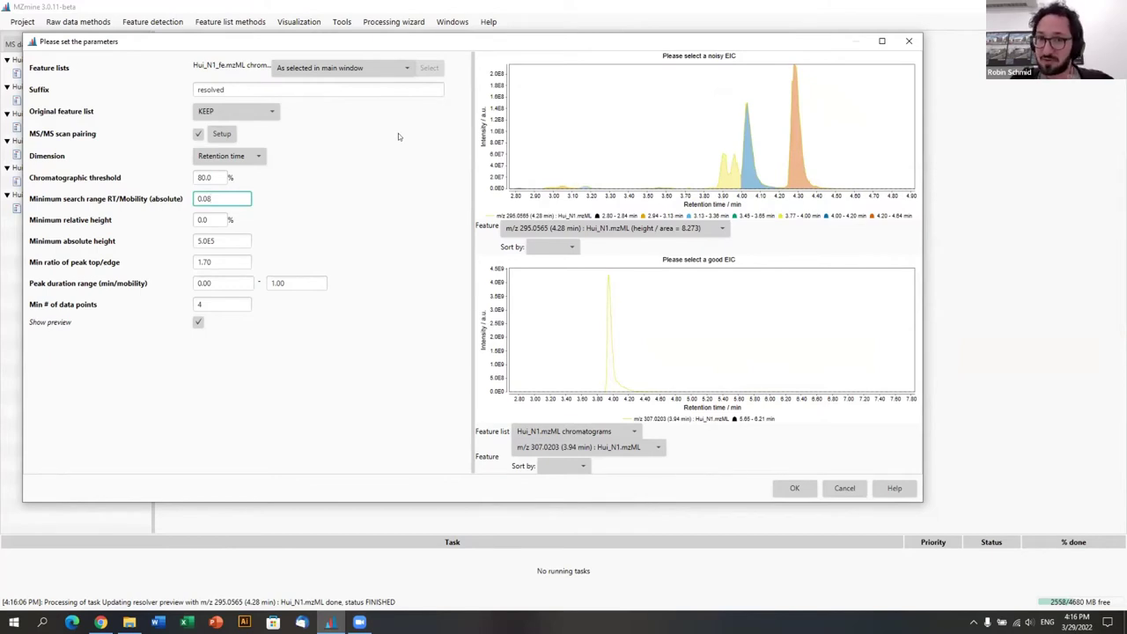
key("BackSpace")
type("4")
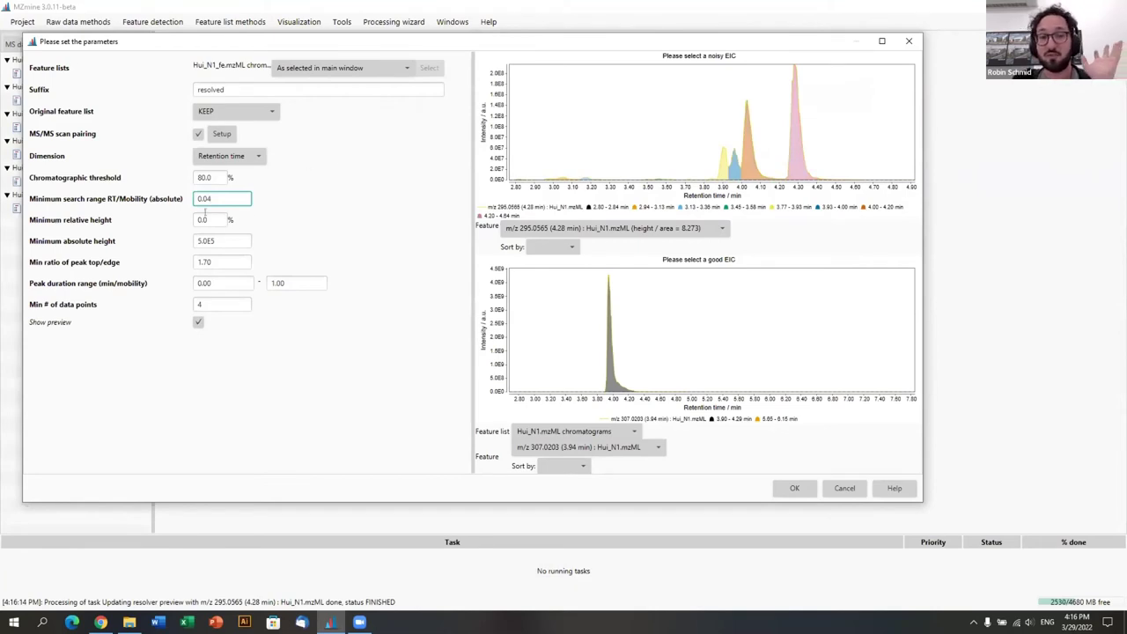
Step: Review the resolver's threshold, height, ratio and data point settings, and run it on the Hui_N1_fe.mzML chromatograms
left_click(213, 238)
left_click(212, 262)
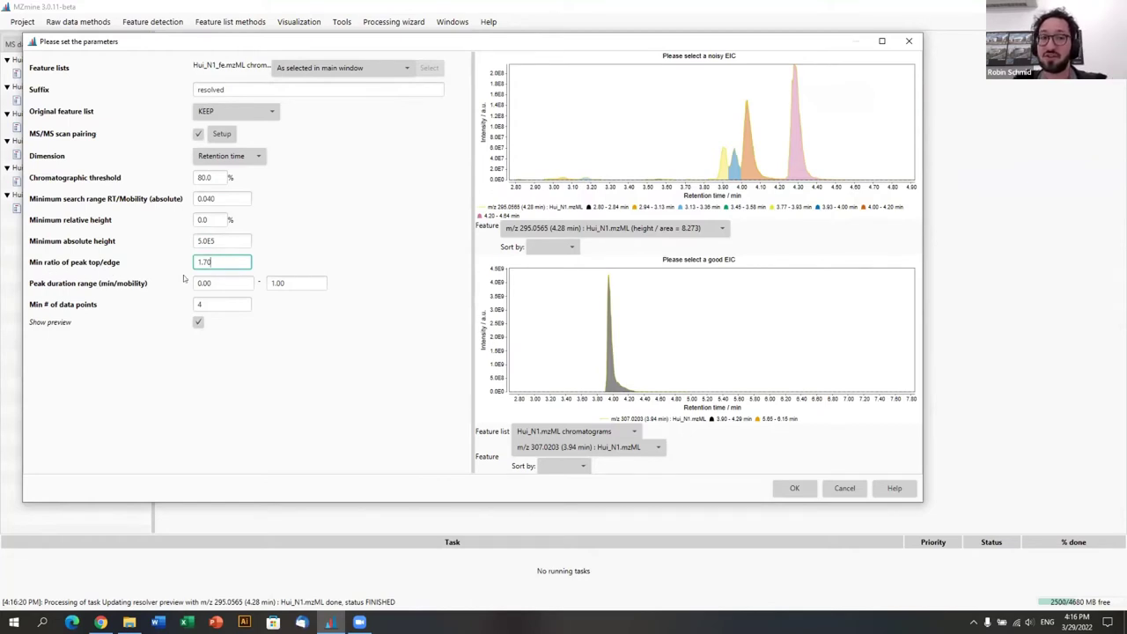
left_click(199, 304)
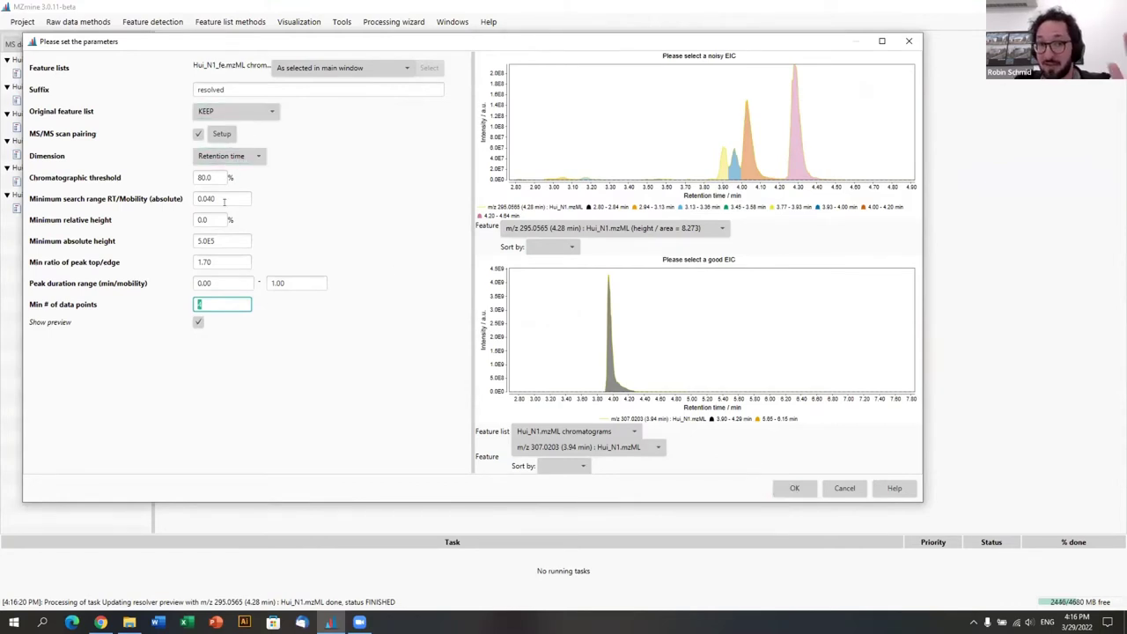
double_click(209, 177)
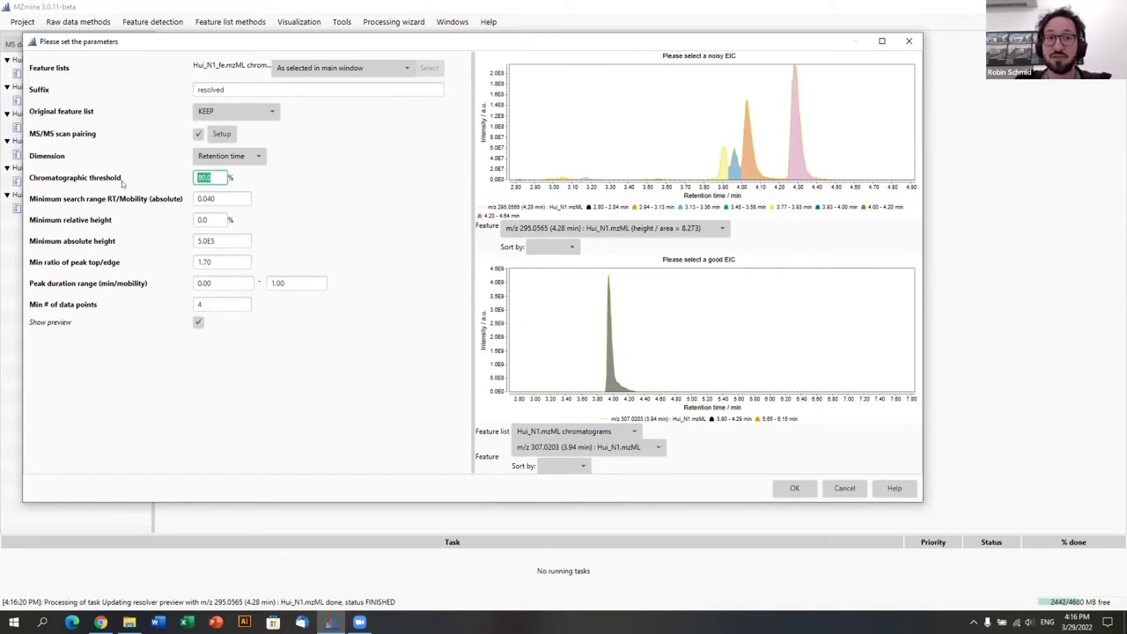
left_click(226, 198)
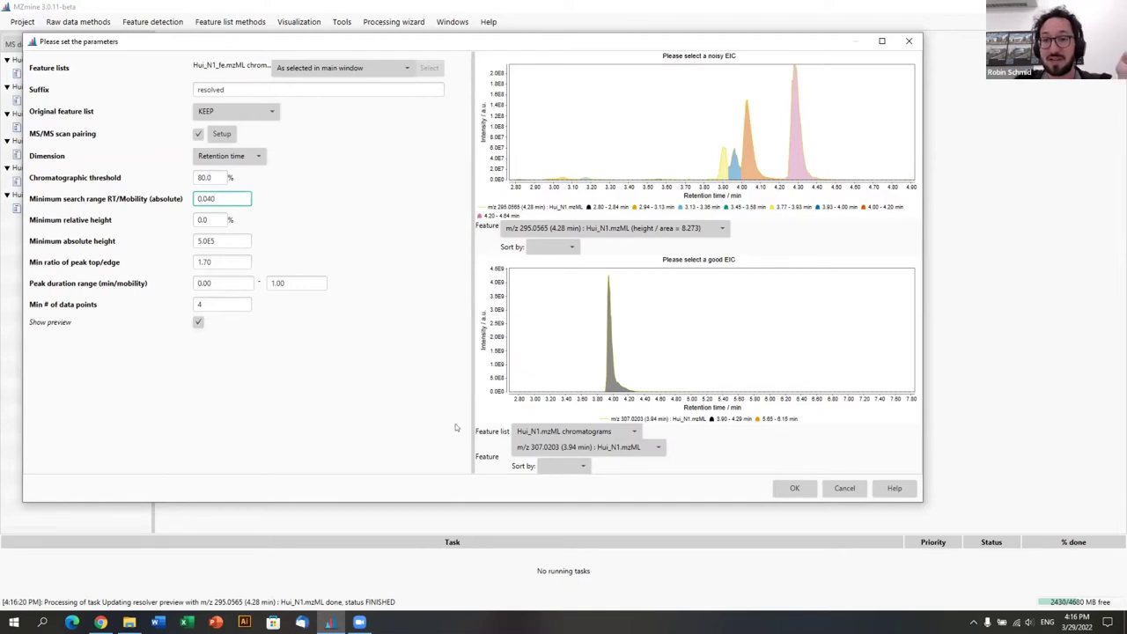
left_click(797, 488)
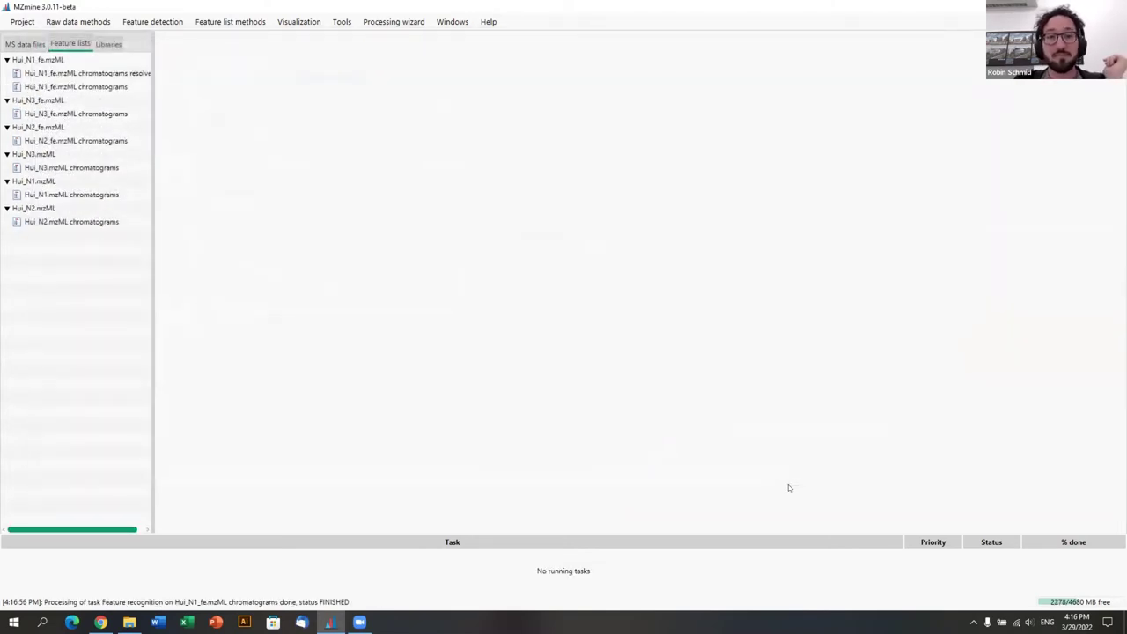
Step: Widen the feature list area and remove the Hui_N1_fe.mzML chromatograms resolved feature list
left_click_drag(153, 91, 181, 89)
left_click(68, 75)
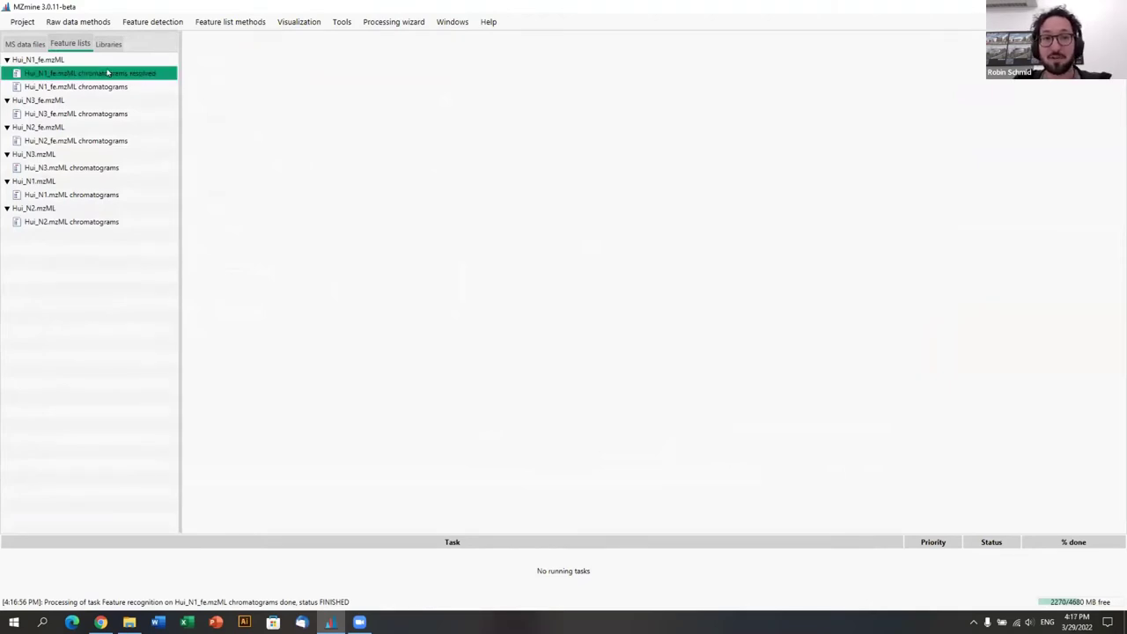
right_click(108, 73)
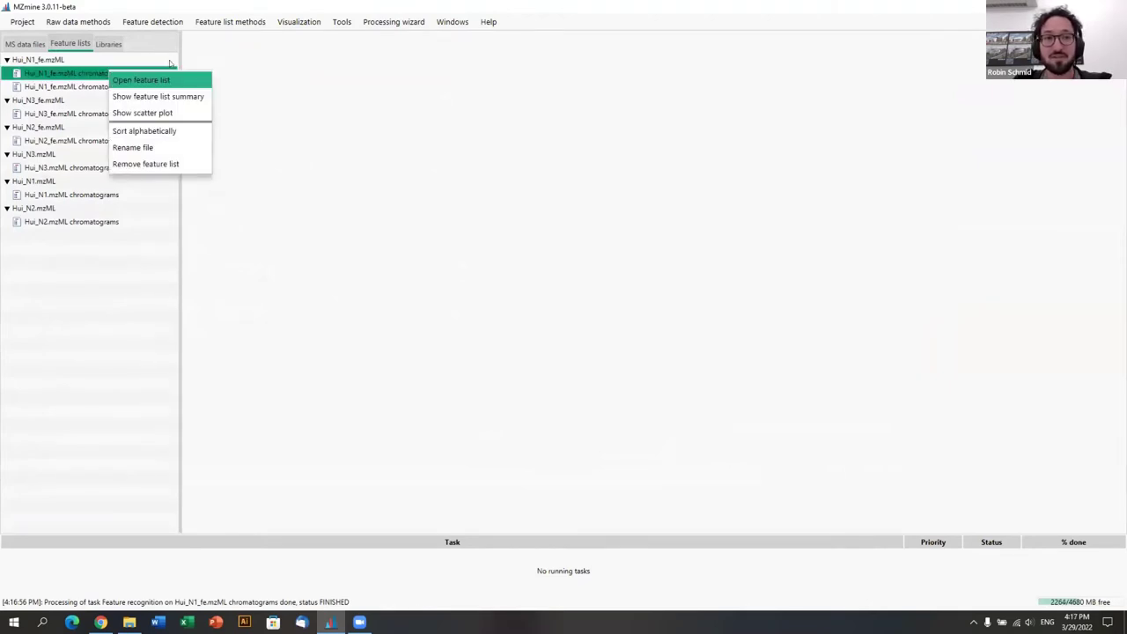
left_click(133, 163)
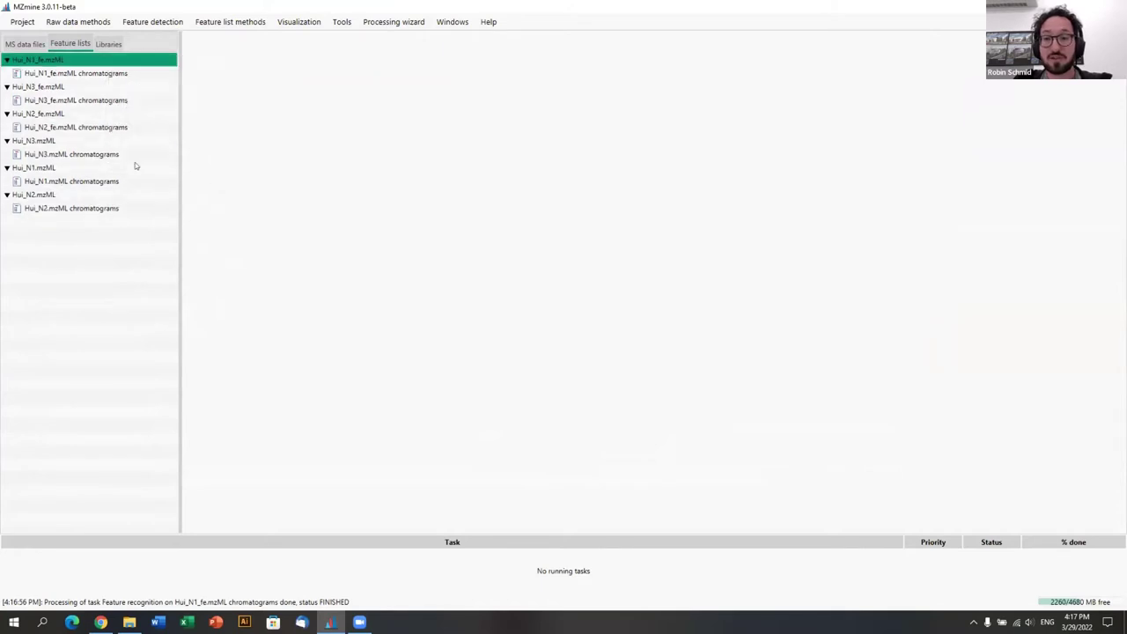
Step: Run the Local minimum resolver on all six chromatogram feature lists with suffix resolved, 80% threshold, and 0.040 minimum search range
left_click(104, 207, "shift")
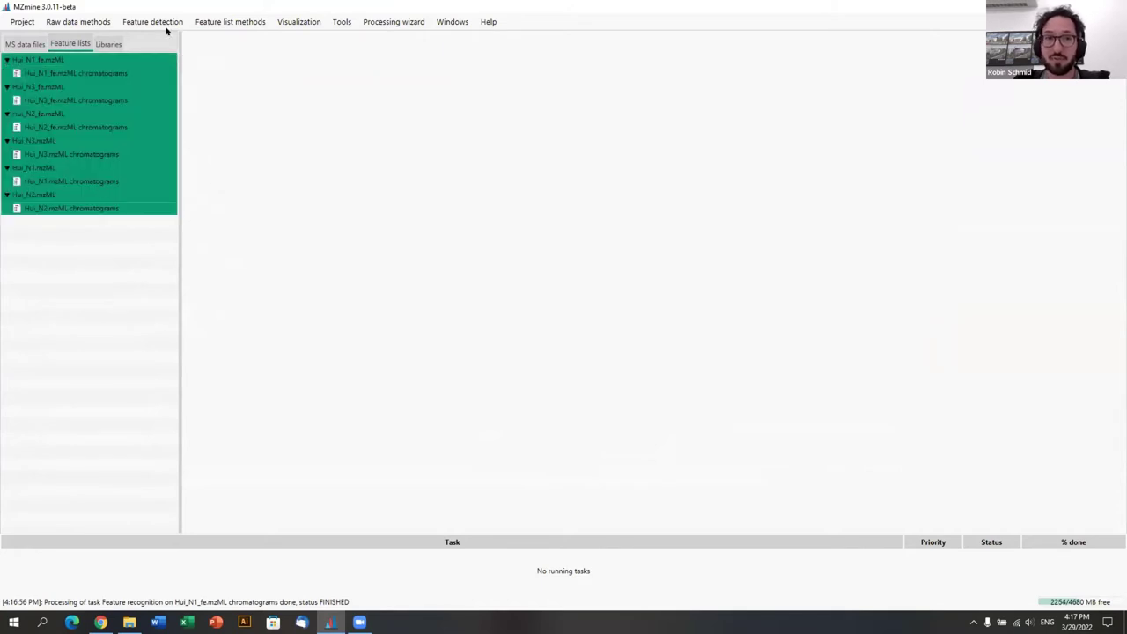
left_click(172, 24)
mouse_move(209, 142)
left_click(282, 143)
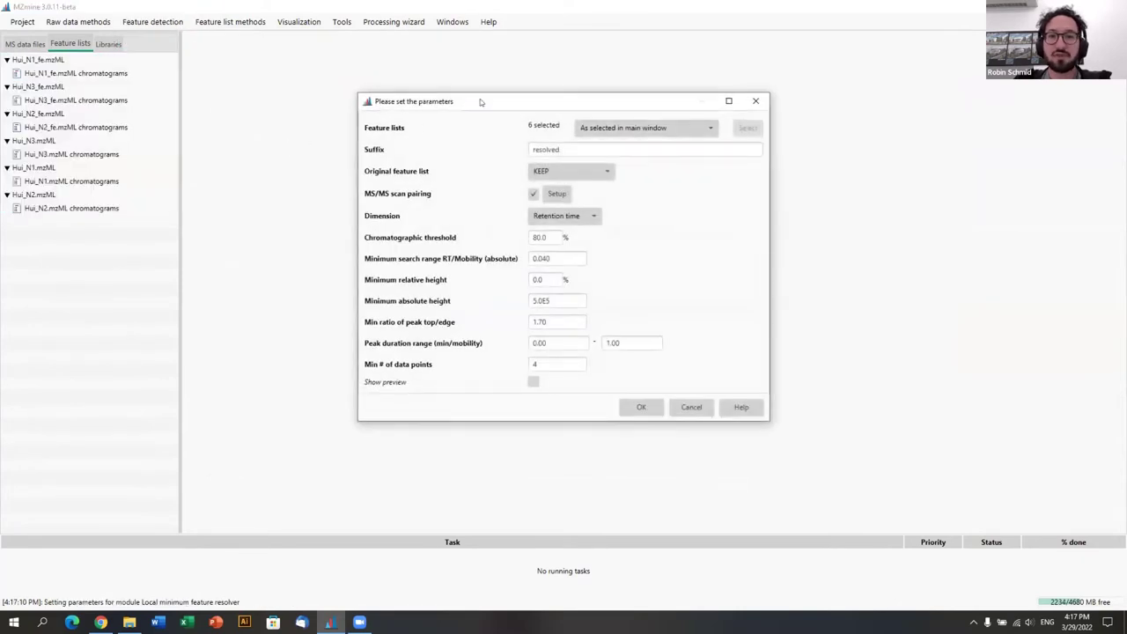
left_click_drag(481, 102, 309, 64)
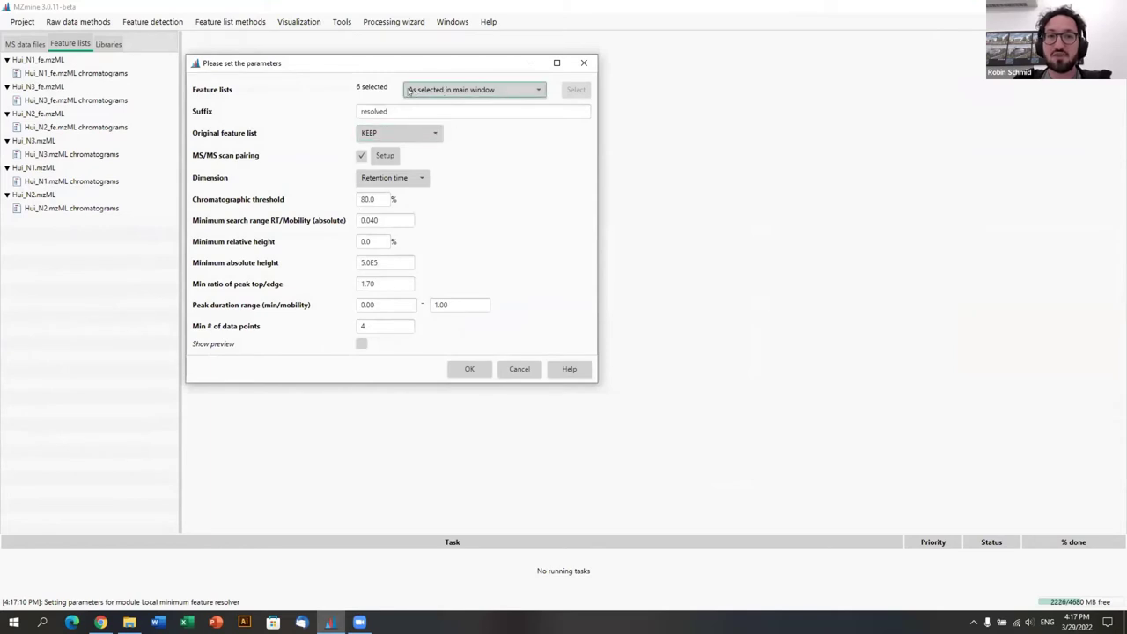
left_click(480, 369)
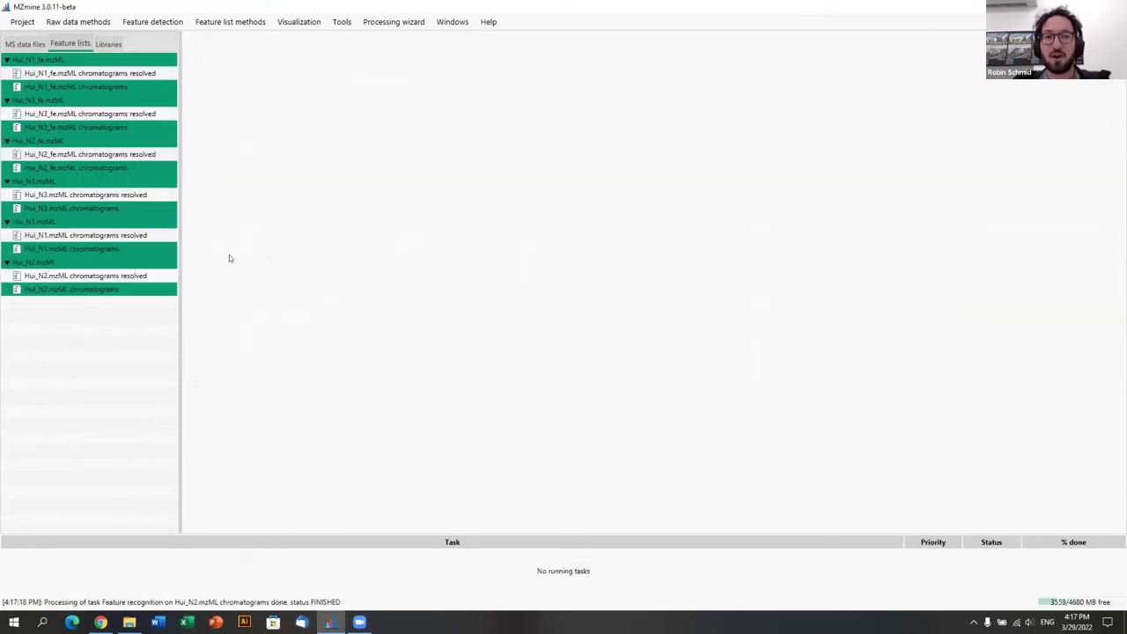
Step: Examine how the resolved and original chromatogram feature lists are organized under each raw data file
left_click(146, 263)
left_click(143, 276)
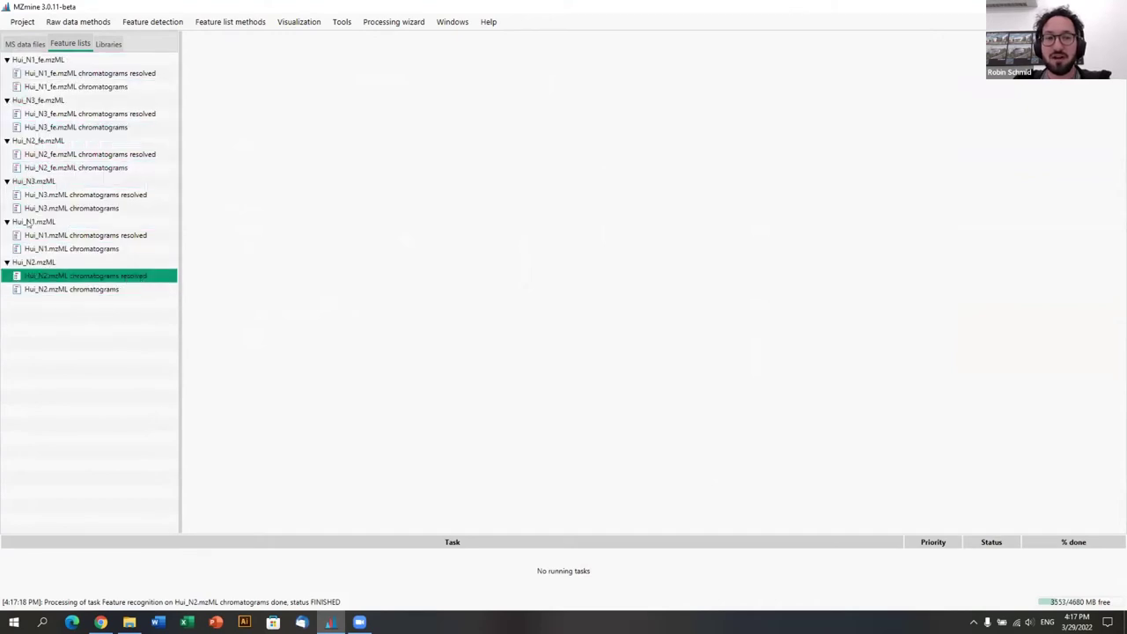
left_click(50, 60)
left_click(50, 100)
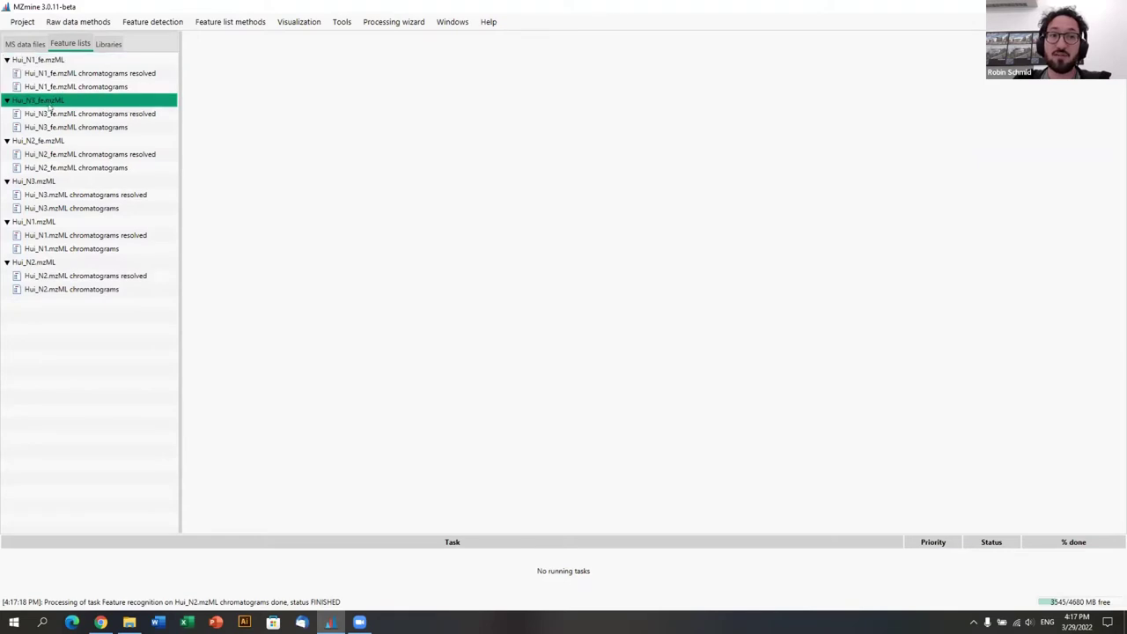
left_click(118, 128)
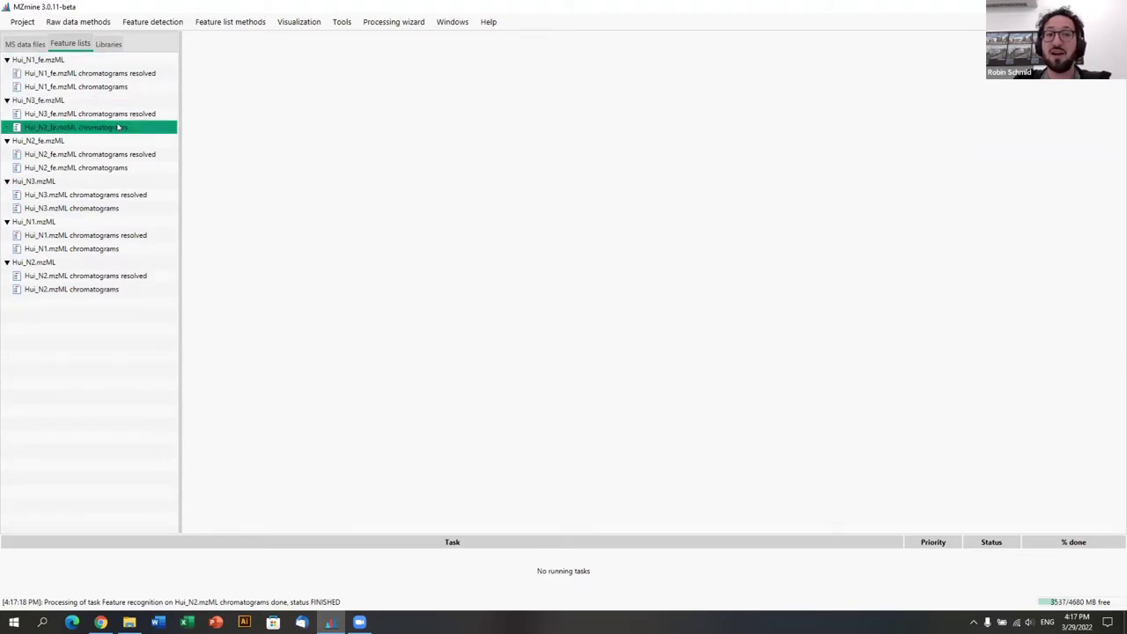
left_click(120, 114)
left_click(109, 87)
left_click(117, 74)
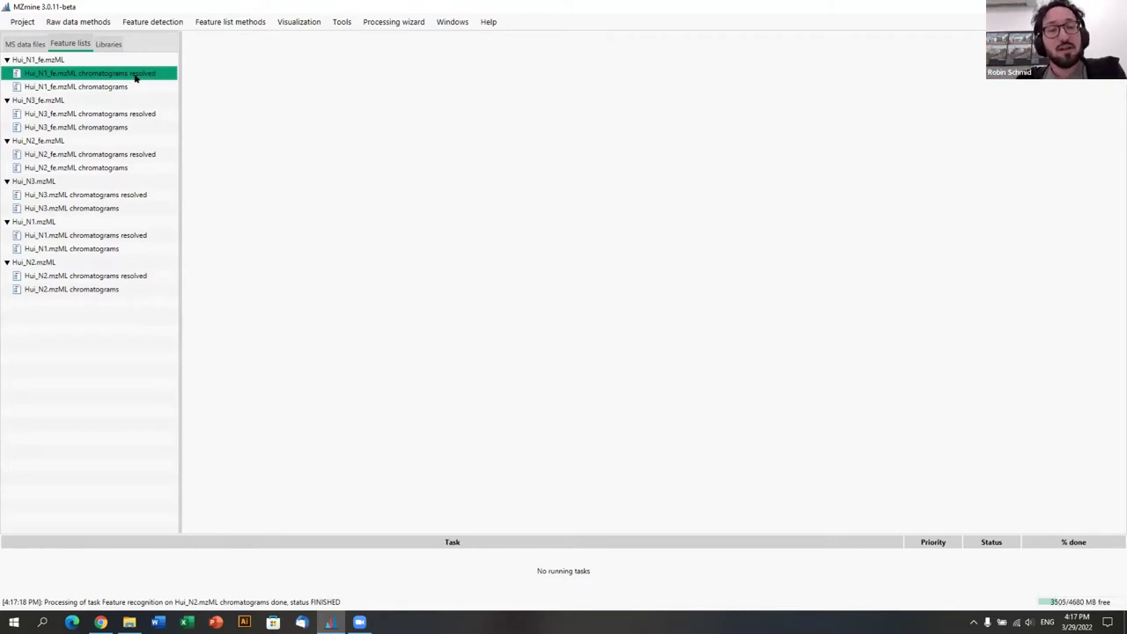
left_click(115, 127)
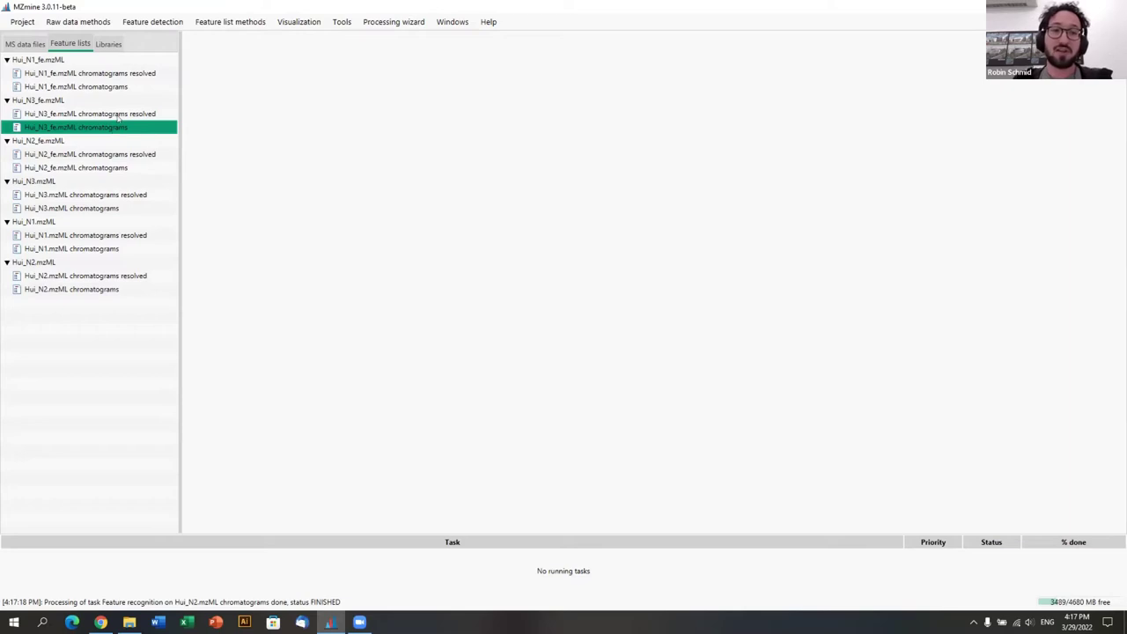
left_click(116, 116)
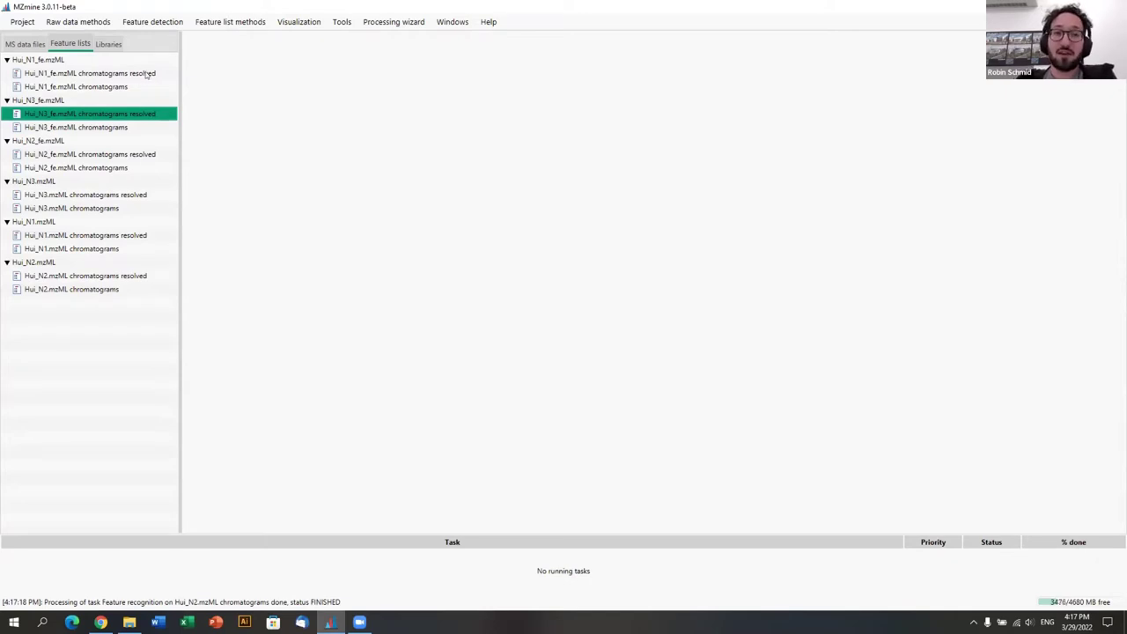
Step: Select the six resolved chromatogram feature lists, one for each raw data file
left_click(132, 76)
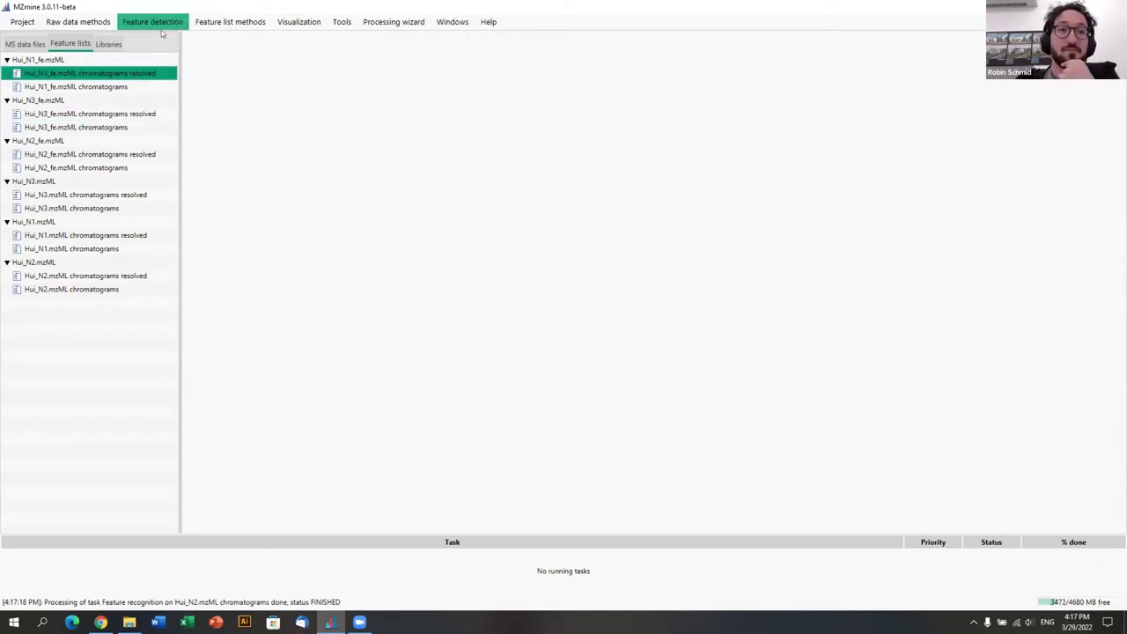
left_click(146, 115, "ctrl")
left_click(136, 154, "ctrl")
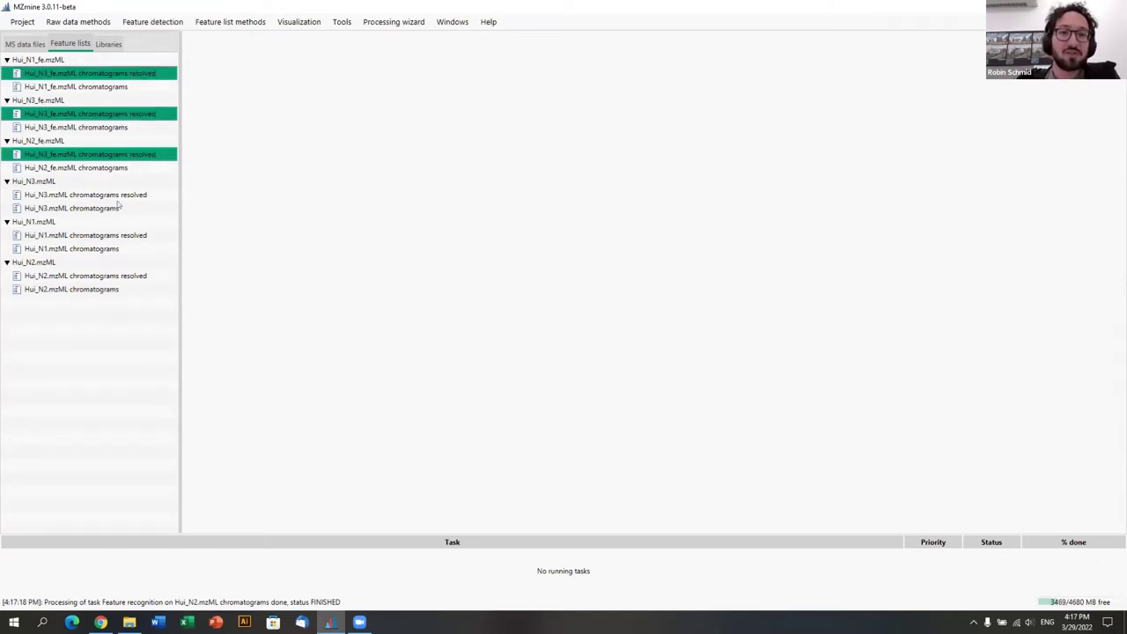
left_click(124, 195, "ctrl")
left_click(126, 235, "ctrl")
left_click(136, 277, "ctrl")
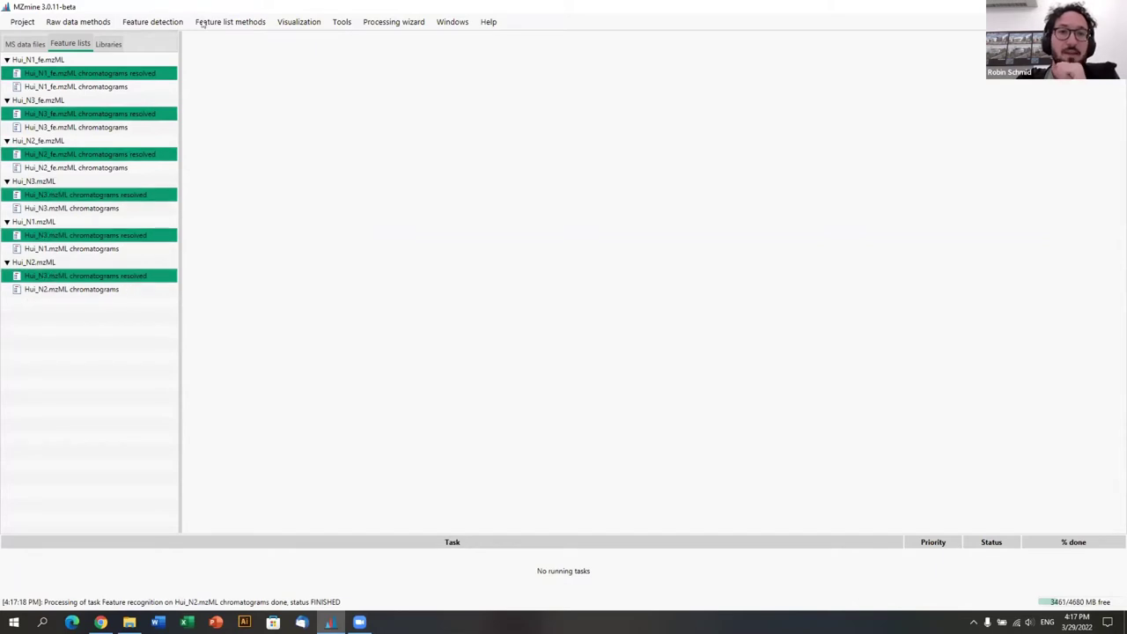
Step: Open the 13C isotope filter's settings for the selected resolved feature lists, review them, and close without running the filter
left_click(152, 22)
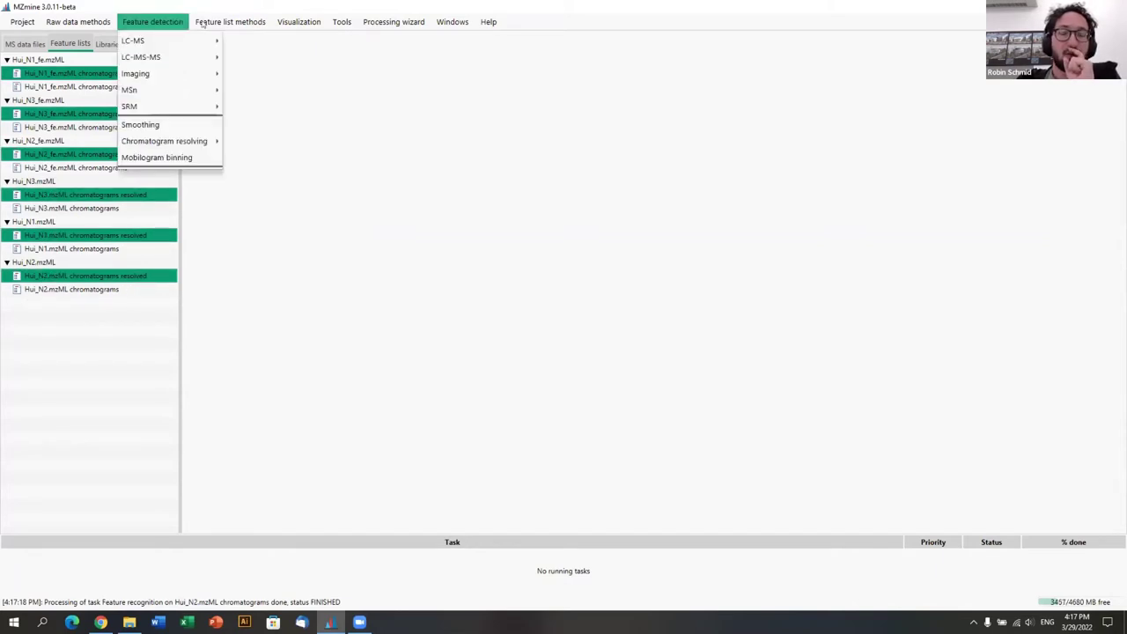
left_click(221, 24)
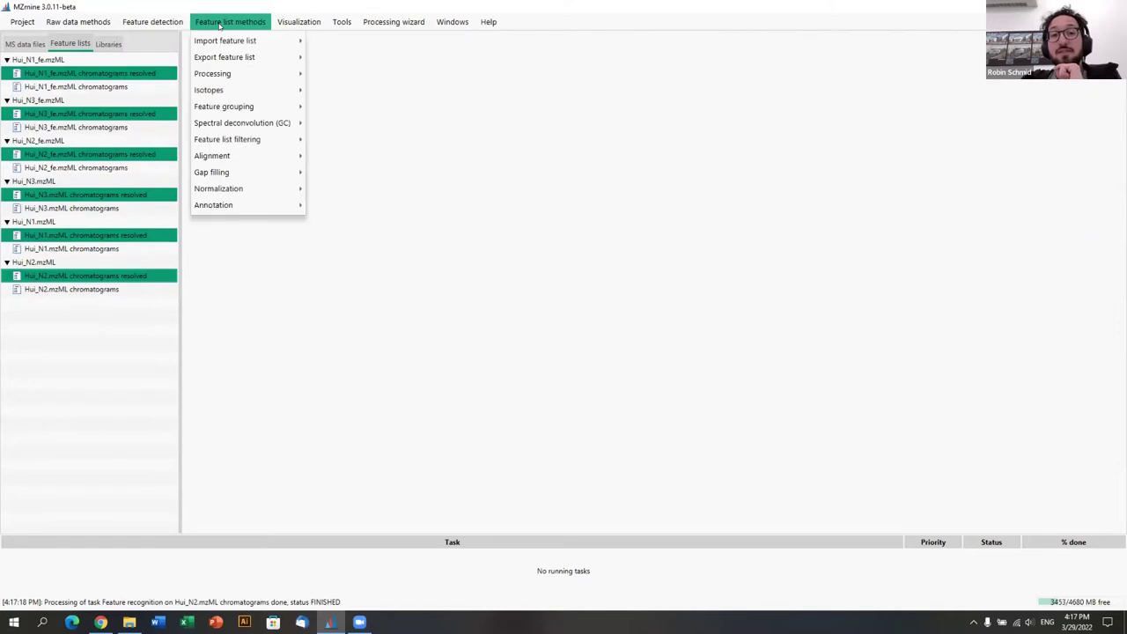
mouse_move(249, 122)
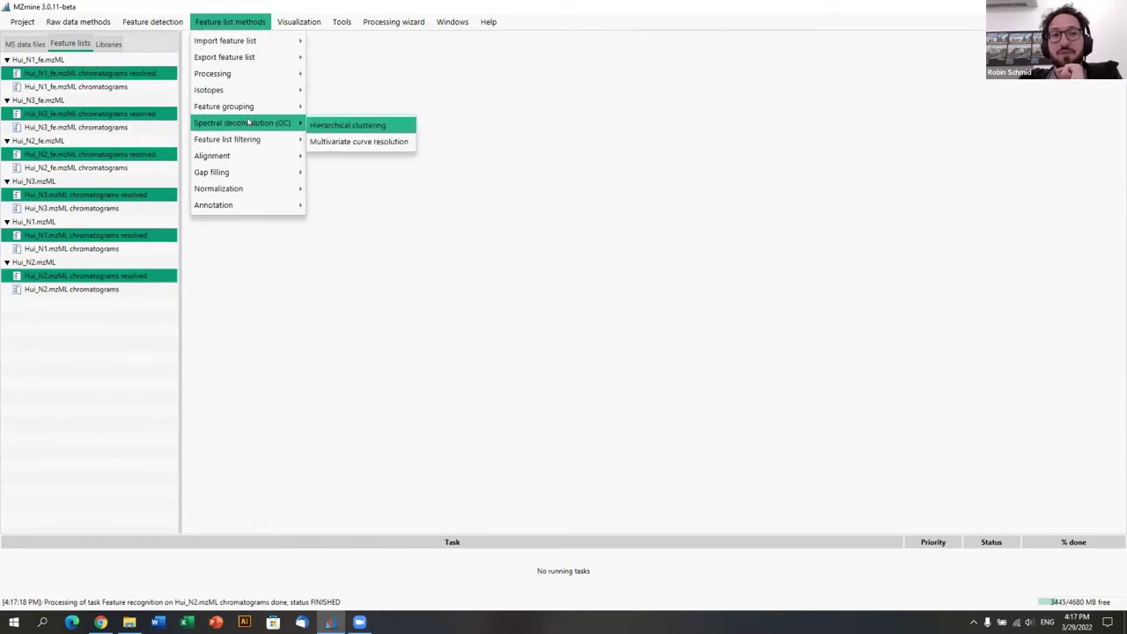
mouse_move(237, 91)
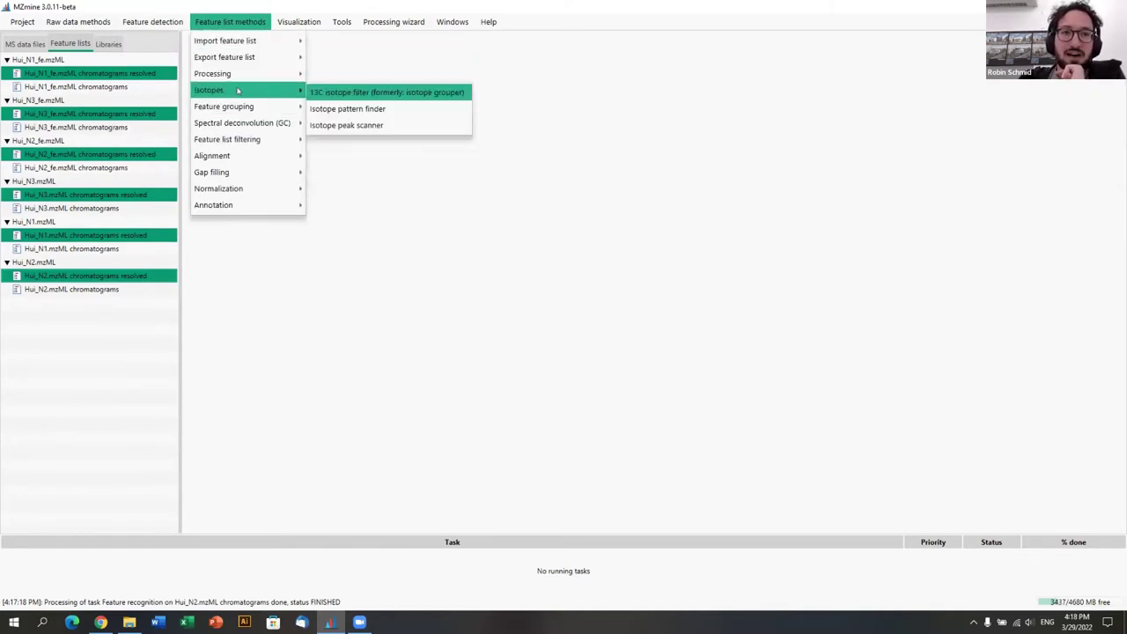
left_click(361, 93)
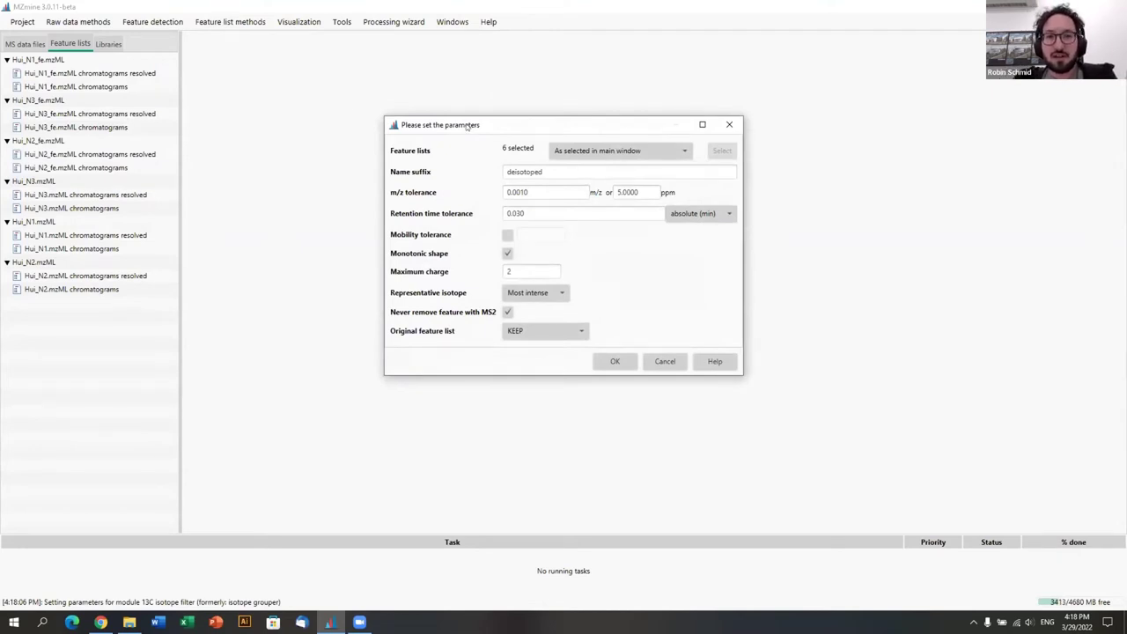
left_click_drag(467, 126, 279, 67)
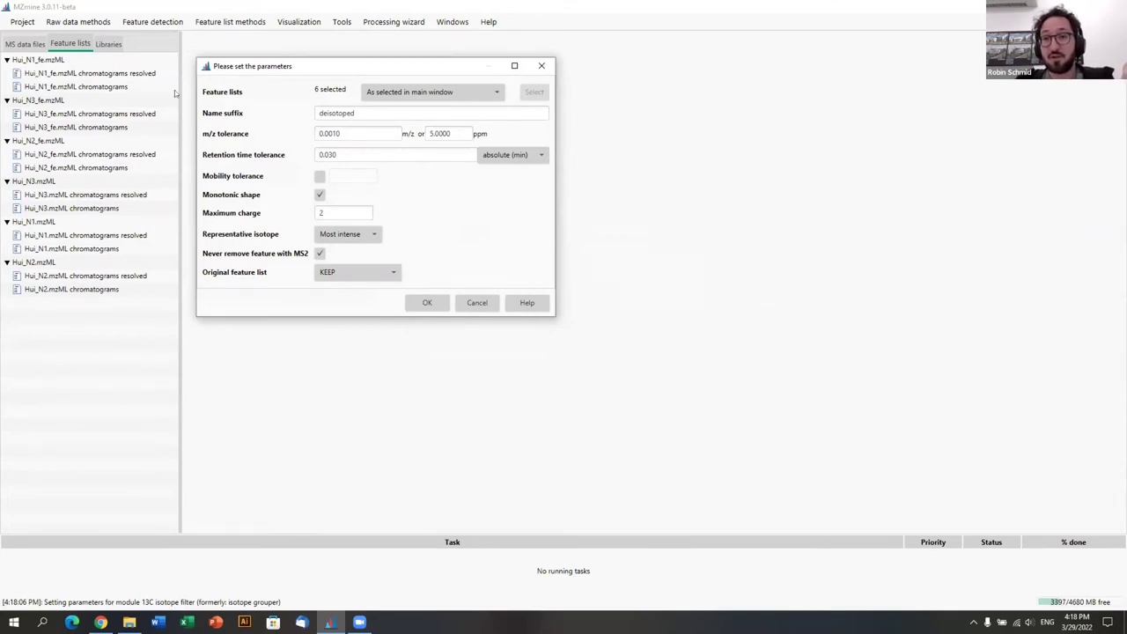
left_click(541, 66)
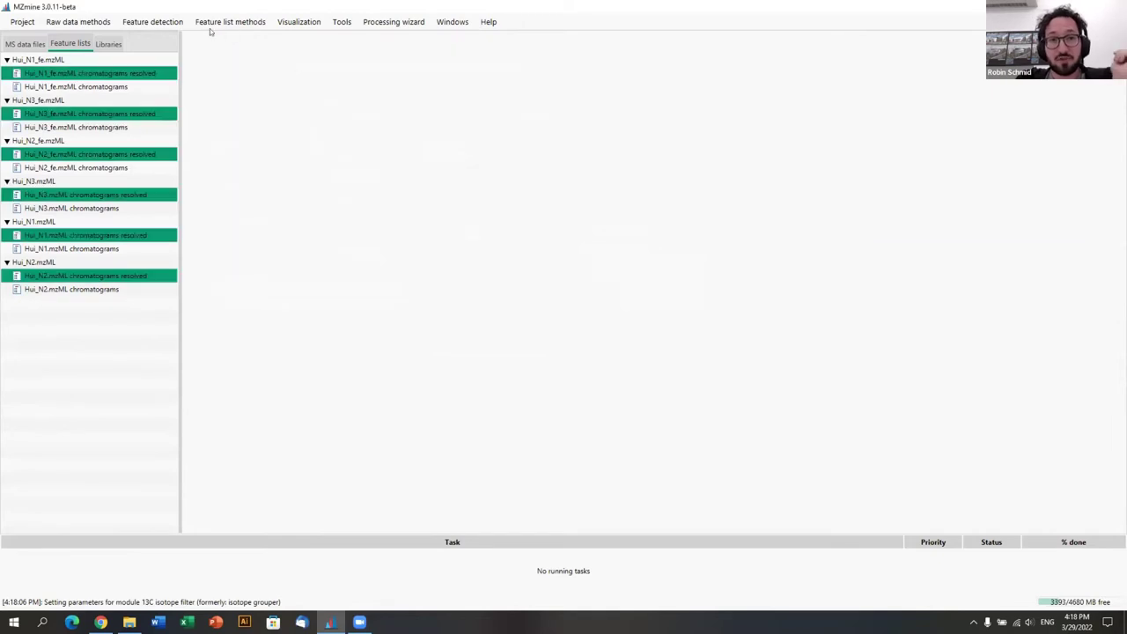
Step: Open the 13C isotope filter's parameters for the six selected resolved feature lists
left_click(162, 23)
mouse_move(219, 23)
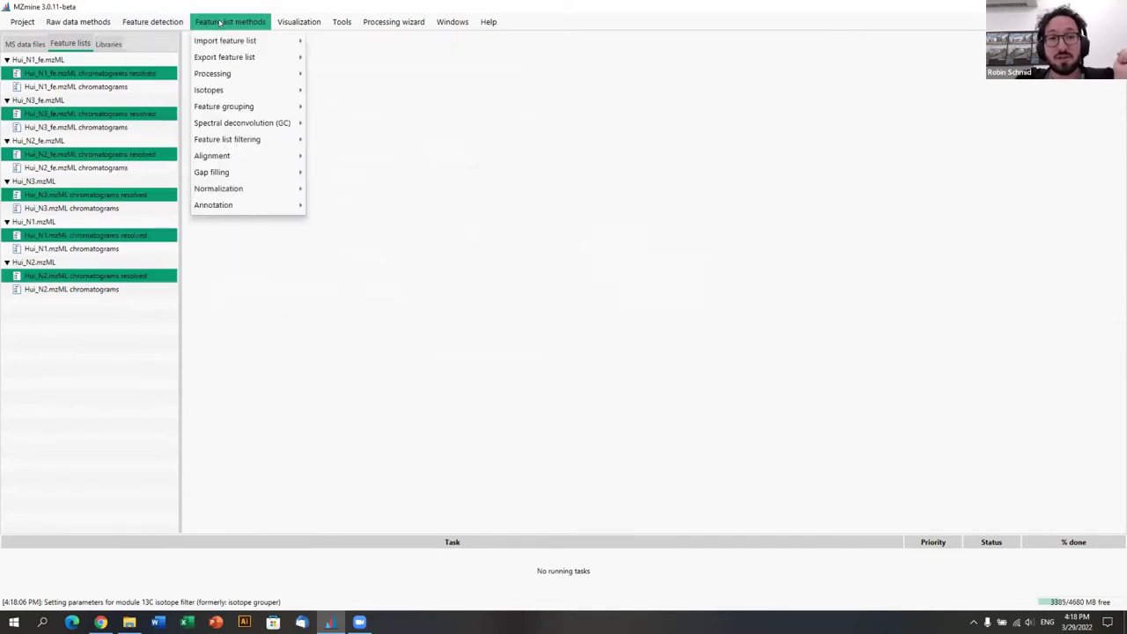
mouse_move(231, 91)
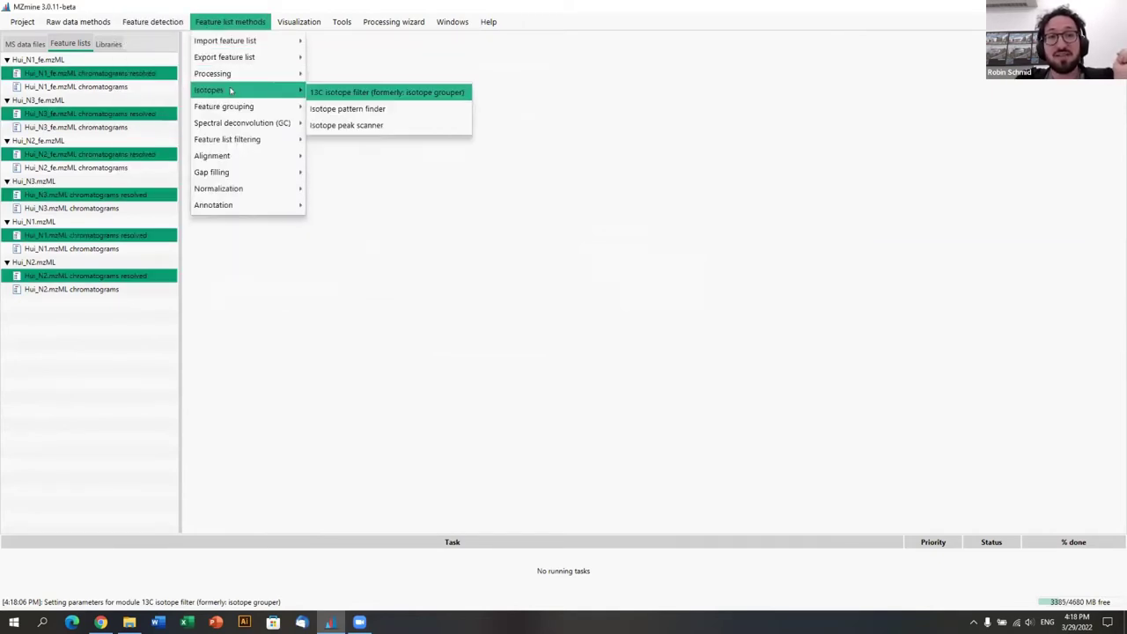
left_click(340, 93)
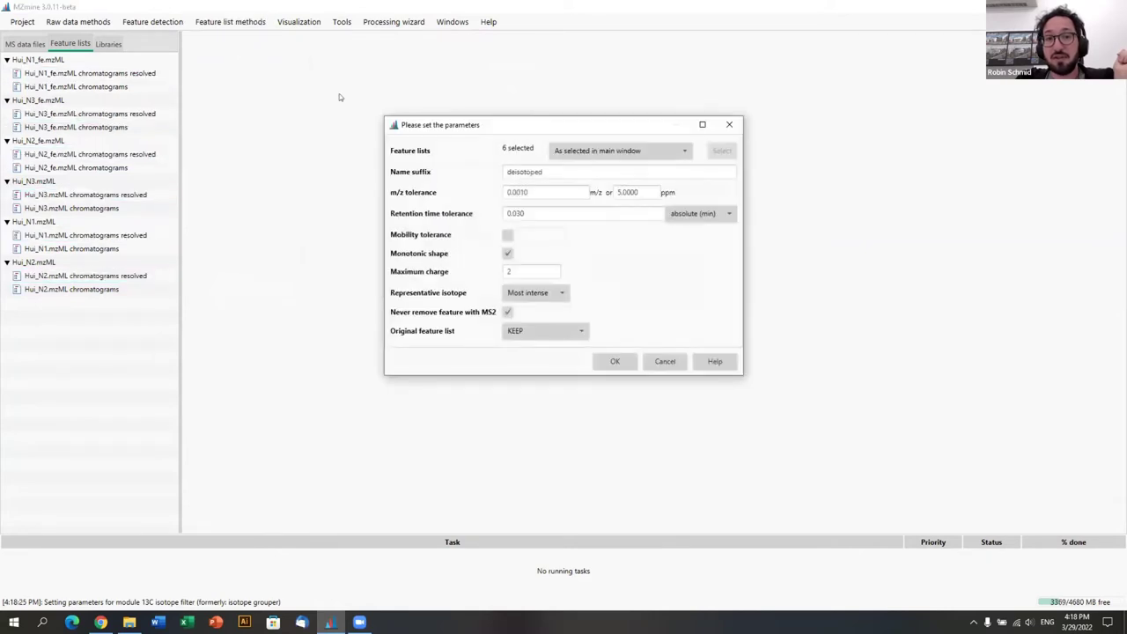
left_click_drag(544, 123, 380, 98)
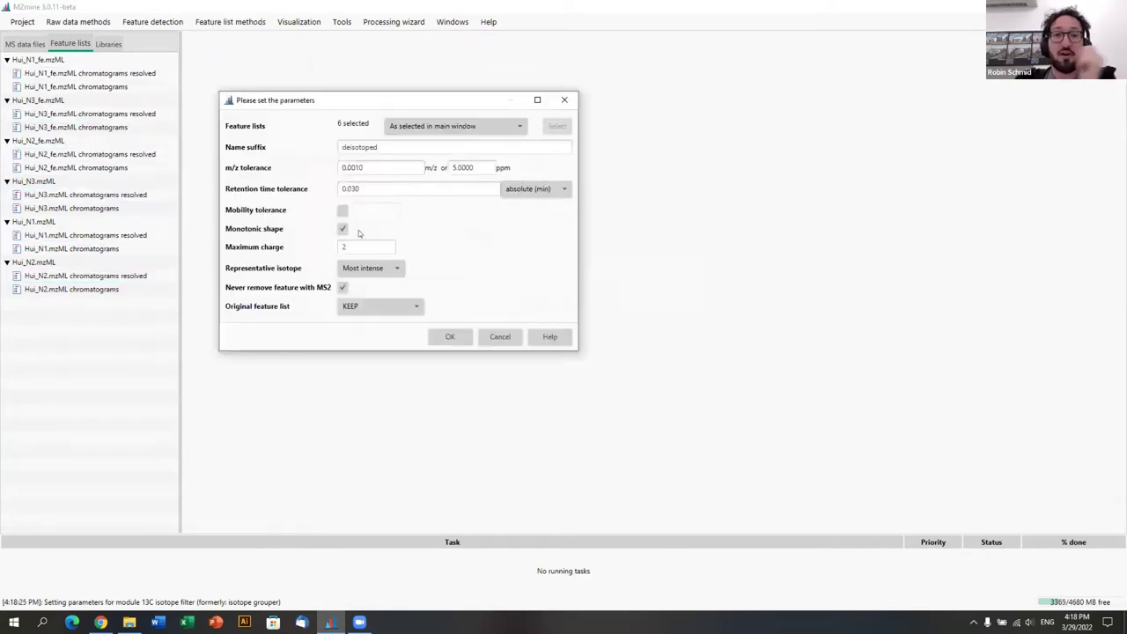
Step: Run the 13C isotope filter with suffix deisotoped, 0.0010 m/z or 5 ppm tolerance, 0.030 min retention time tolerance, and maximum charge 2
left_click(380, 166)
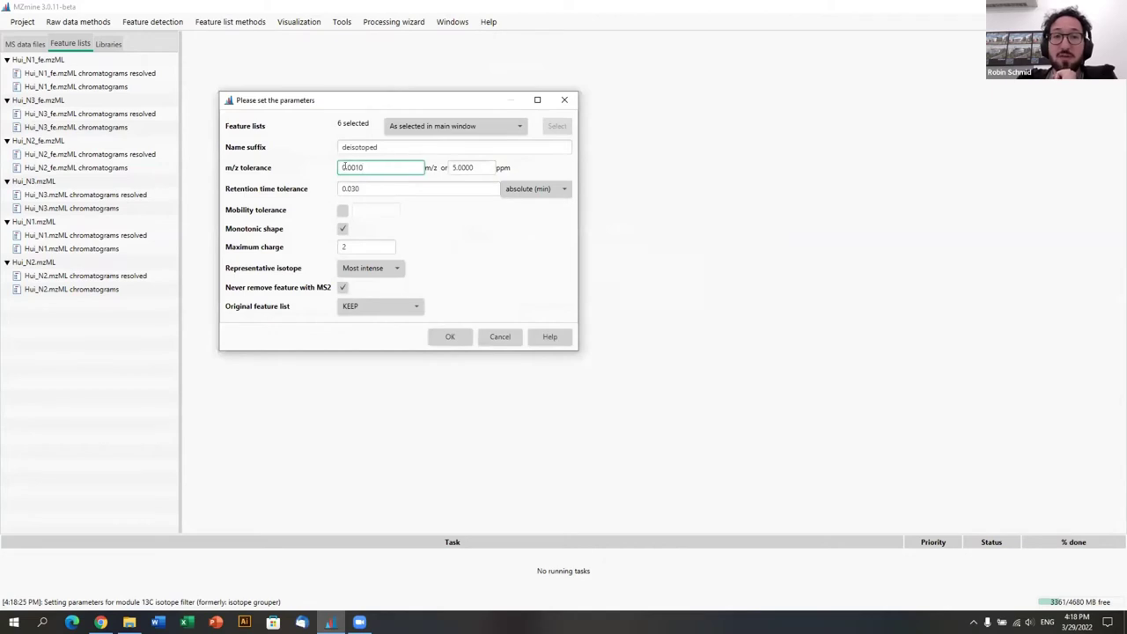
left_click(363, 190)
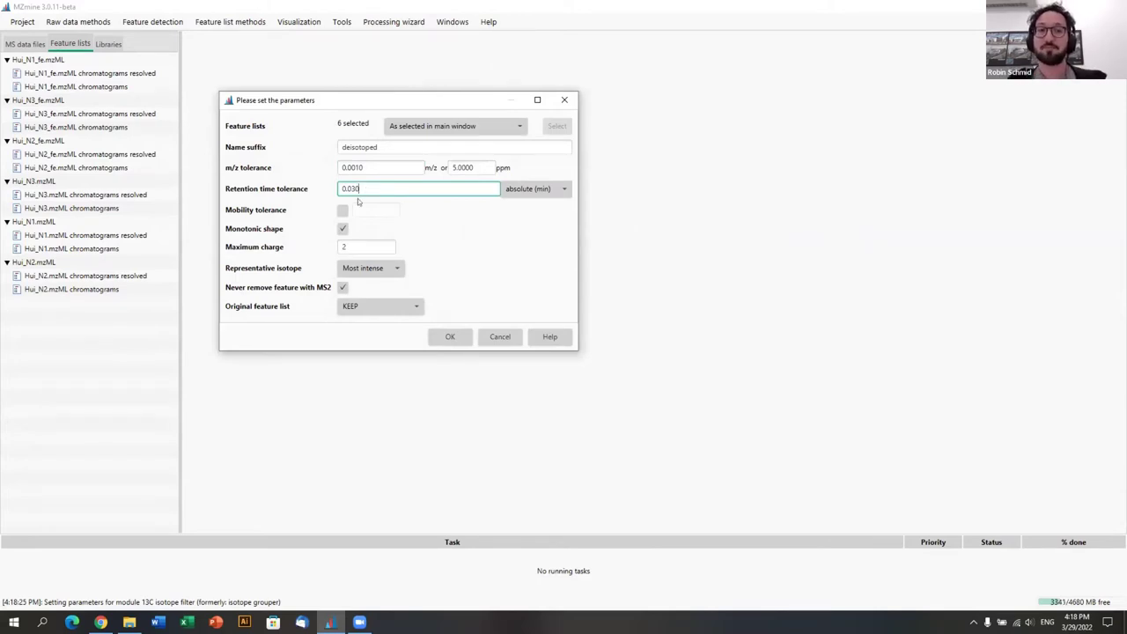
left_click(406, 169)
key("Tab")
left_click(373, 168)
key("Tab")
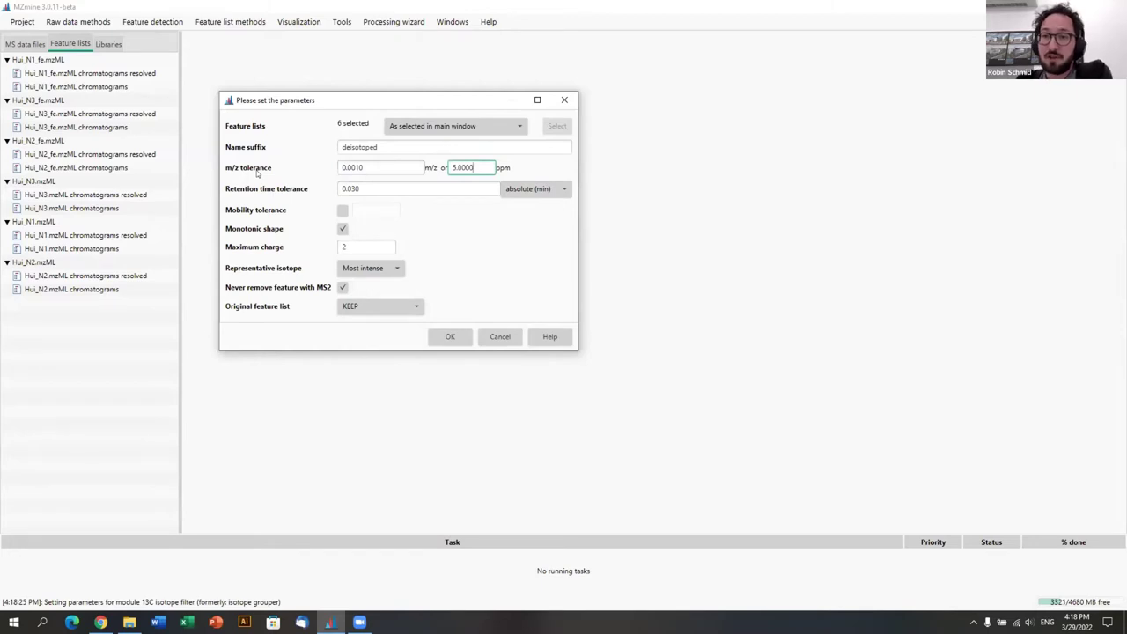
mouse_move(257, 173)
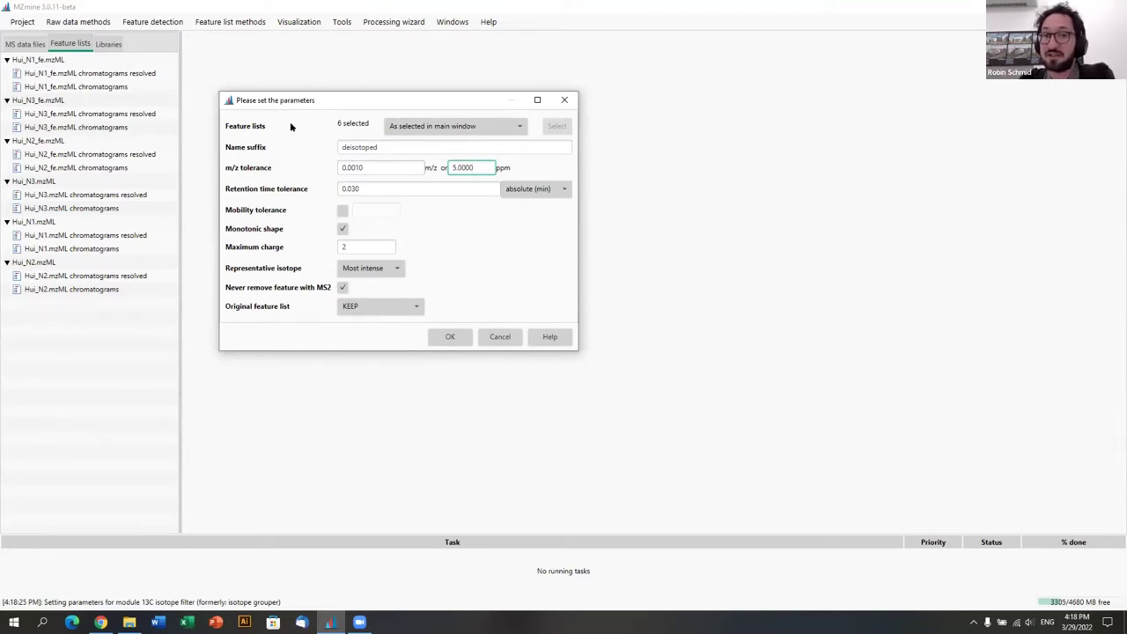
left_click(371, 186)
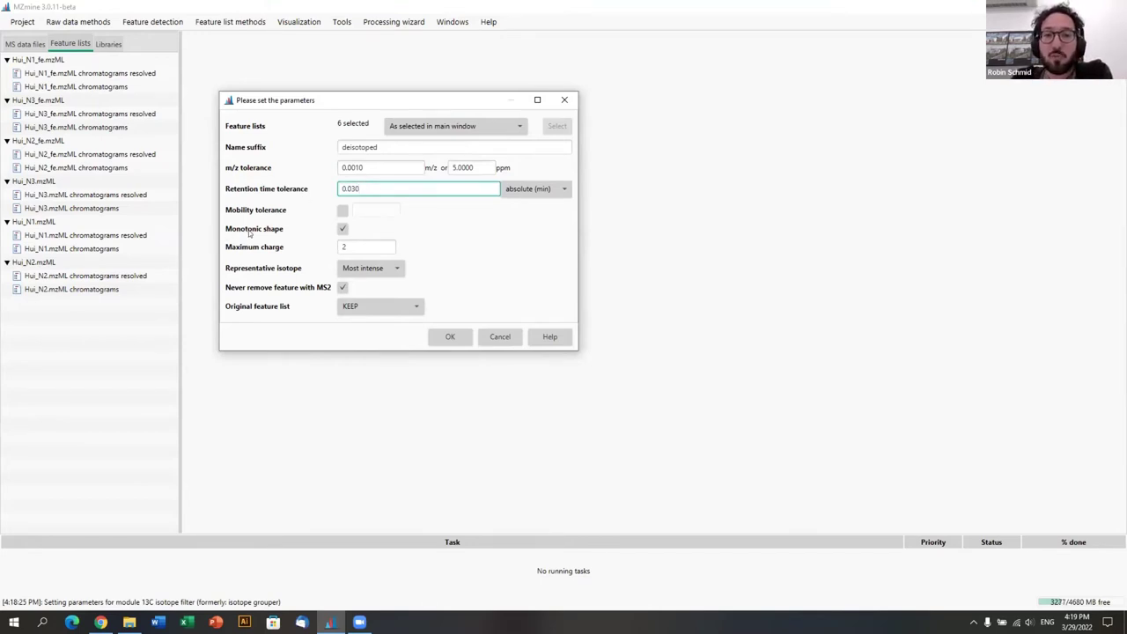
left_click(350, 245)
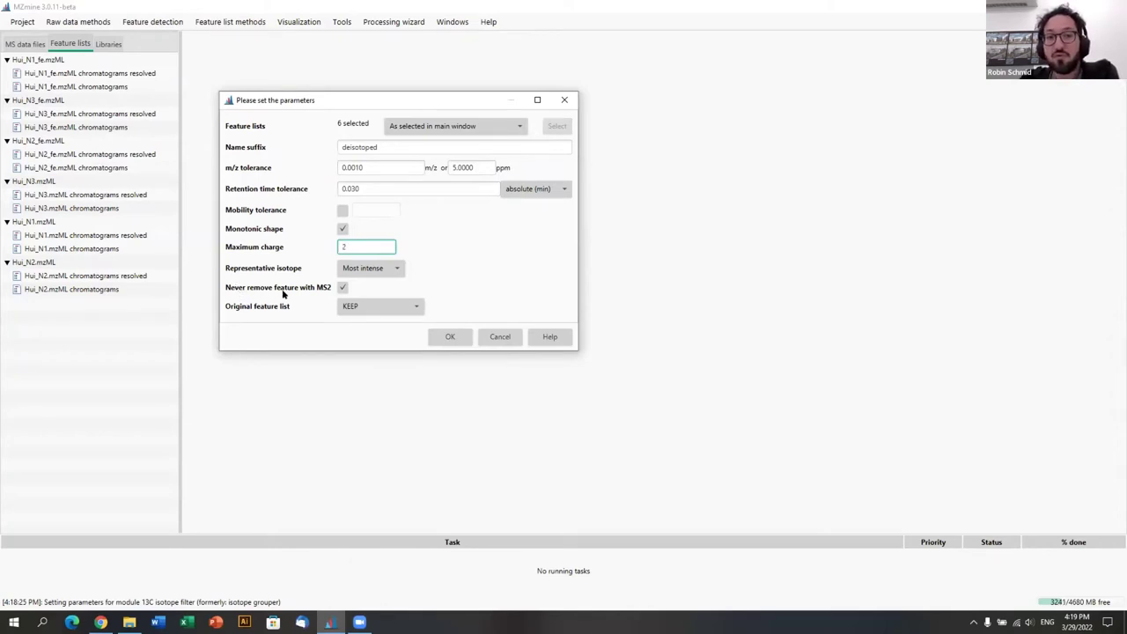
mouse_move(321, 289)
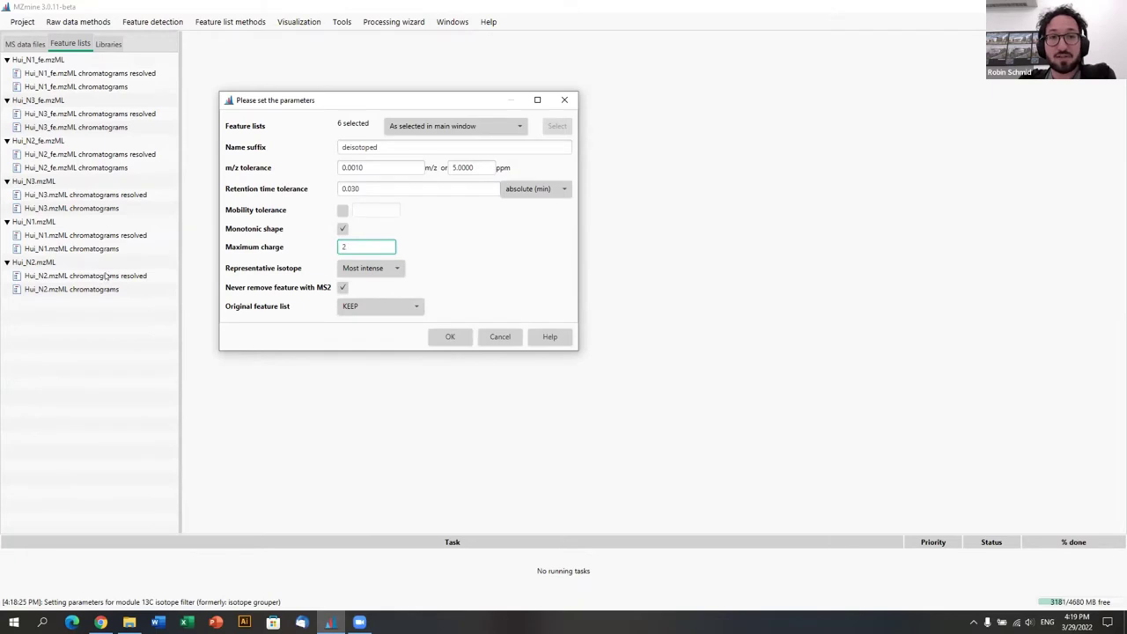
left_click(447, 335)
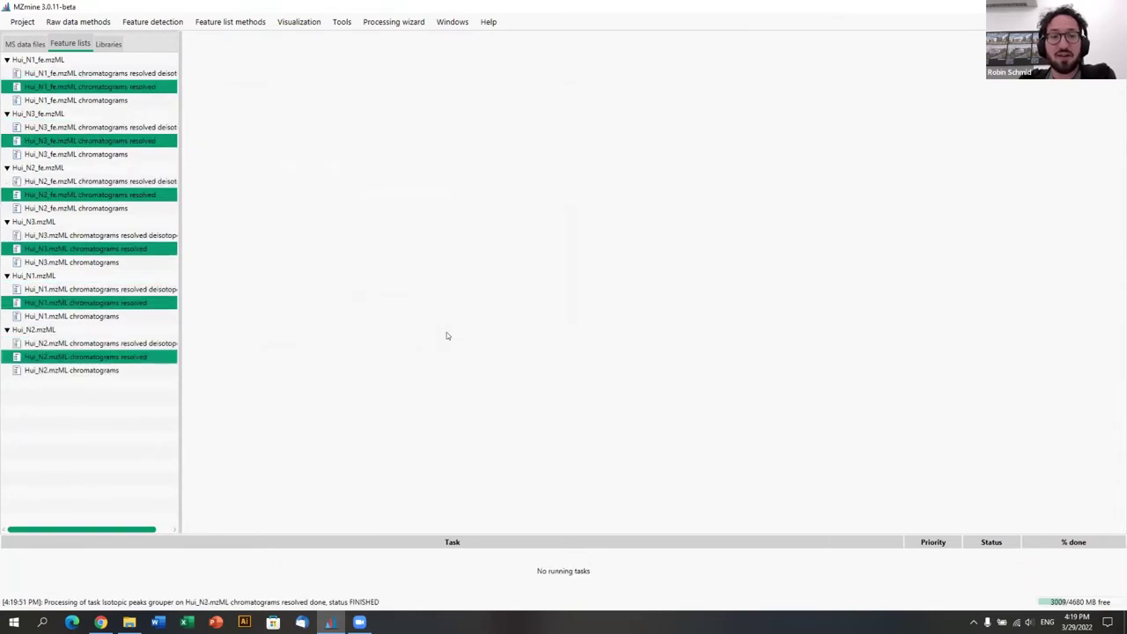
Step: Compare the number of rows in the feature list summaries of Hui_N2.mzML's deisotoped and resolved lists
left_click(145, 344)
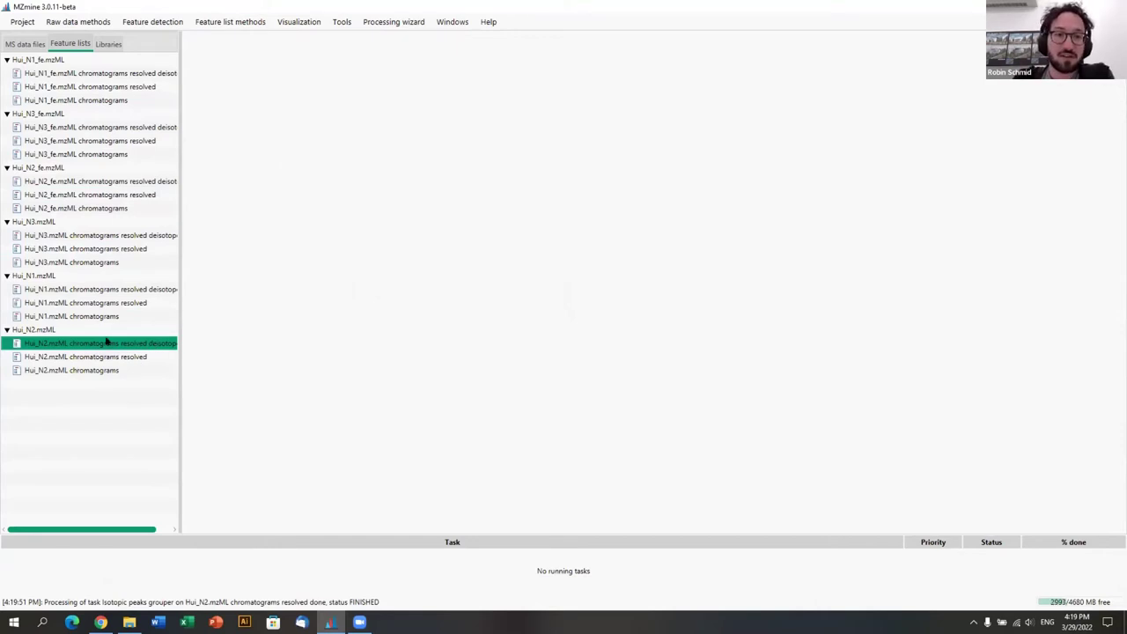
right_click(131, 346)
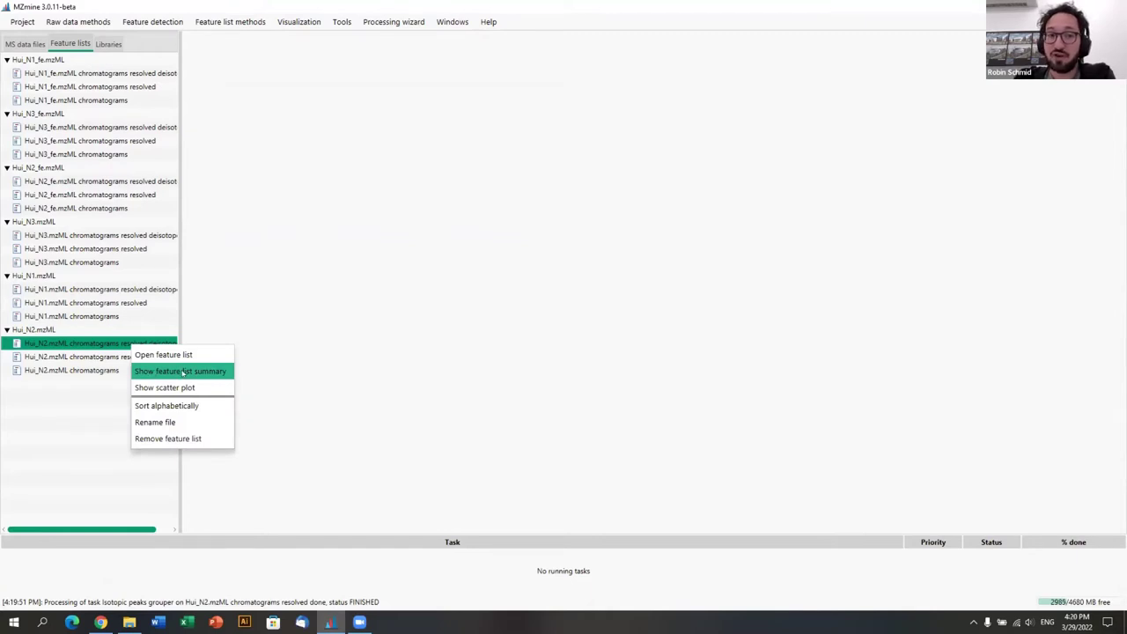
left_click(182, 370)
double_click(528, 189)
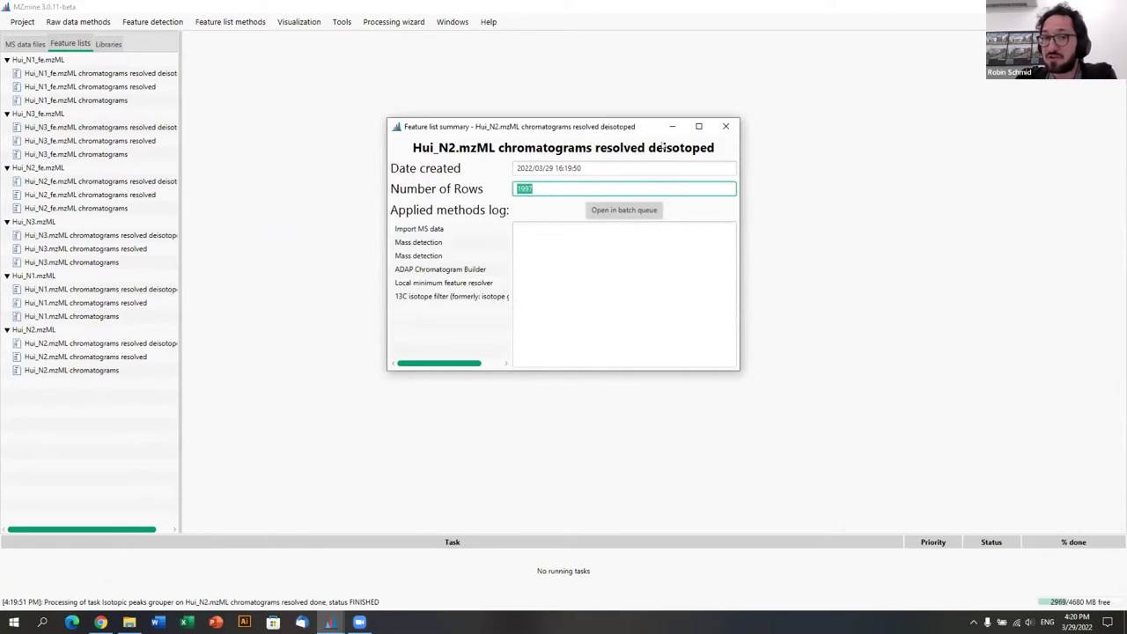
left_click(726, 126)
left_click(138, 356)
right_click(138, 355)
left_click(198, 381)
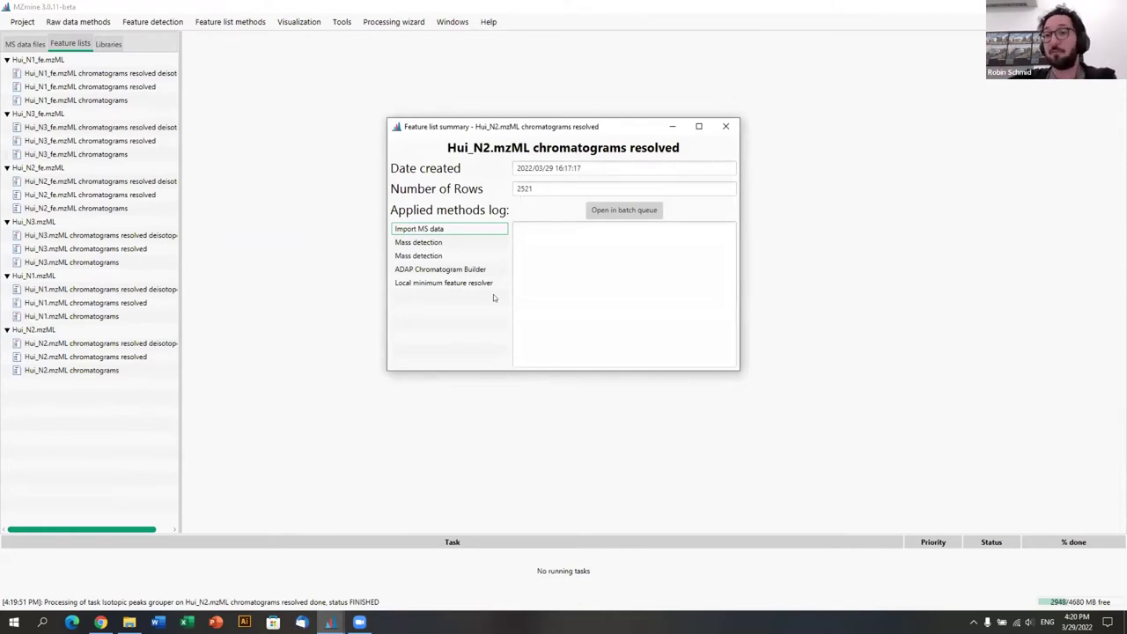
left_click(725, 126)
Step: Widen the feature list tree to show the full list names and open the Join aligner's parameters
left_click(99, 343)
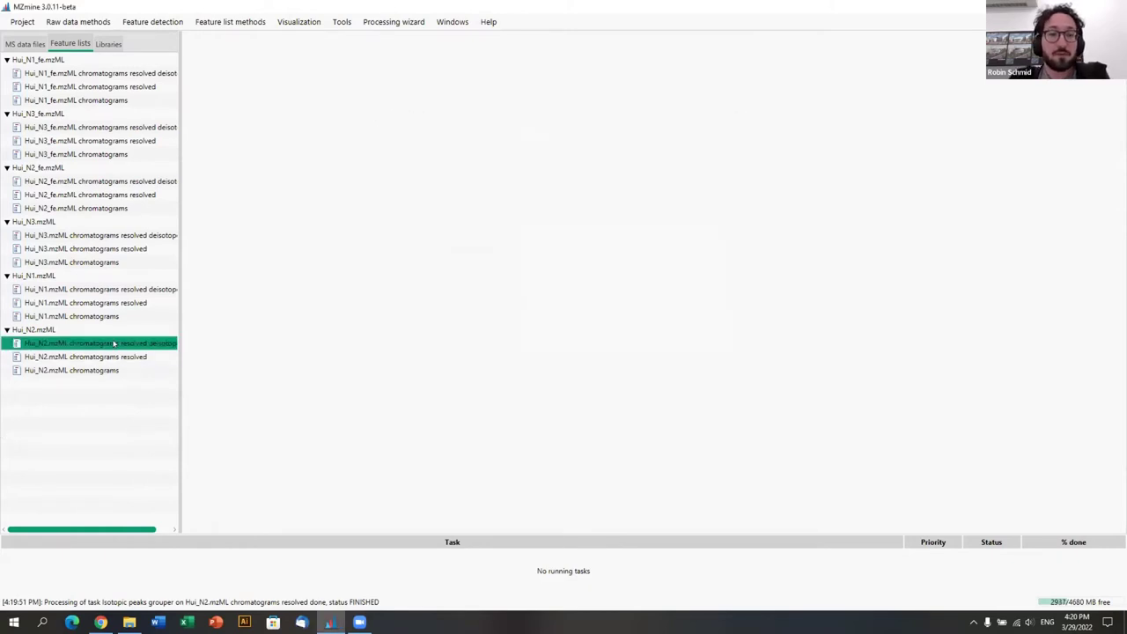
left_click_drag(177, 80, 201, 74)
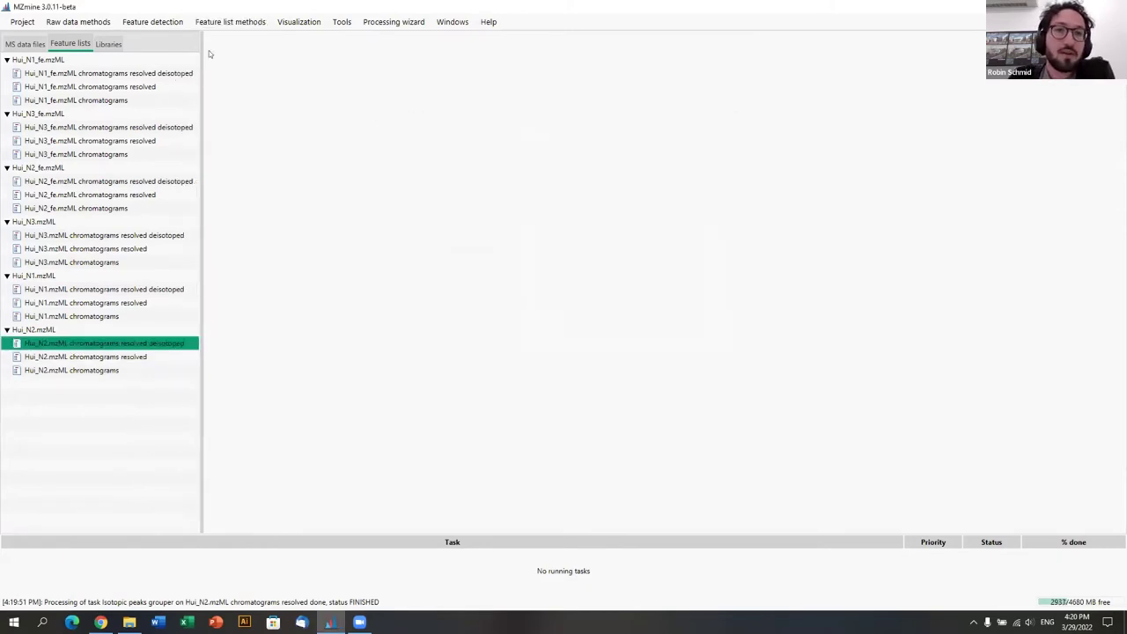
left_click(204, 24)
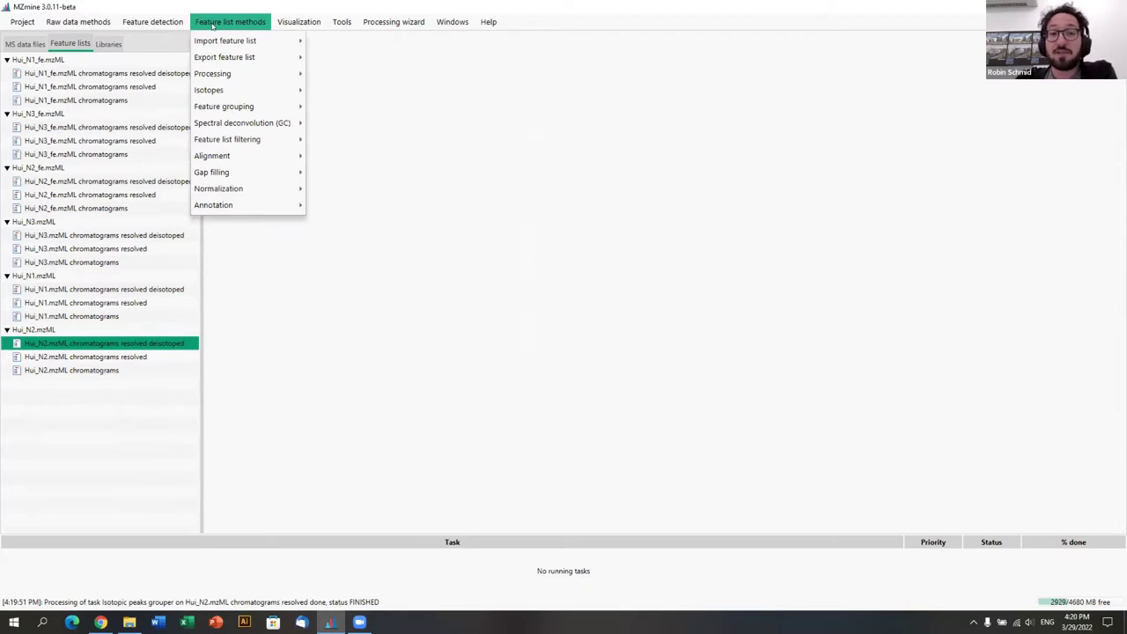
mouse_move(212, 190)
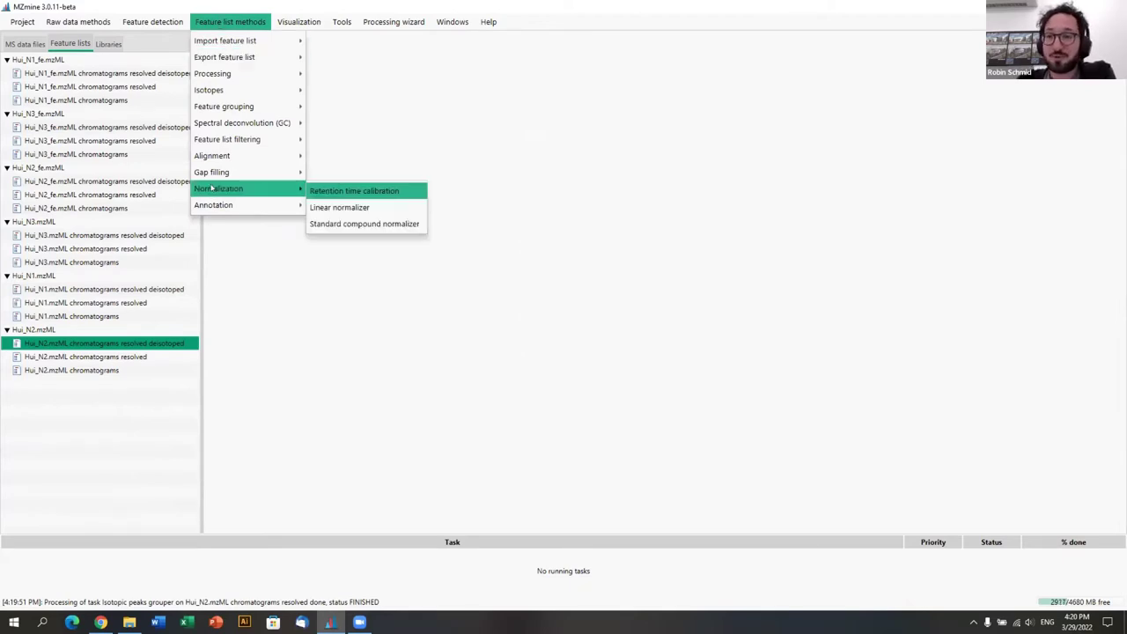
mouse_move(236, 169)
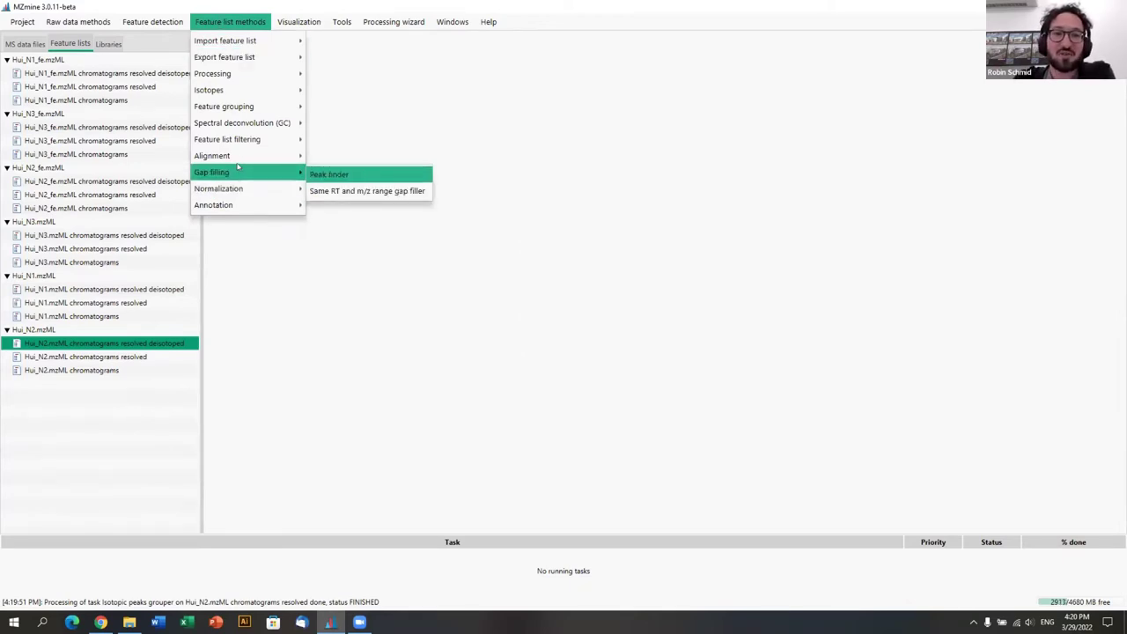
mouse_move(240, 137)
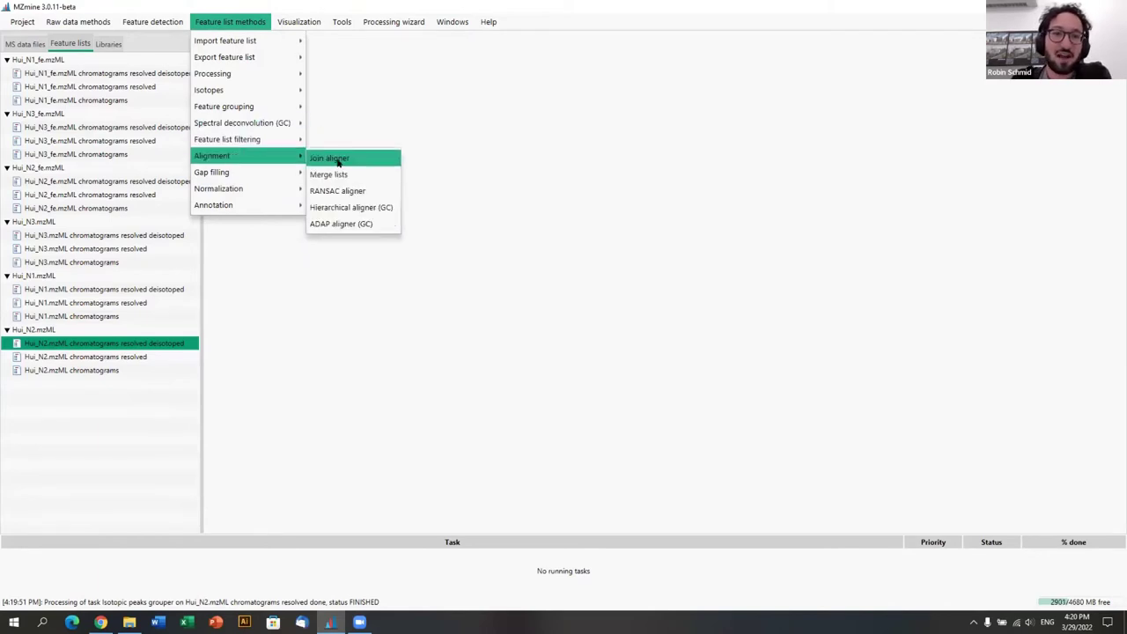
left_click(338, 161)
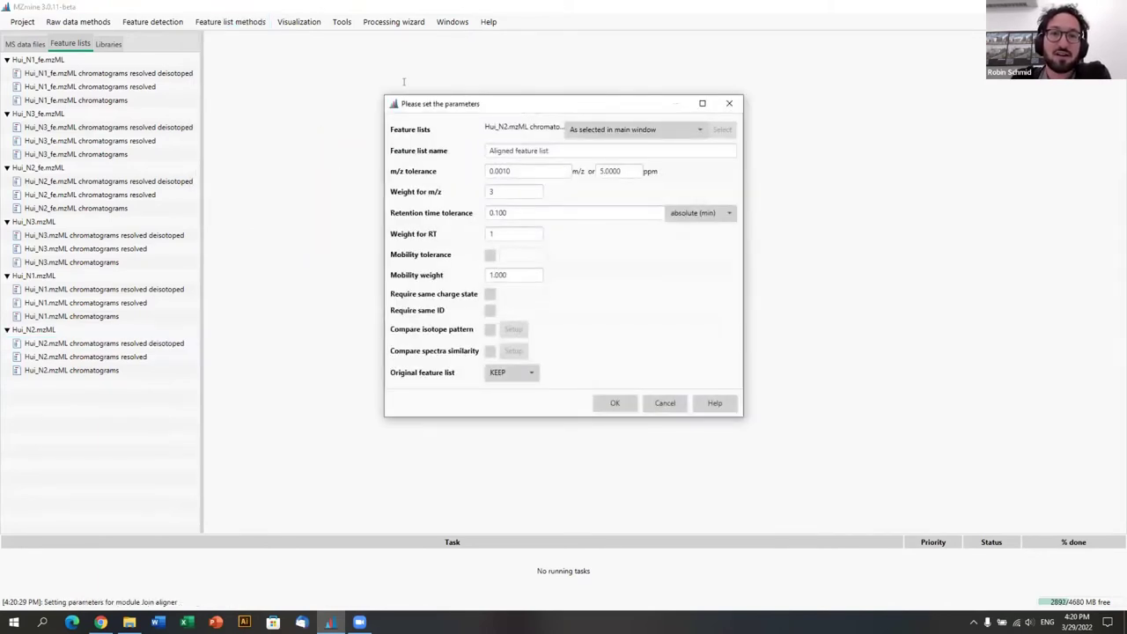
left_click_drag(521, 105, 387, 68)
left_click(378, 135)
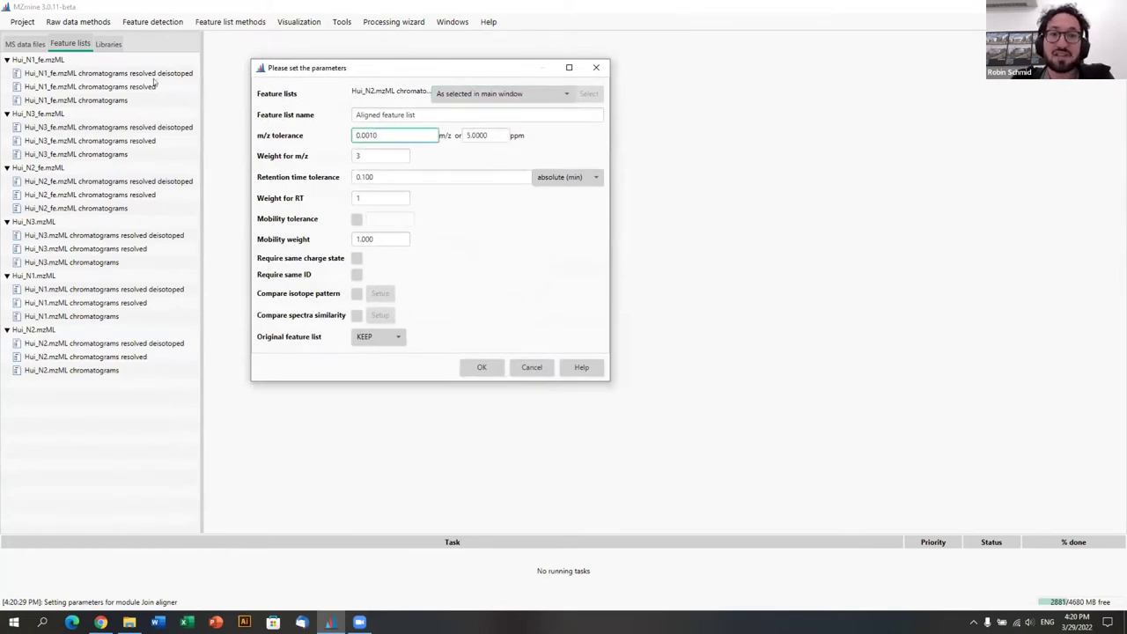
Step: Try to select the deisotoped feature lists individually in the tree while the Join aligner's parameters stay open
left_click(160, 342)
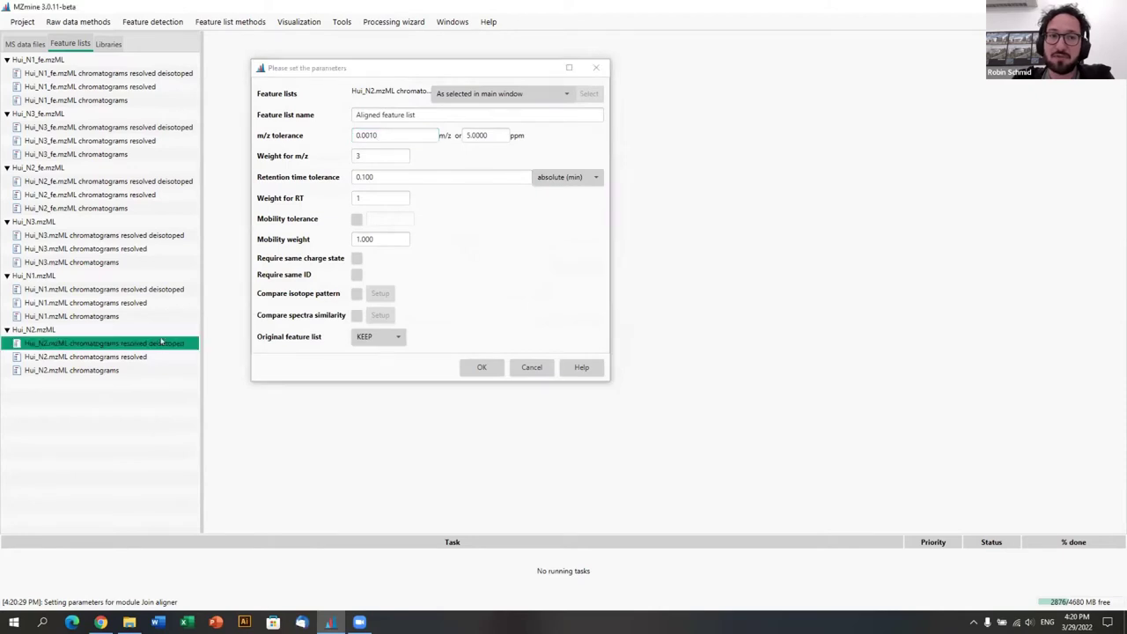
left_click(167, 289)
left_click(172, 249, "ctrl")
left_click(180, 235, "ctrl")
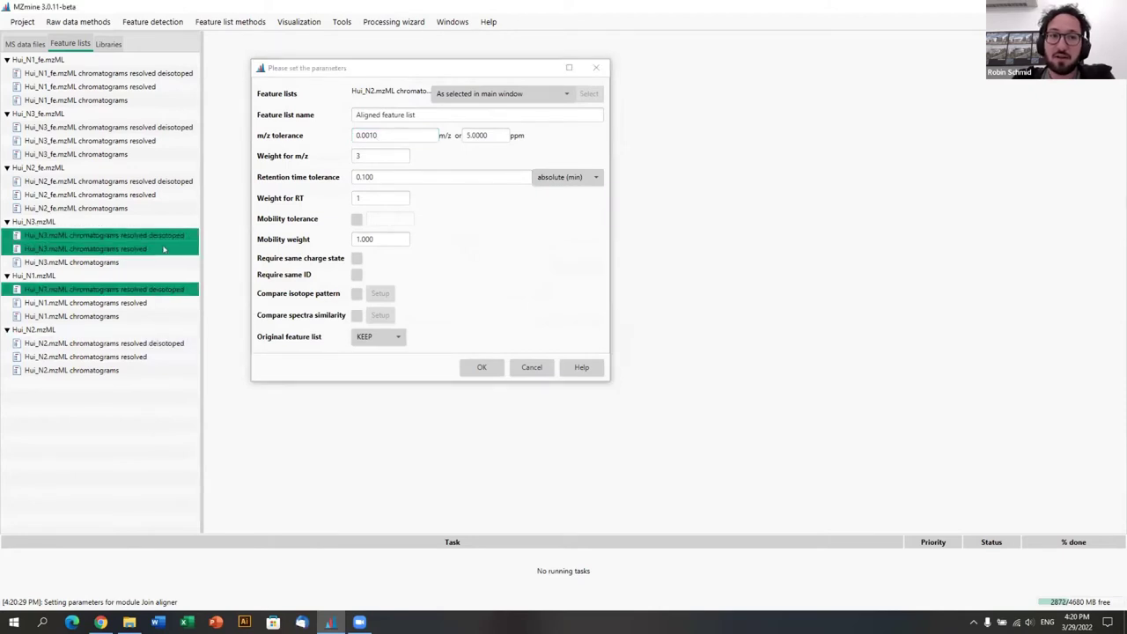
left_click(165, 249)
left_click(173, 236, "ctrl")
double_click(173, 236)
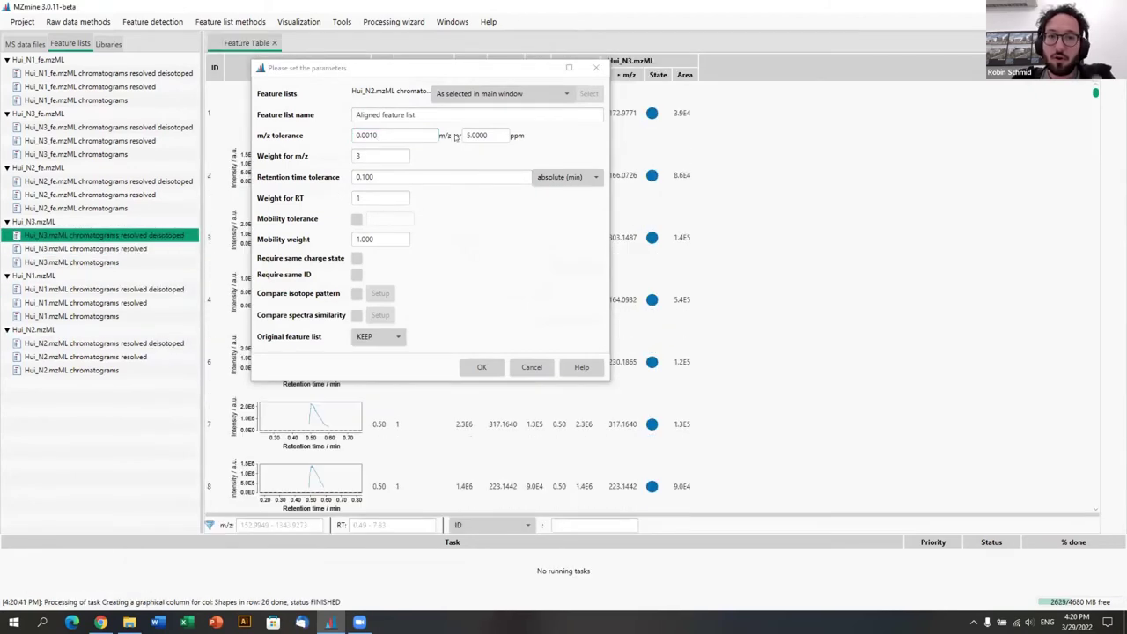
left_click(286, 38)
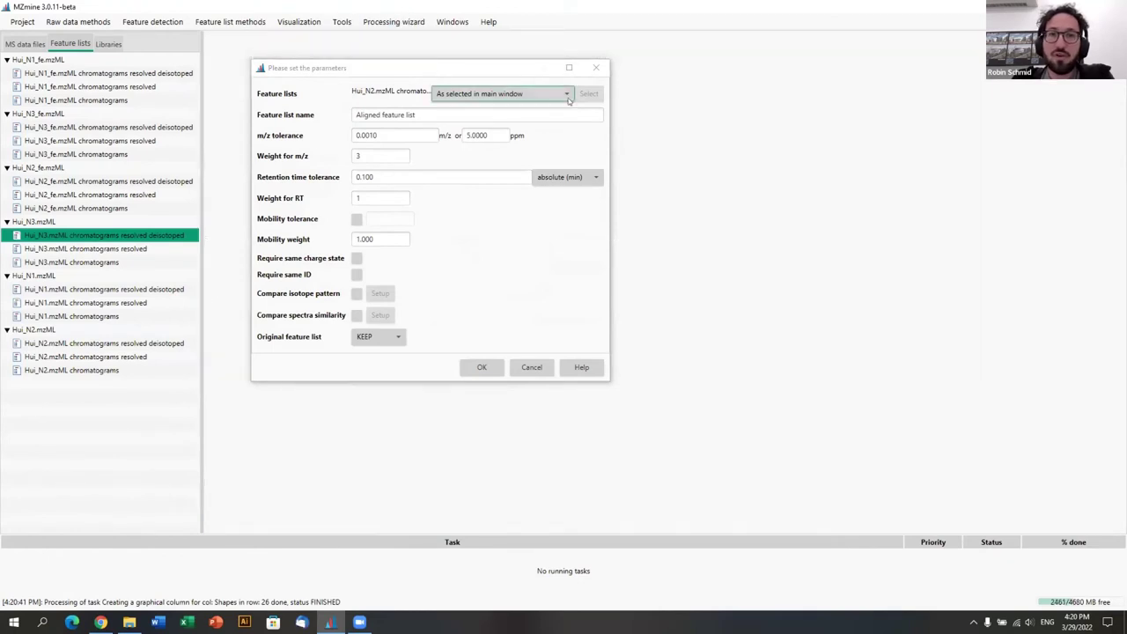
Step: Choose the Join aligner's input feature lists by the name pattern *deisotoped
left_click(529, 93)
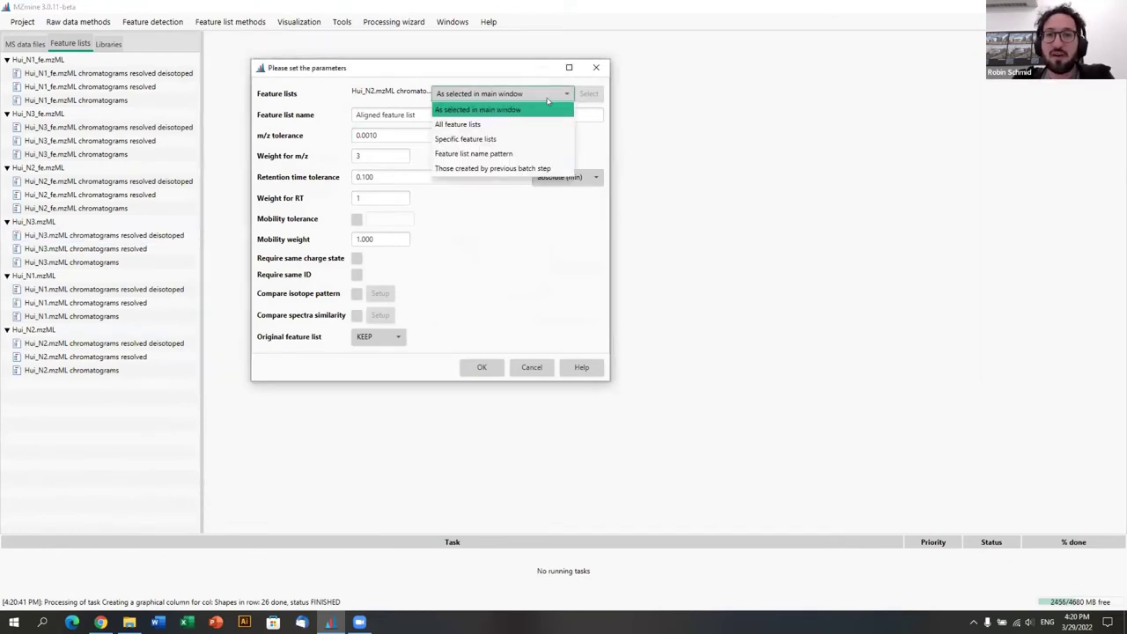
left_click(482, 155)
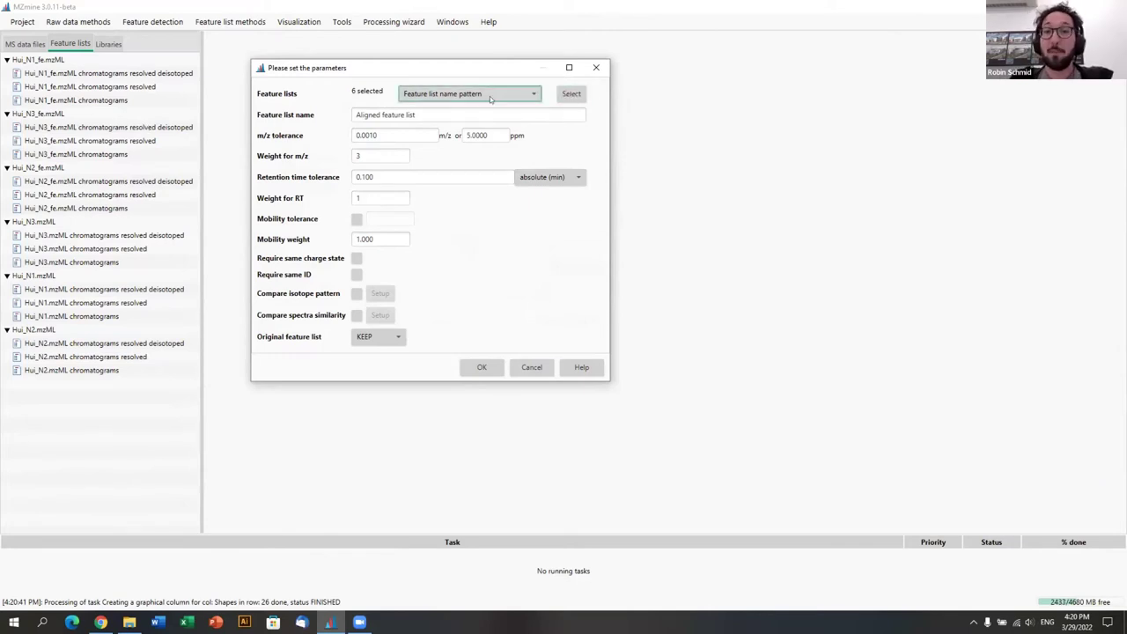
left_click(571, 94)
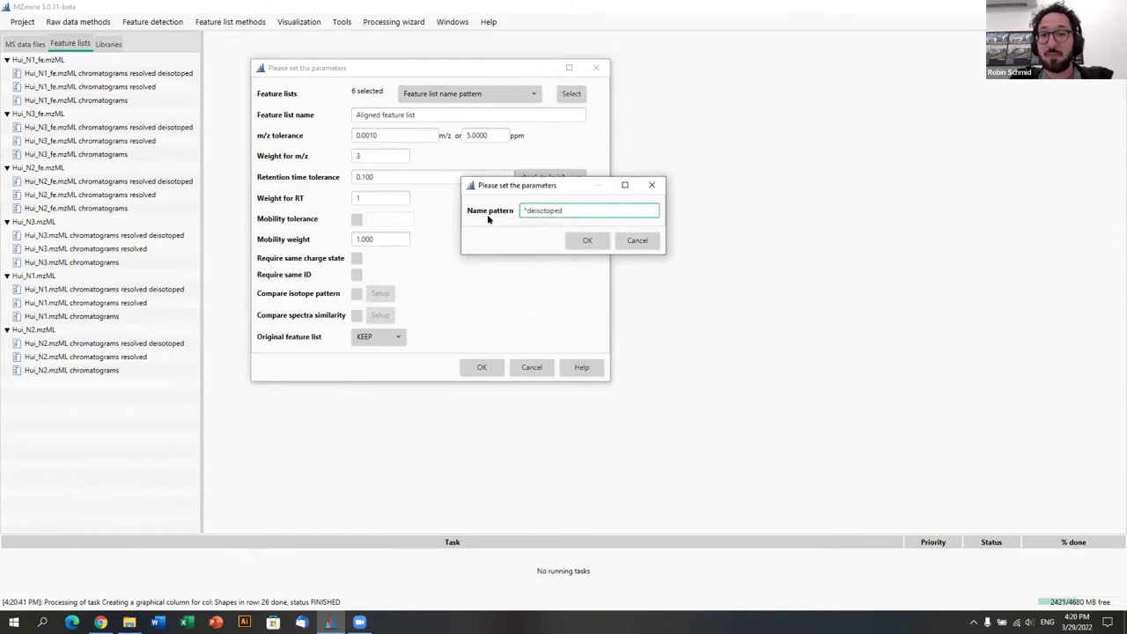
left_click_drag(525, 210, 582, 210)
key("End")
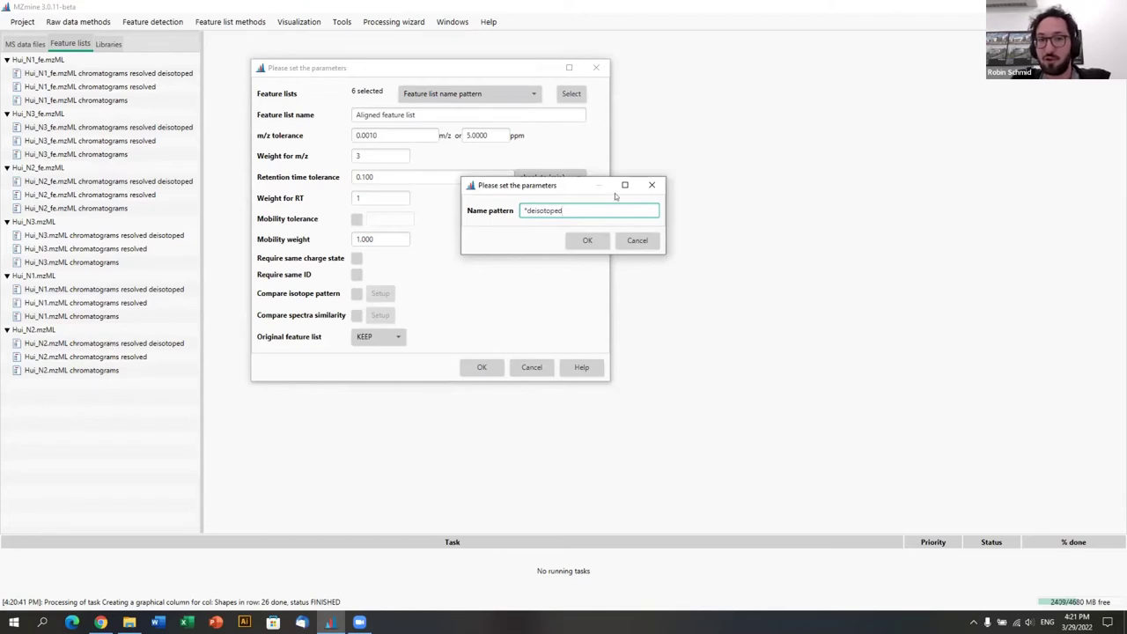
left_click(587, 240)
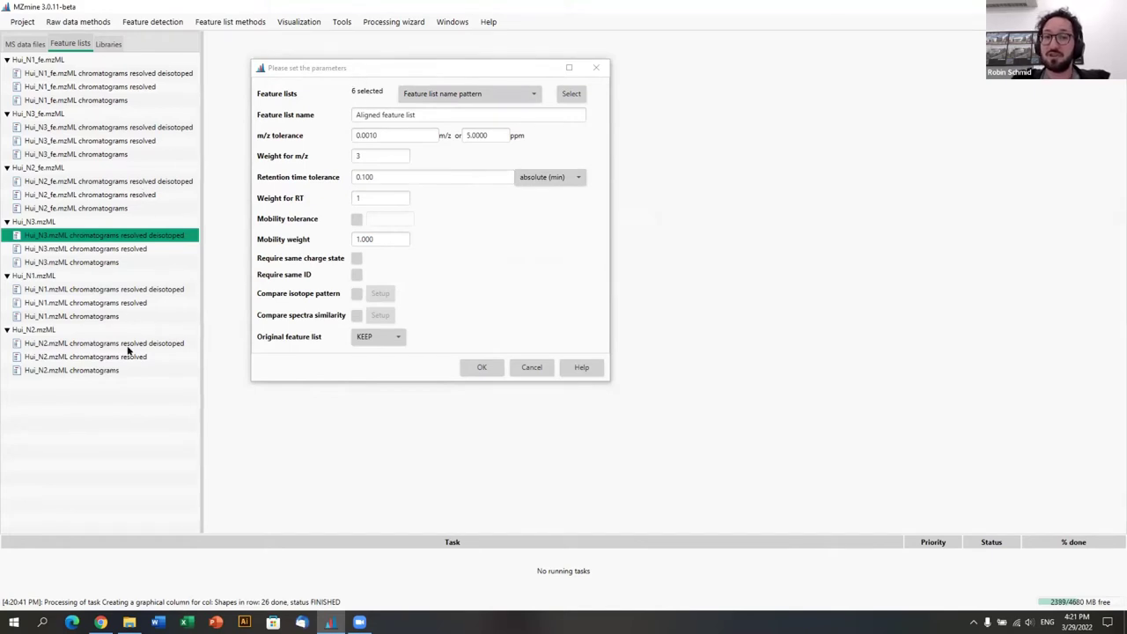
Step: Run the Join aligner on the deisotoped lists with an m/z tolerance of 0.0010 or 5 ppm and an m/z weight of 3
left_click(390, 136)
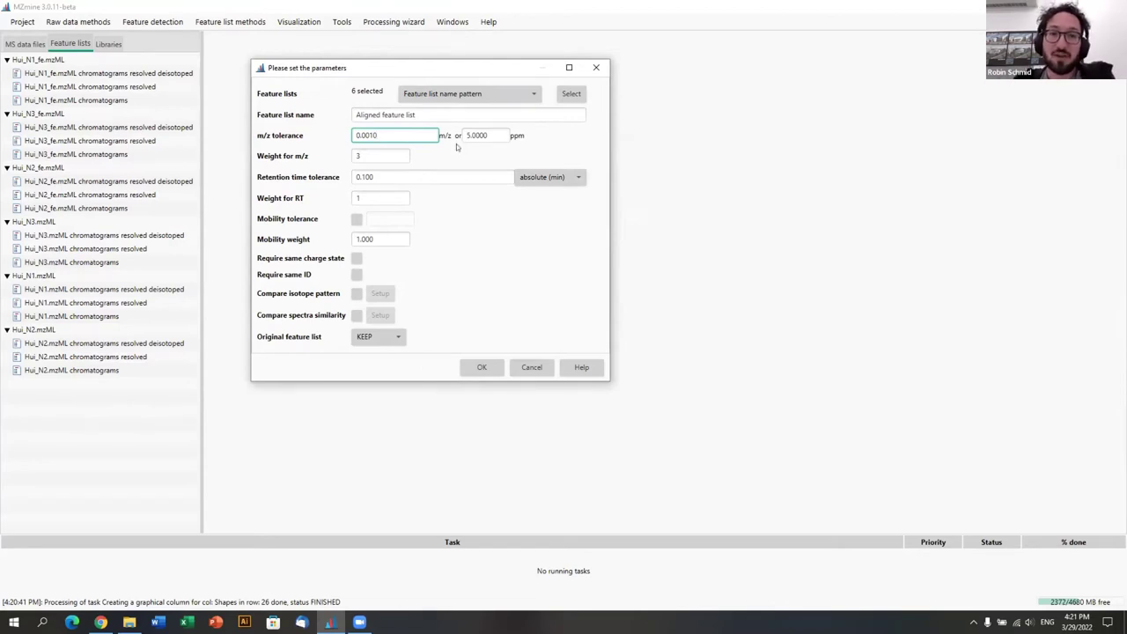
left_click(389, 156)
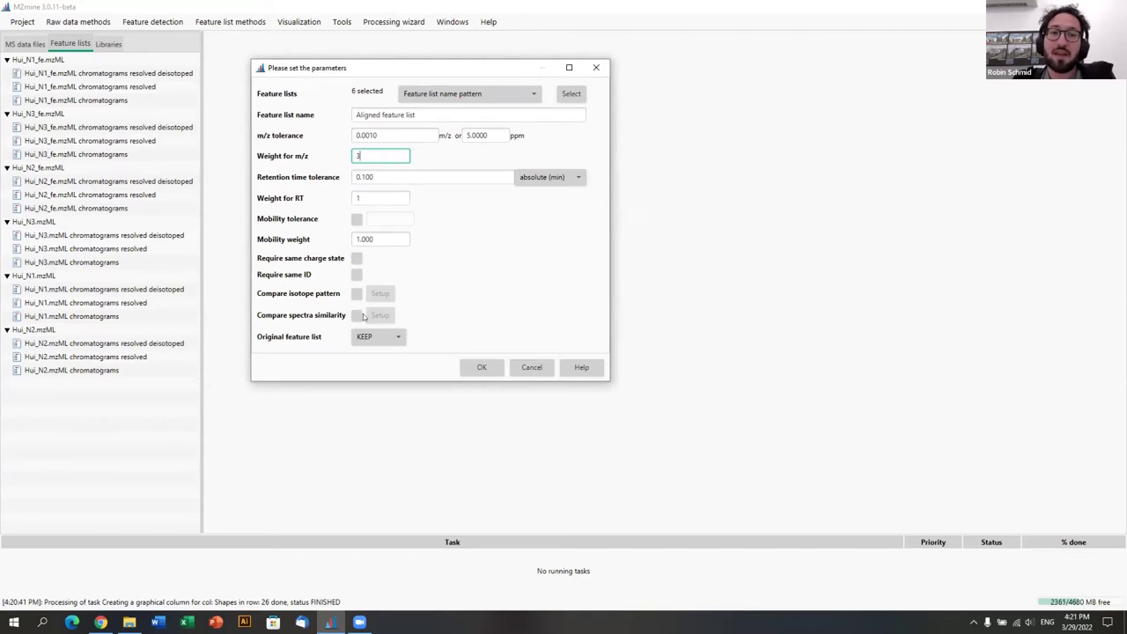
left_click(483, 370)
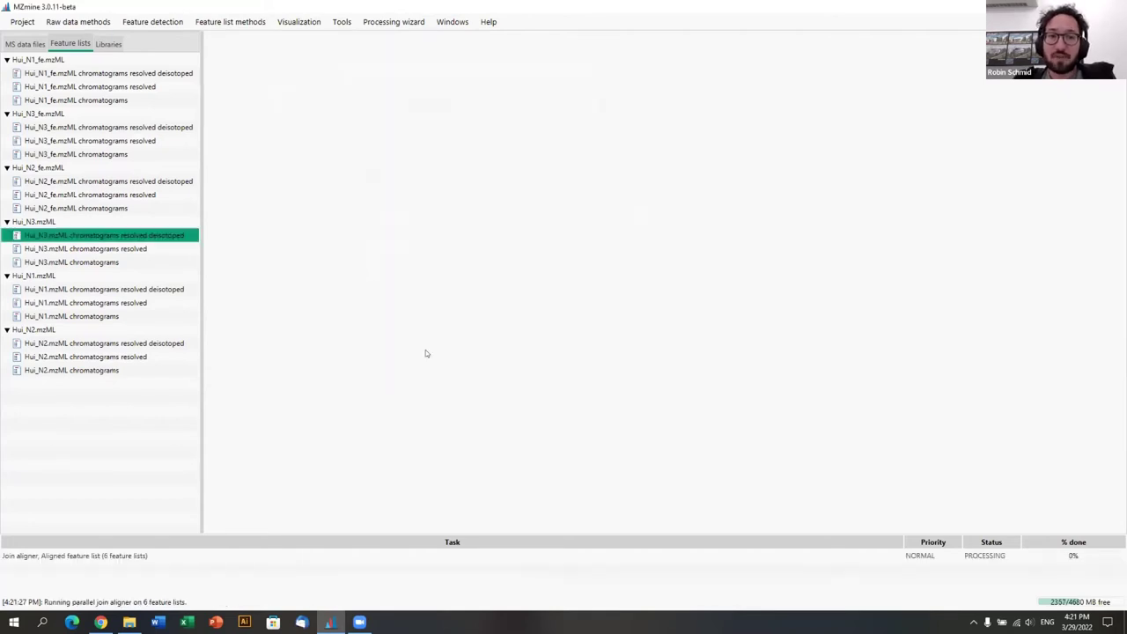
Step: Open the feature table of the aligned feature list and sort its rows by height in descending order
left_click(40, 401)
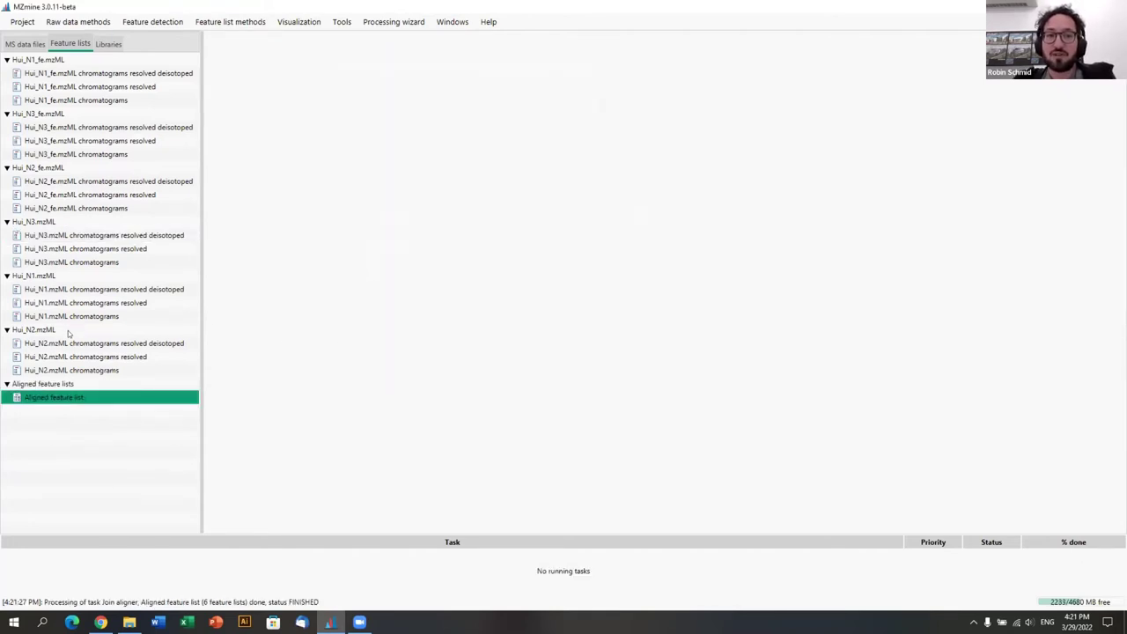
double_click(62, 399)
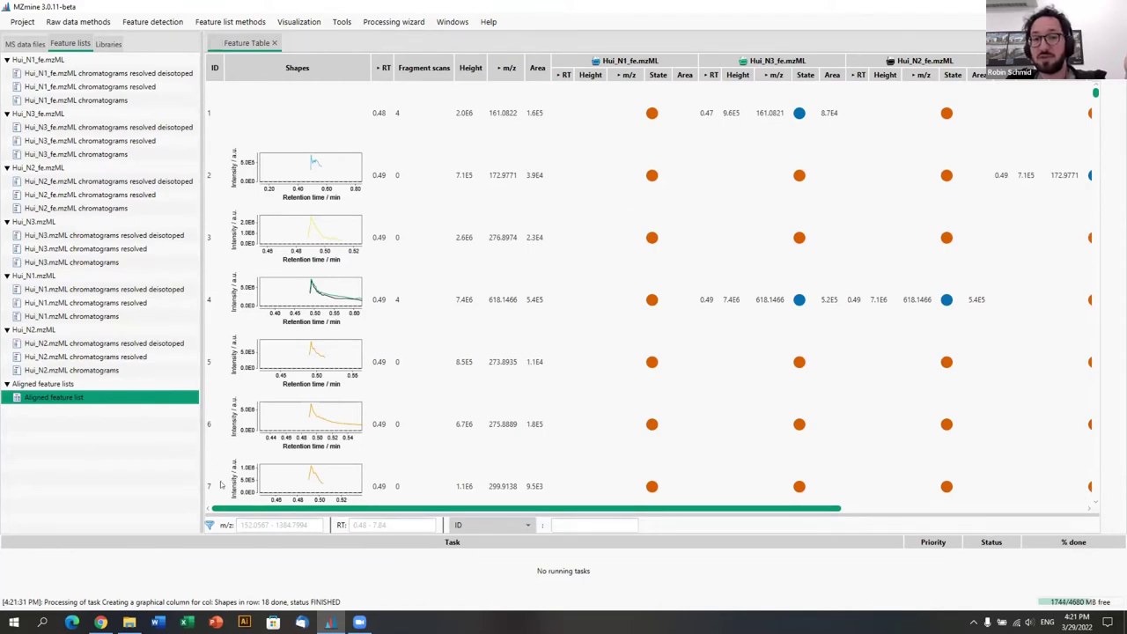
left_click_drag(491, 510, 858, 529)
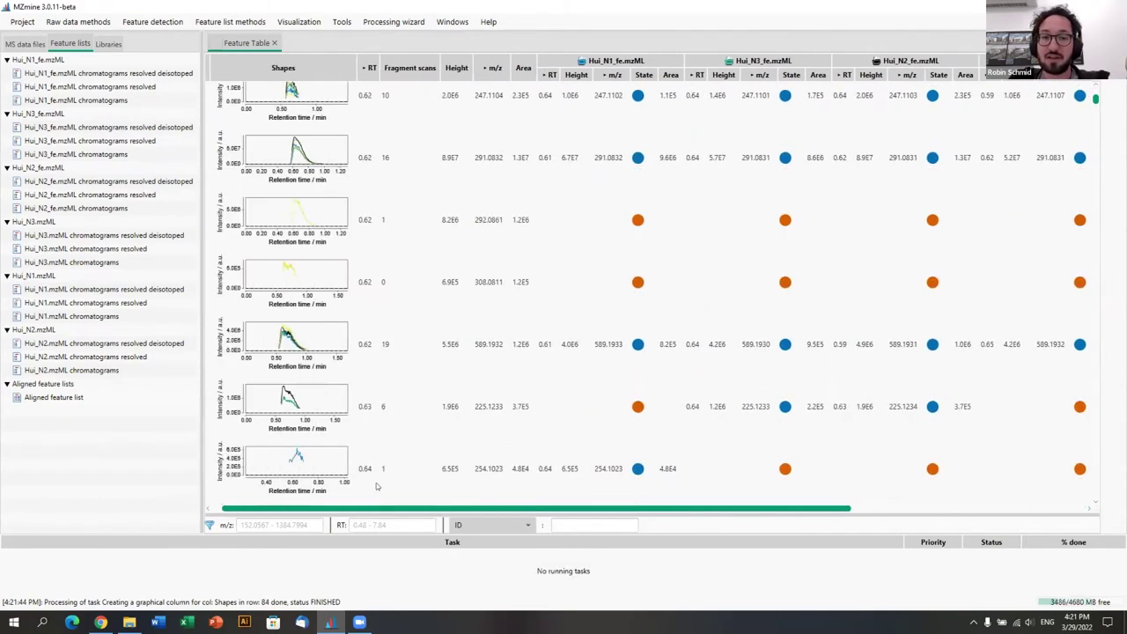
left_click(475, 70)
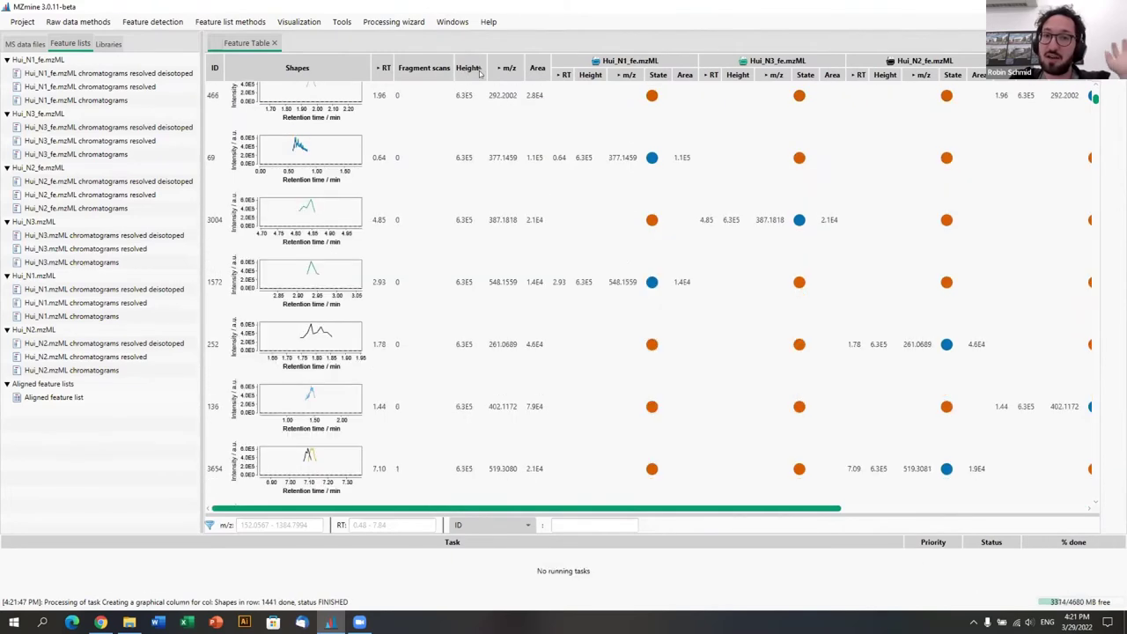
left_click(480, 72)
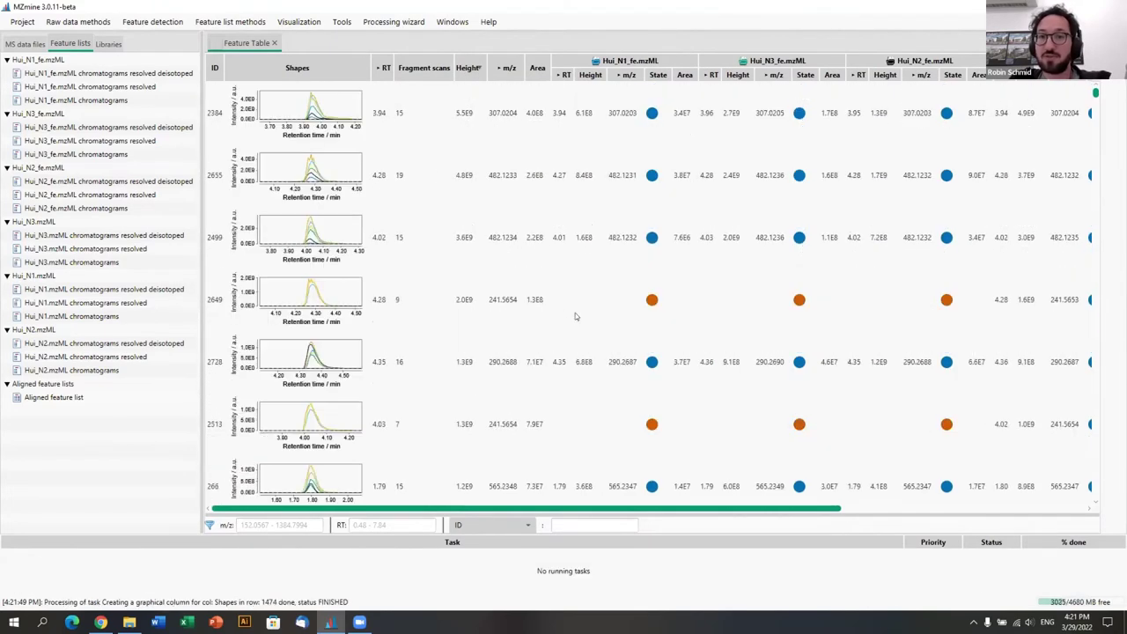
Step: Examine the missing features in row 2649 and compare them with the detected m/z values in the other samples
left_click_drag(634, 509, 925, 554)
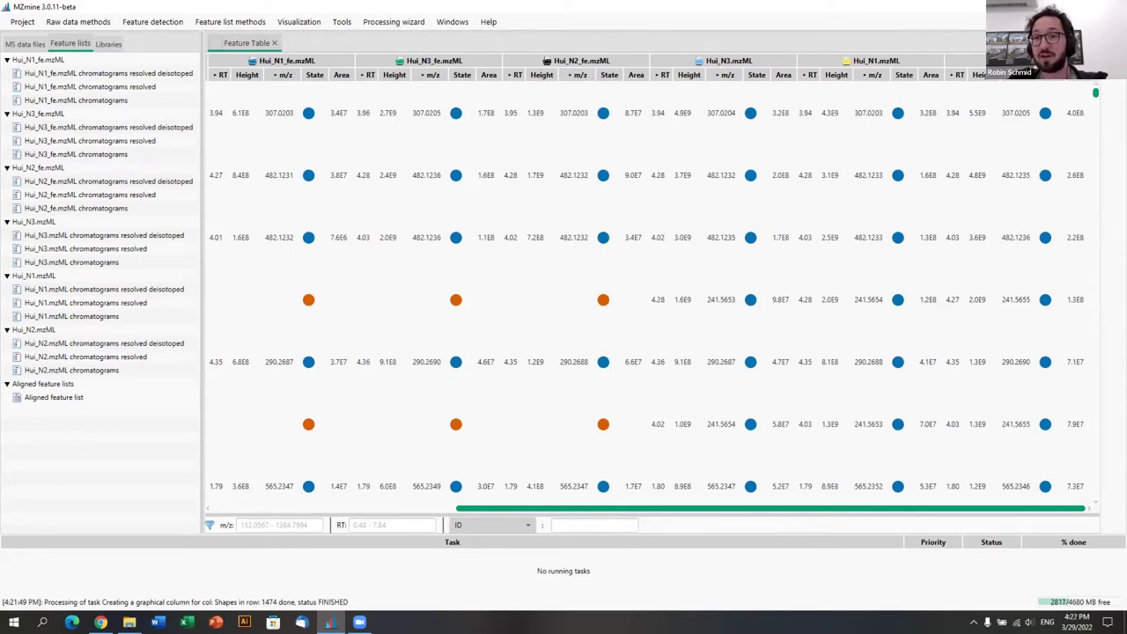
left_click_drag(306, 305, 604, 300)
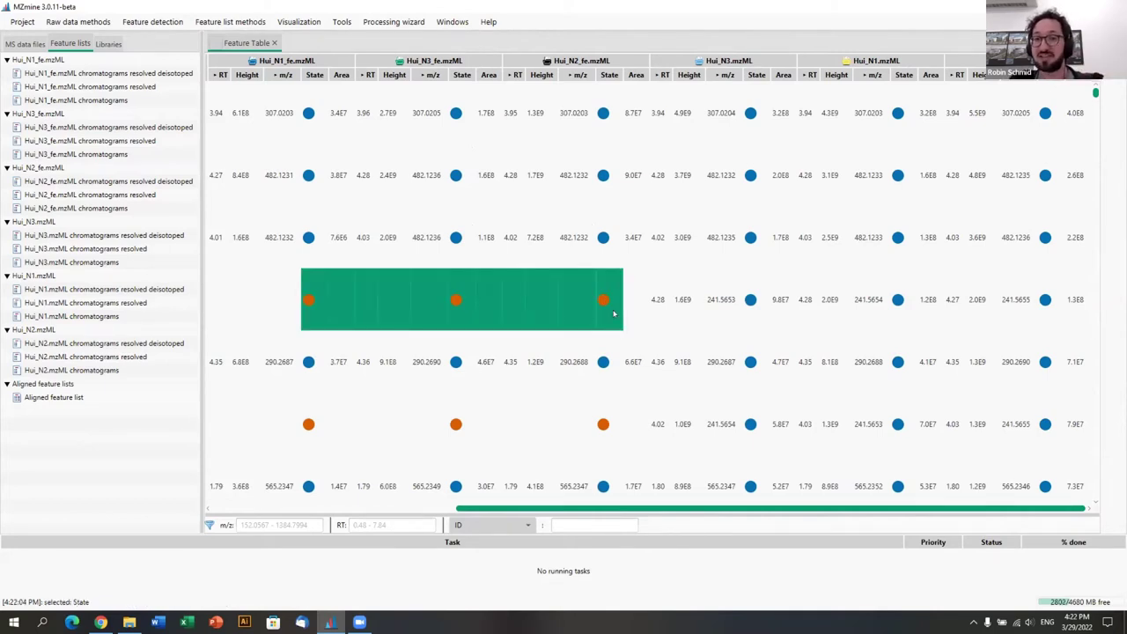
left_click(722, 306)
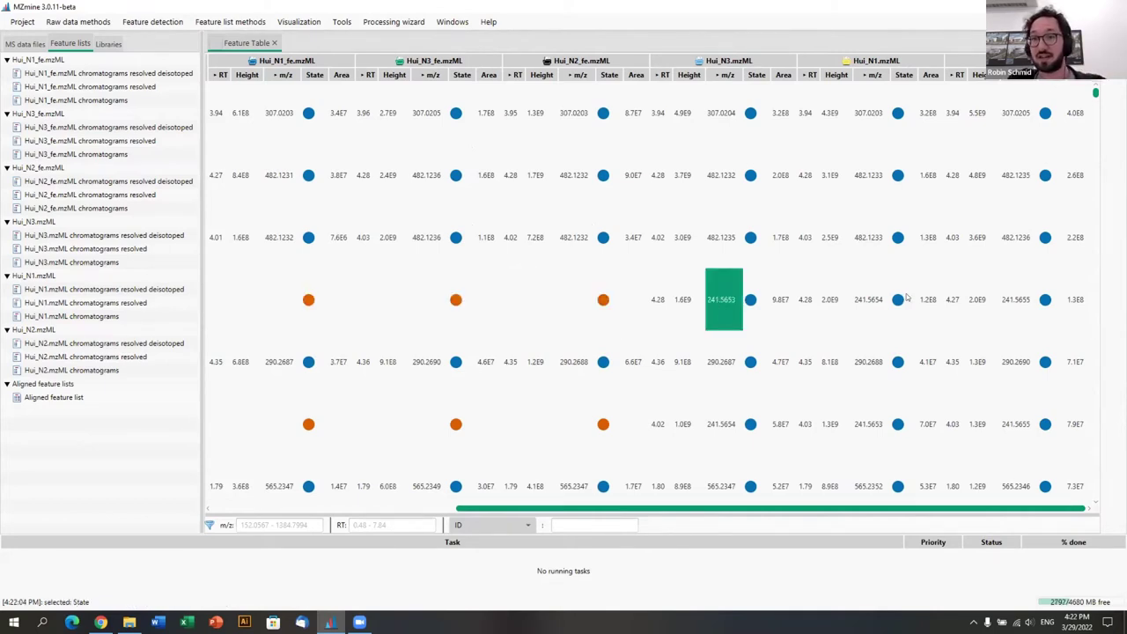
left_click_drag(762, 510, 517, 508)
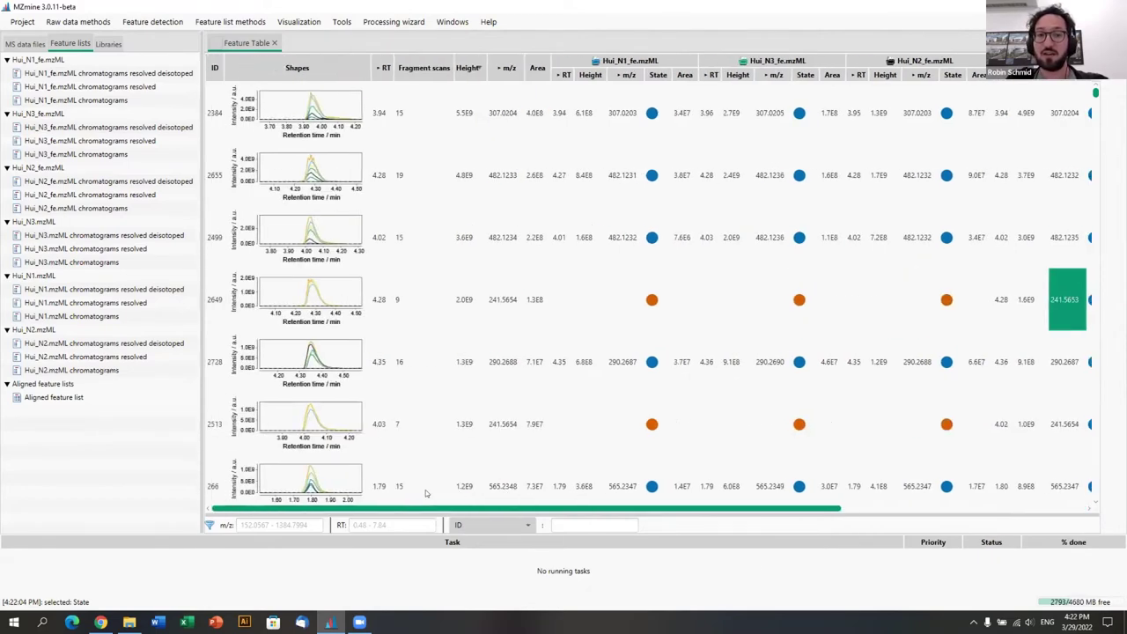
Step: Widen the Shapes column and inspect the overlaid peak shapes of the most intense aligned features
left_click_drag(367, 63, 596, 63)
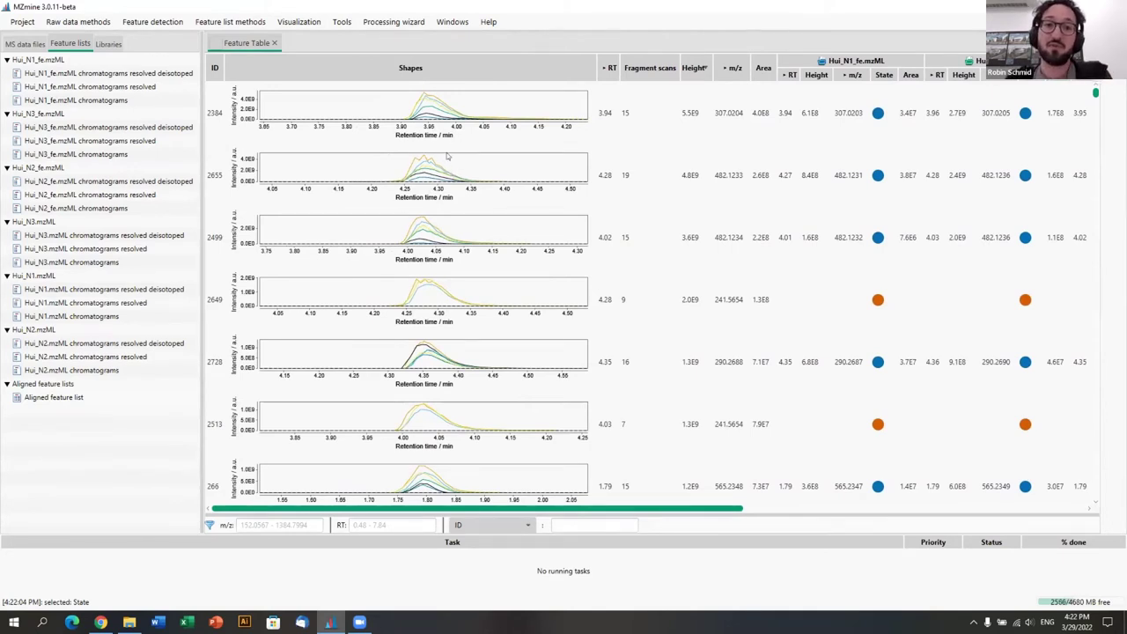
scroll(664, 209, "down", 3)
scroll(663, 210, "down", 6)
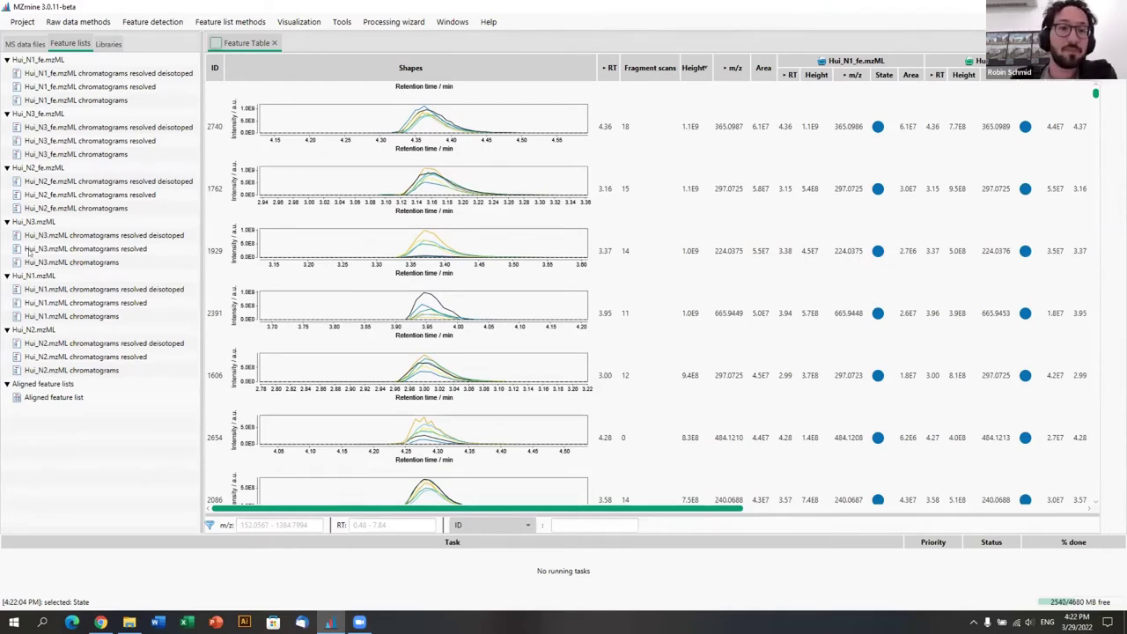
Step: Open the Feature list rows filter's parameters for the aligned feature list
left_click(51, 400)
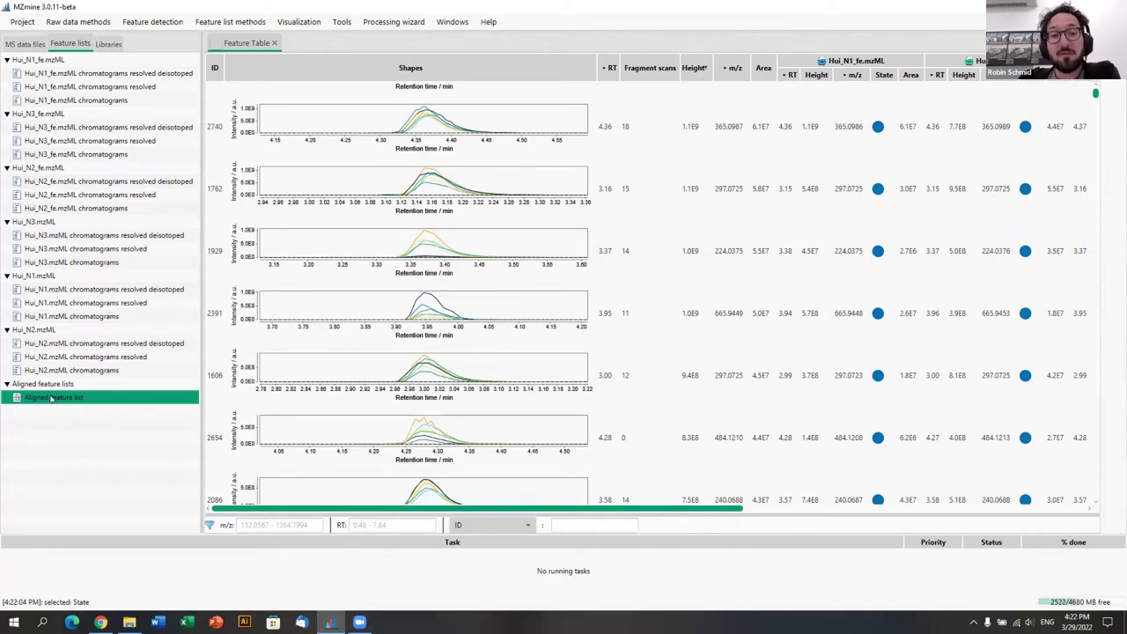
key("alt+l")
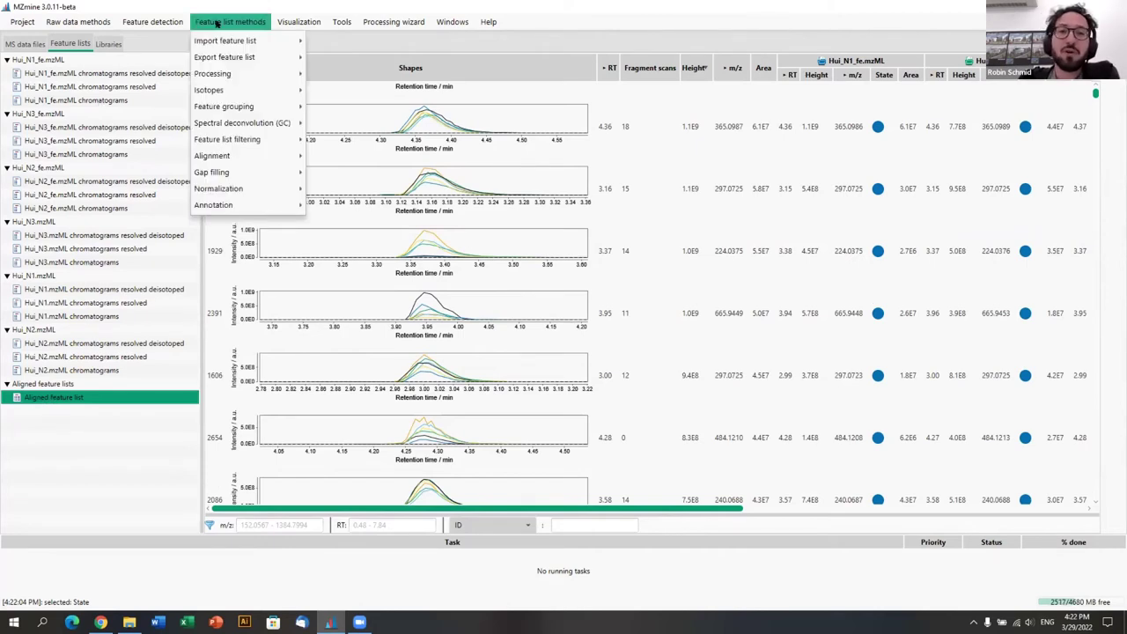
mouse_move(231, 85)
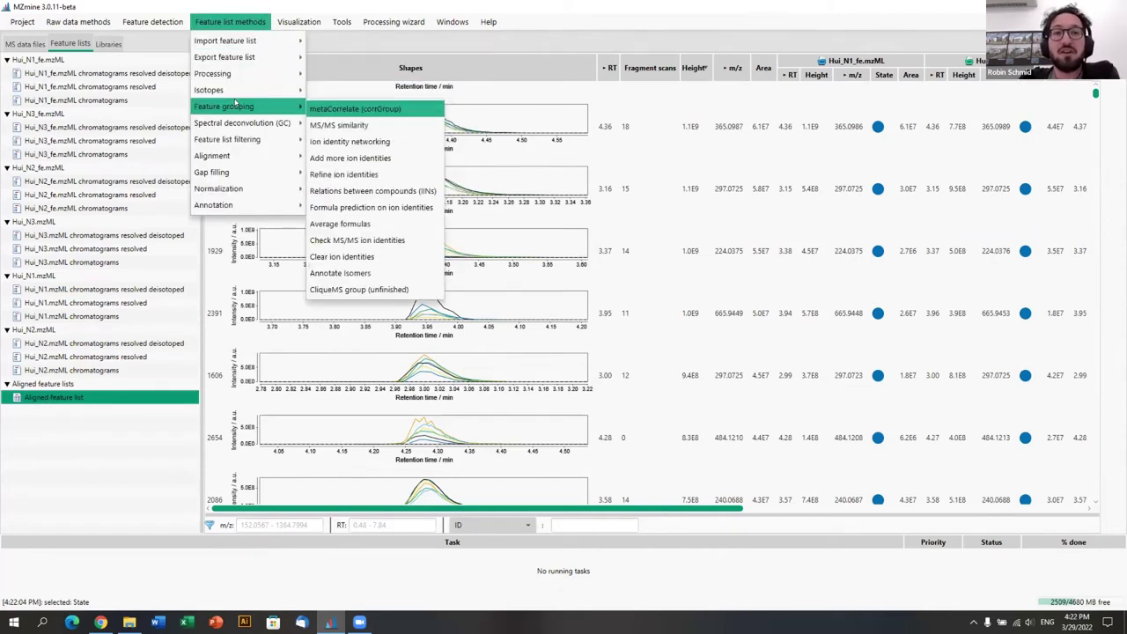
mouse_move(247, 125)
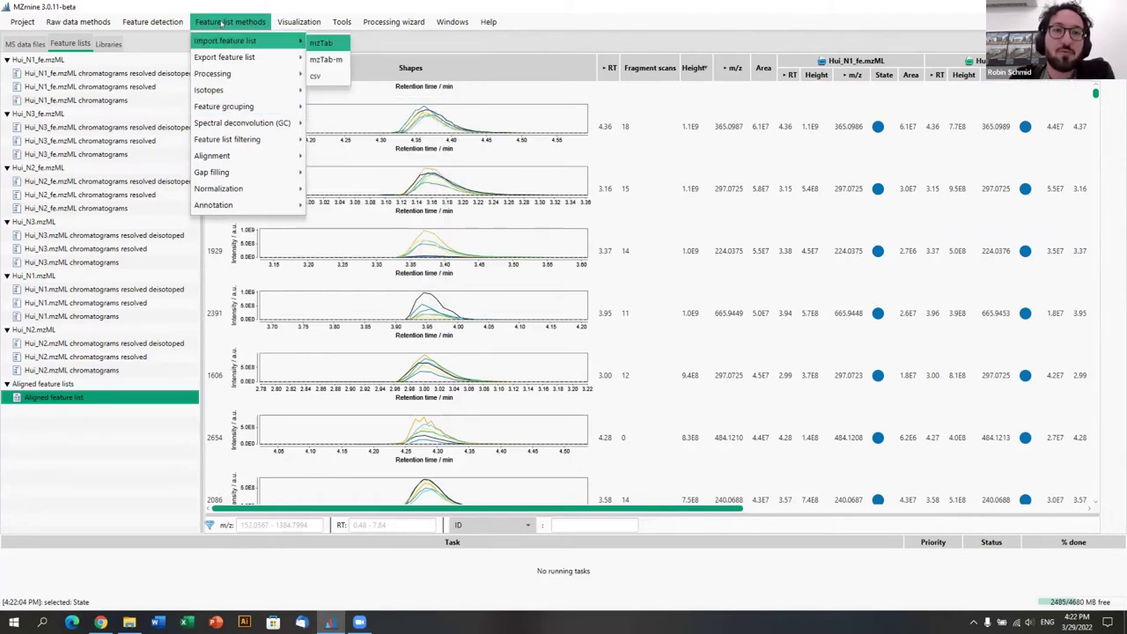
mouse_move(212, 144)
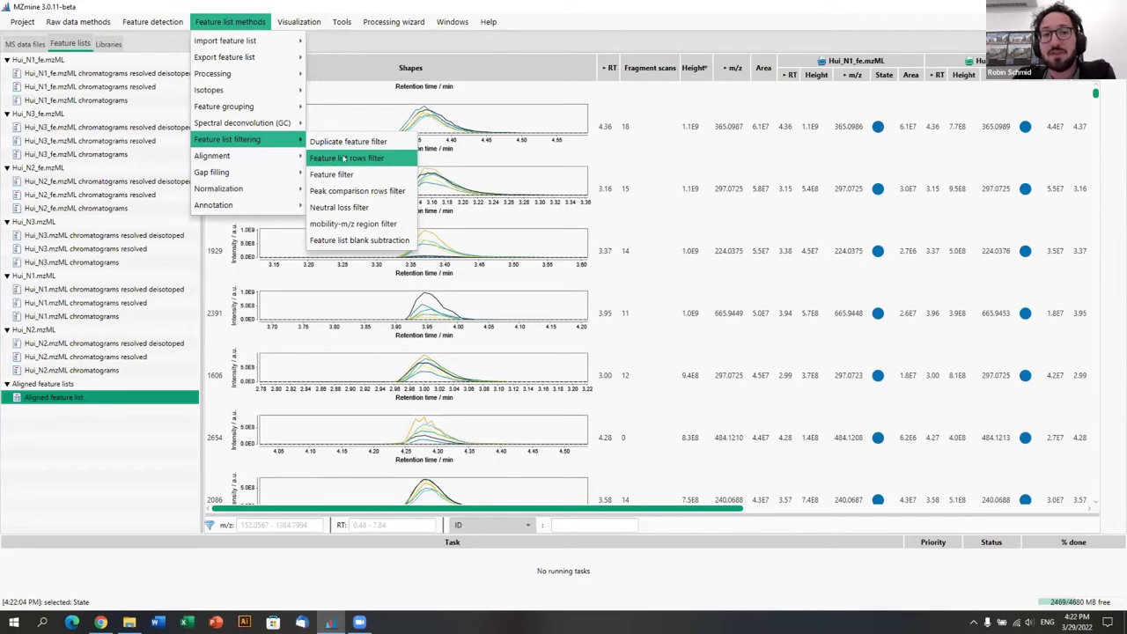
left_click(370, 158)
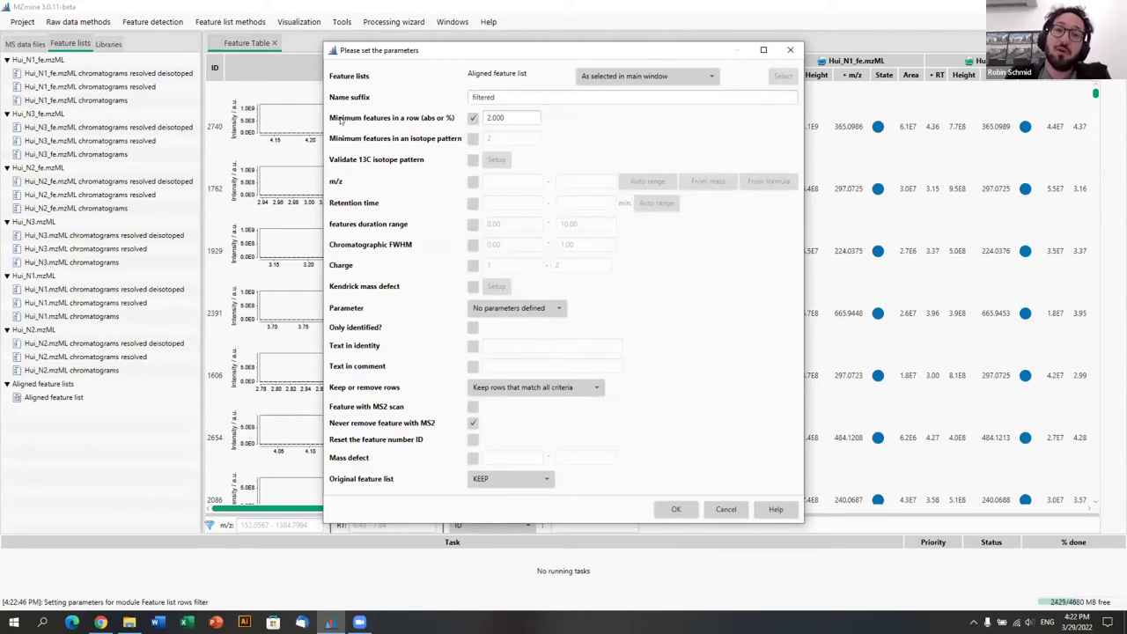
Step: Set the minimum features in a row to 2 and the name suffix to 2samples, and run the rows filter
key("Tab")
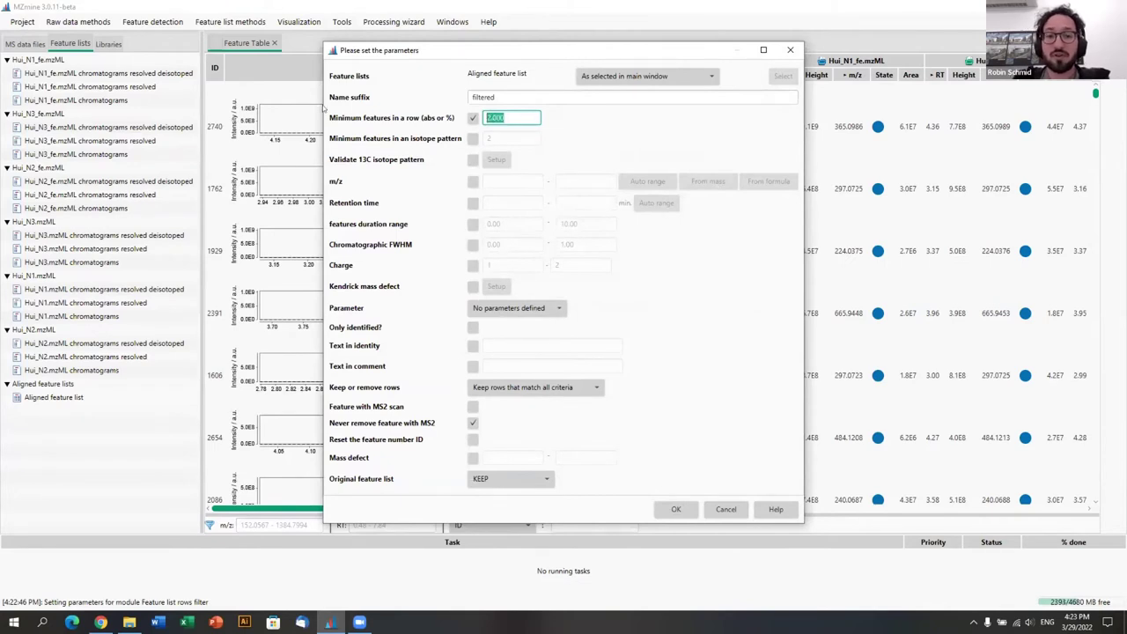
type("0.5")
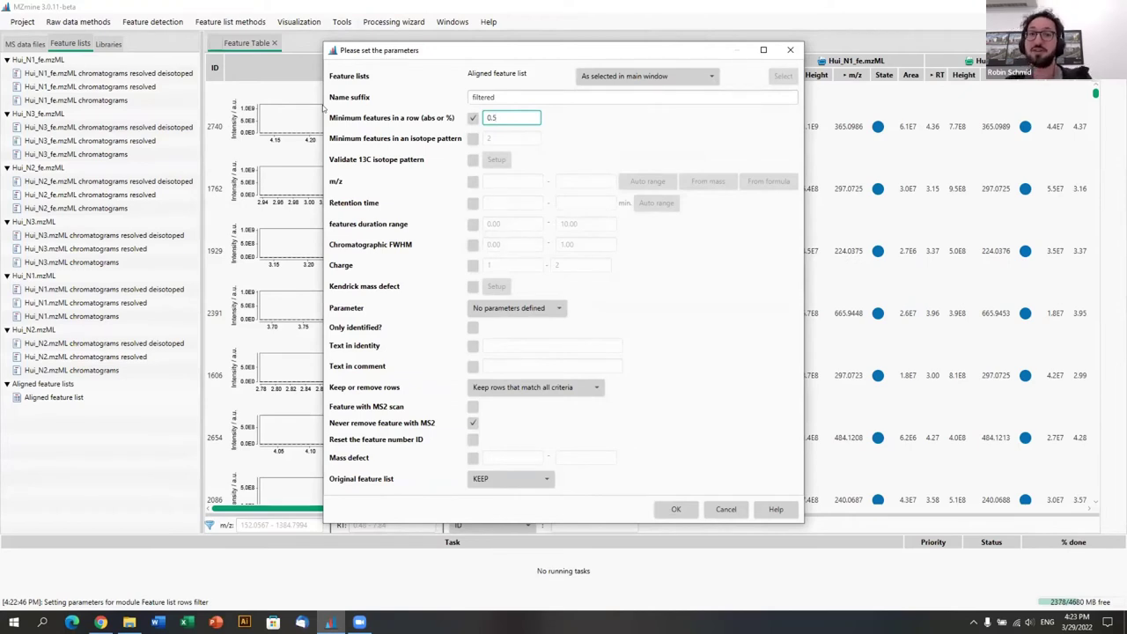
double_click(502, 118)
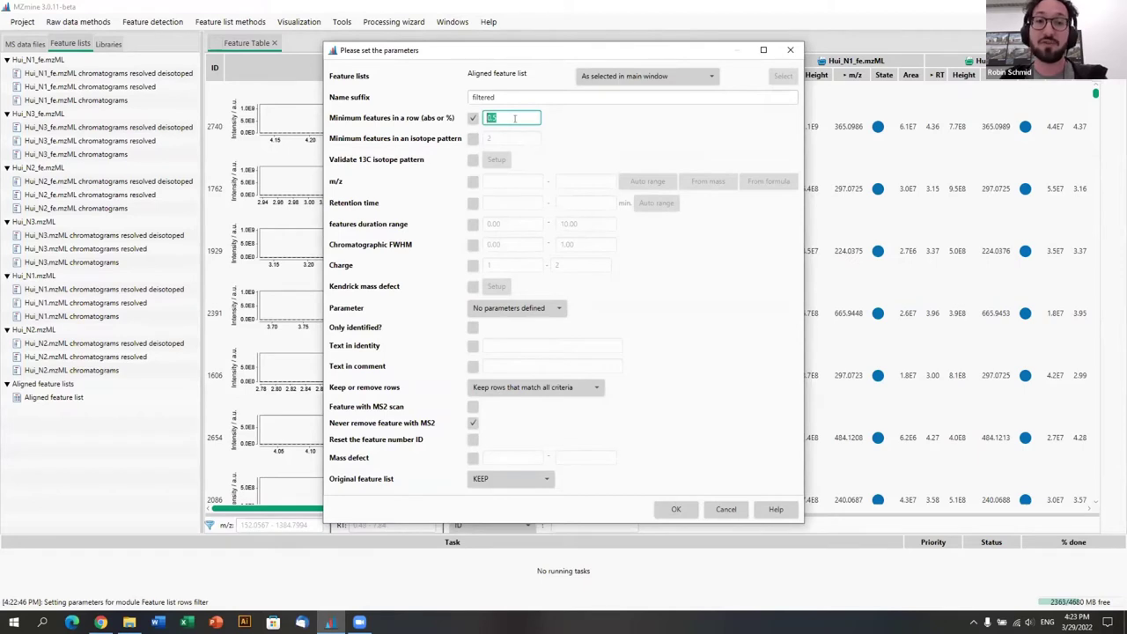
type("2")
key("shift+Tab")
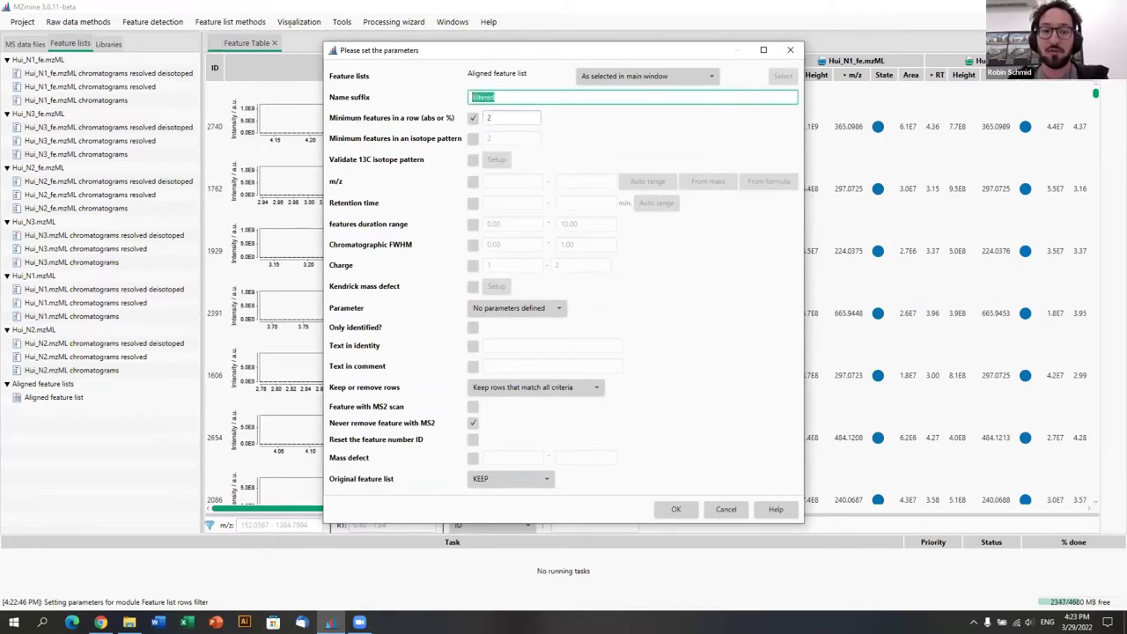
type("2")
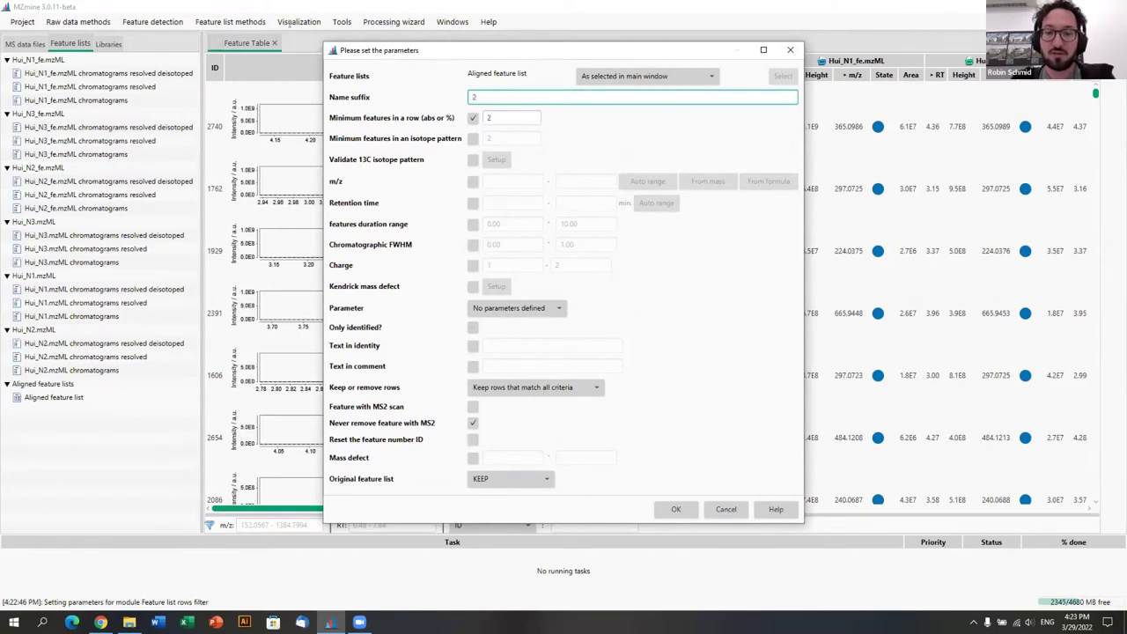
type("amples")
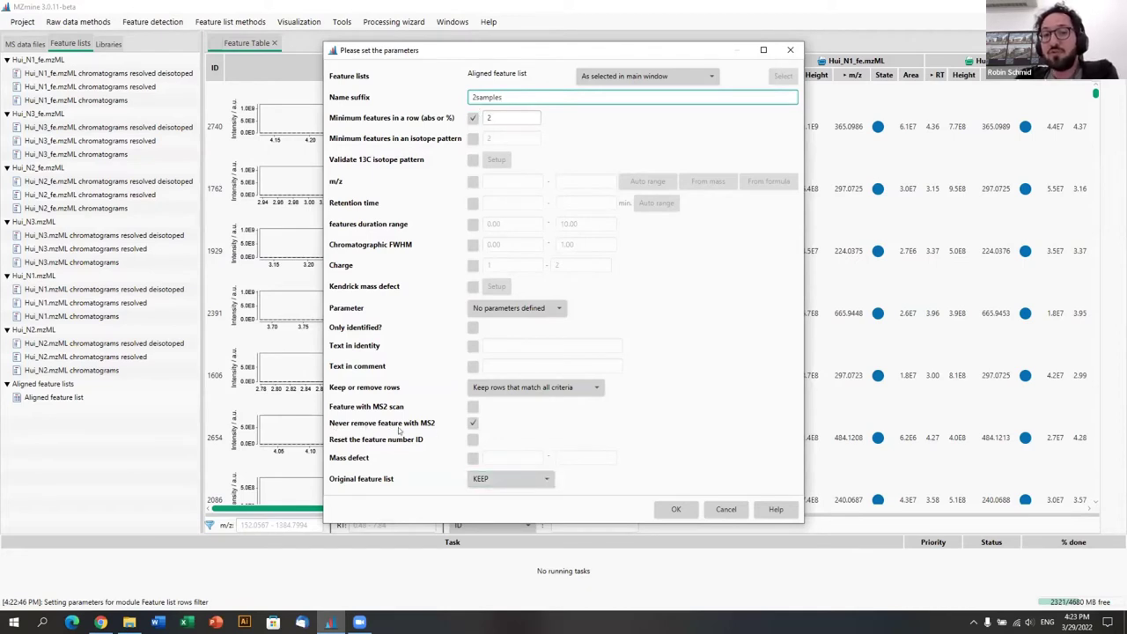
left_click(676, 509)
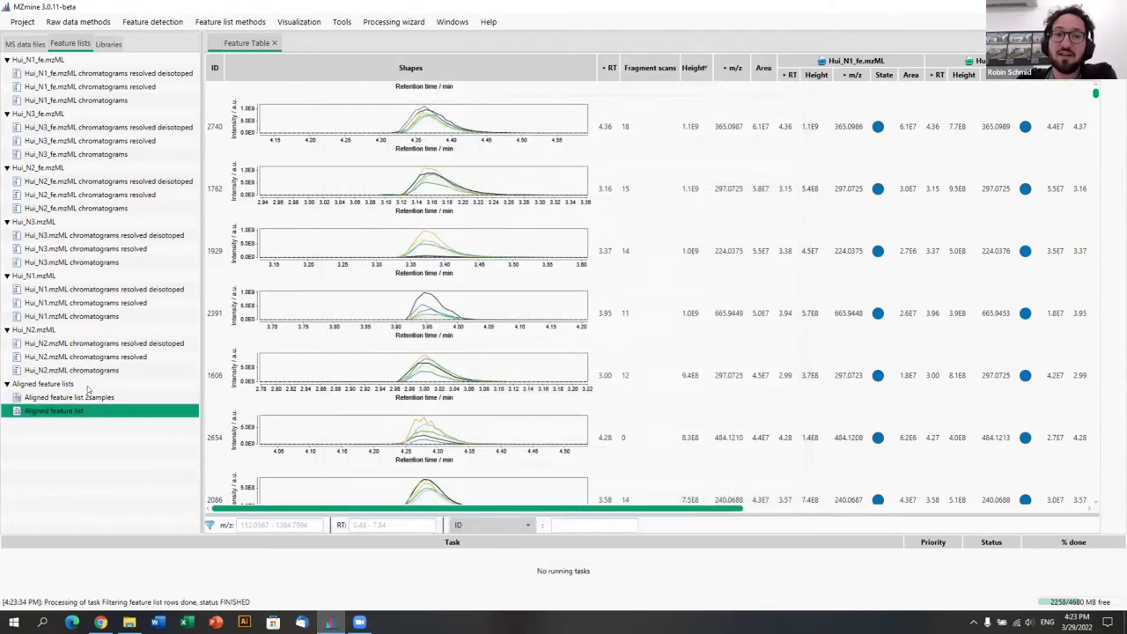
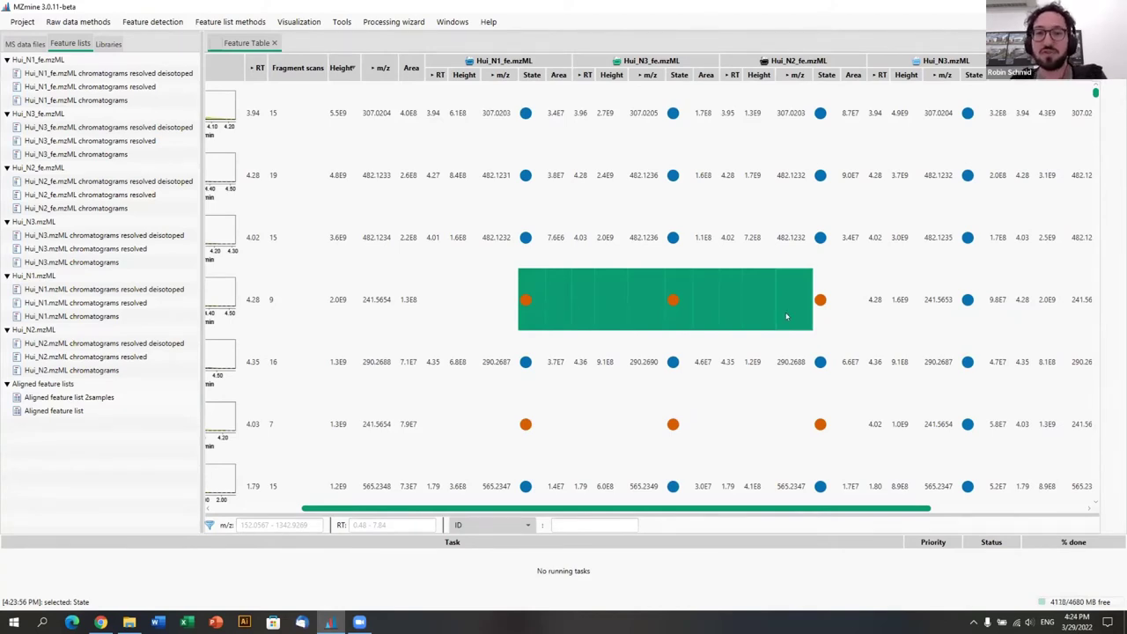
Step: Examine the empty Hui_N1_fe.mzML cells of row 2649 and its peak shape in the filtered feature table
left_click(478, 305)
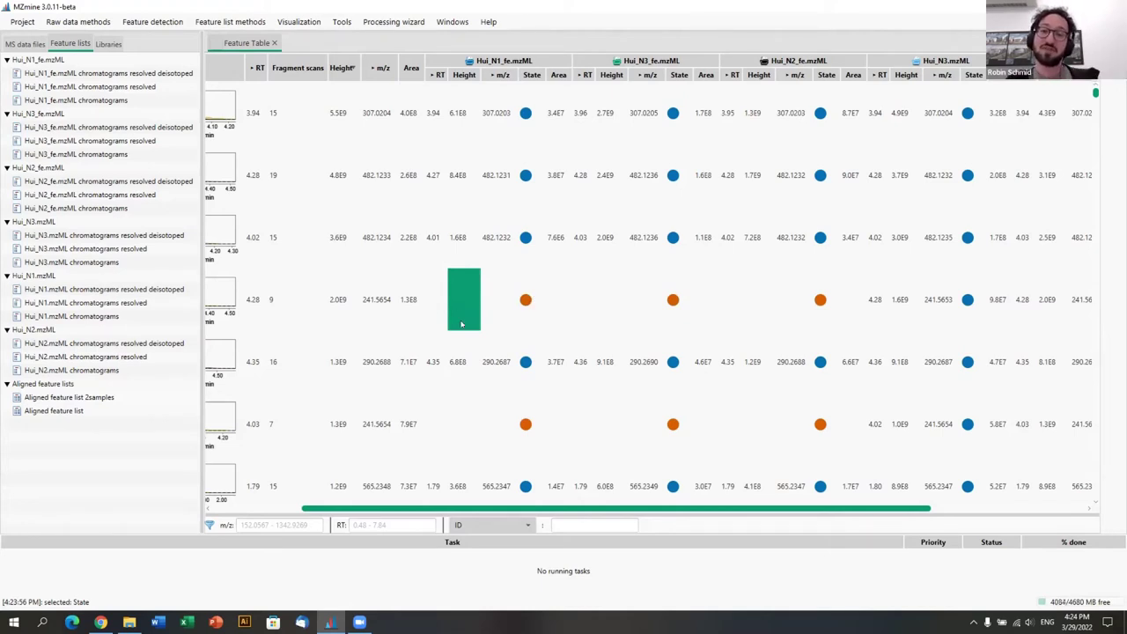
left_click(436, 298)
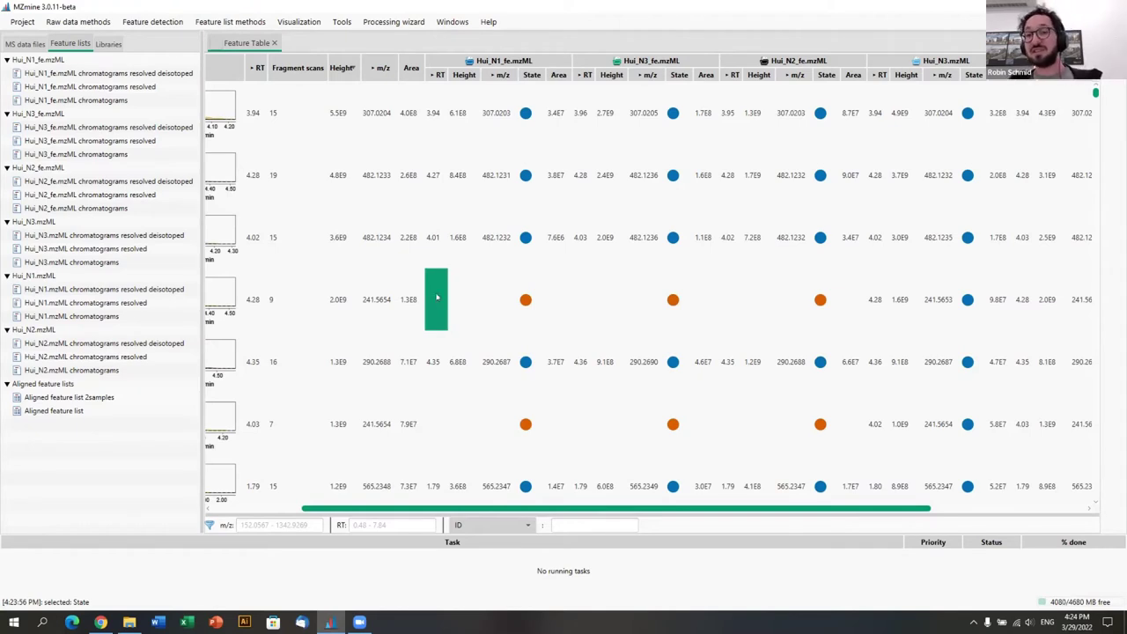
scroll(686, 329, "left", 3)
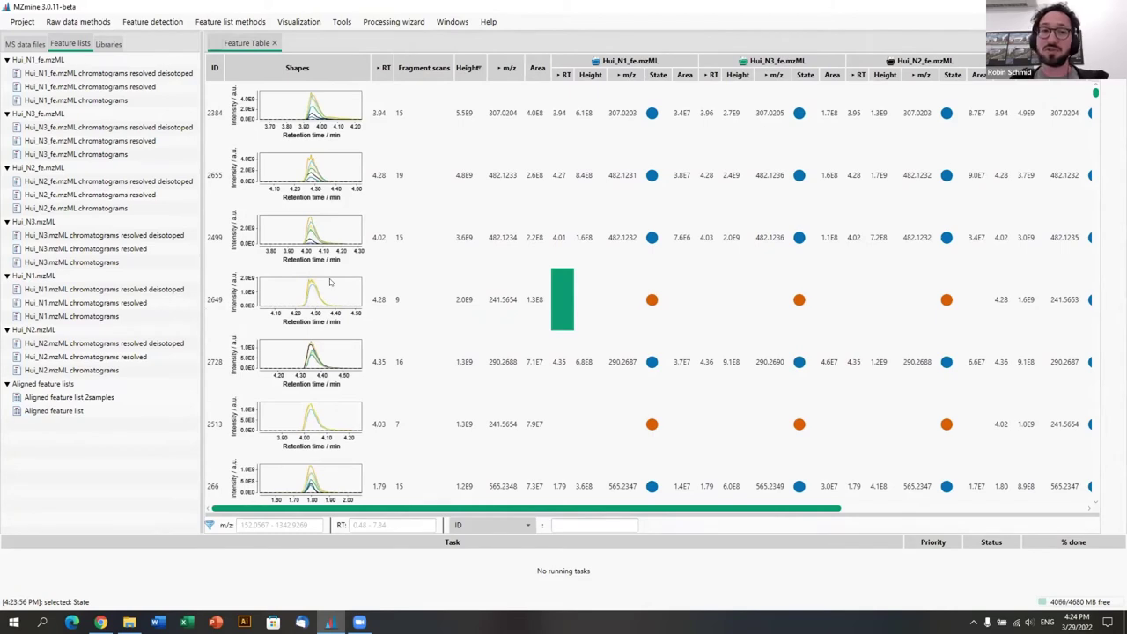
Step: Open the Peak finder gap-filling parameters for Aligned feature list 2samples and move the dialog clear of the missing features
left_click(58, 398)
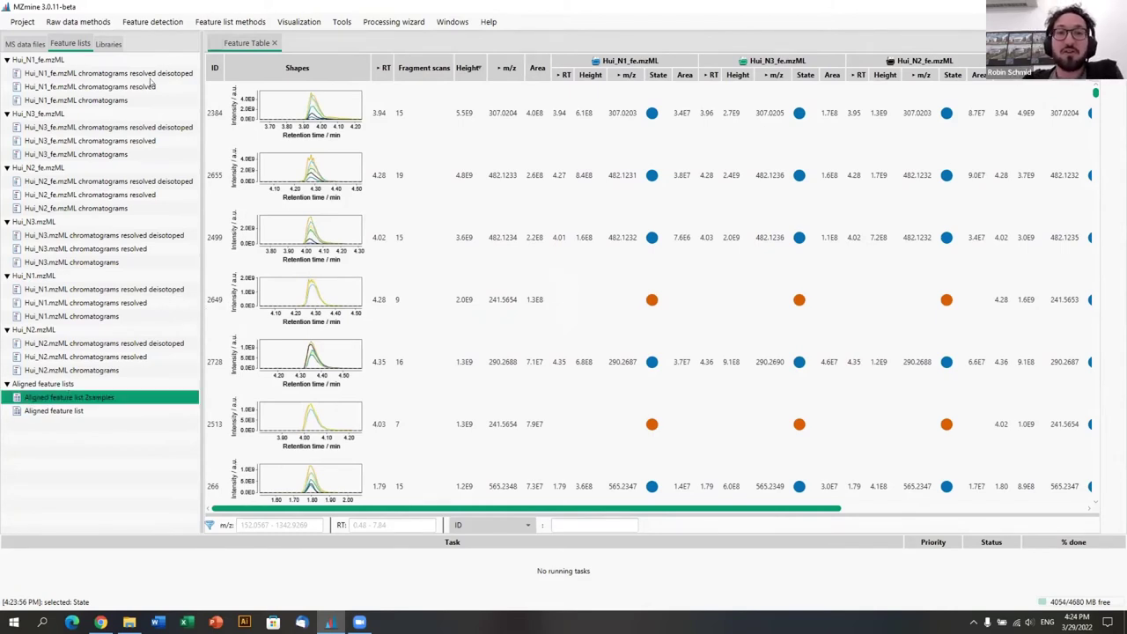
left_click(246, 23)
mouse_move(248, 173)
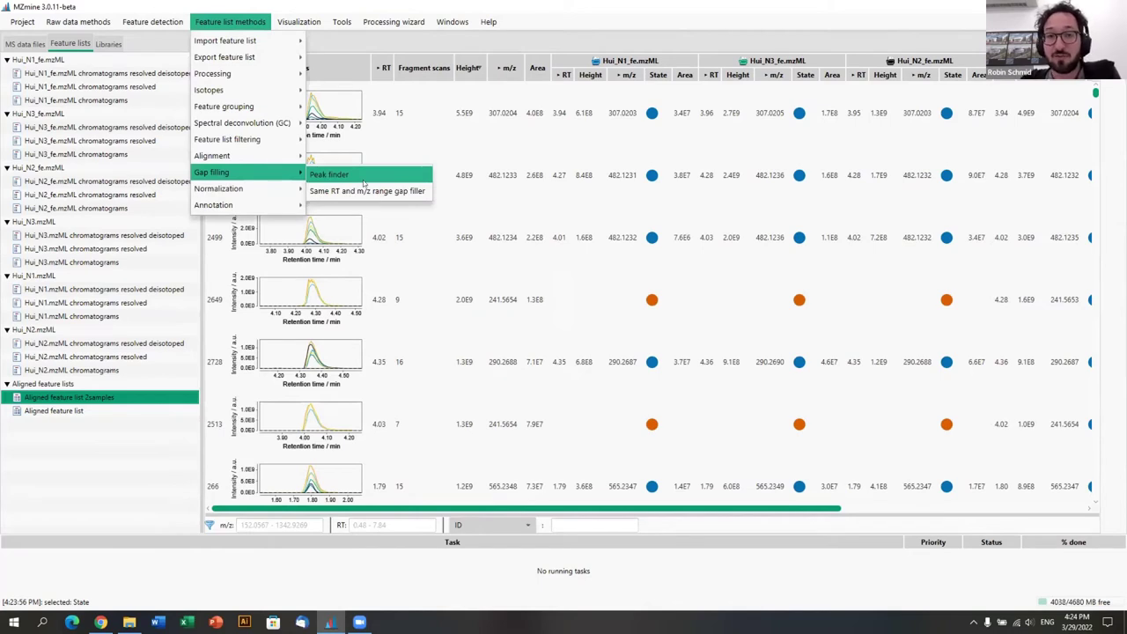
left_click(330, 174)
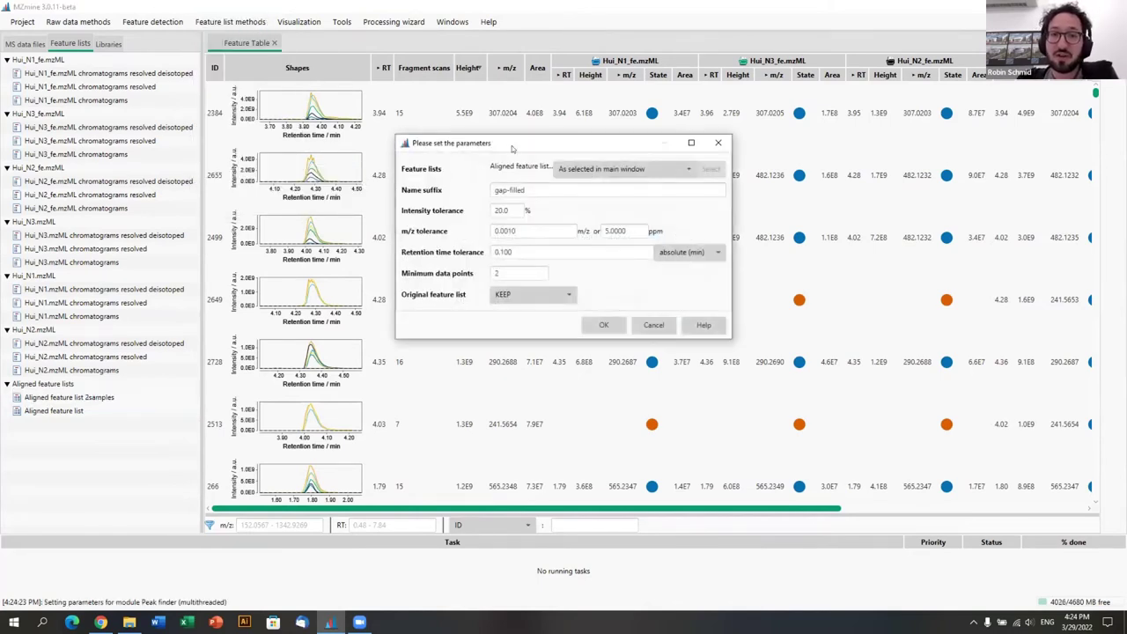
left_click_drag(519, 145, 333, 98)
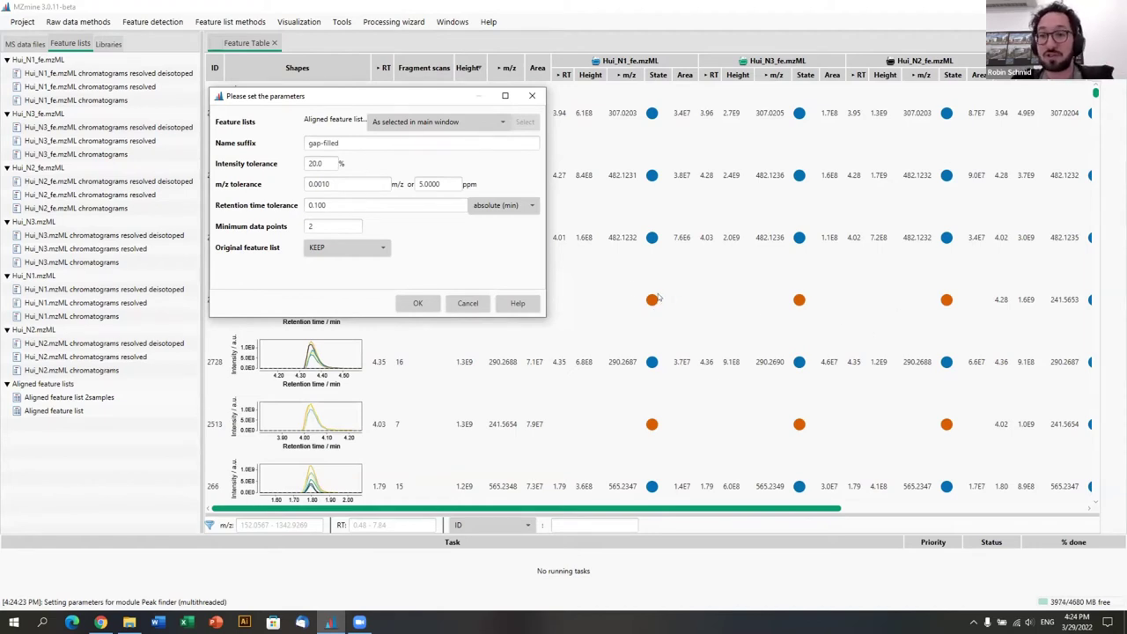
Step: Review the Peak finder's intensity tolerance, m/z tolerance and retention time tolerance
left_click(315, 165)
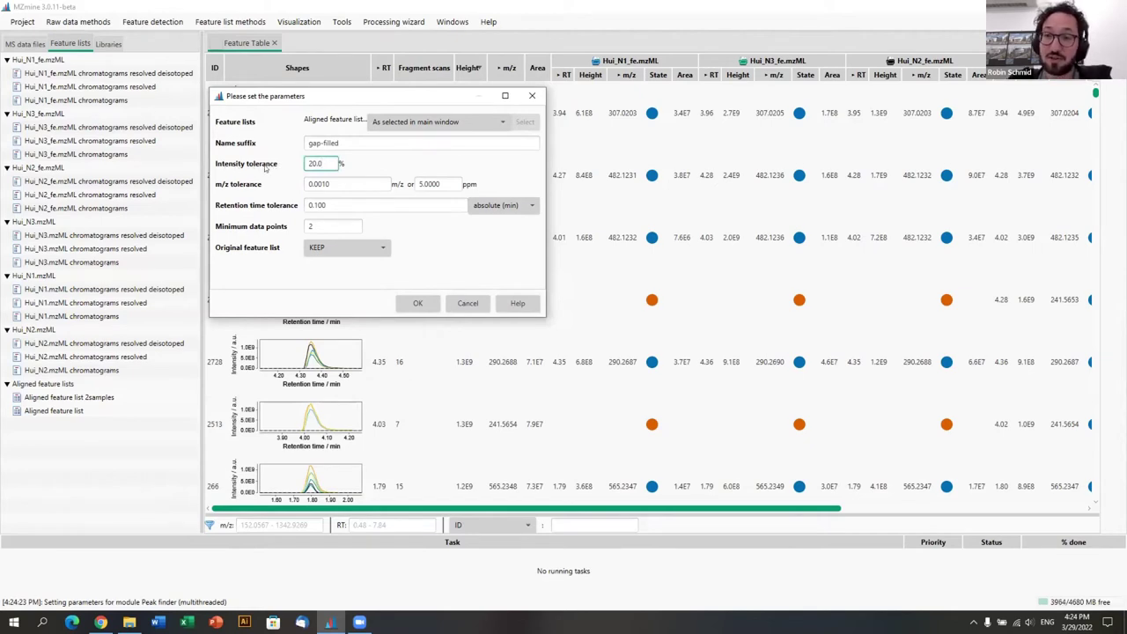
mouse_move(265, 169)
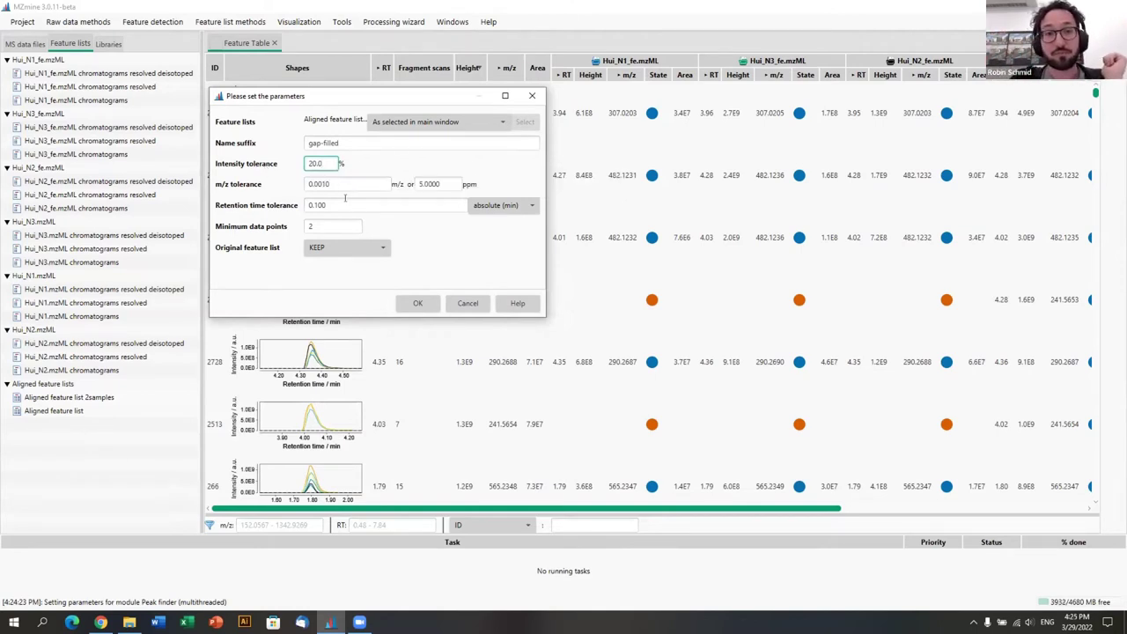
left_click(339, 184)
left_click(435, 183)
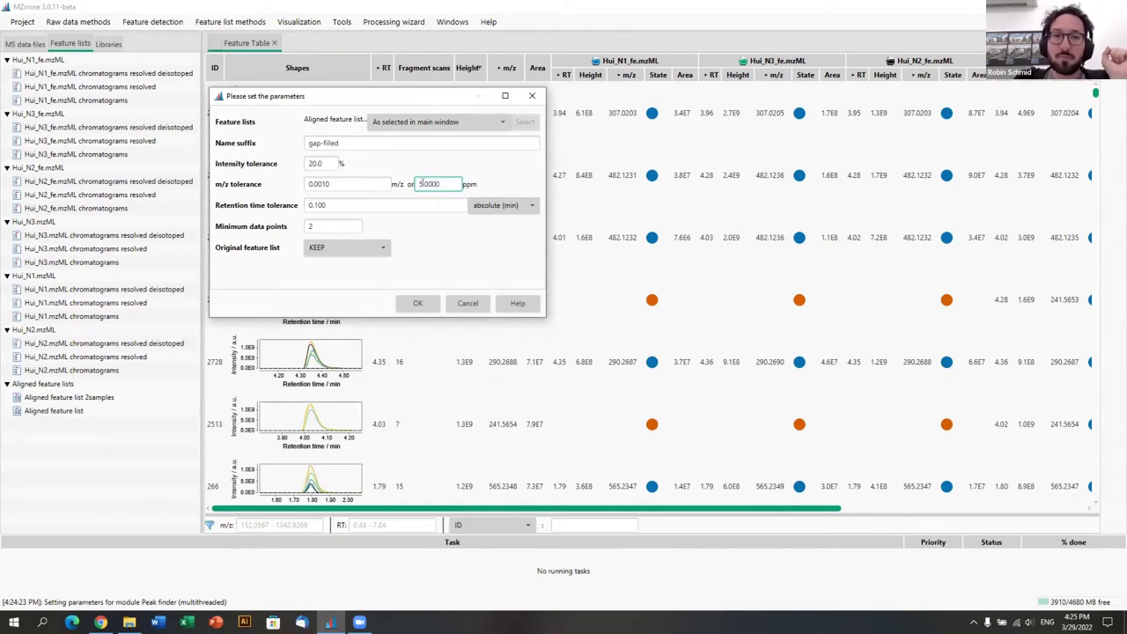
left_click(323, 206)
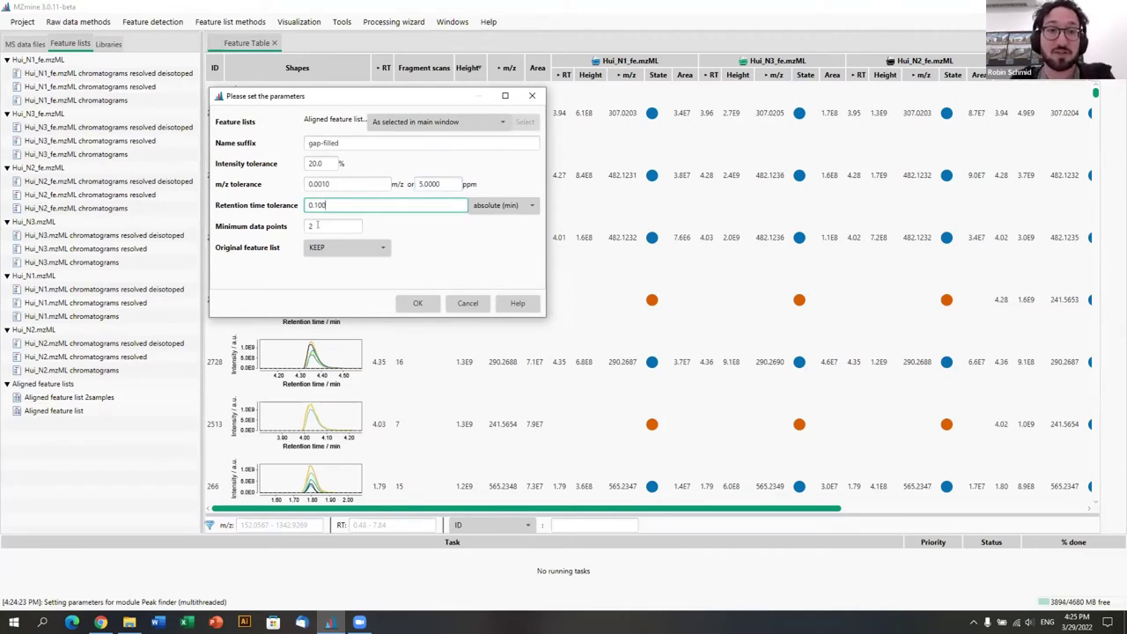
Step: Run the gap filling on Aligned feature list 2samples and open the gap-filled list's feature table to inspect a gap-filled feature state
left_click(425, 304)
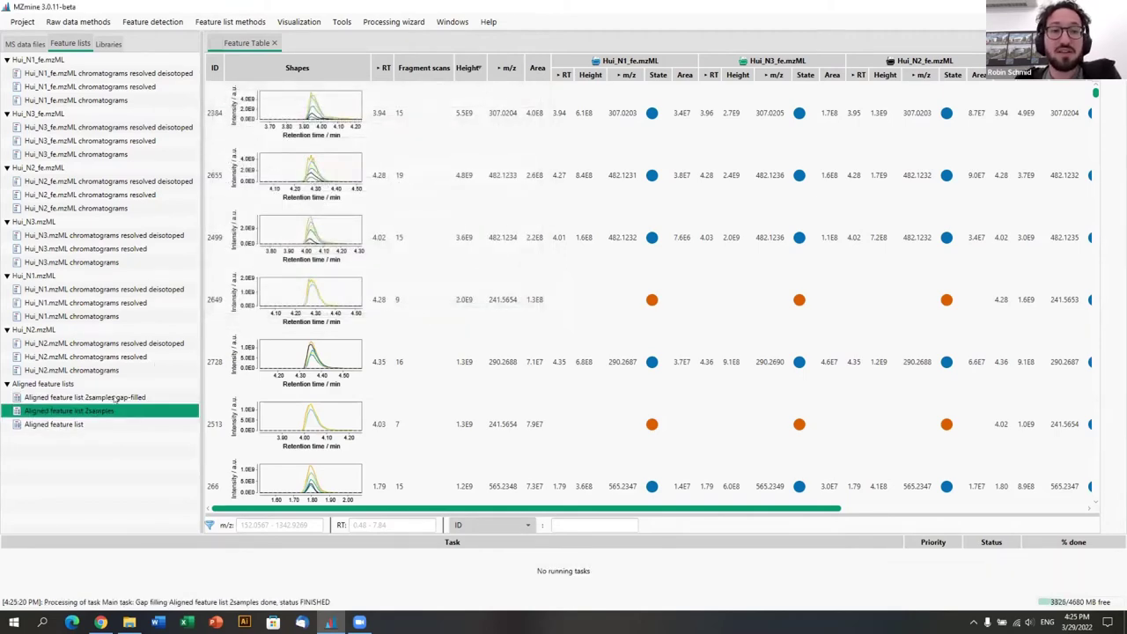
double_click(115, 397)
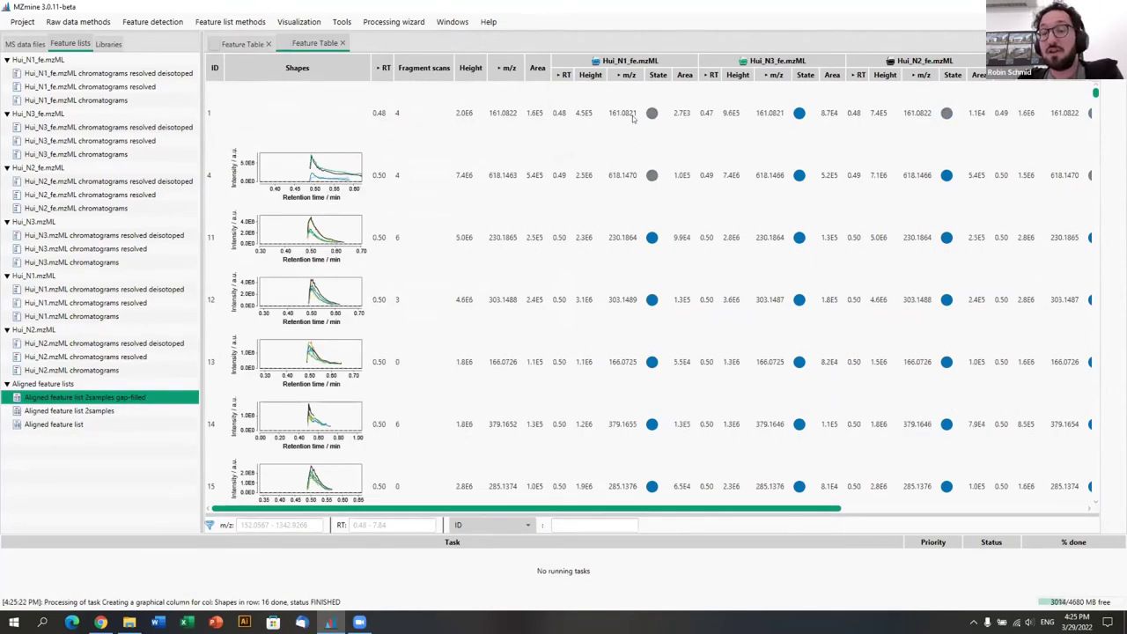
left_click(631, 119)
left_click(654, 120)
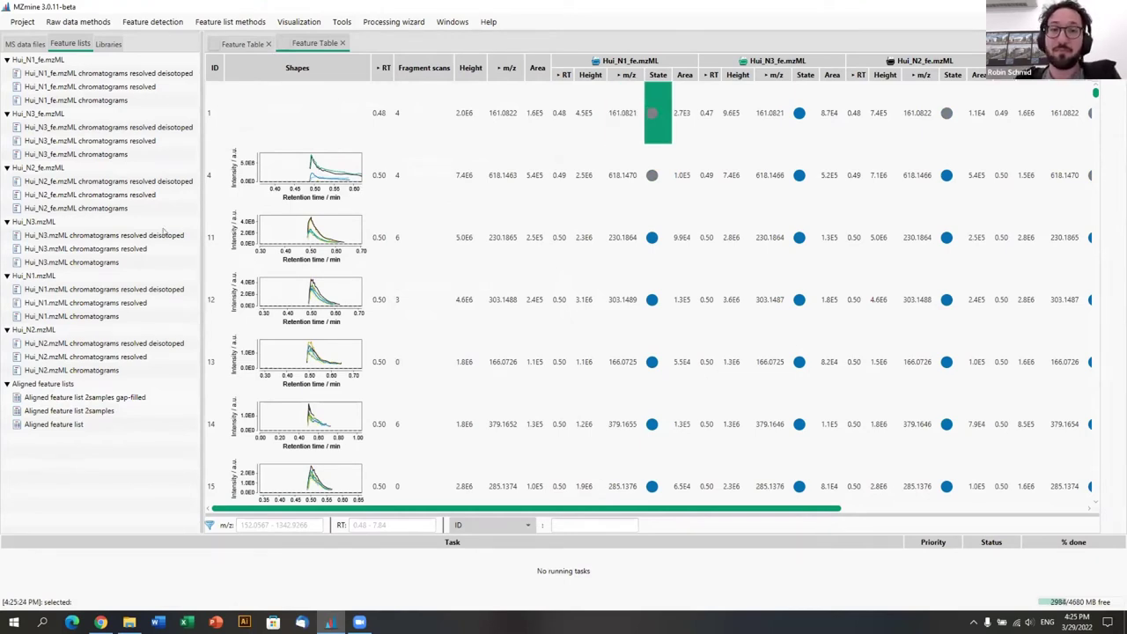
left_click(105, 398)
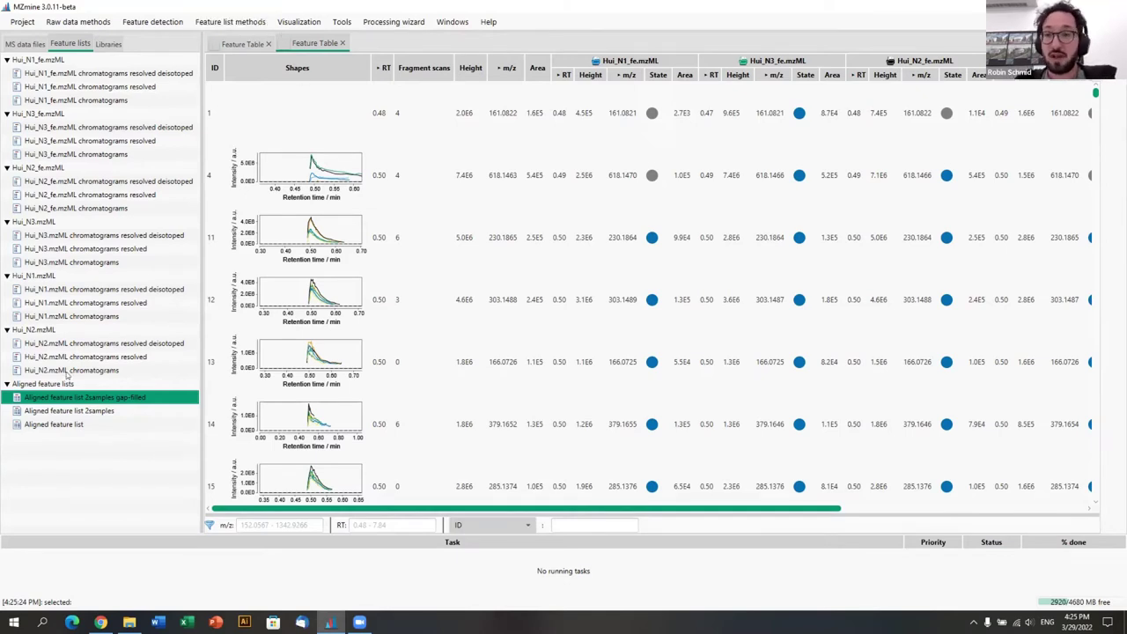
left_click(216, 23)
mouse_move(213, 135)
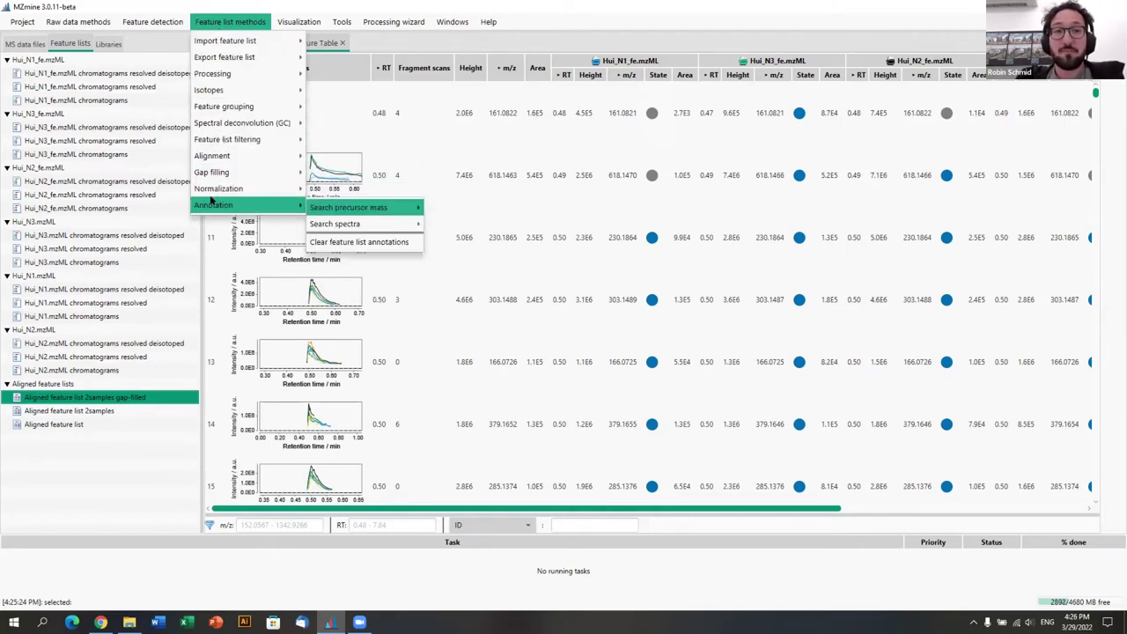
mouse_move(227, 58)
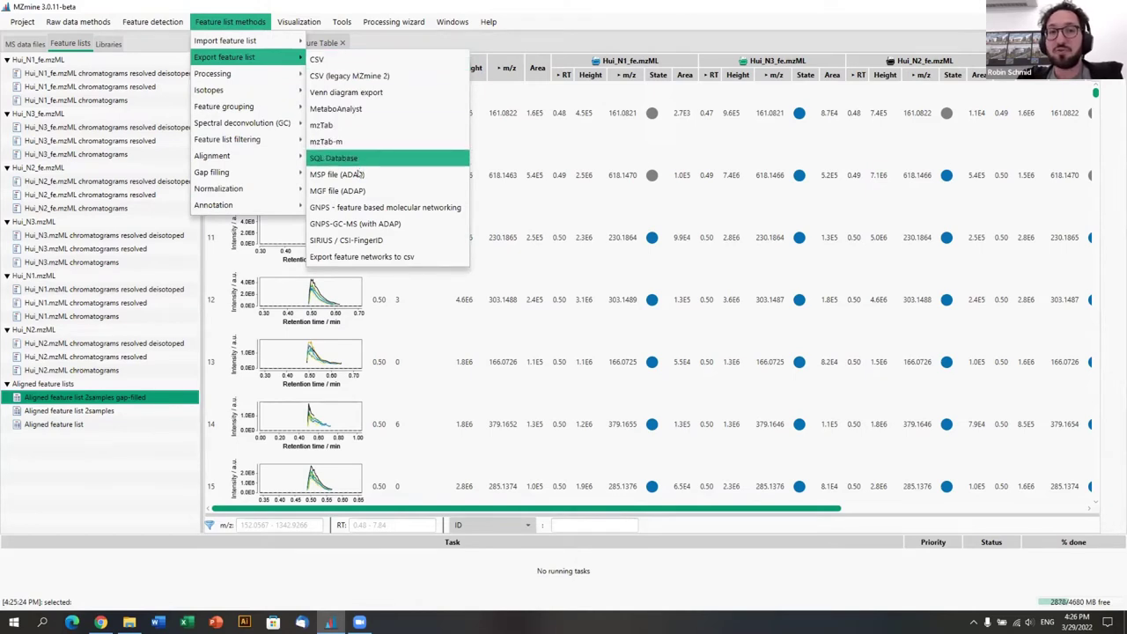
left_click(320, 241)
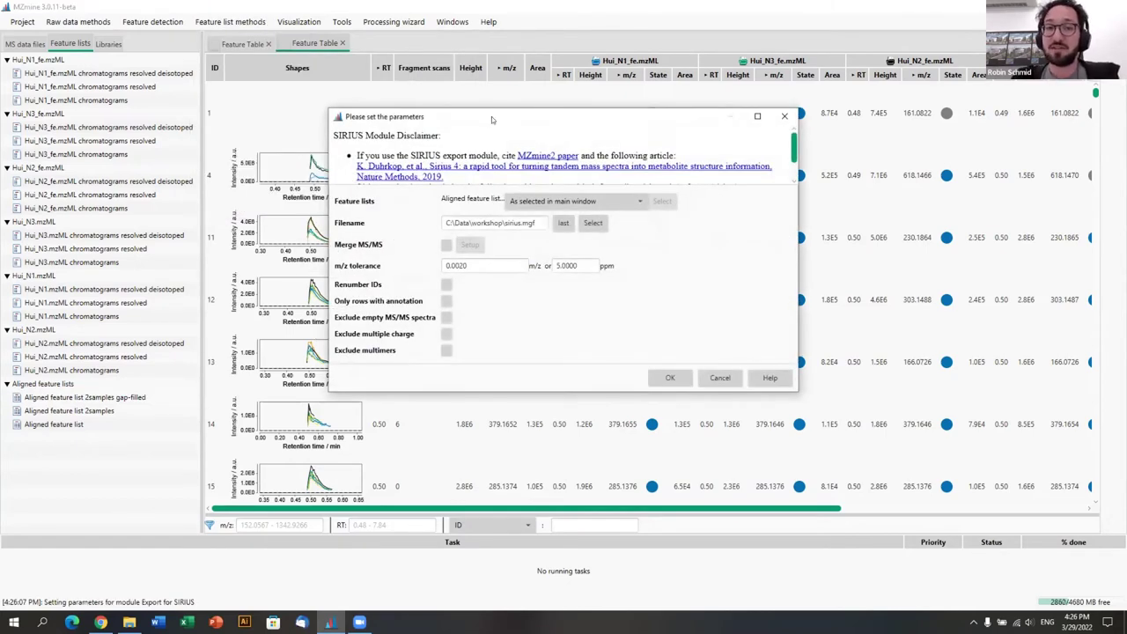
left_click_drag(491, 119, 398, 92)
left_click(439, 196)
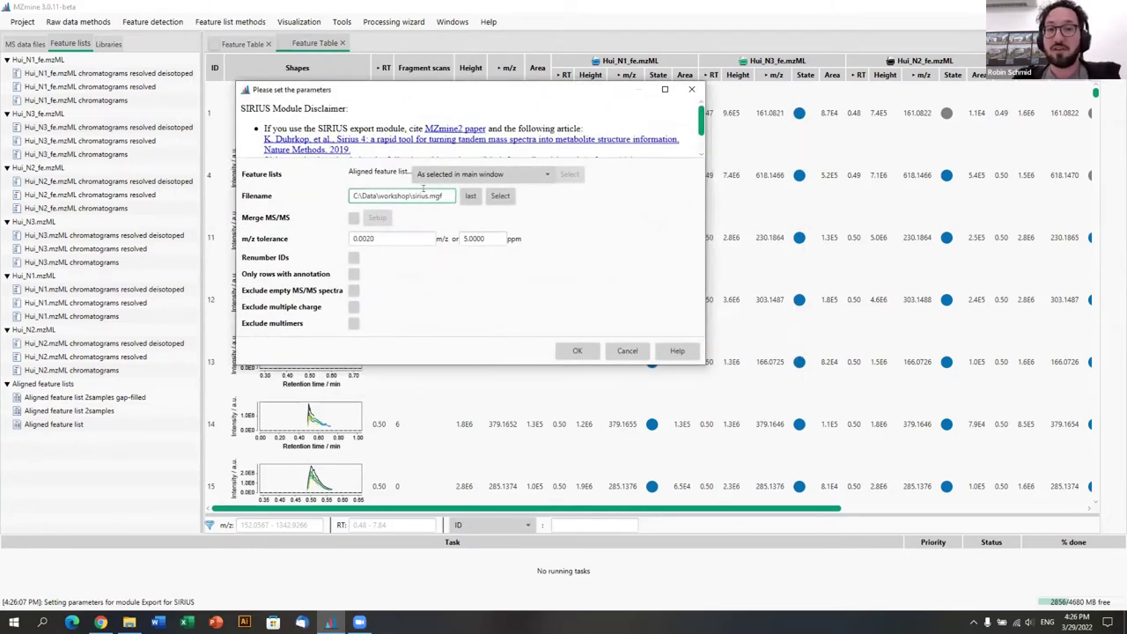
double_click(410, 196)
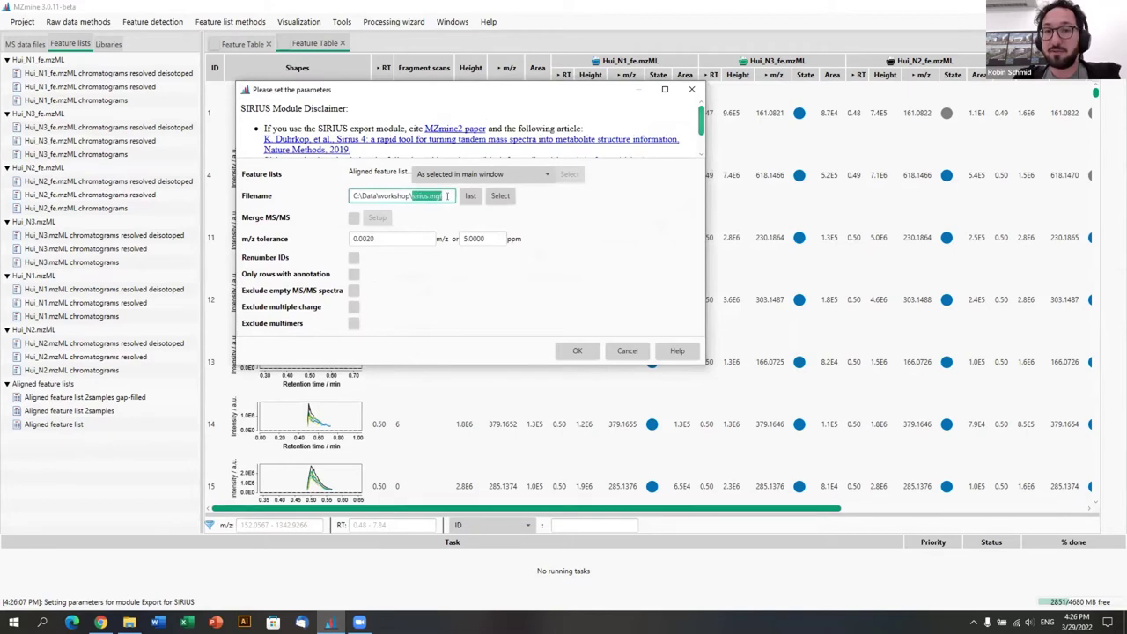
left_click(447, 270)
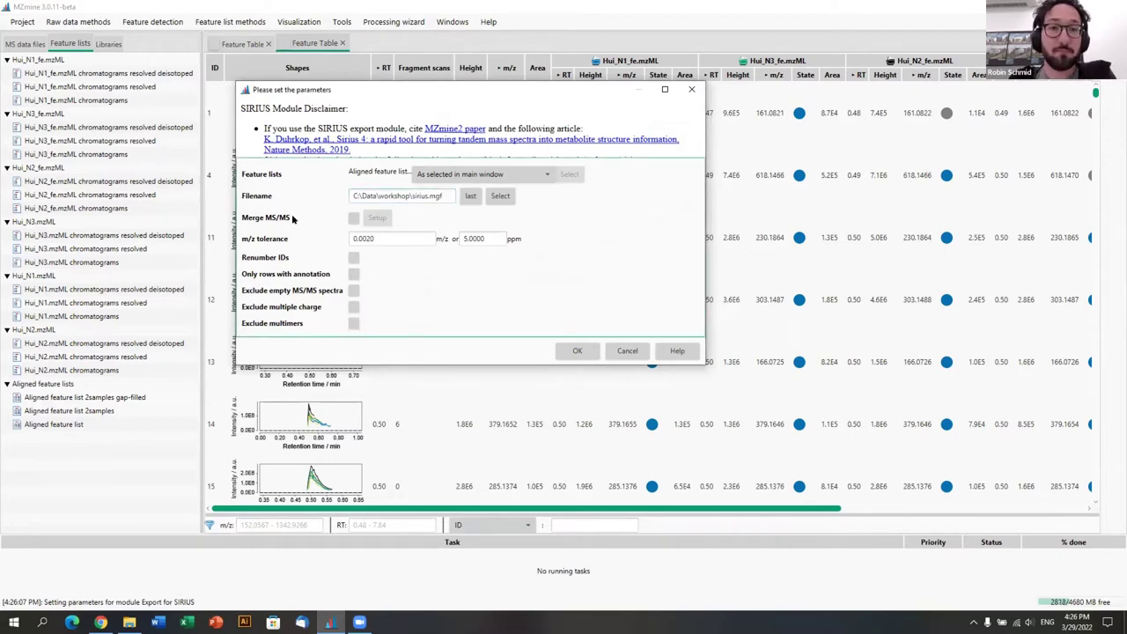
left_click(691, 89)
Step: Start a GNPS feature-based molecular networking export of the gap-filled aligned list with the filename C:\Data\workshop\workshop
left_click(79, 398)
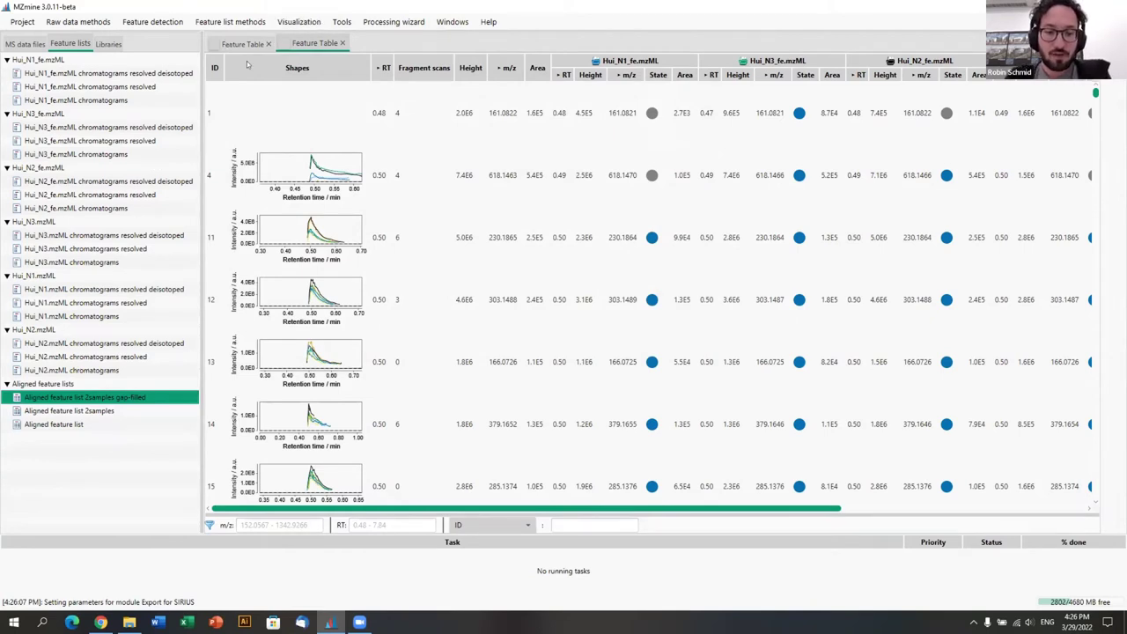
left_click(238, 22)
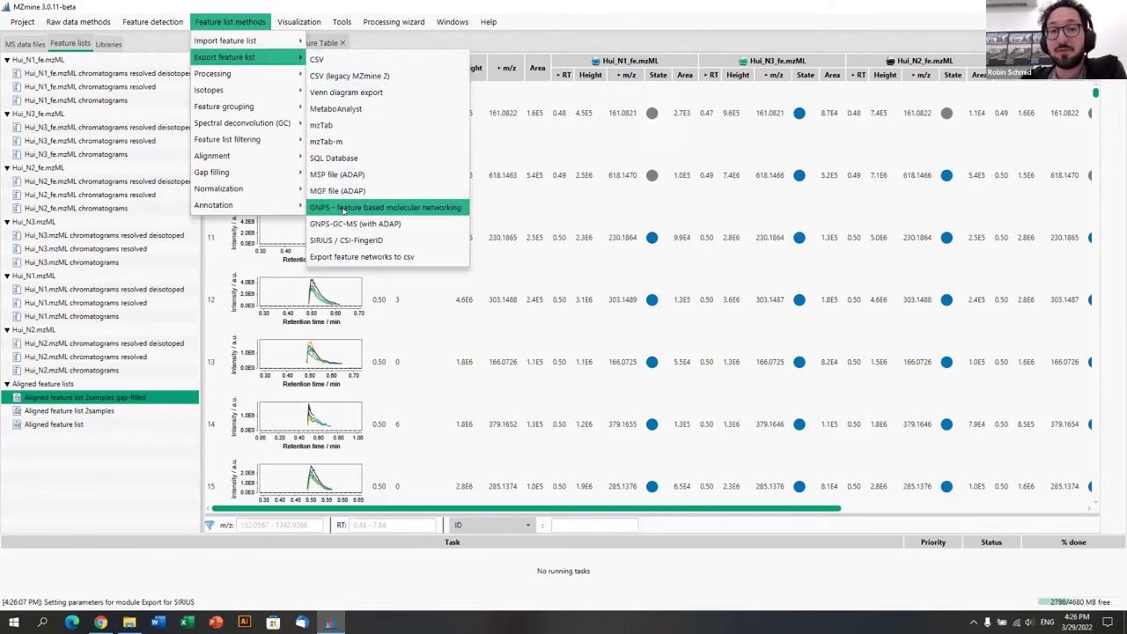
left_click(407, 209)
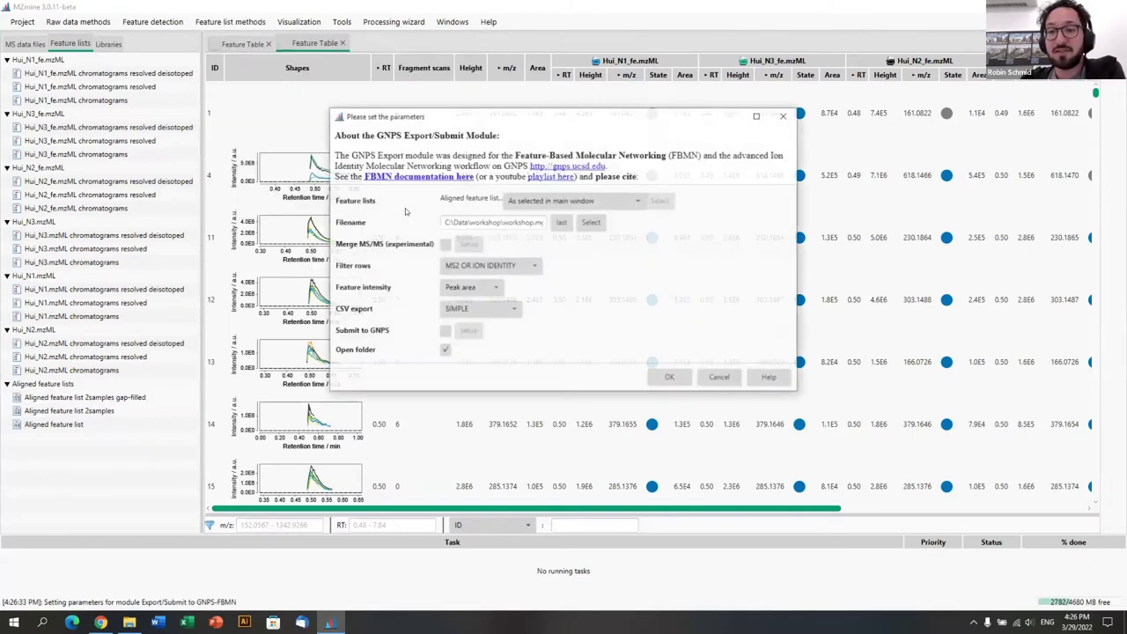
left_click(468, 222)
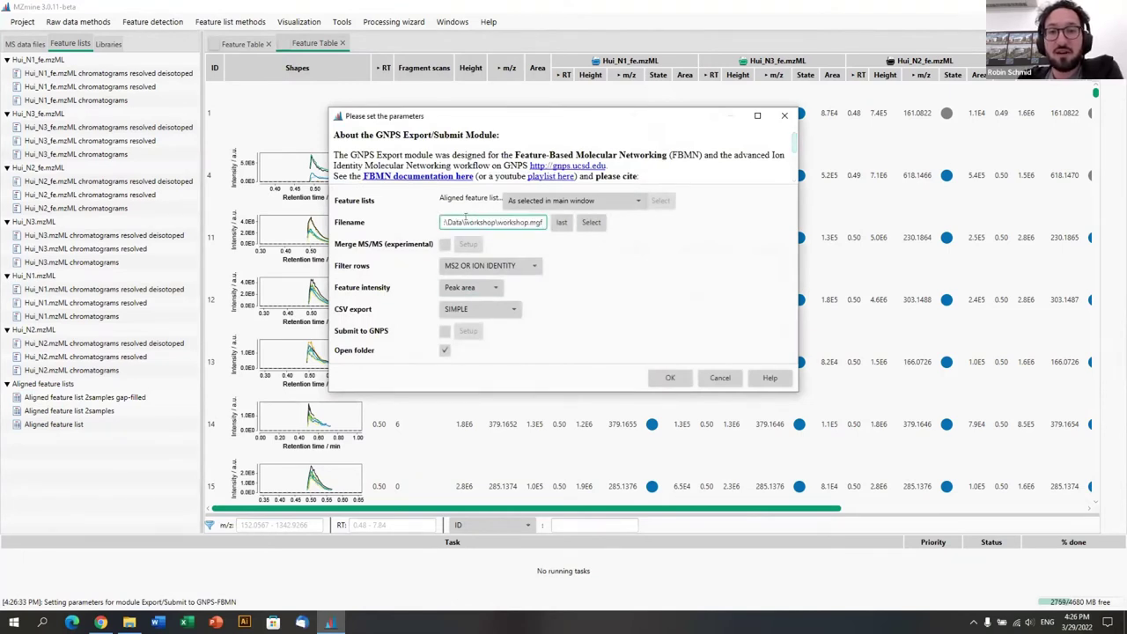
left_click_drag(468, 221, 543, 222)
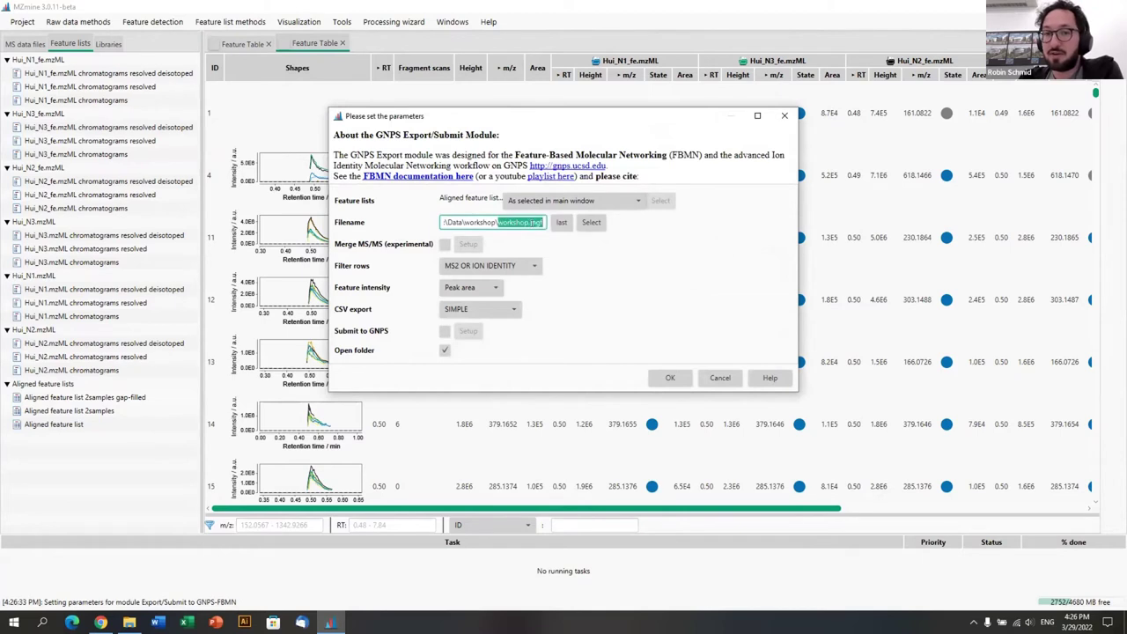
double_click(533, 222)
key("BackSpace")
key("BackSpace")
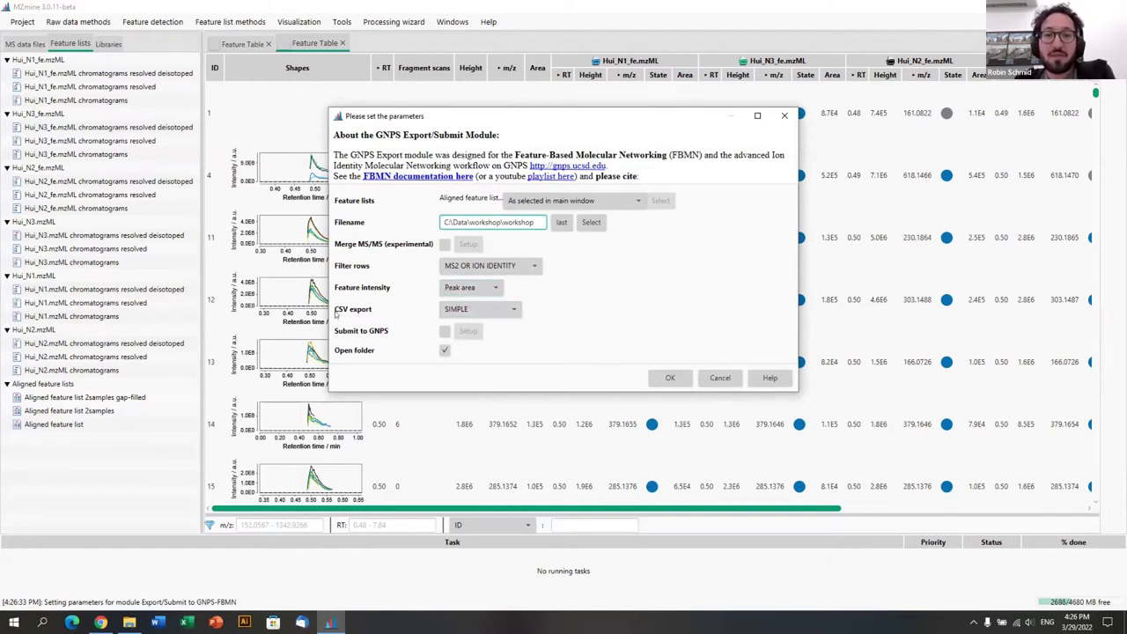
Step: Choose SIMPLE as the CSV export option and run the GNPS export
left_click(465, 312)
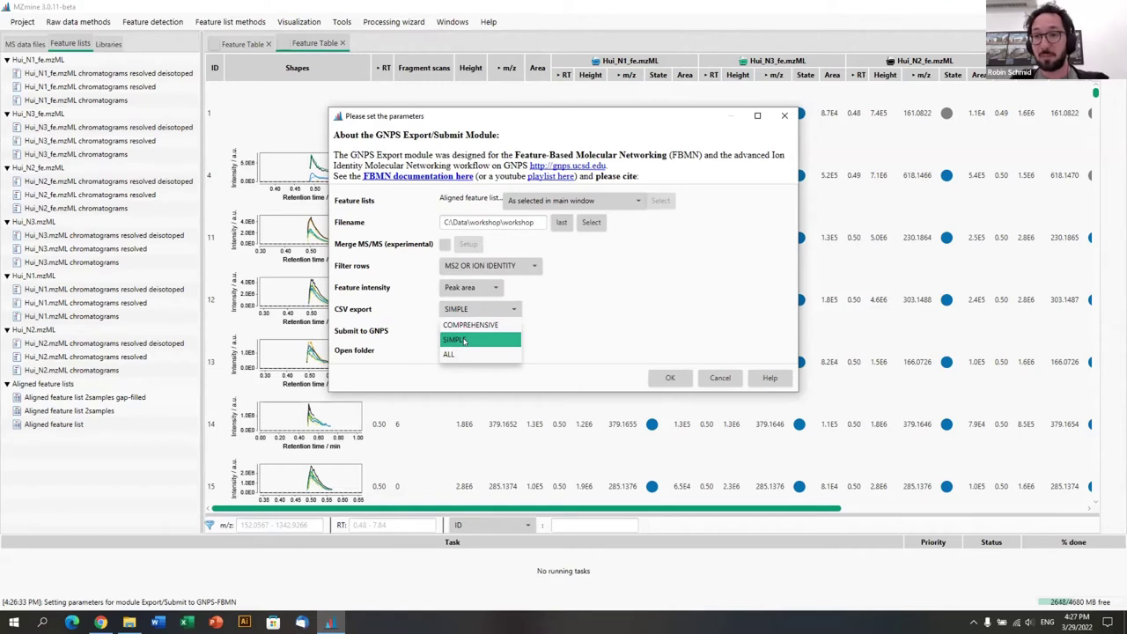
left_click(468, 340)
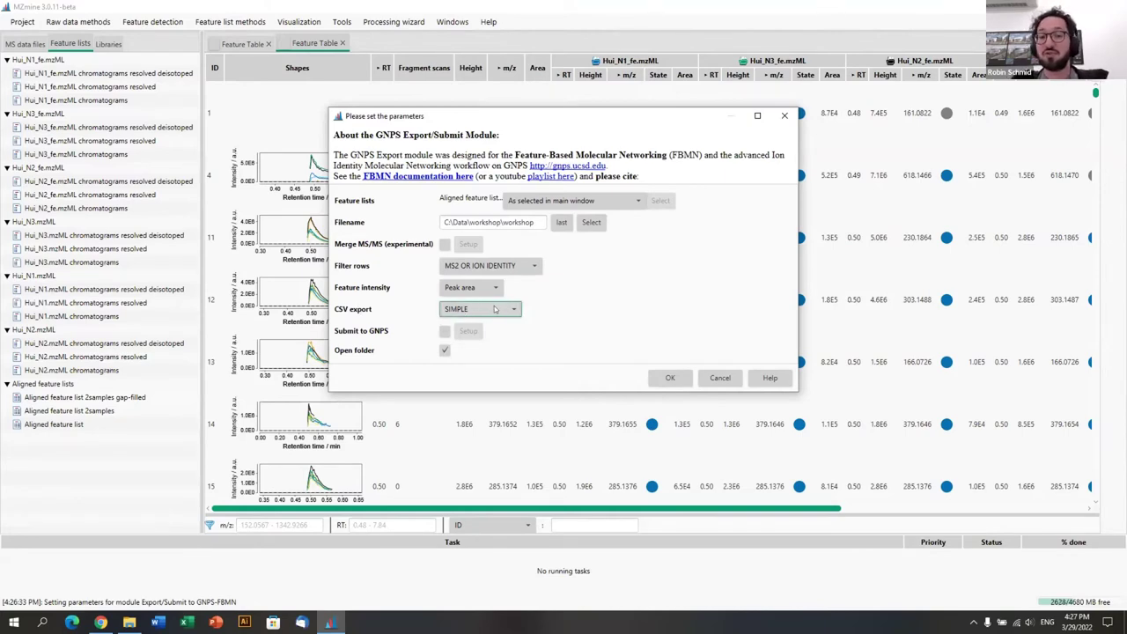
left_click(677, 382)
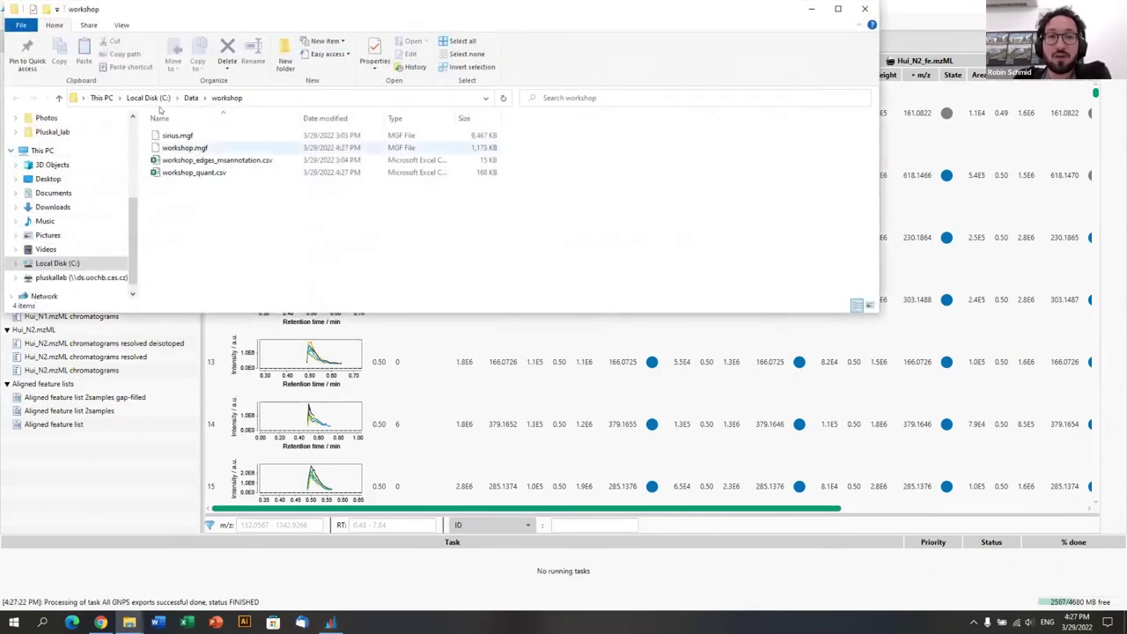
Step: Delete the old sirius.mgf file from the workshop export folder
left_click(183, 138)
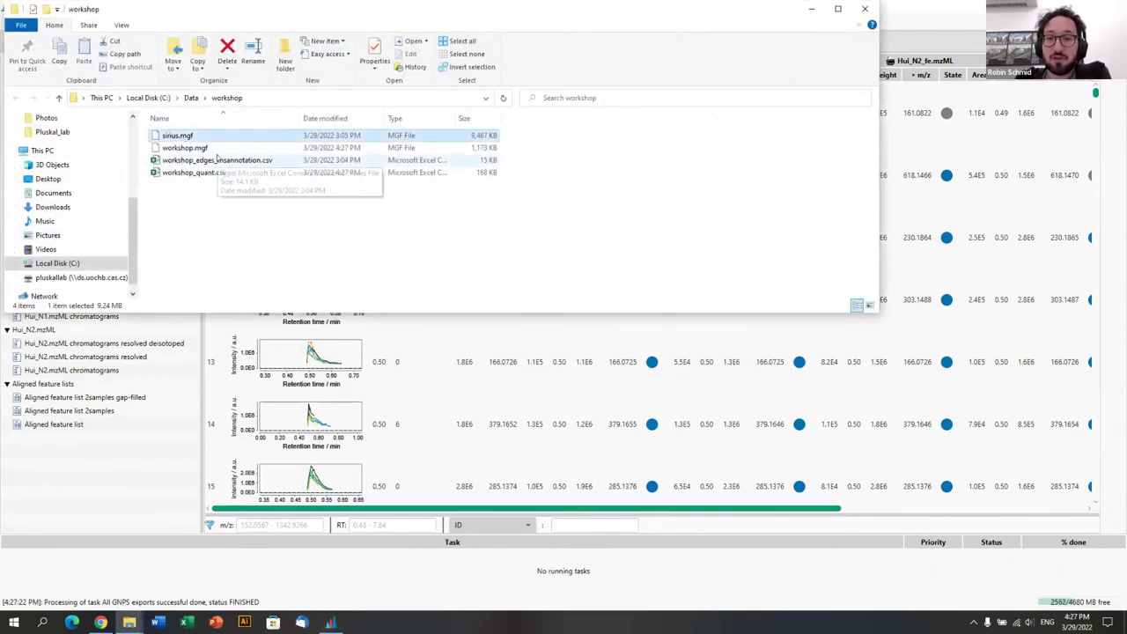
key("Delete")
left_click_drag(202, 202, 176, 132)
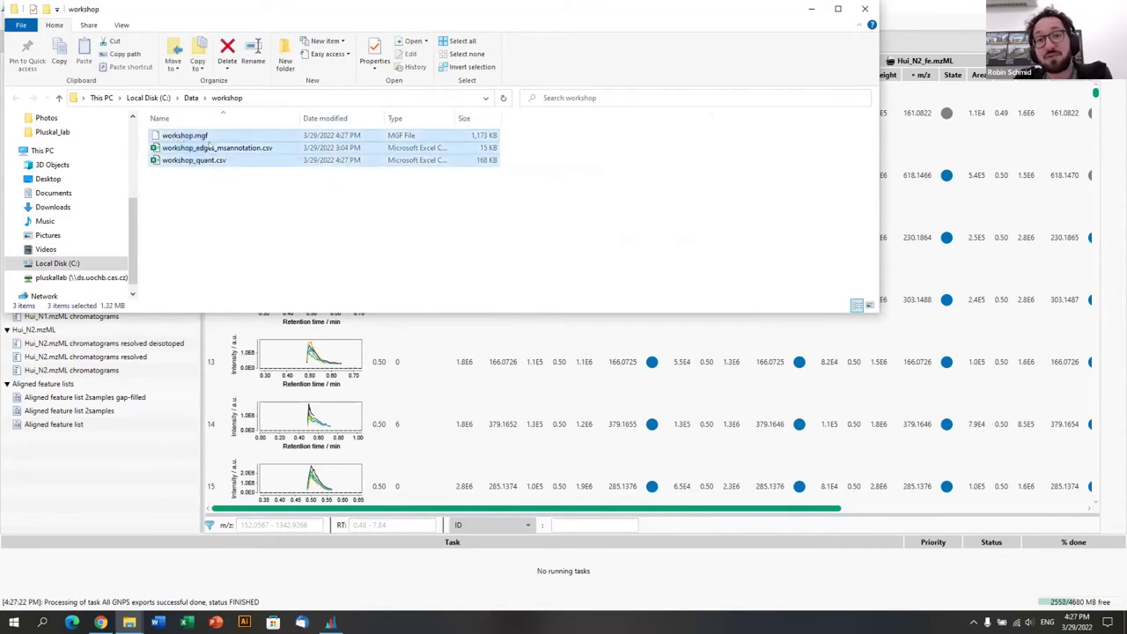
left_click(208, 202)
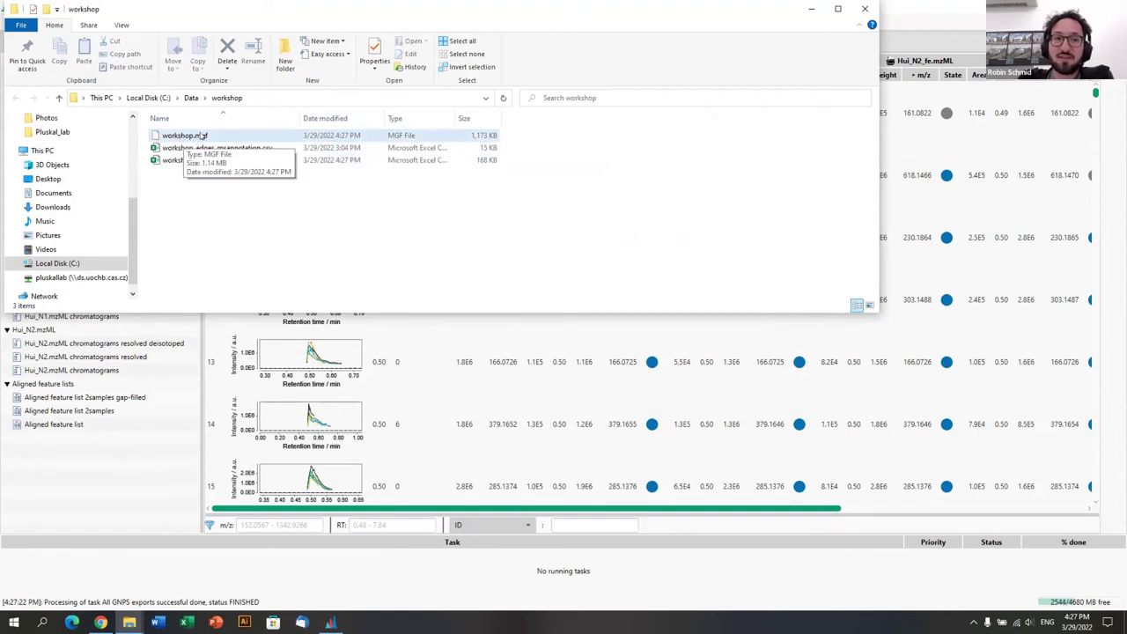
Step: Delete the outdated workshop_edges_msannotation.csv from the workshop folder and minimize the folder window
left_click(198, 138)
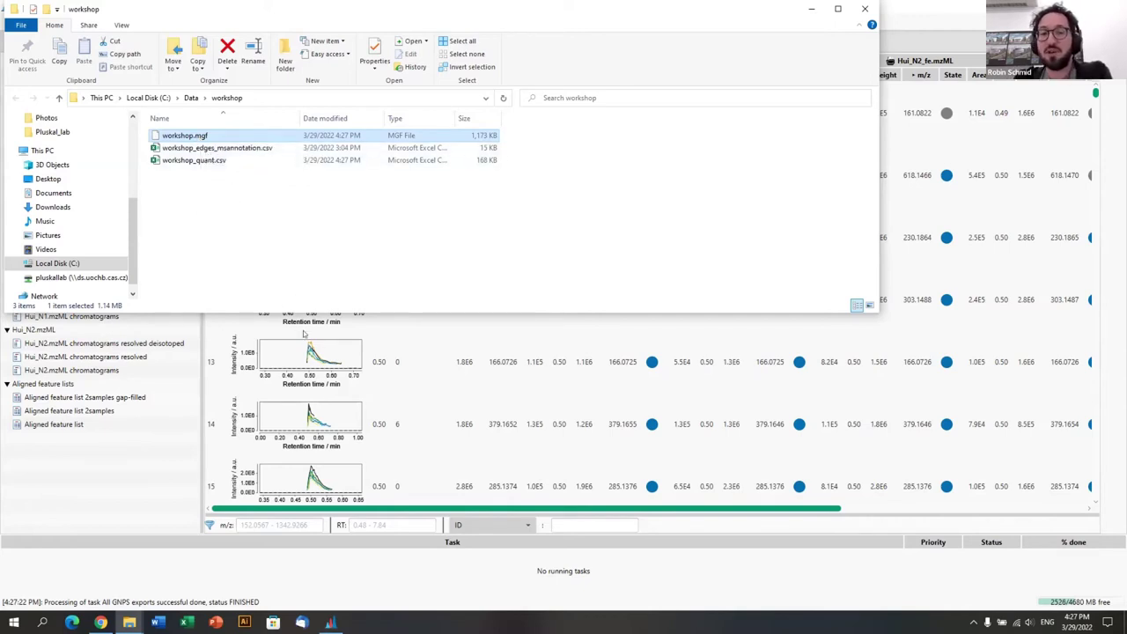
left_click(209, 149)
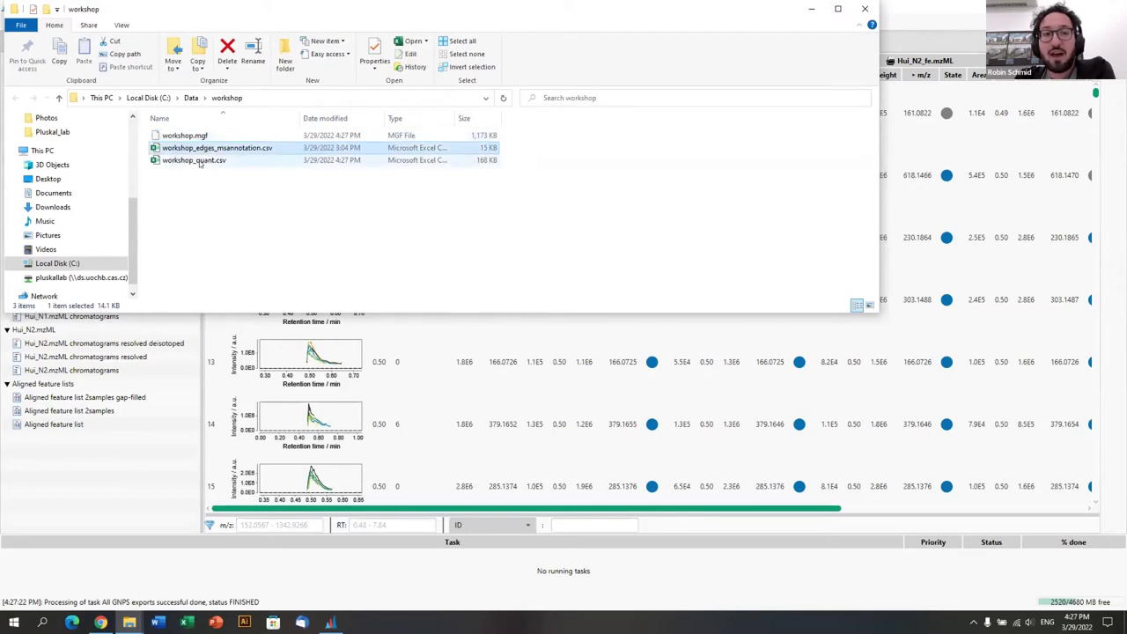
left_click(204, 161)
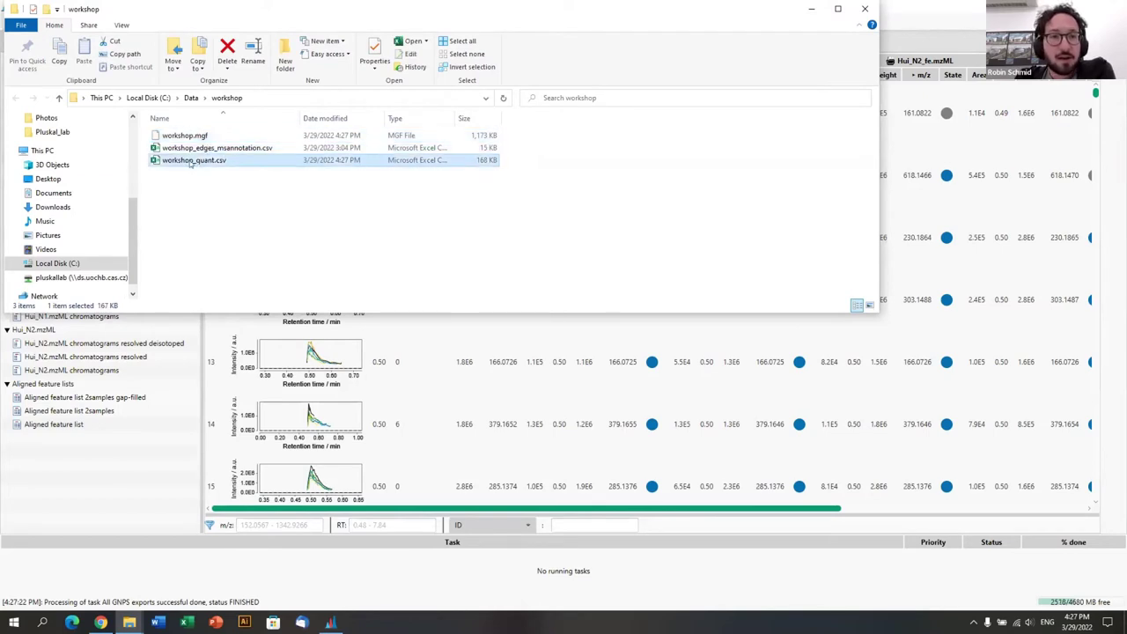
left_click(225, 150)
key("Delete")
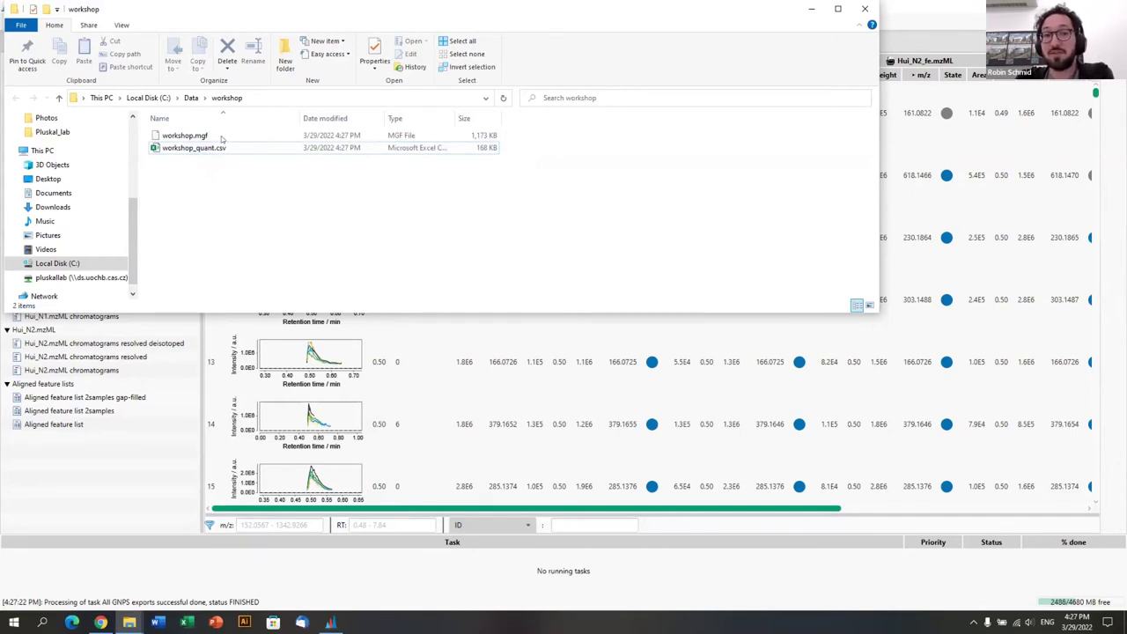
left_click(812, 8)
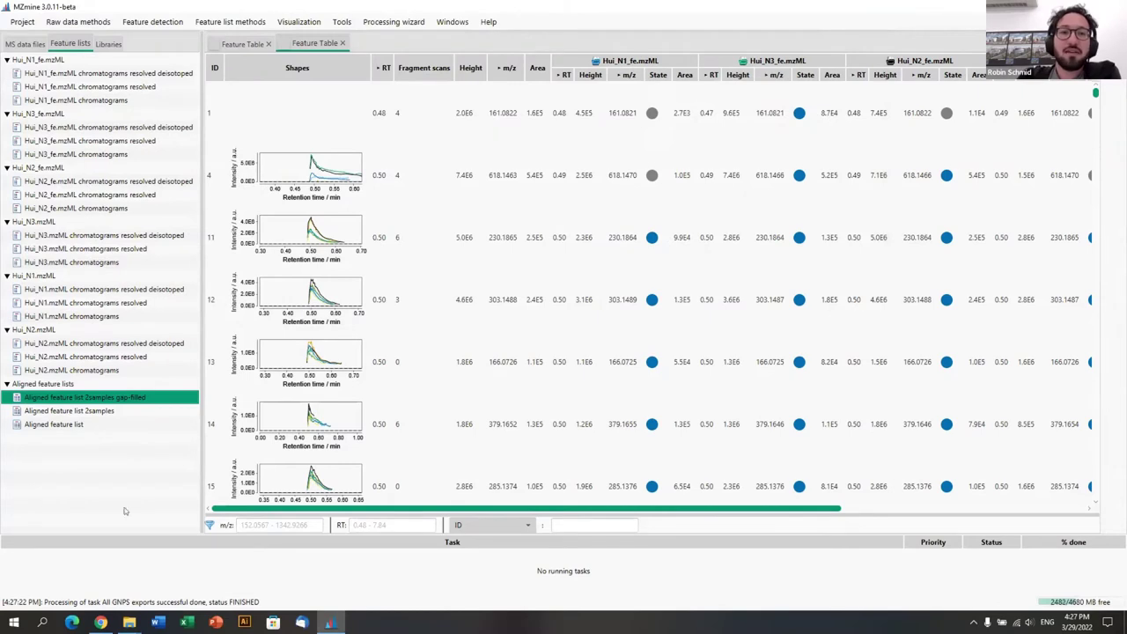
Step: Export the gap-filled aligned feature list for SIRIUS / CSI-FingerID to C:\Data\workshop\sirius.mgf, with MS/MS merging off
left_click(300, 21)
mouse_move(255, 22)
mouse_move(224, 57)
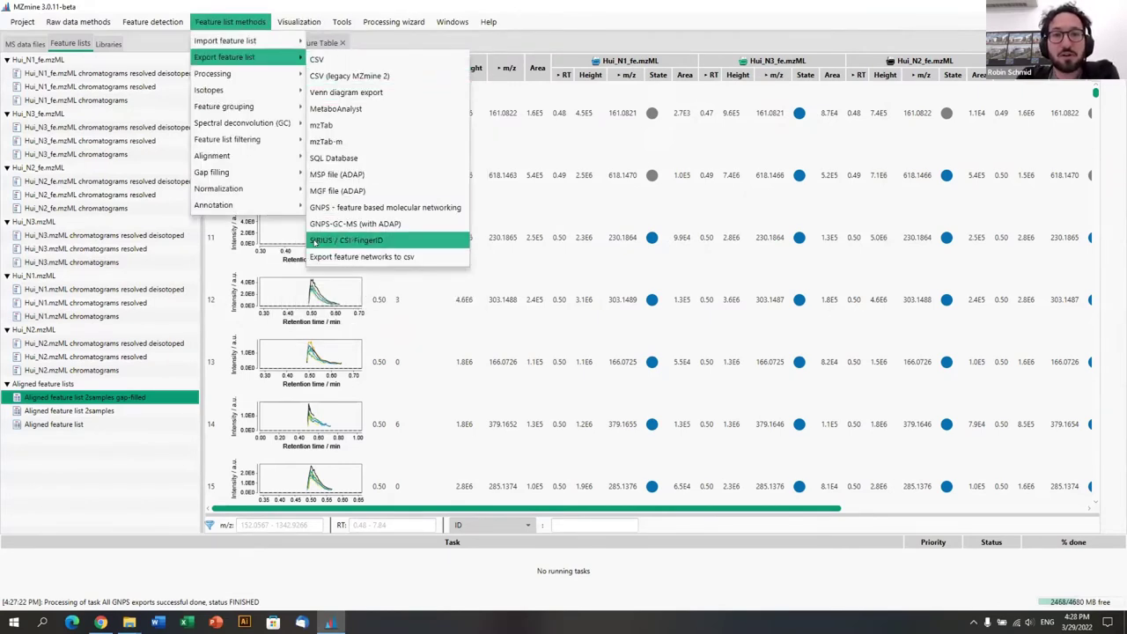
left_click(315, 242)
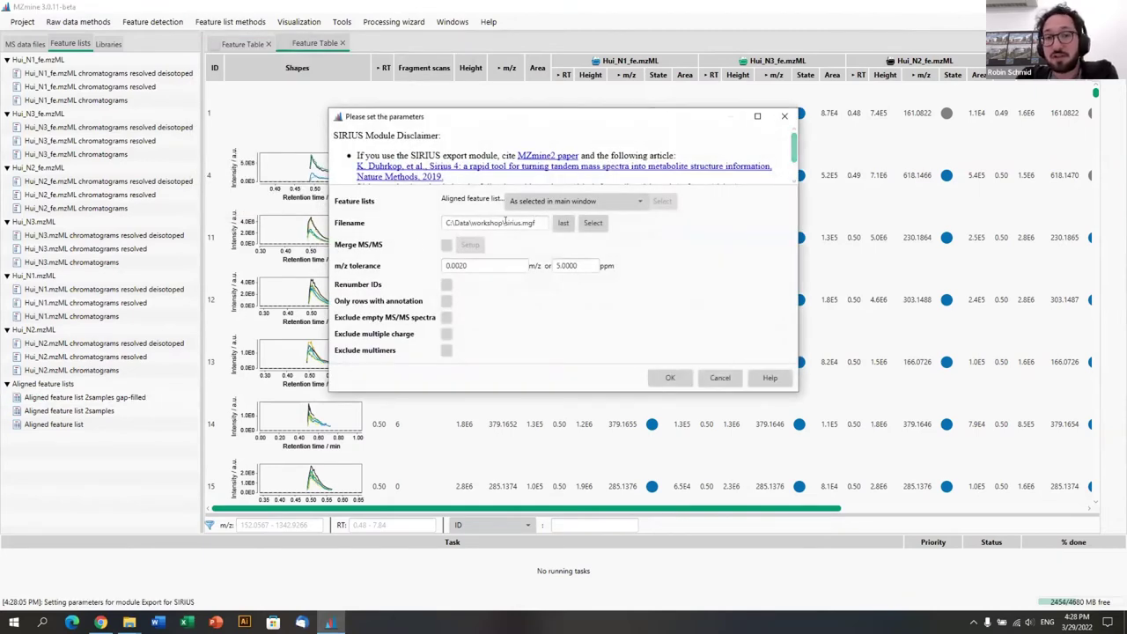
left_click(668, 377)
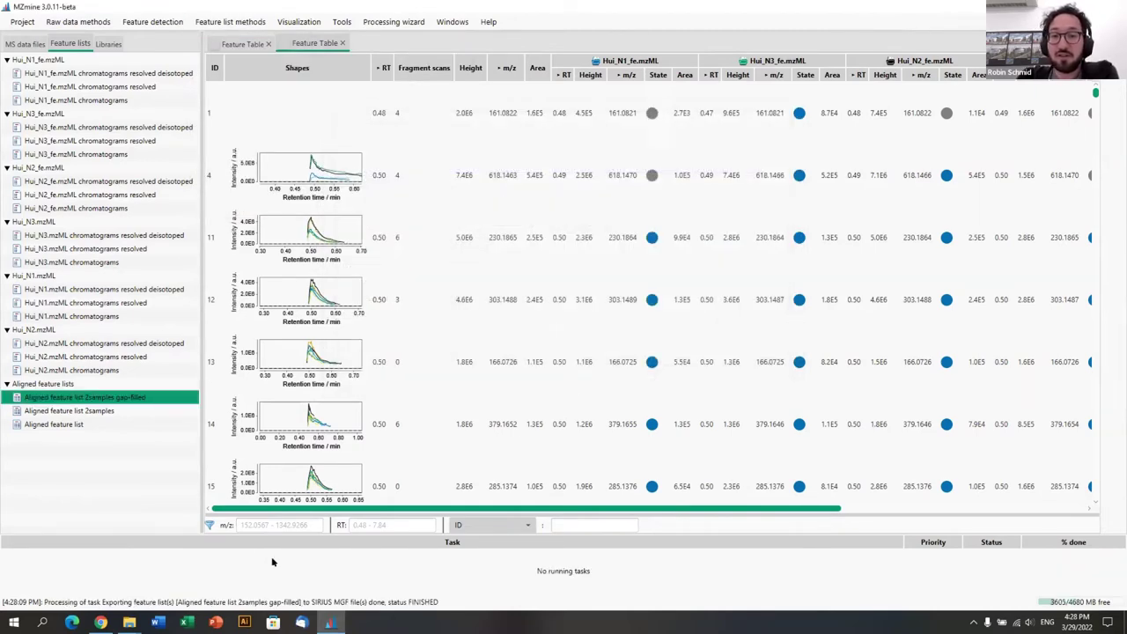
Step: Check the exported sirius.mgf and workshop.mgf files in the workshop folder, and close the folder window
mouse_move(129, 622)
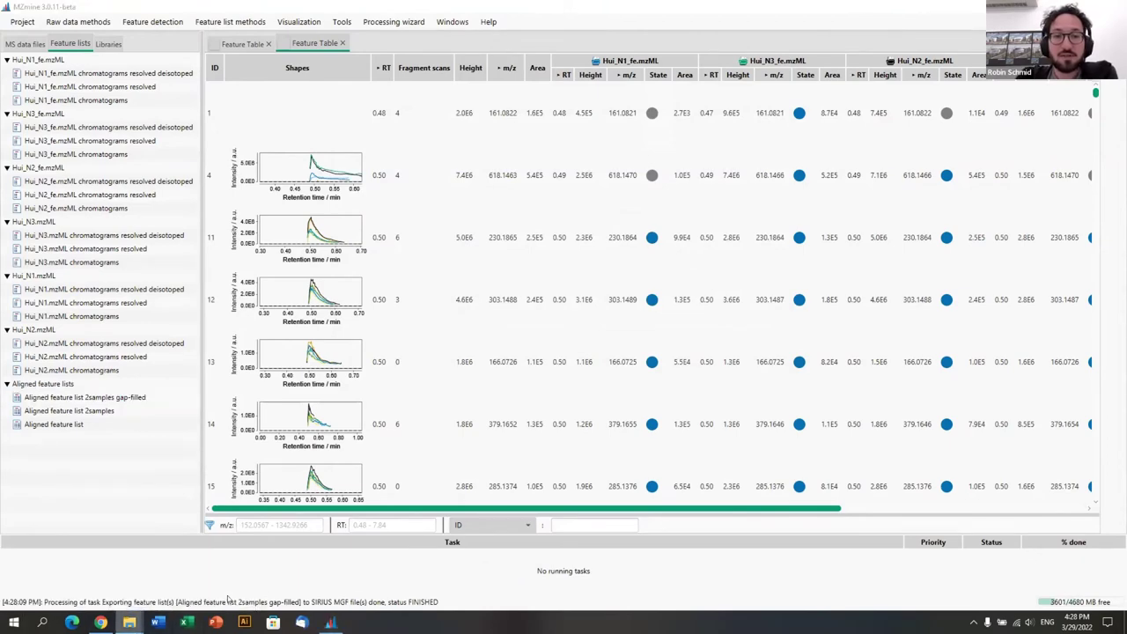
left_click(193, 586)
left_click(185, 136)
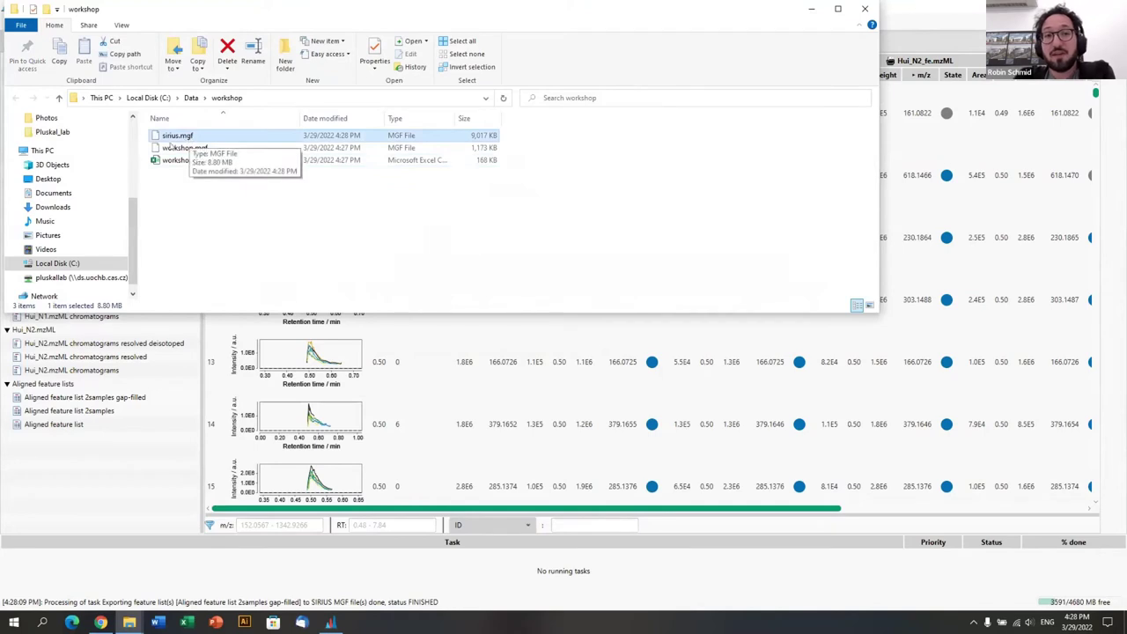
left_click(183, 147, "ctrl")
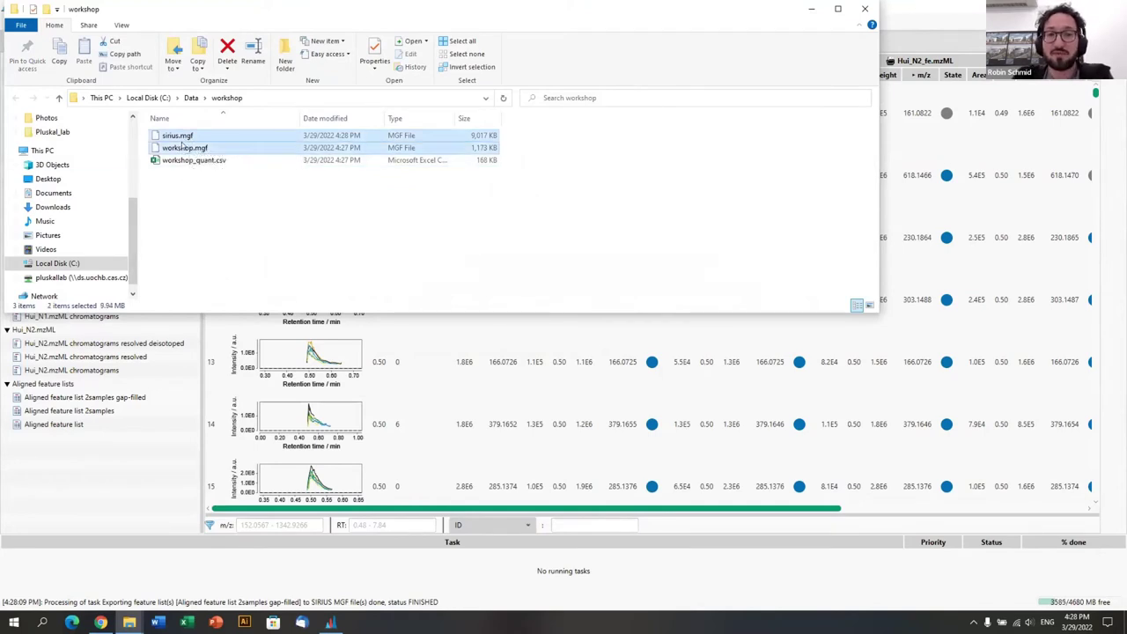
left_click(196, 200)
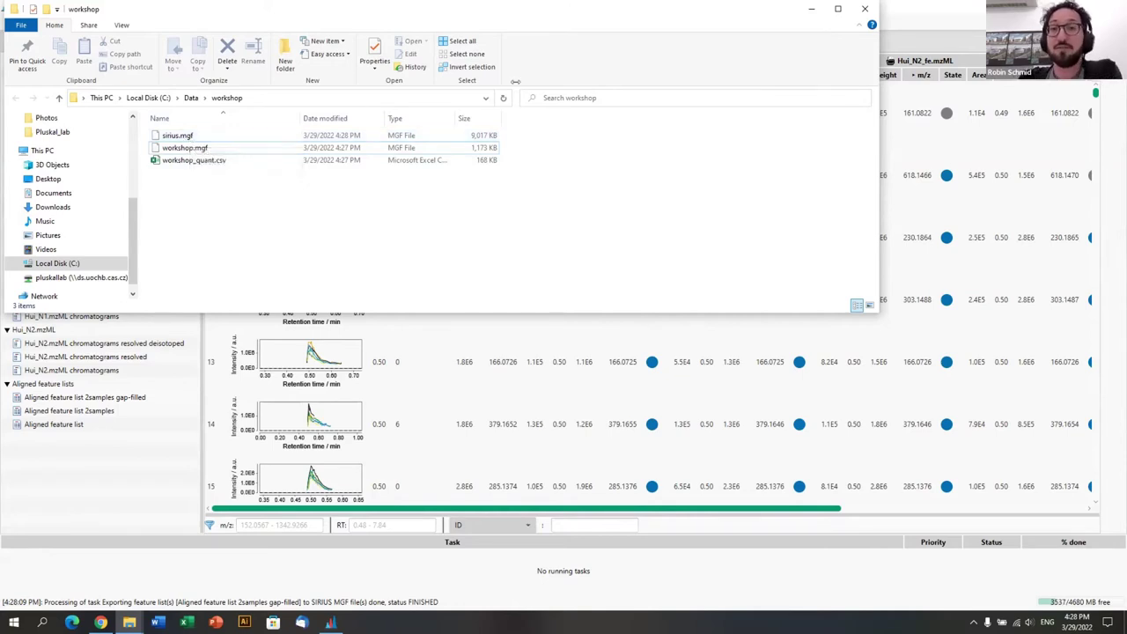
left_click(858, 9)
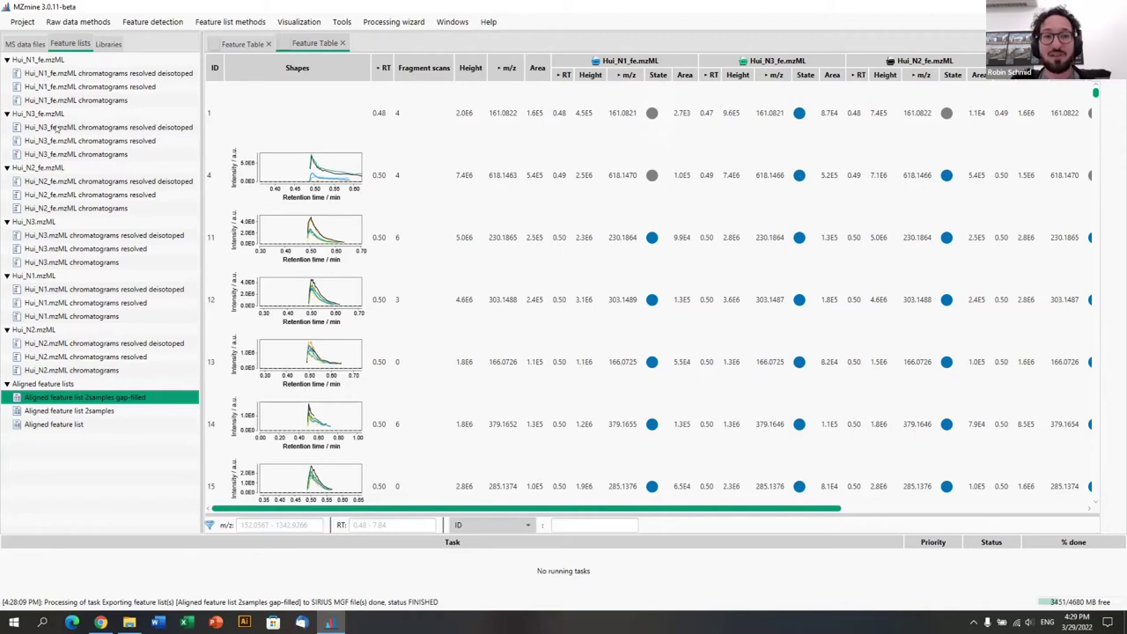
Step: Open the summary of the gap-filled aligned feature list and load its applied methods into the batch queue, overwriting the current queue
right_click(68, 399)
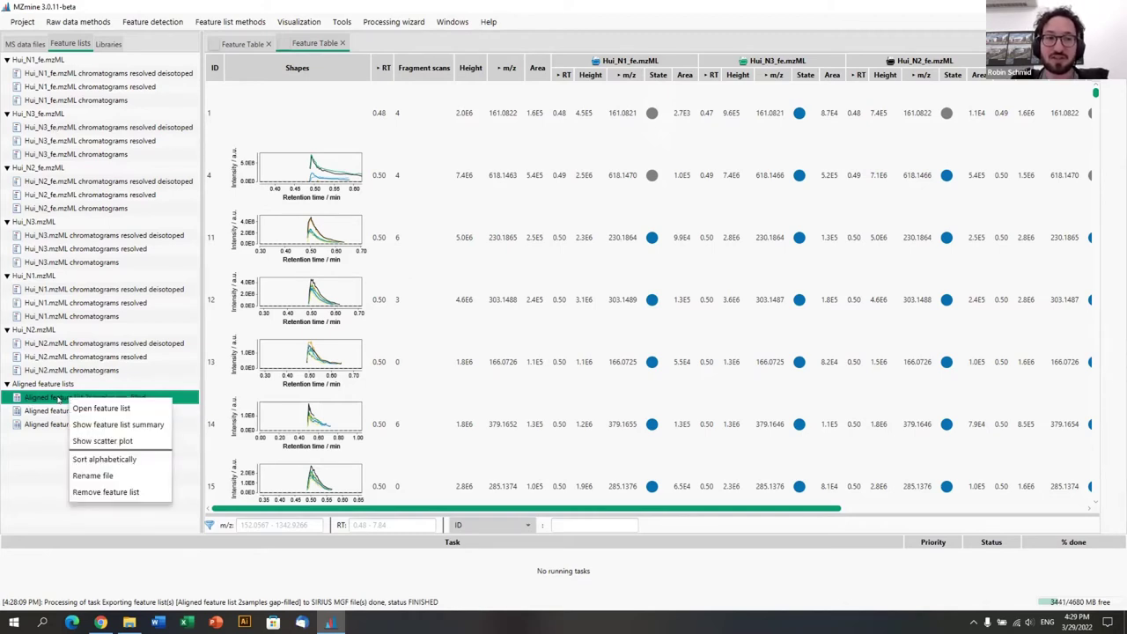
left_click(99, 426)
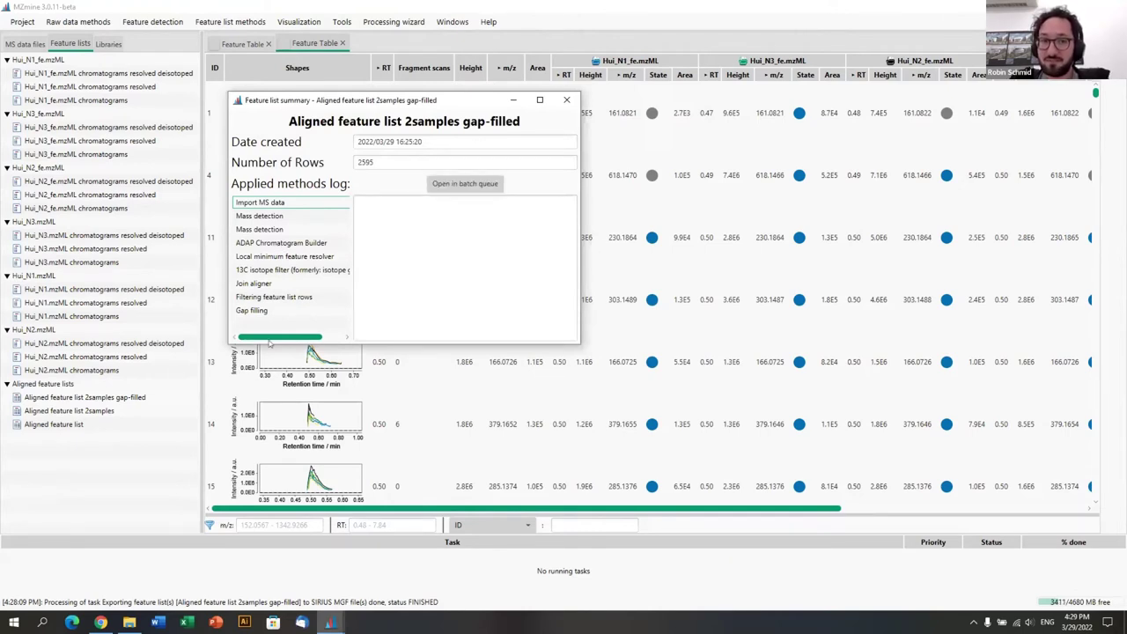
left_click(467, 185)
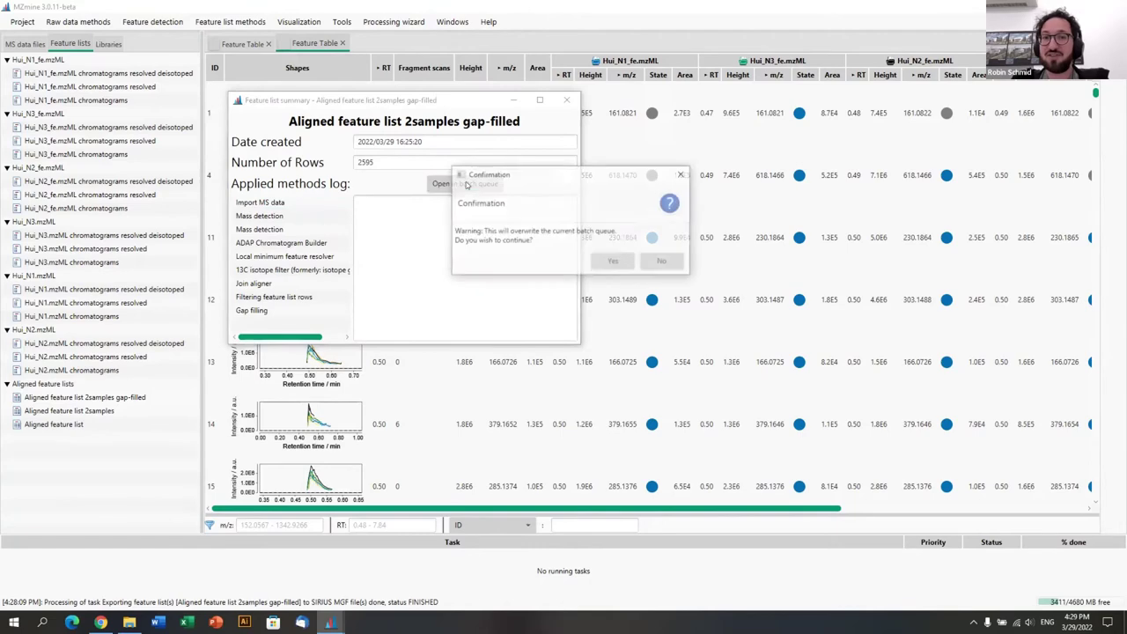
left_click(614, 261)
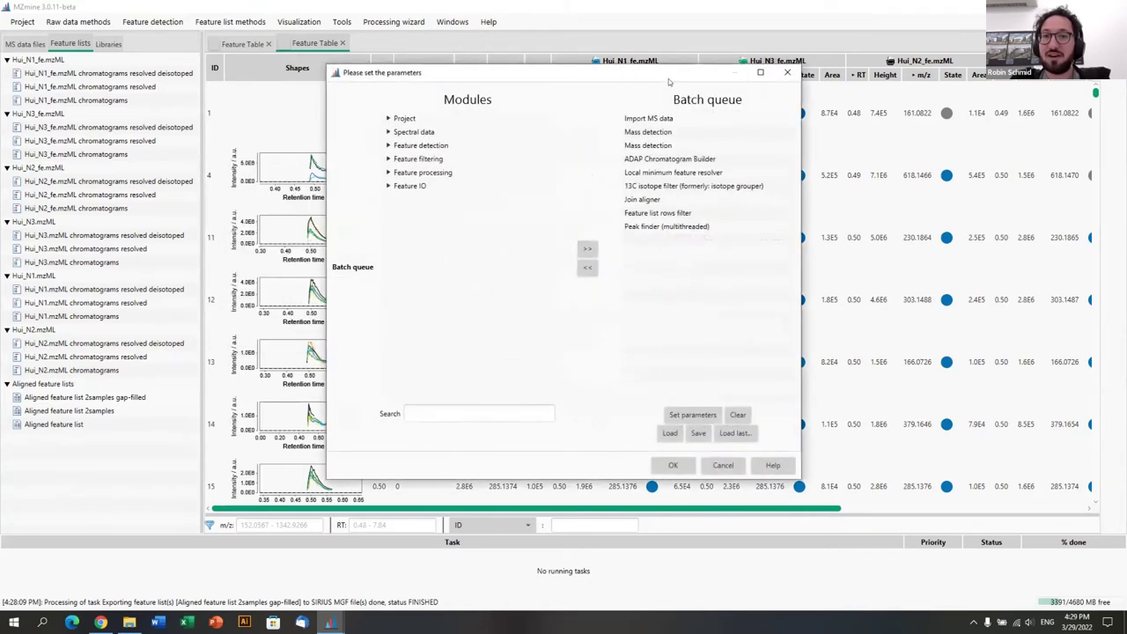
Step: Review the input file names set in the Import MS data step of the batch queue
left_click(535, 105)
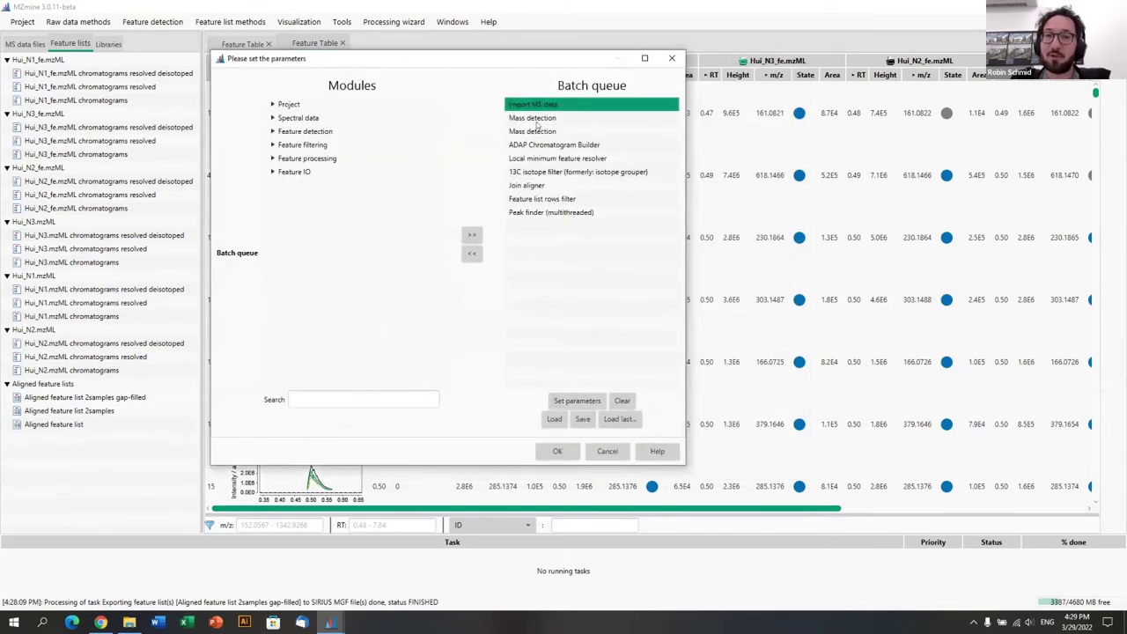
left_click(537, 200)
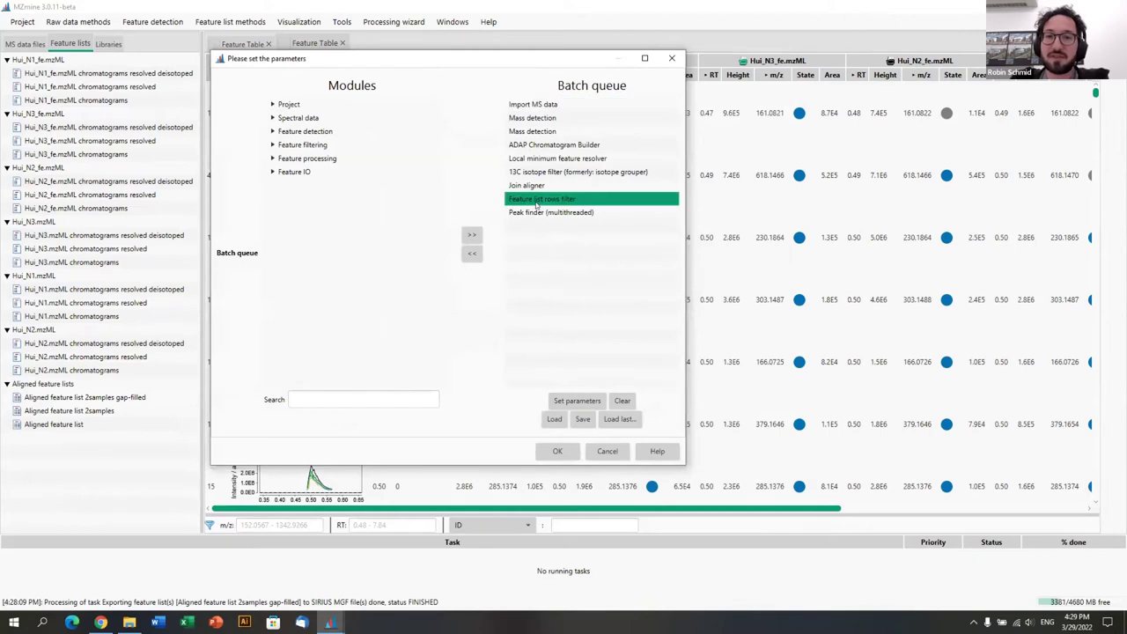
left_click(548, 107)
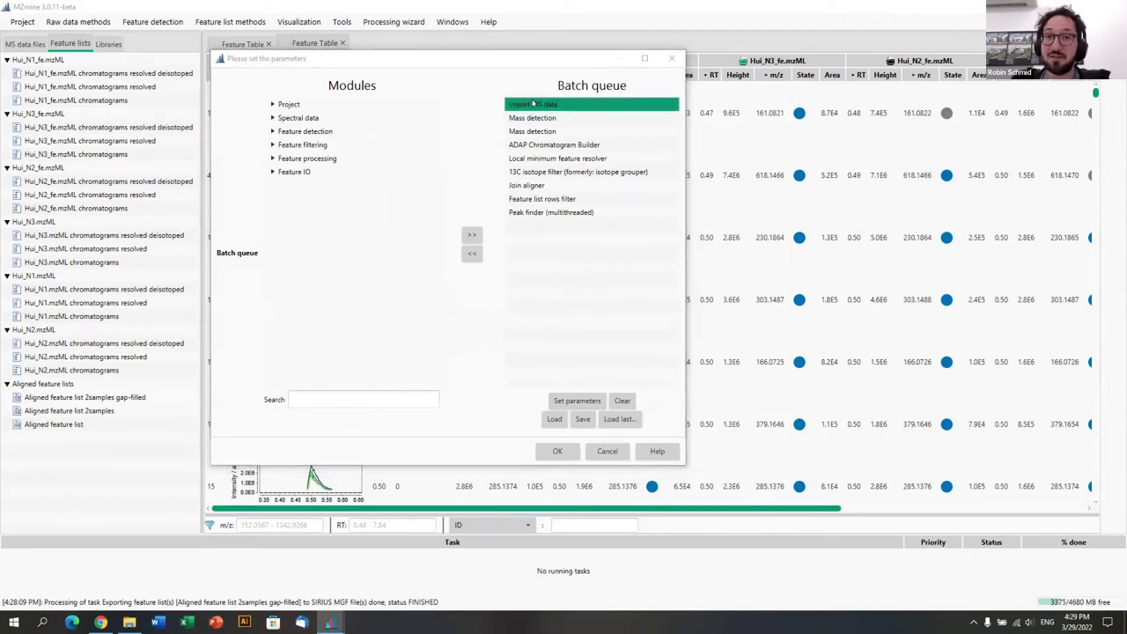
double_click(534, 104)
left_click(378, 144)
key("ctrl+a")
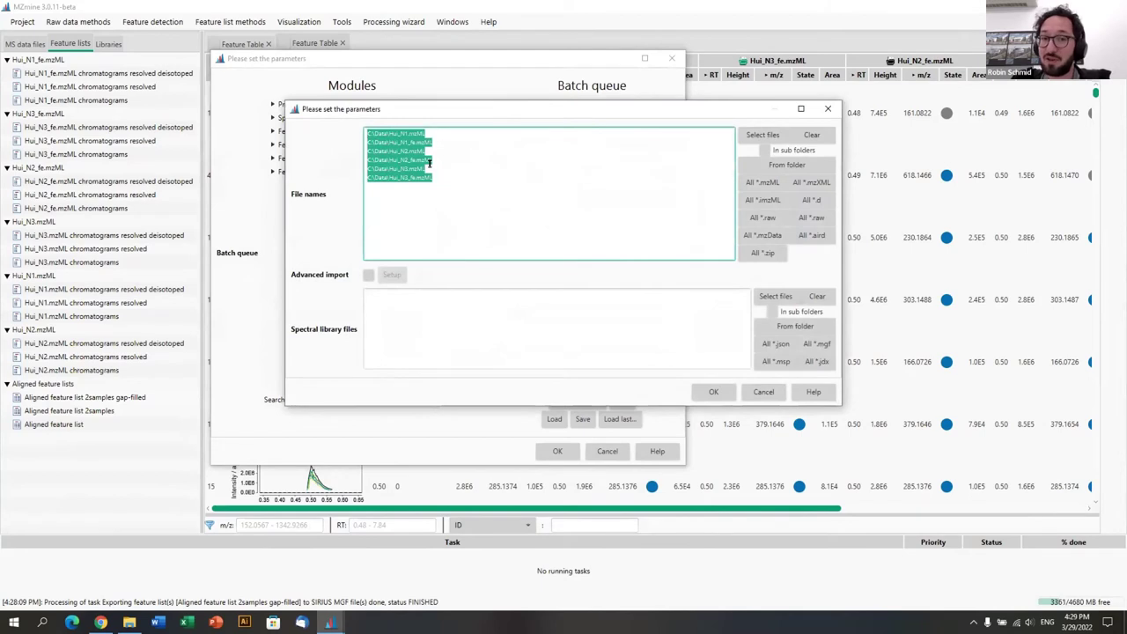
left_click(713, 392)
Step: Check the raw data files options in the first Mass detection step, and cancel its parameter dialog
double_click(533, 117)
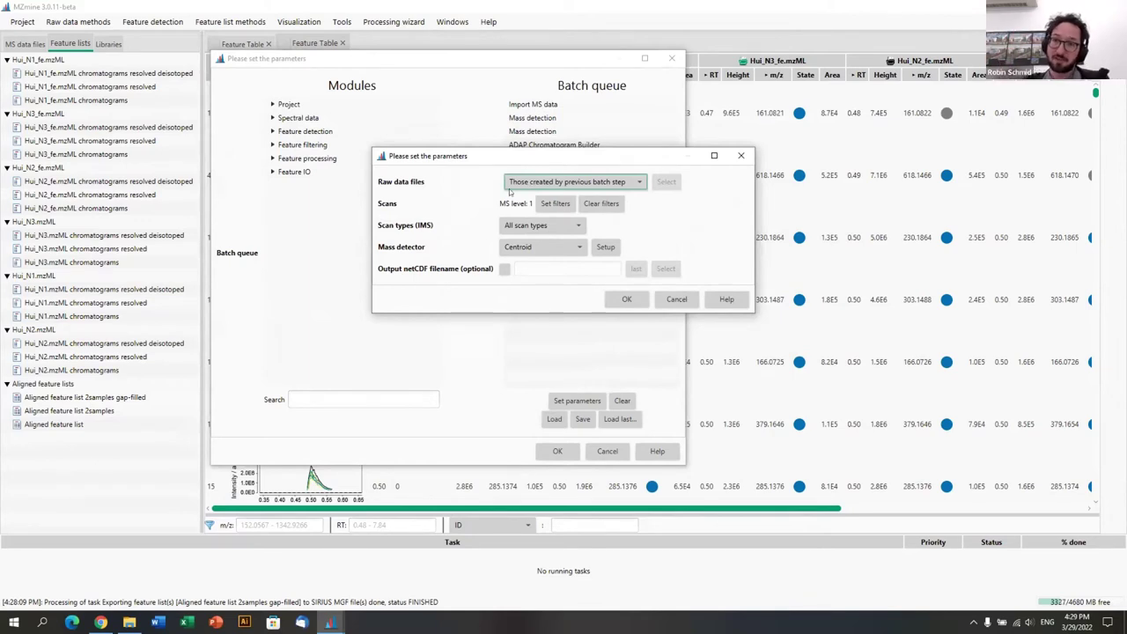
left_click(532, 184)
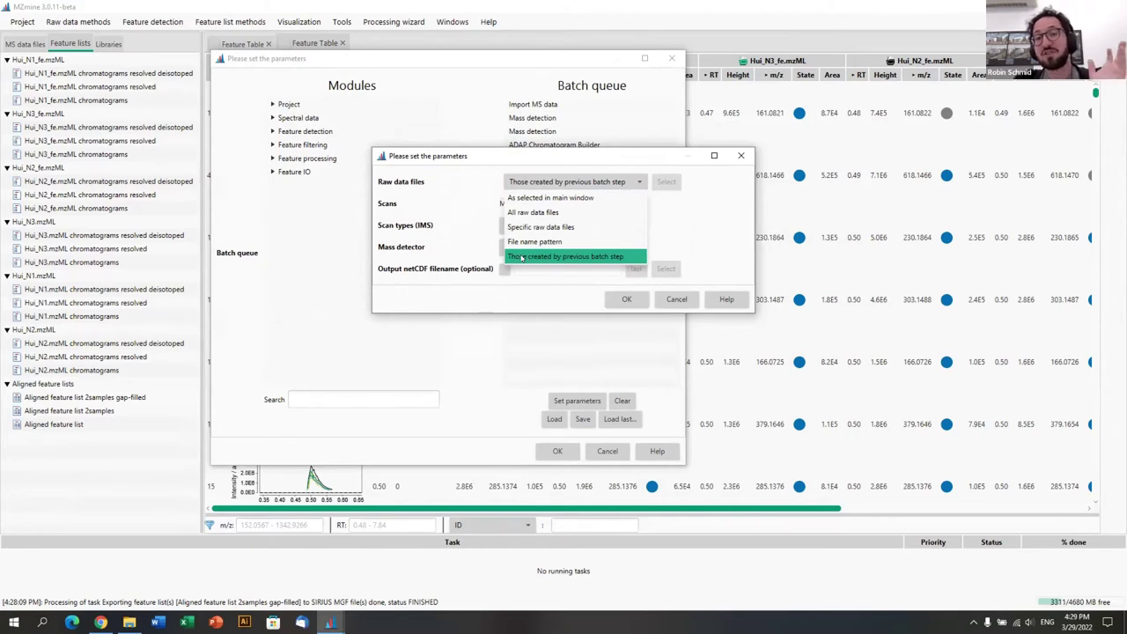
left_click(674, 299)
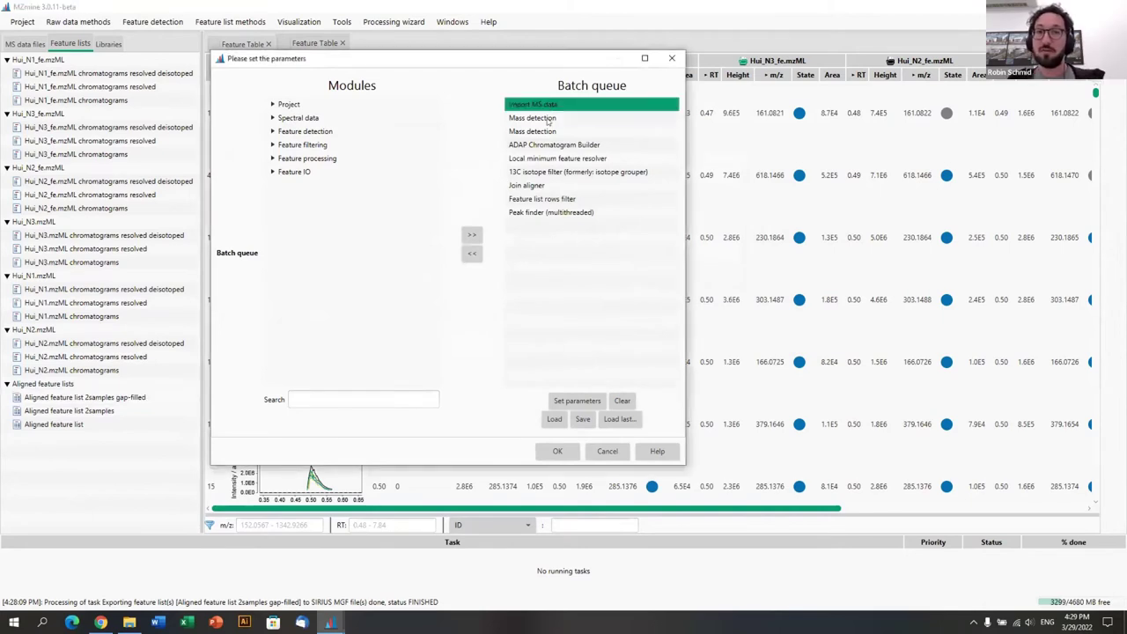
Step: Look through the remaining queued steps from Mass detection to Peak finder (multithreaded)
left_click(546, 117)
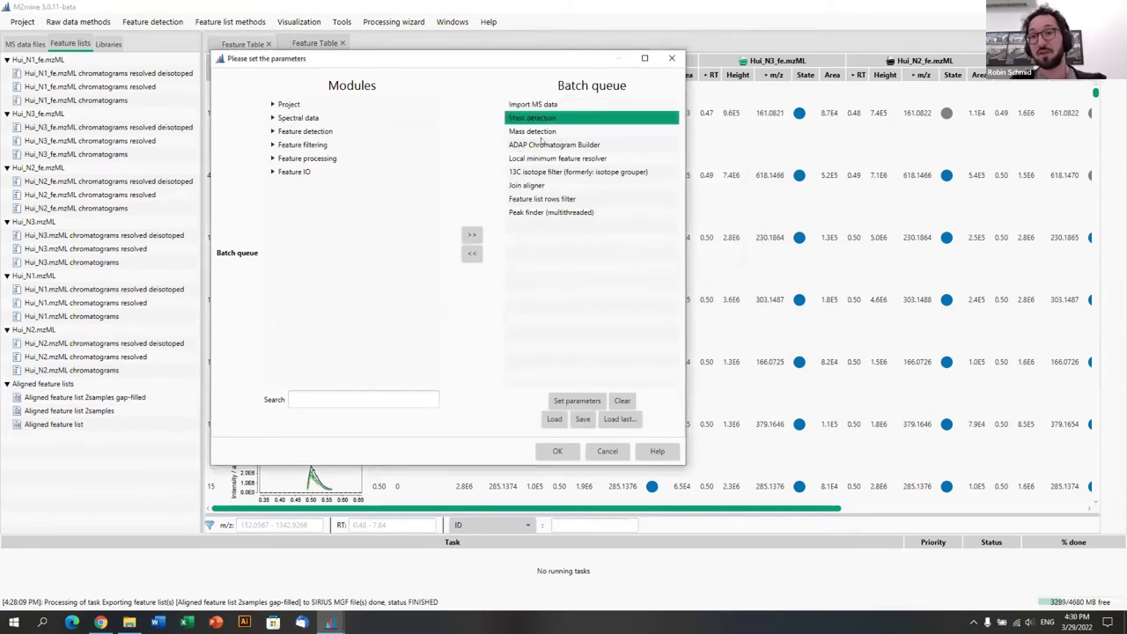
left_click(543, 145)
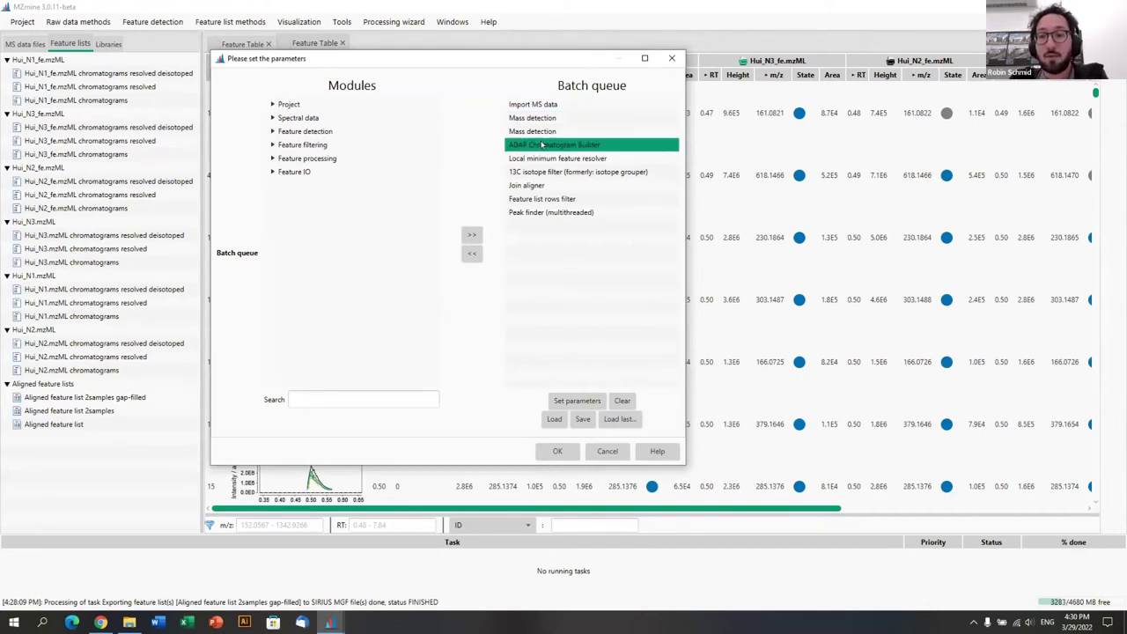
left_click(550, 158)
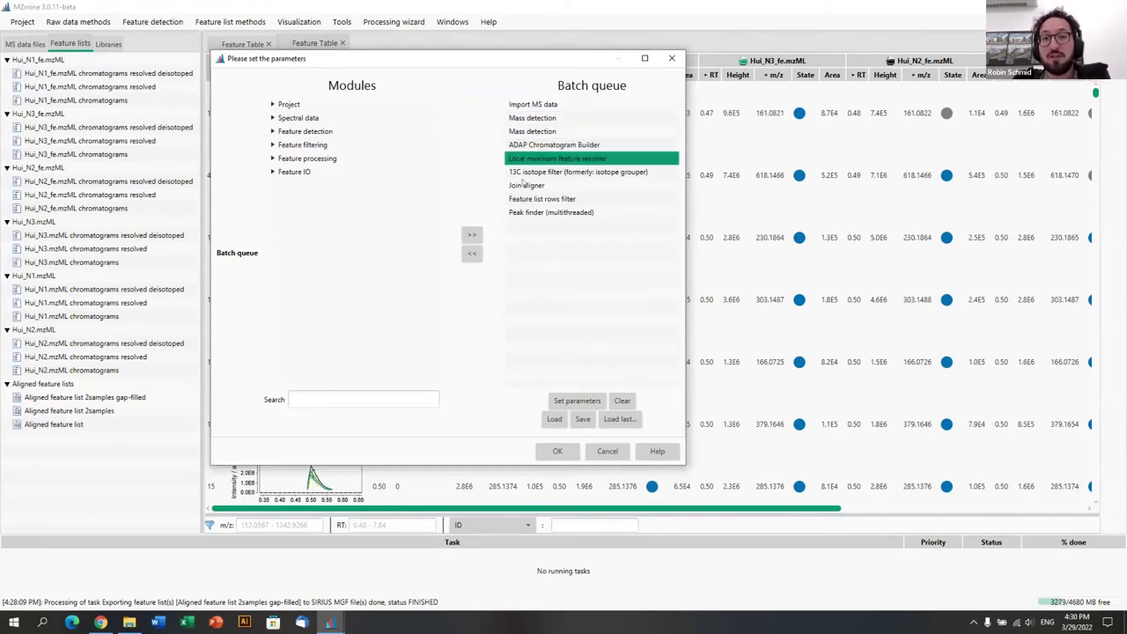
left_click(538, 198)
left_click(533, 213)
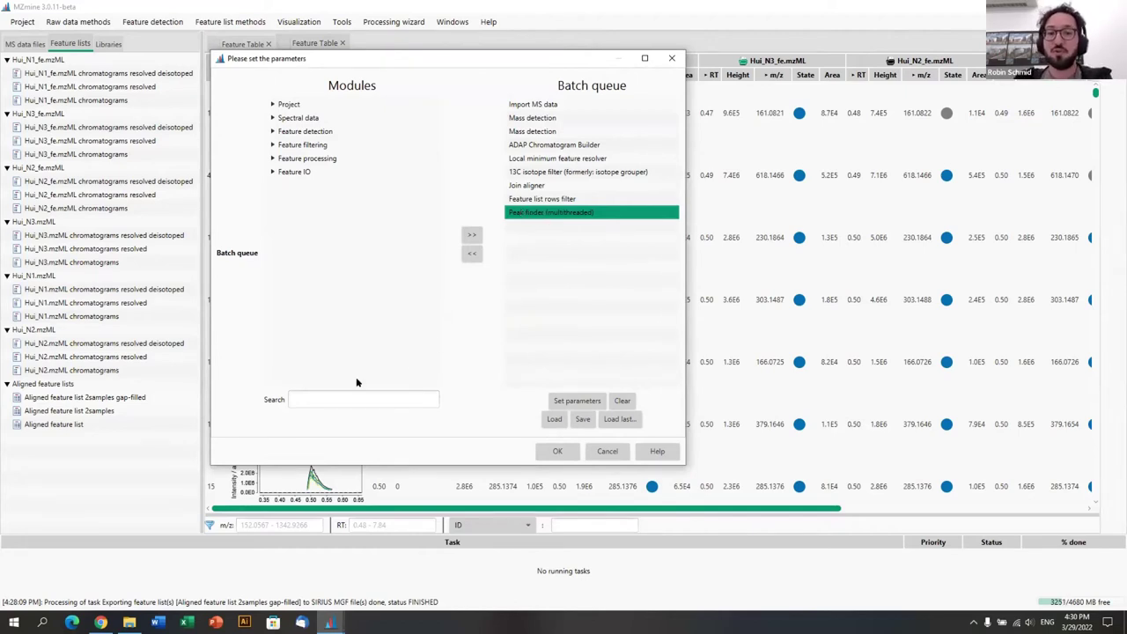
Step: Find the GNPS modules, append Export/Submit to GNPS-FBMN to the batch queue with filename C:\Data\workshop\workshop, and close the batch dialog
left_click(331, 398)
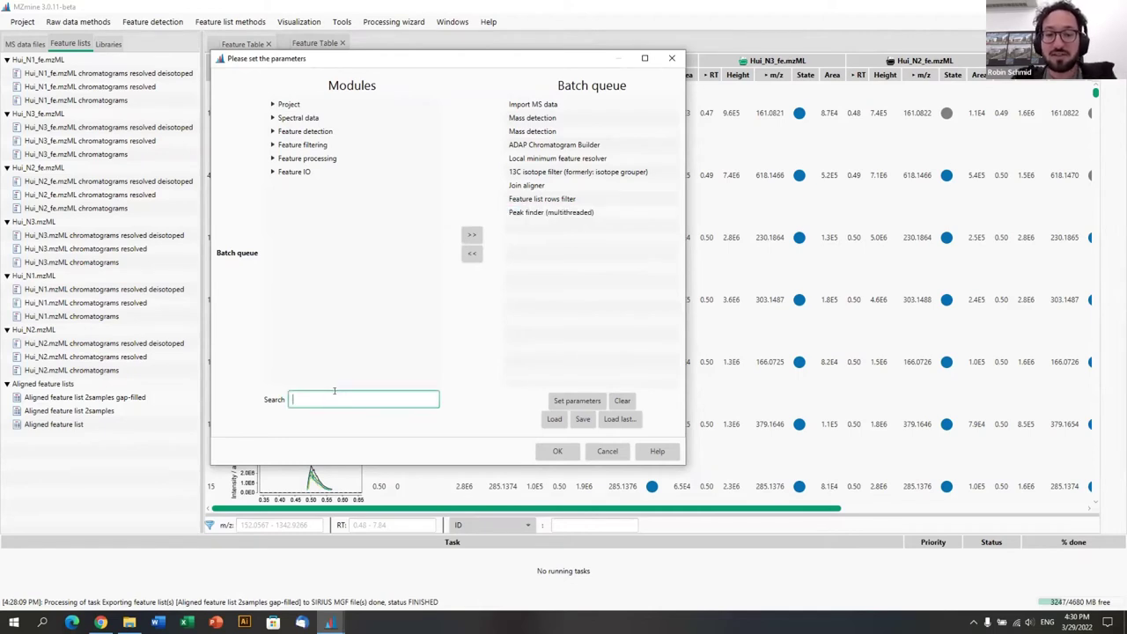
type("GNPS")
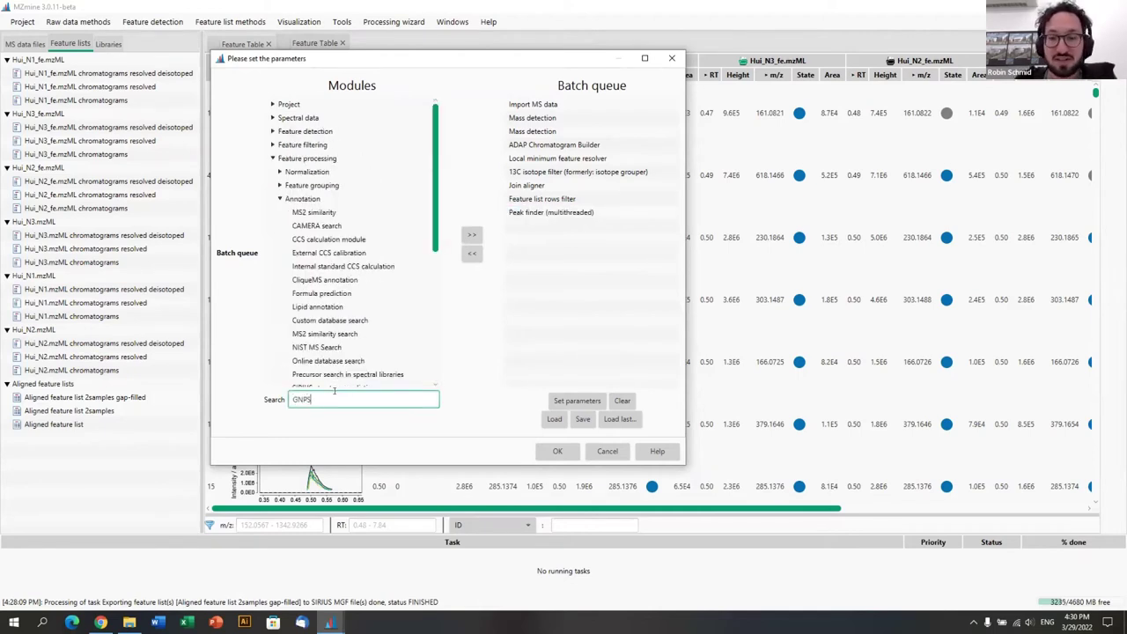
key("Return")
left_click(644, 254)
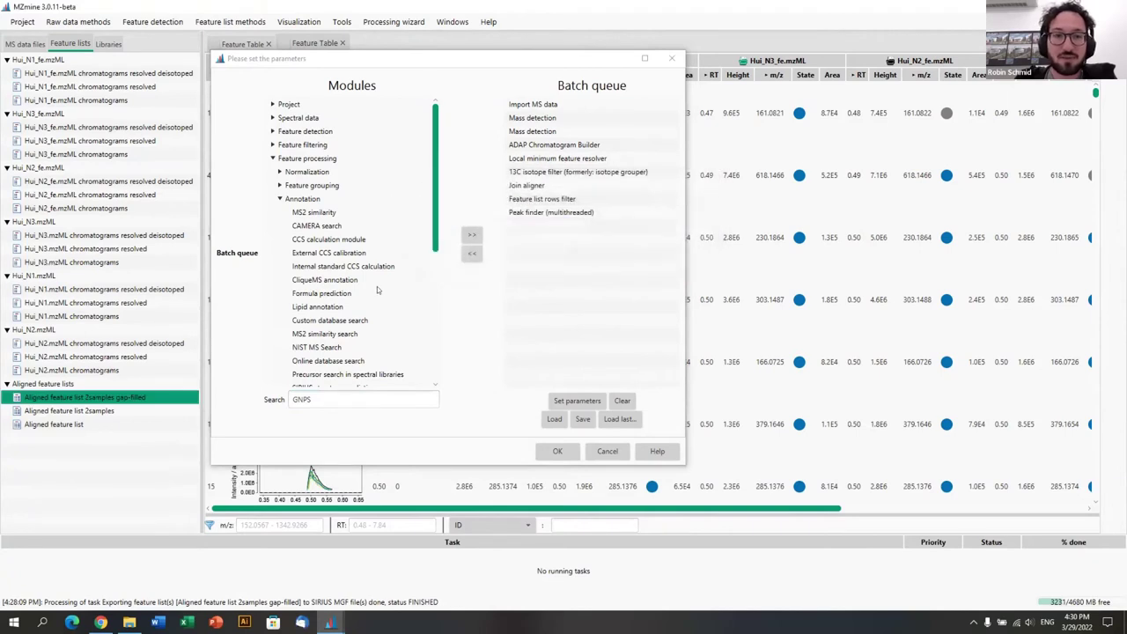
scroll(376, 286, "down", 6)
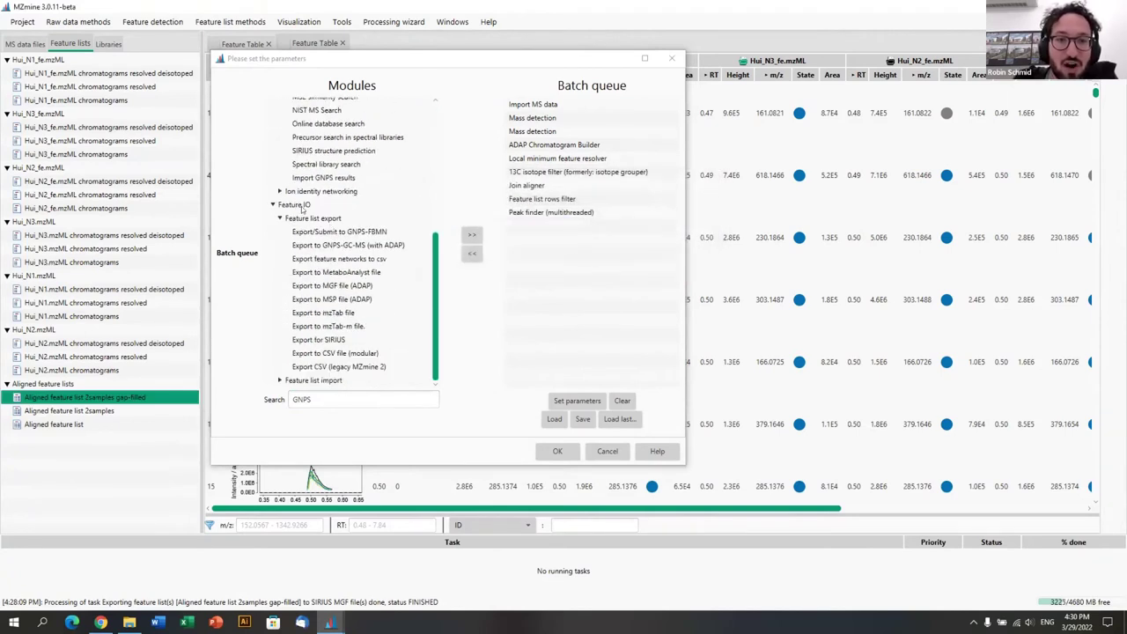
left_click(338, 352)
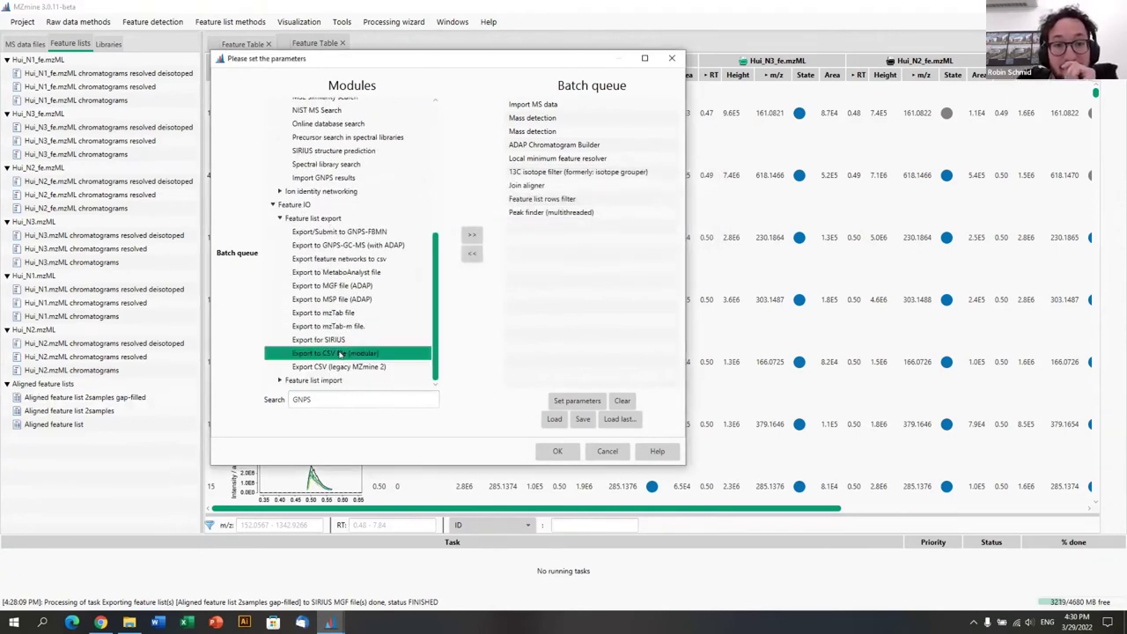
left_click(328, 340)
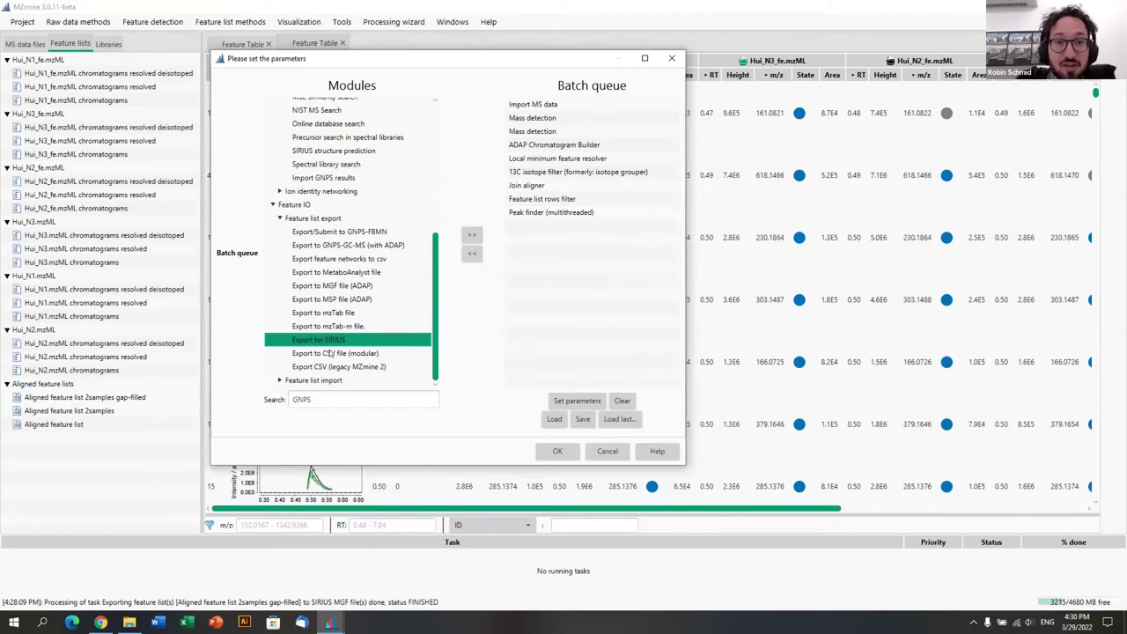
left_click(341, 232)
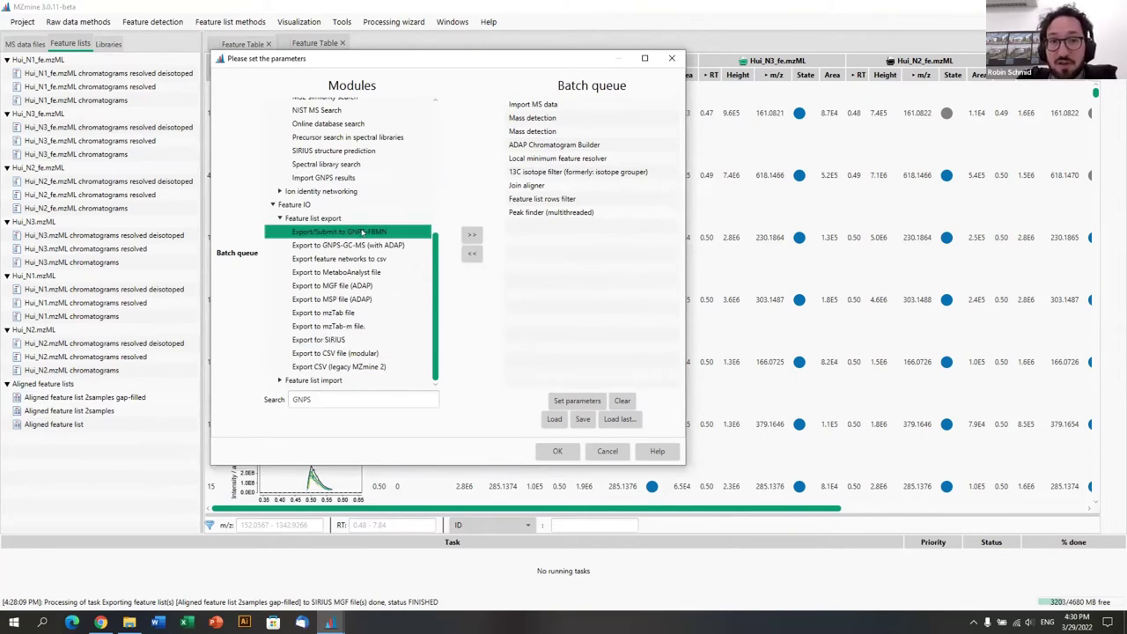
double_click(361, 232)
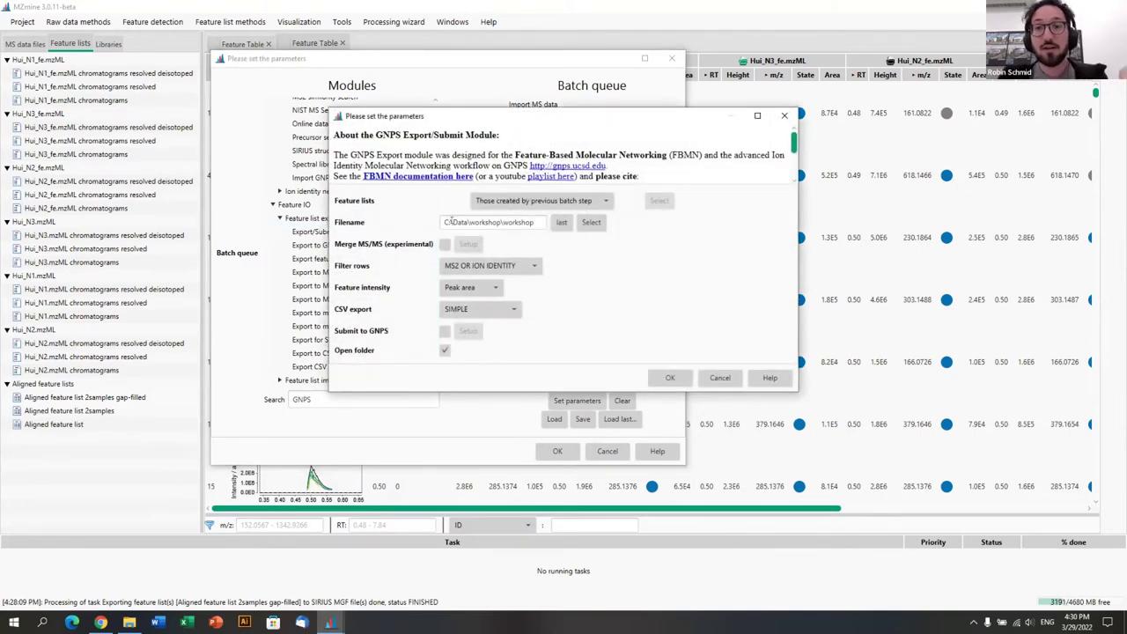
left_click(671, 380)
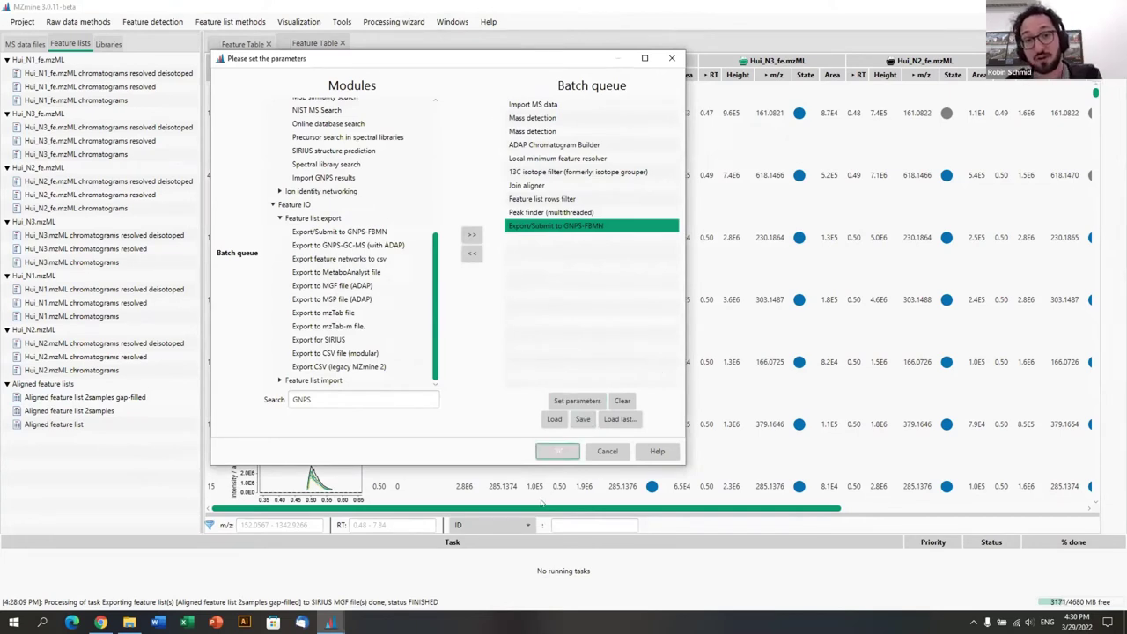
left_click(596, 450)
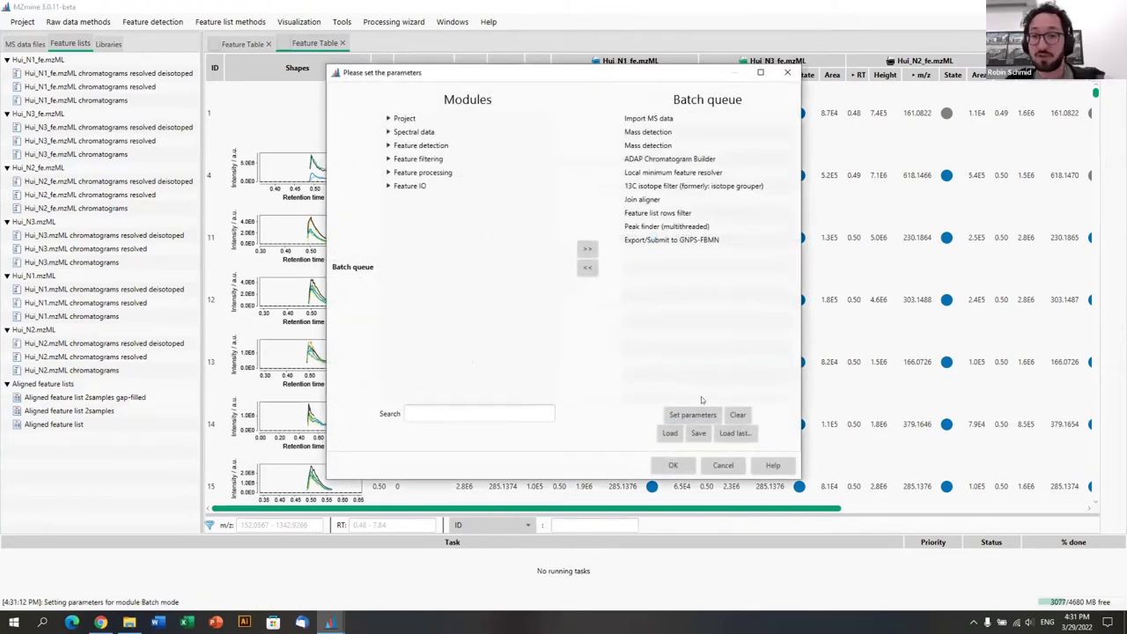
Step: Check the recently used batch files available for loading, and cancel the batch setup
left_click(734, 434)
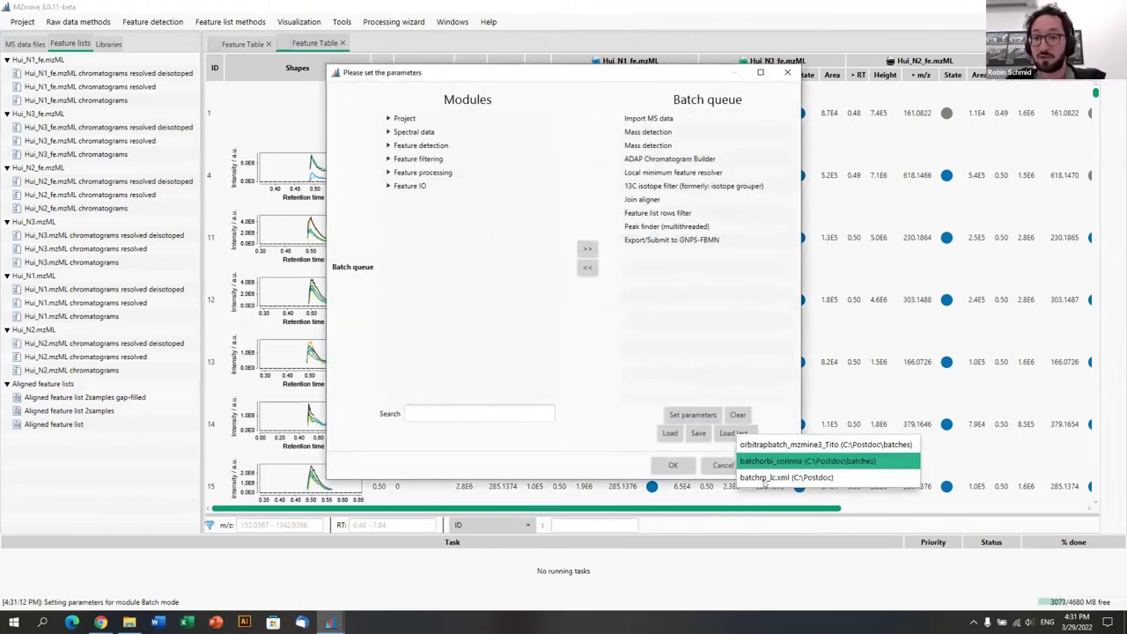
left_click(619, 405)
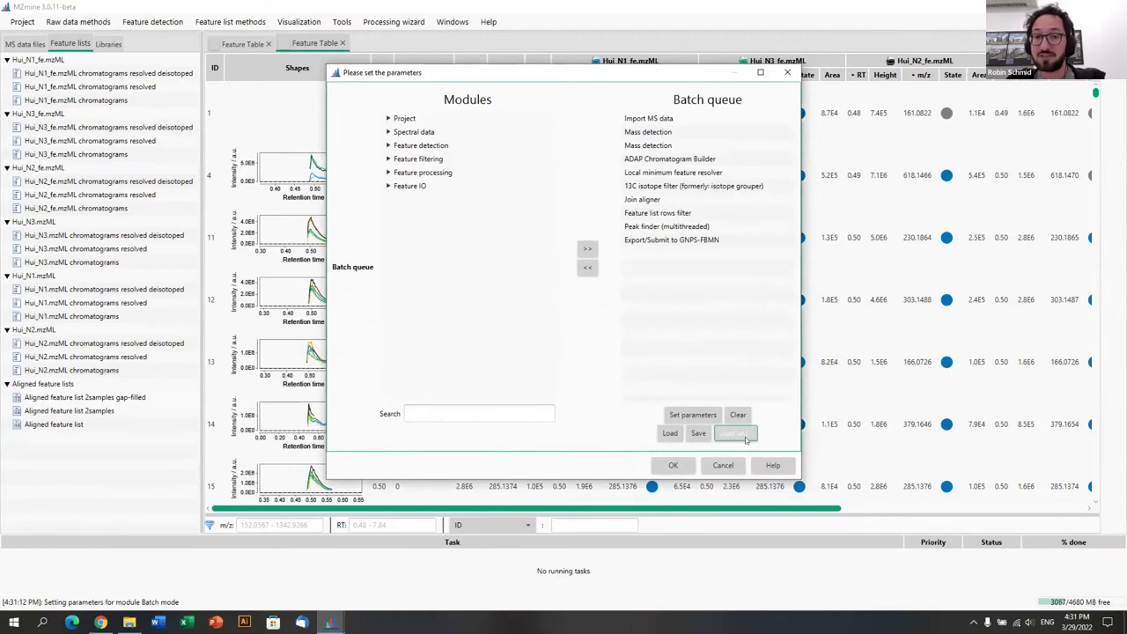
left_click(723, 467)
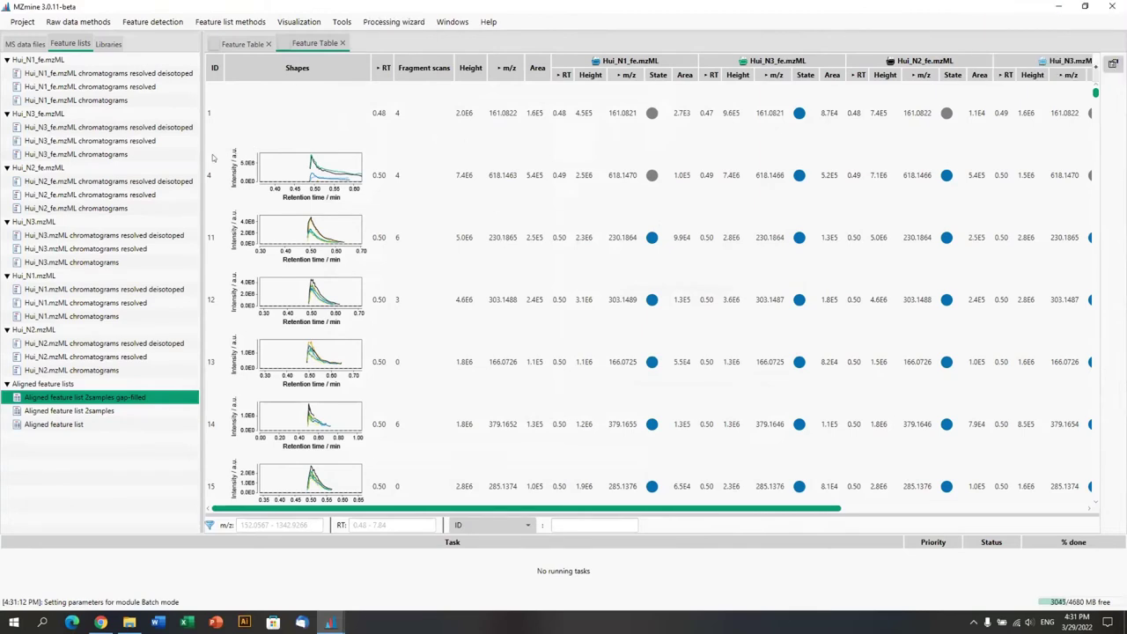
Step: Open the processing wizard and apply the default presets for the positive-mode Orbitrap and for UHPLC
left_click(382, 22)
left_click(395, 41)
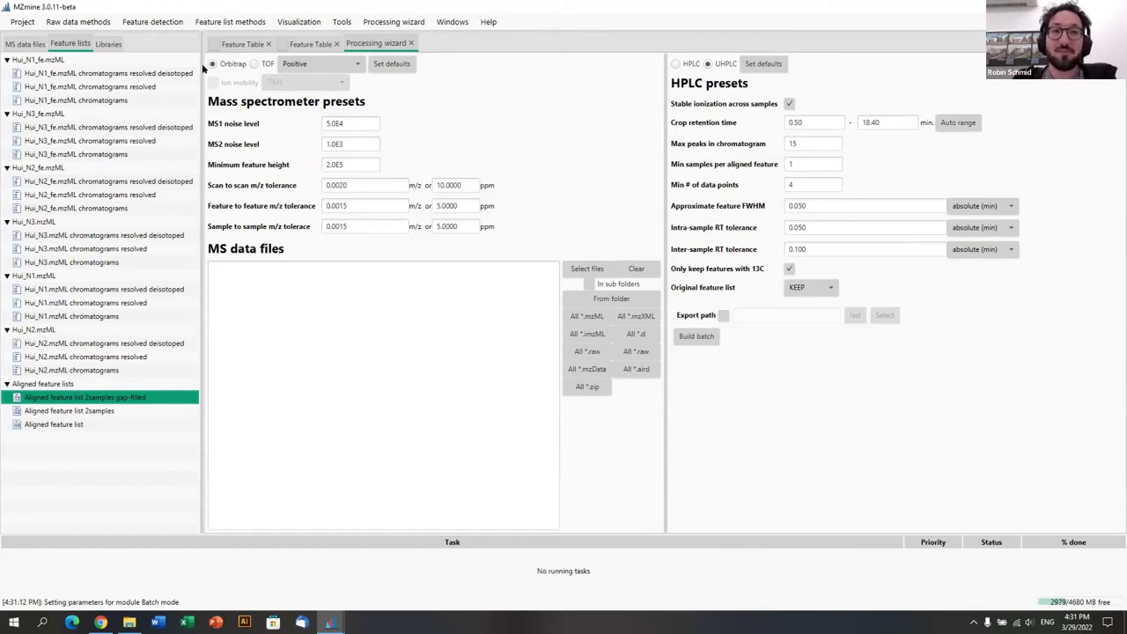
left_click(392, 64)
left_click(764, 65)
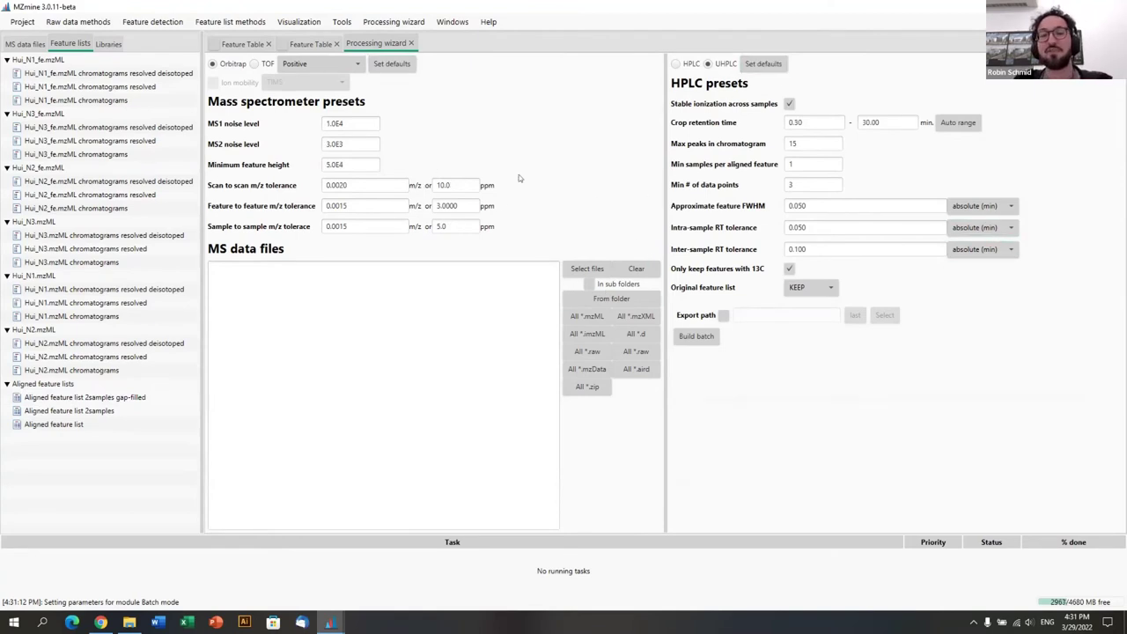
left_click(391, 184)
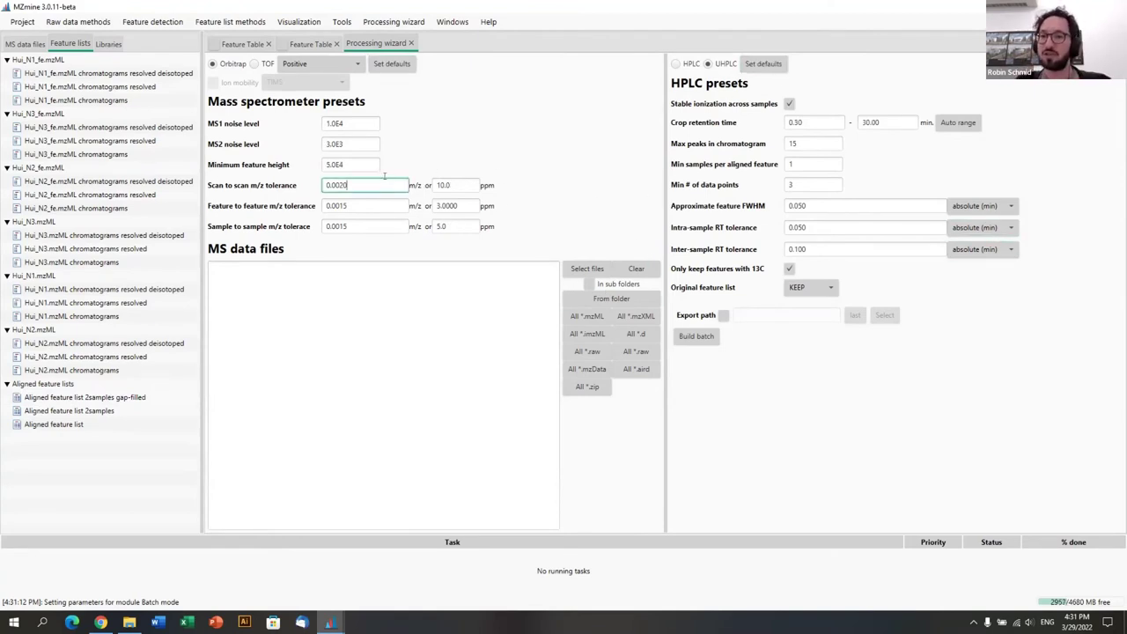
Step: Build a batch from the wizard presets, review its queue including the Smoothing step, and cancel the batch dialog
left_click(704, 339)
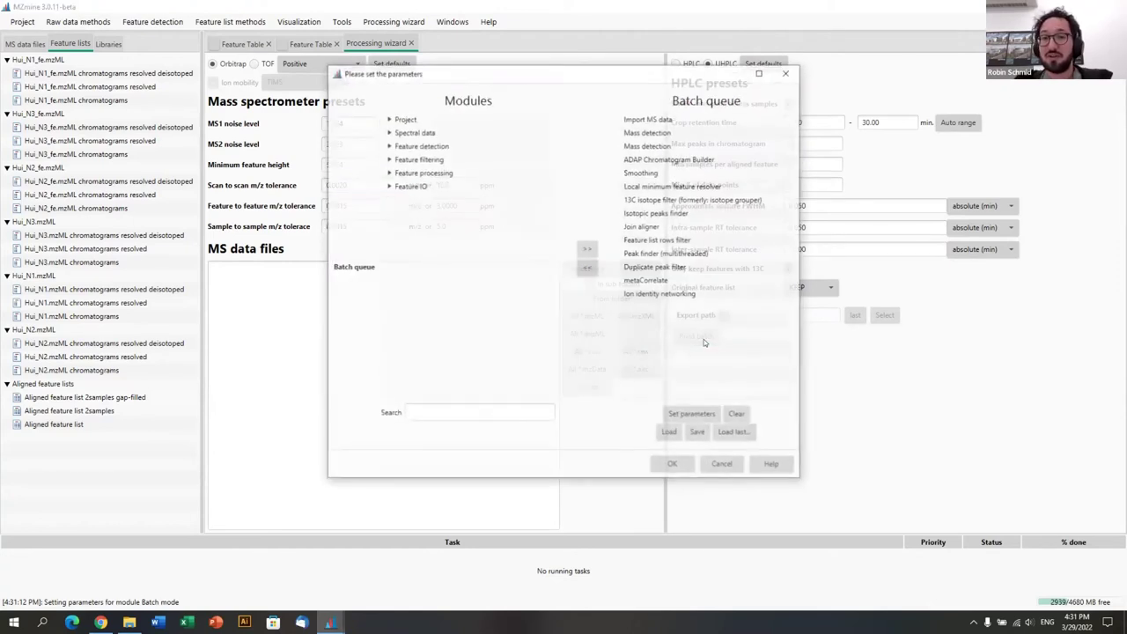
left_click(645, 119)
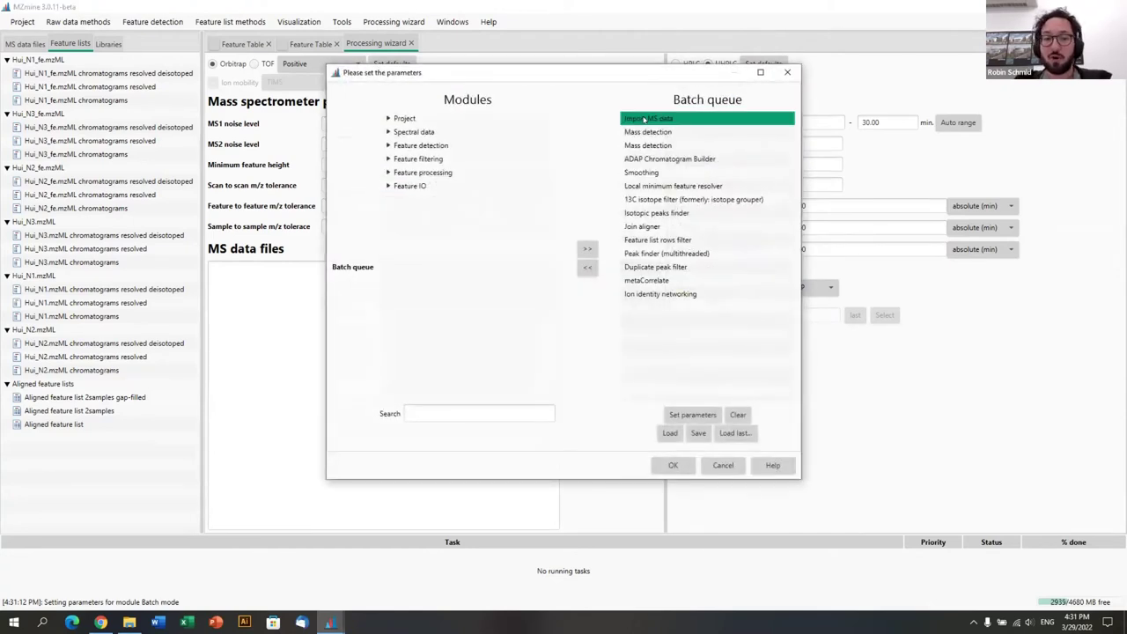
left_click(644, 173)
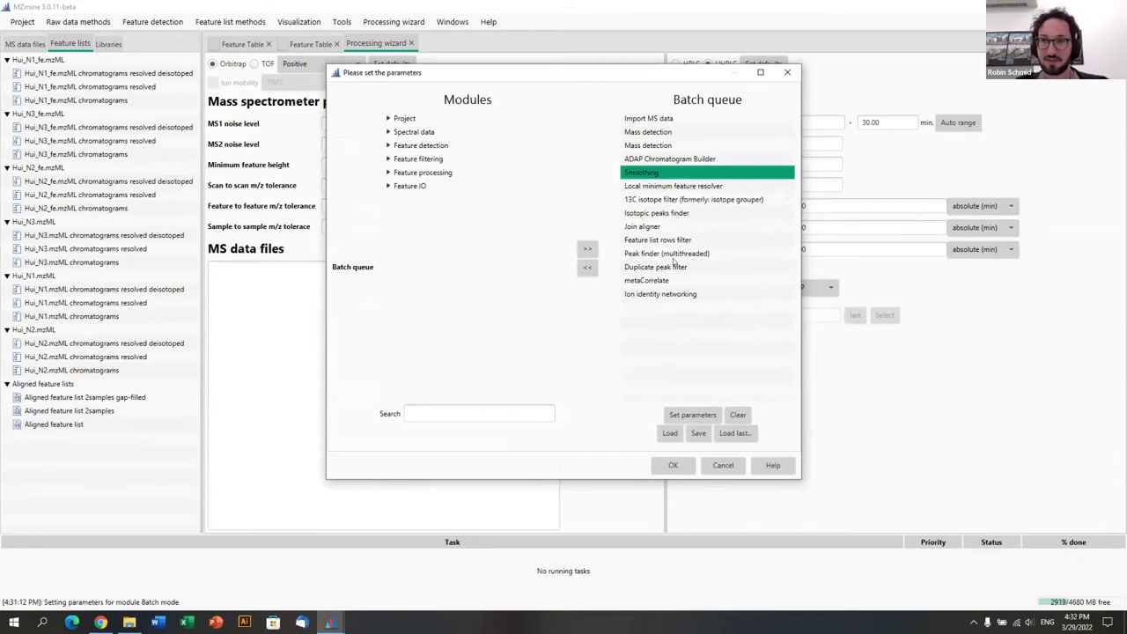
left_click(723, 465)
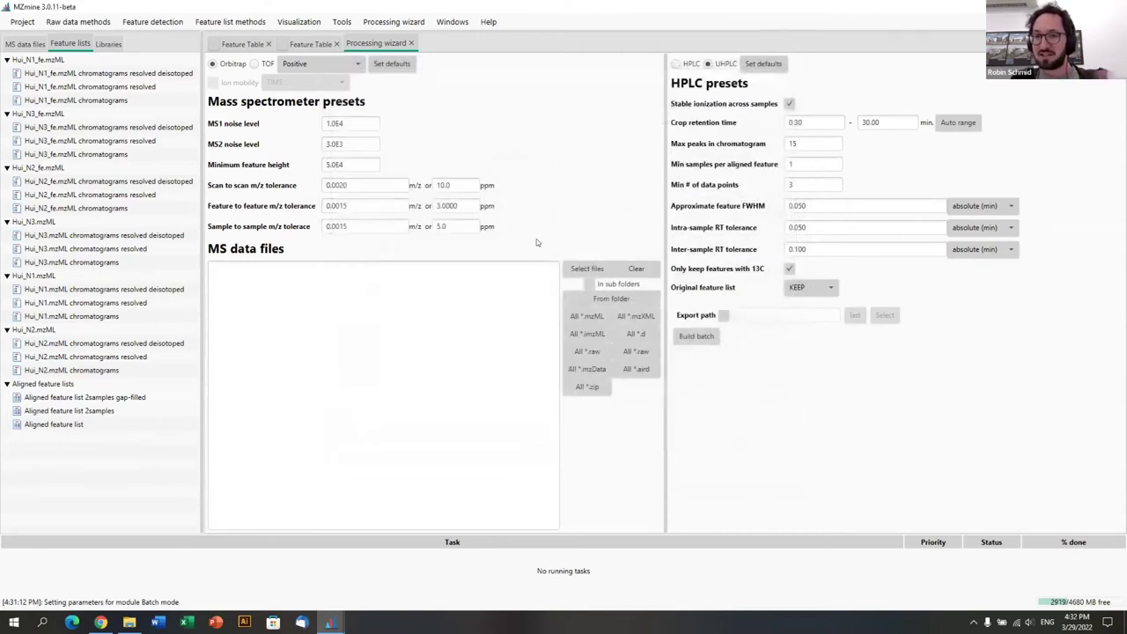
Step: Close the processing wizard and both open feature tables, and select the gap-filled aligned feature list
left_click(409, 43)
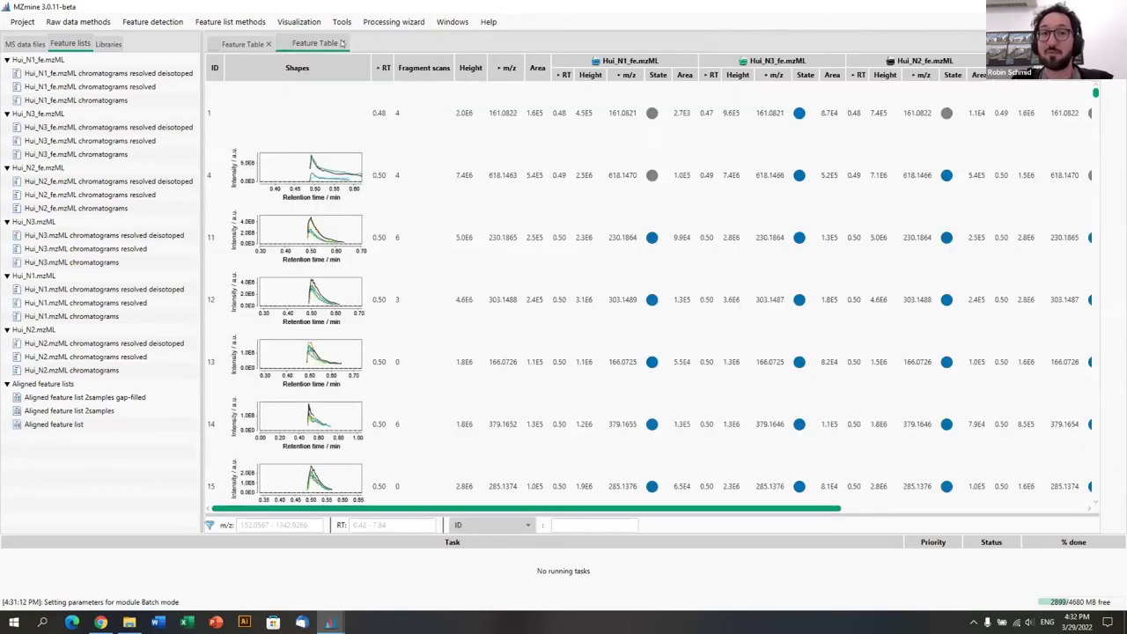
left_click(267, 44)
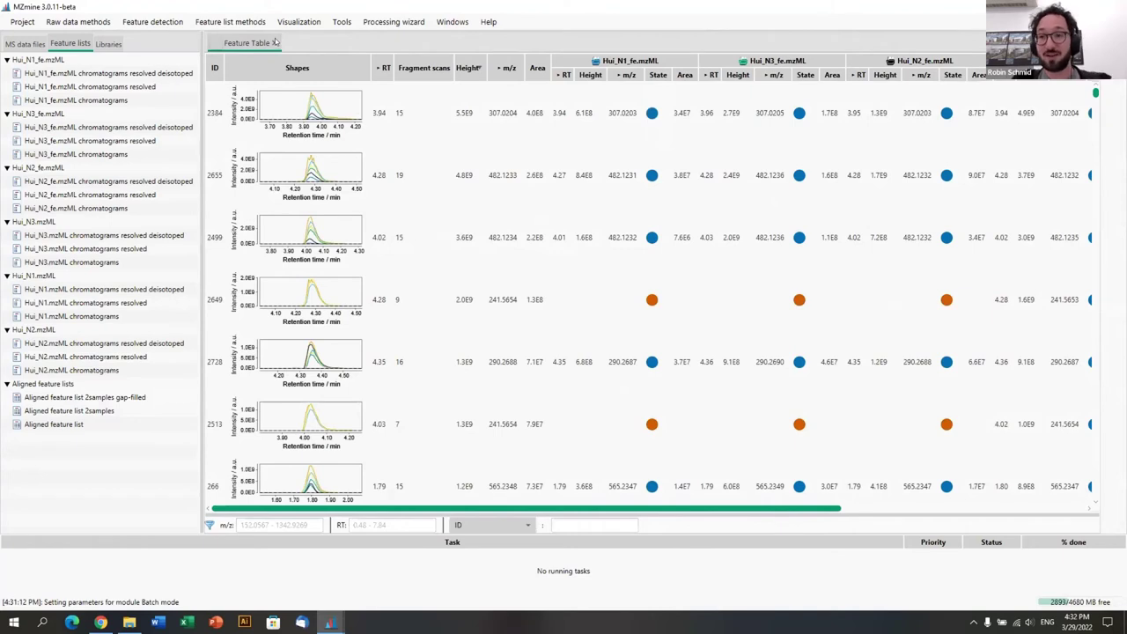
left_click(275, 43)
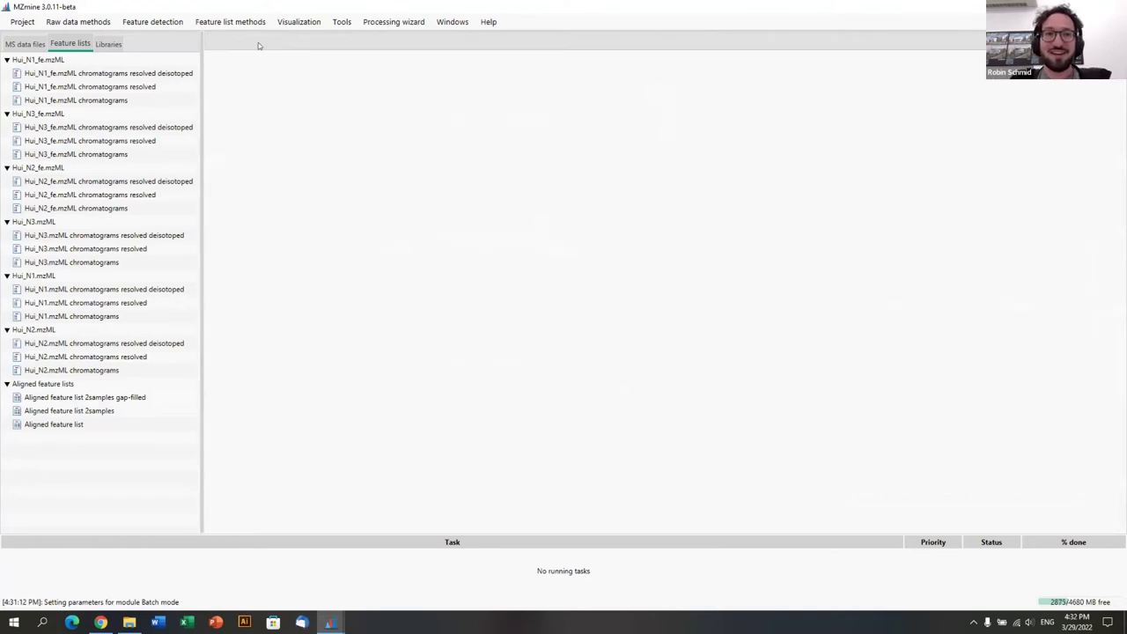
left_click(113, 398)
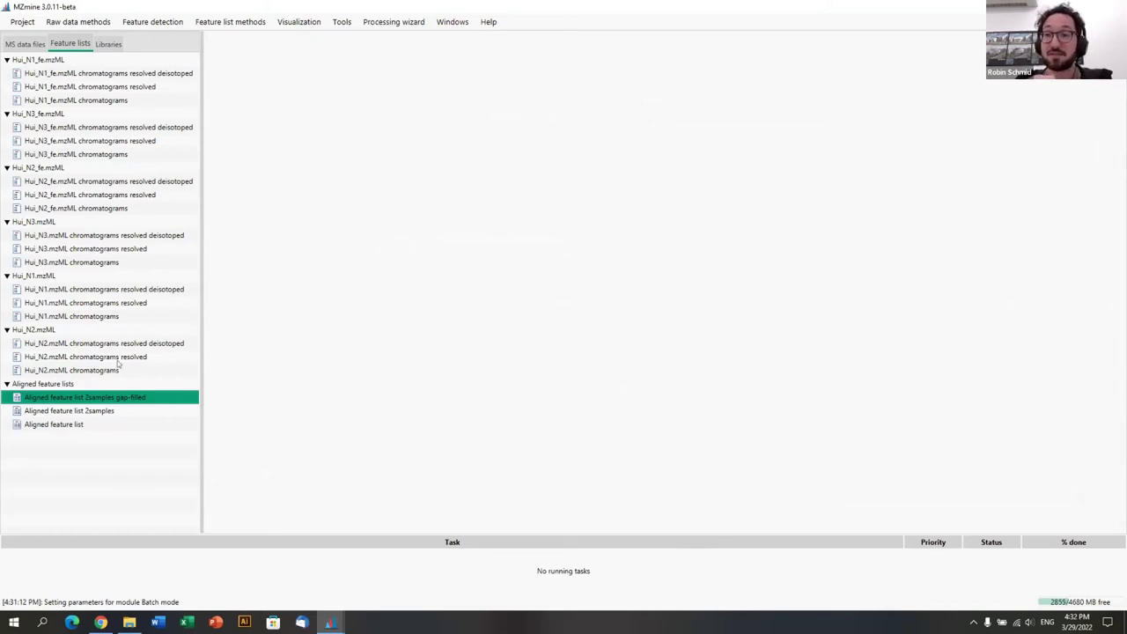
Step: Import the spectral library MoNA-export-LC-MS-MS_Positive_Mode.json from the C:\Data folder into the MZmine libraries
left_click(108, 44)
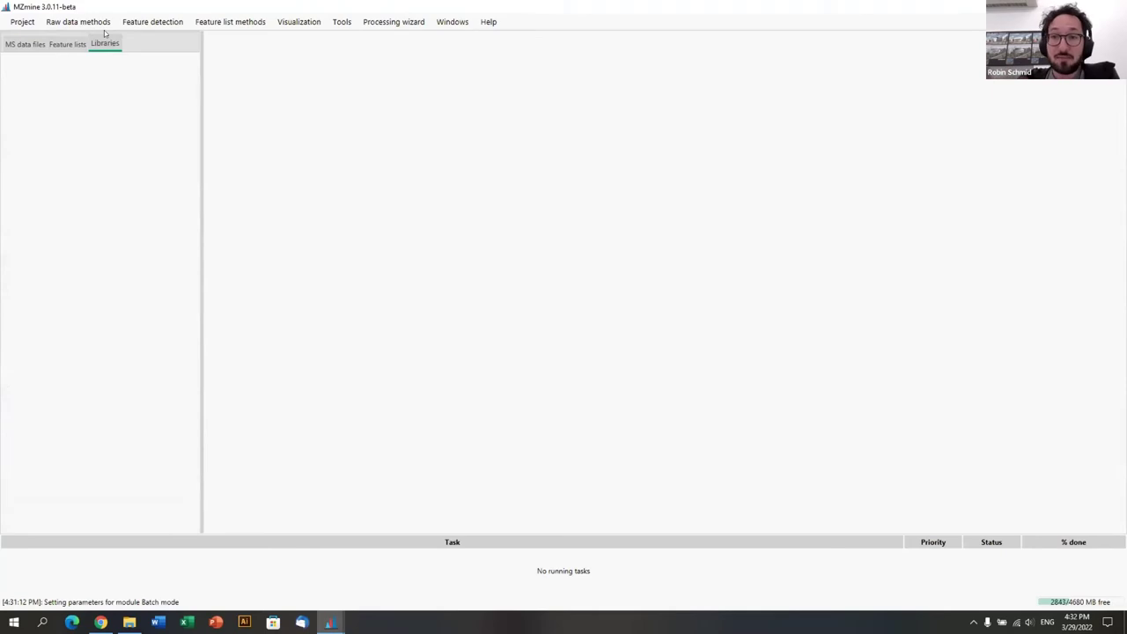
left_click(68, 46)
left_click(106, 45)
left_click(129, 622)
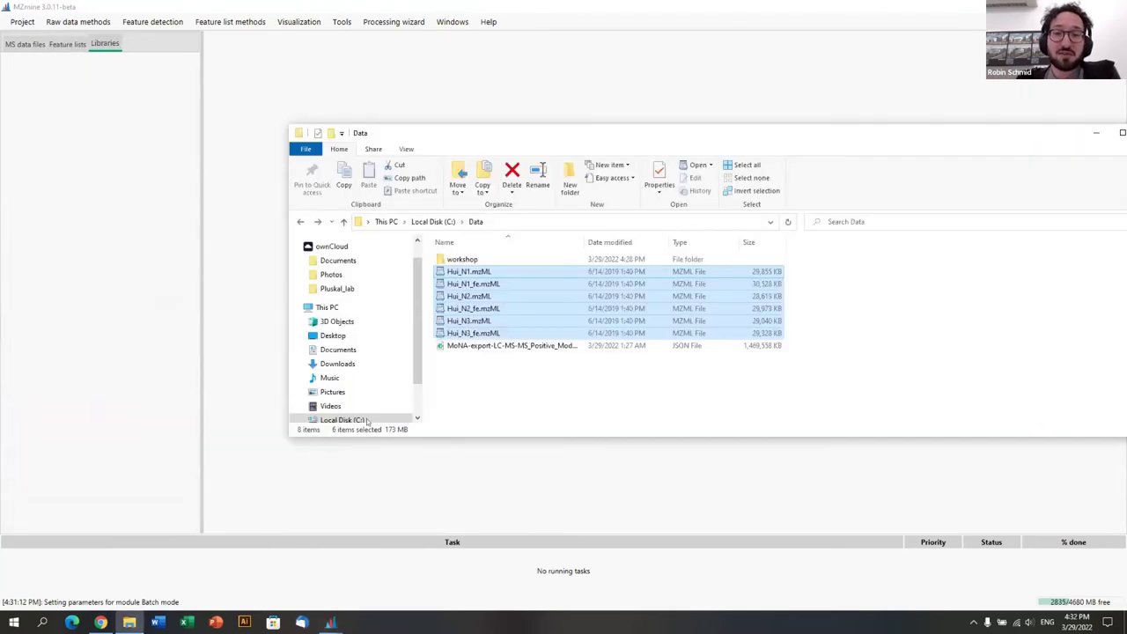
left_click(515, 347)
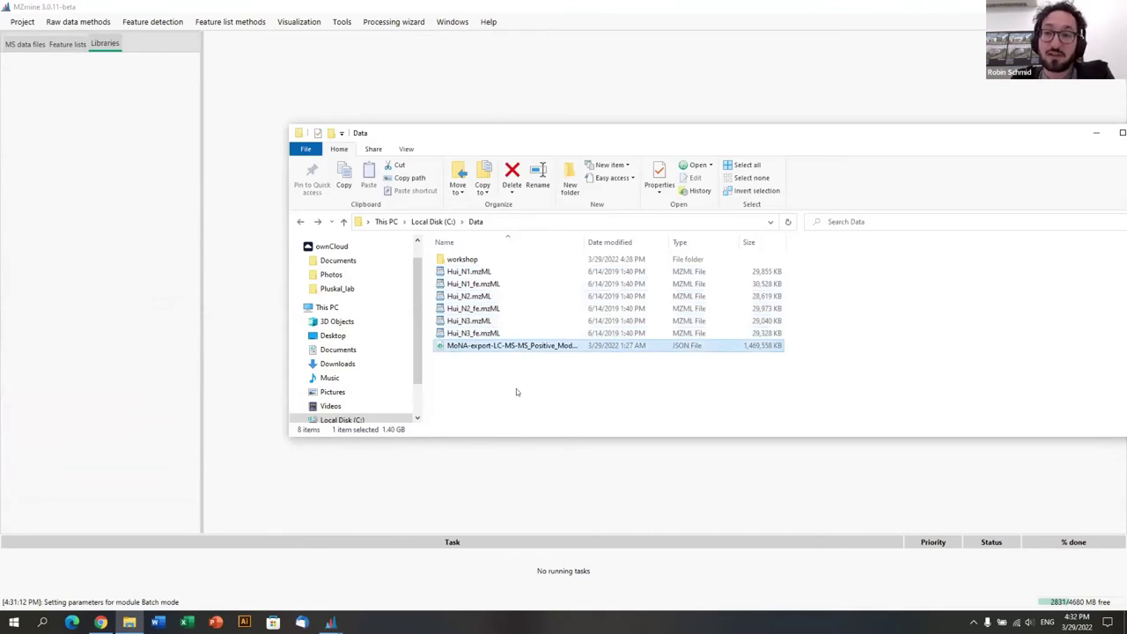
left_click_drag(584, 242, 673, 242)
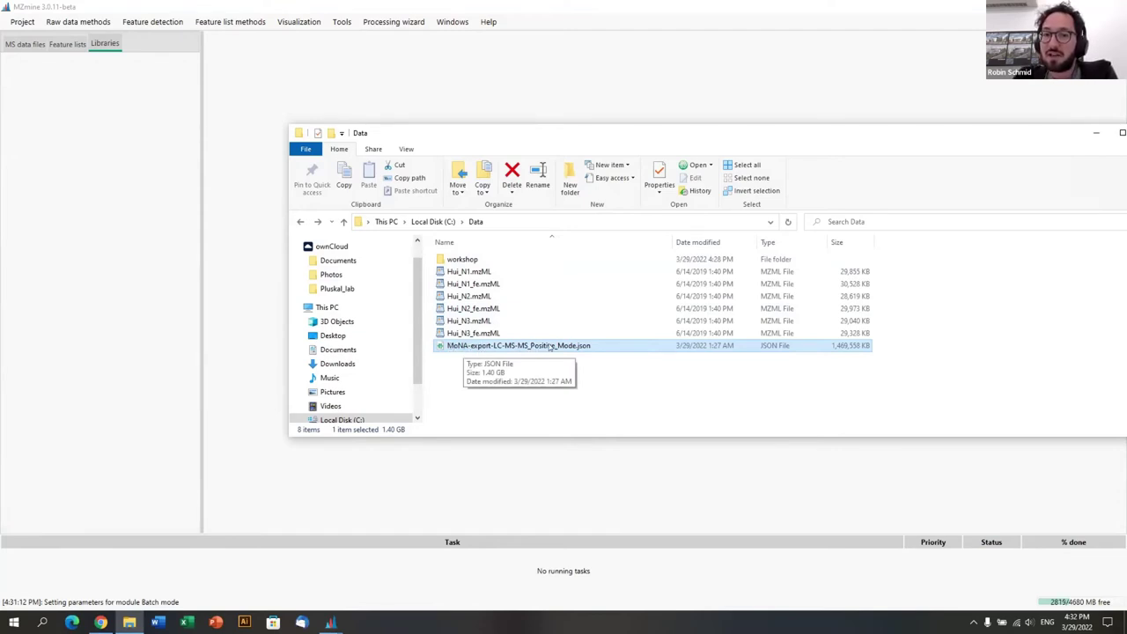
left_click_drag(551, 348, 67, 134)
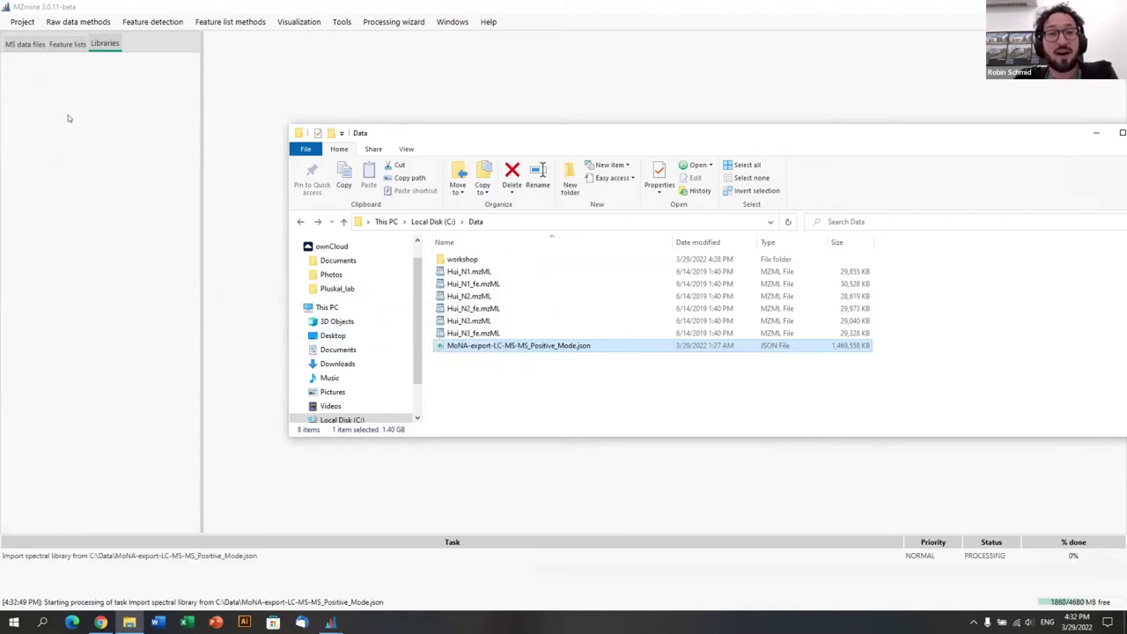
Step: Review the mzML files and the spectral library file listed in the advanced MS data import, and cancel the dialog
left_click(190, 5)
left_click(92, 23)
mouse_move(79, 40)
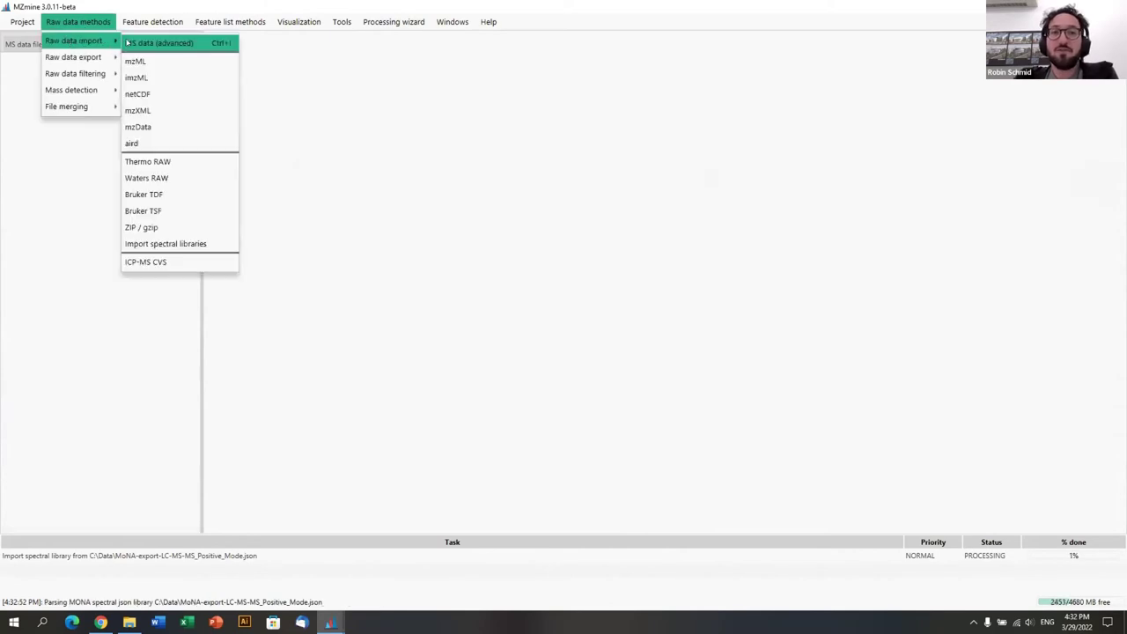
left_click(170, 42)
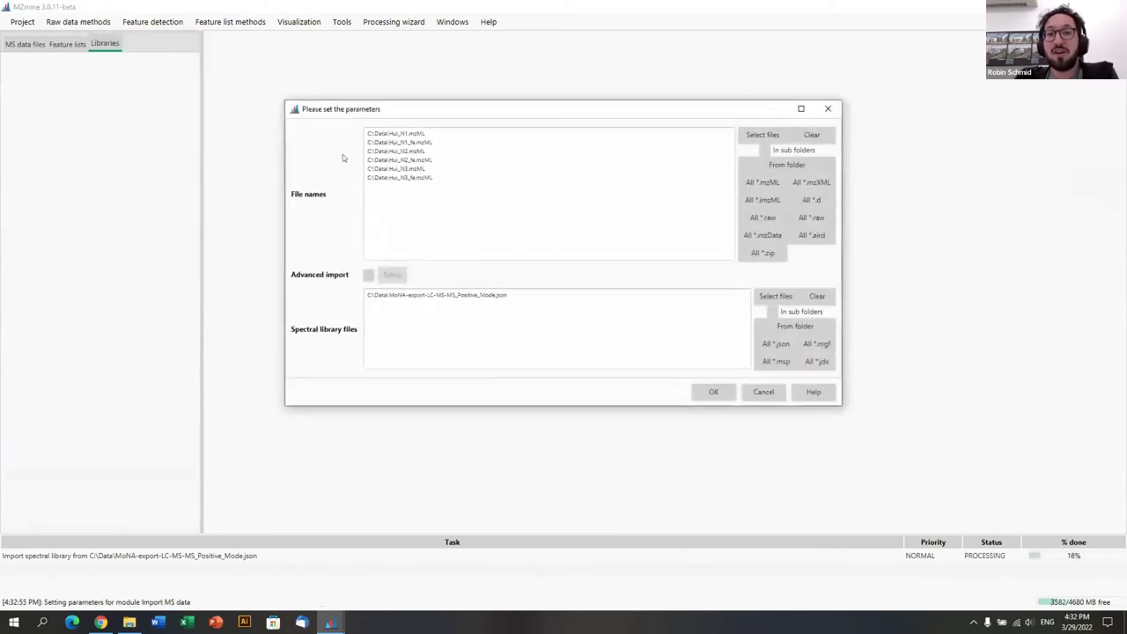
left_click(463, 195)
key("ctrl+a")
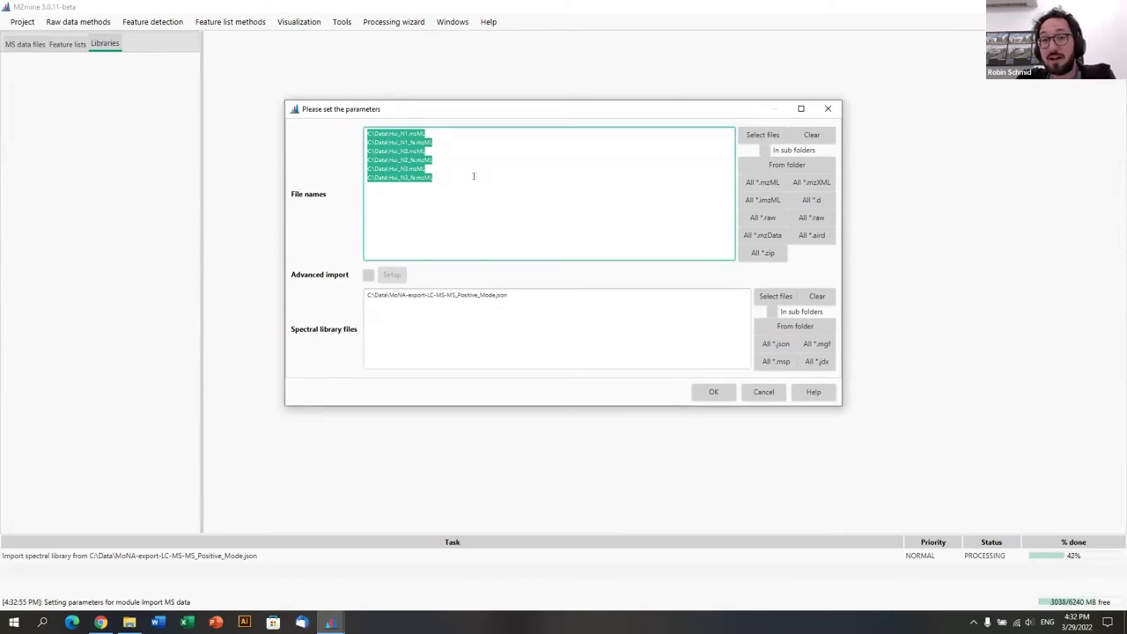
left_click(473, 176)
left_click(520, 301)
key("ctrl+a")
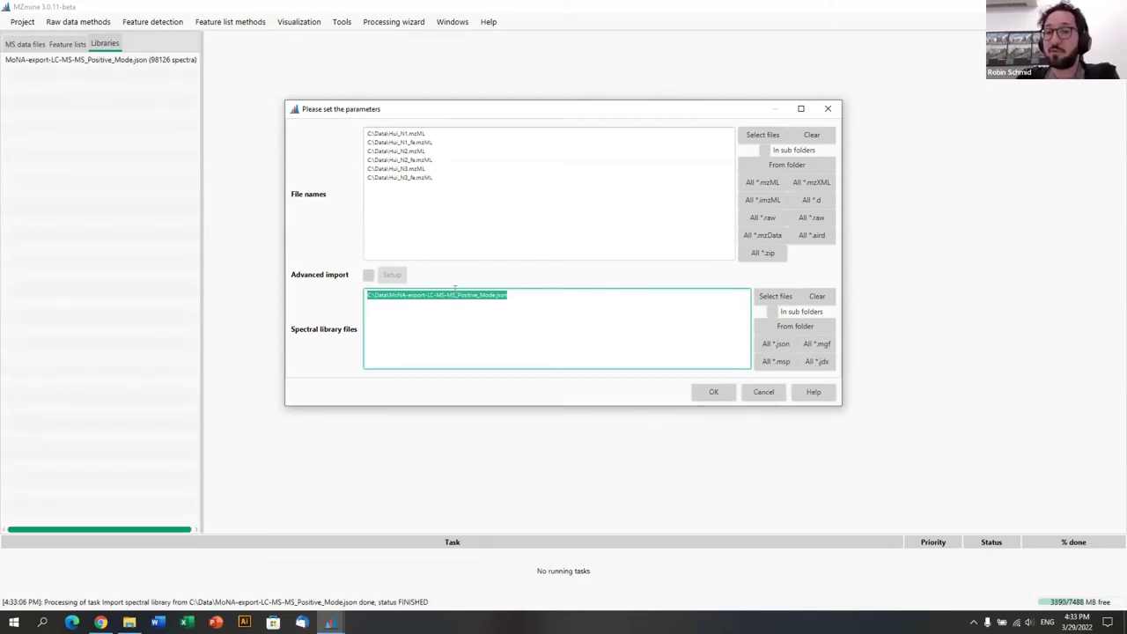
left_click(763, 391)
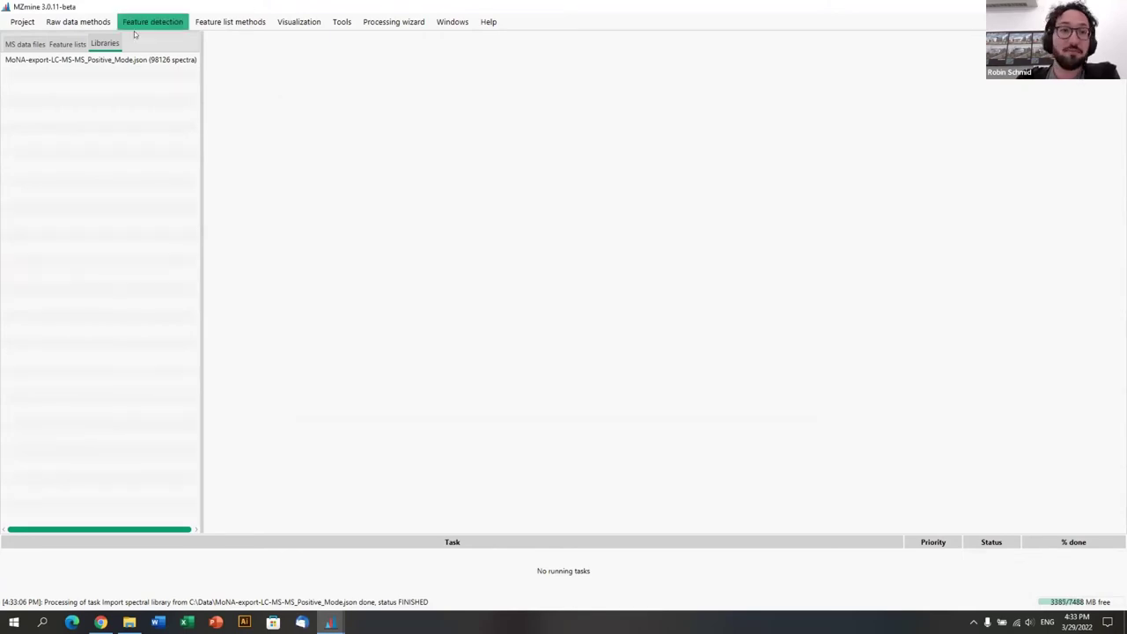
Step: Open the spectral library search settings for the aligned feature list "2samples gap-filled"
left_click(69, 59)
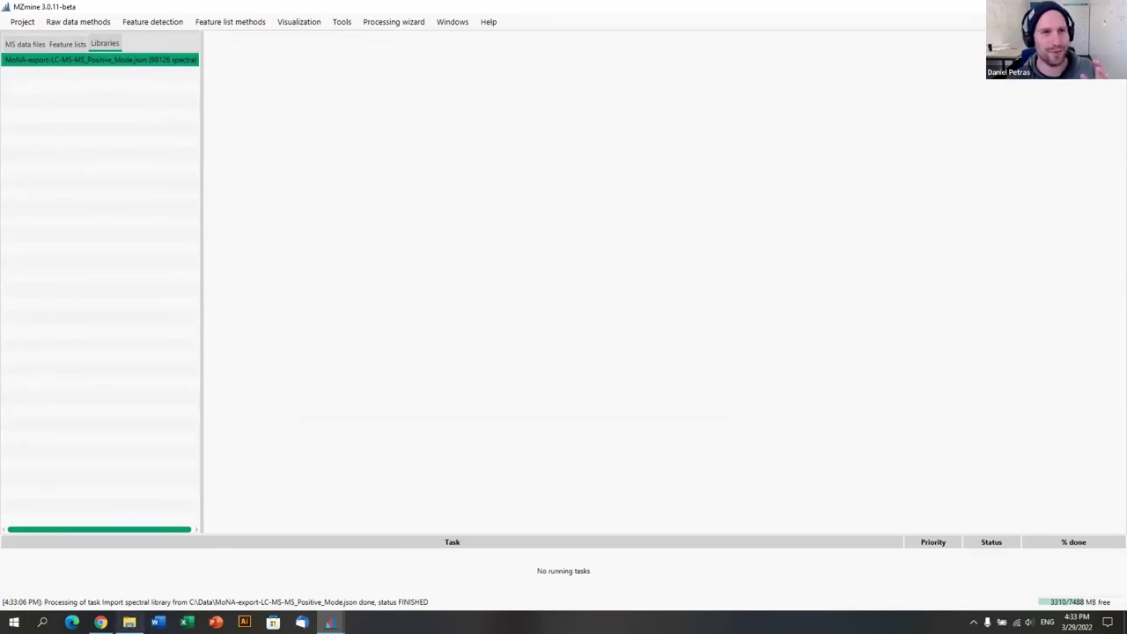
mouse_move(129, 622)
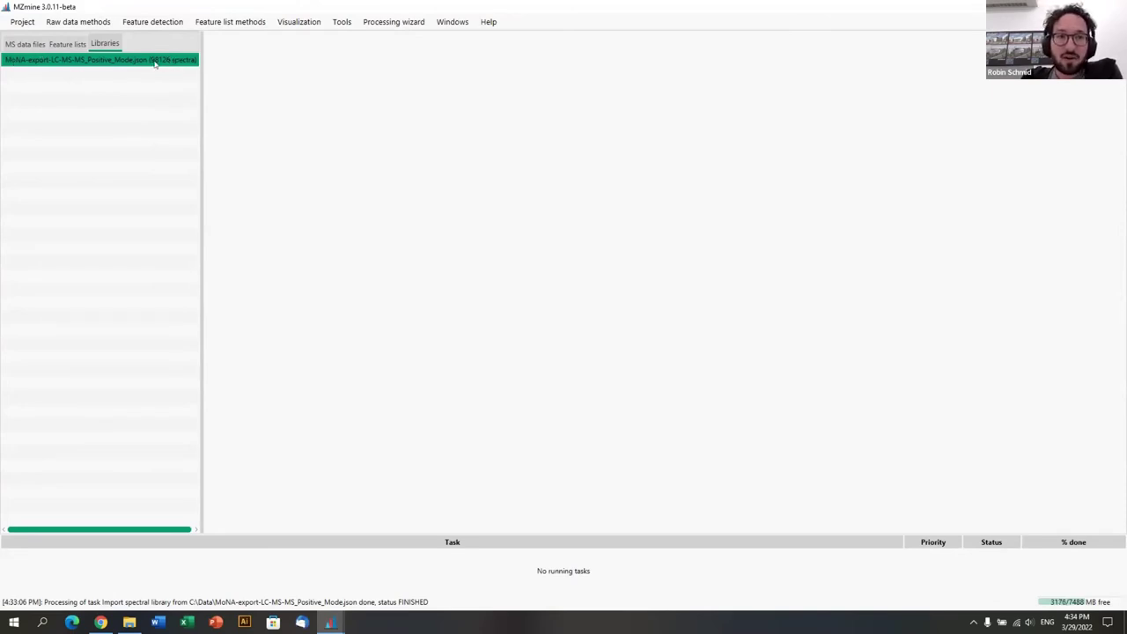
left_click(24, 44)
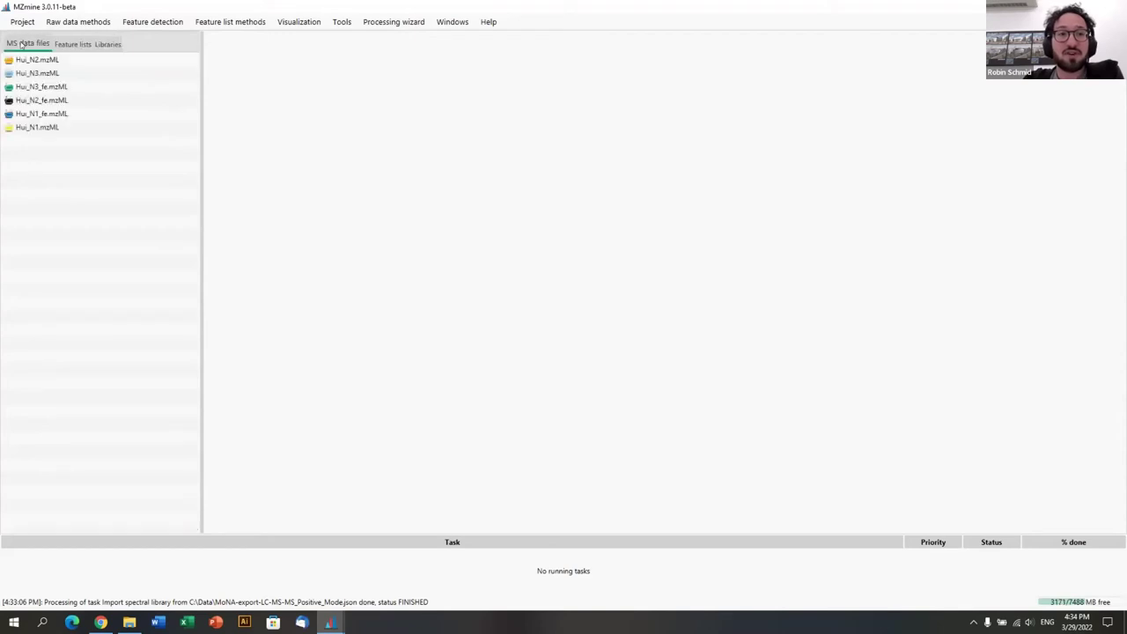
left_click(76, 44)
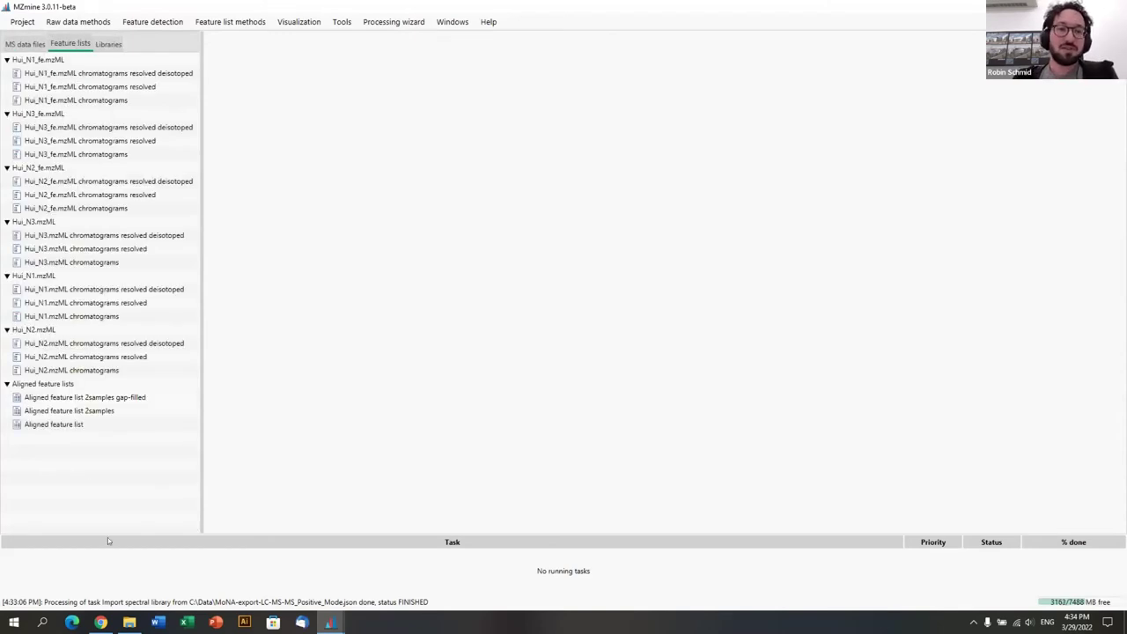
left_click(115, 397)
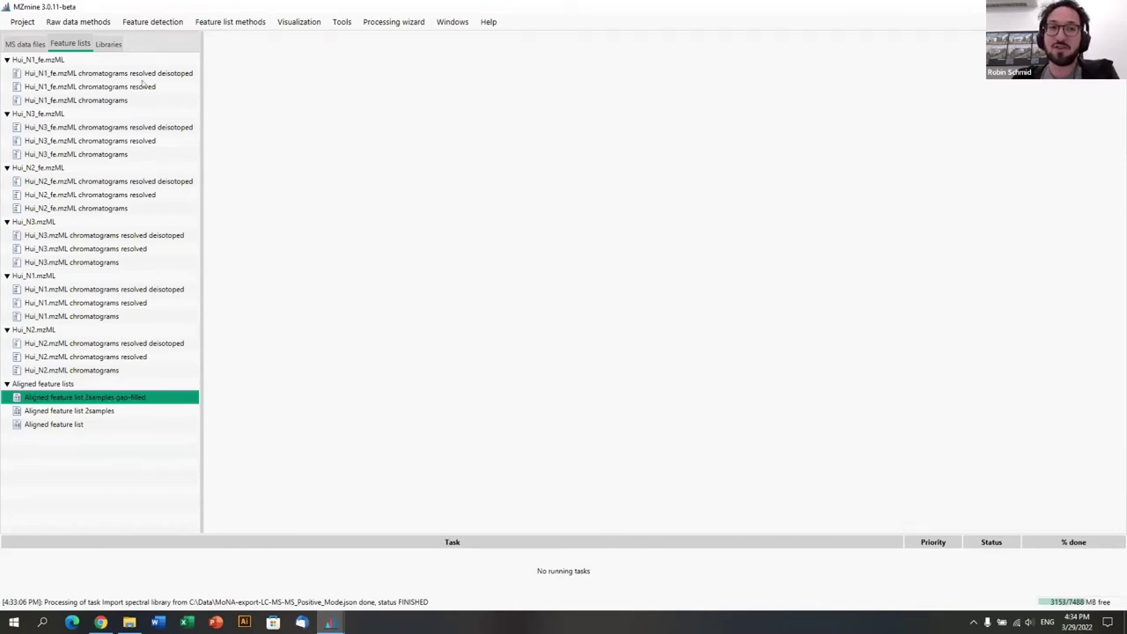
left_click(235, 24)
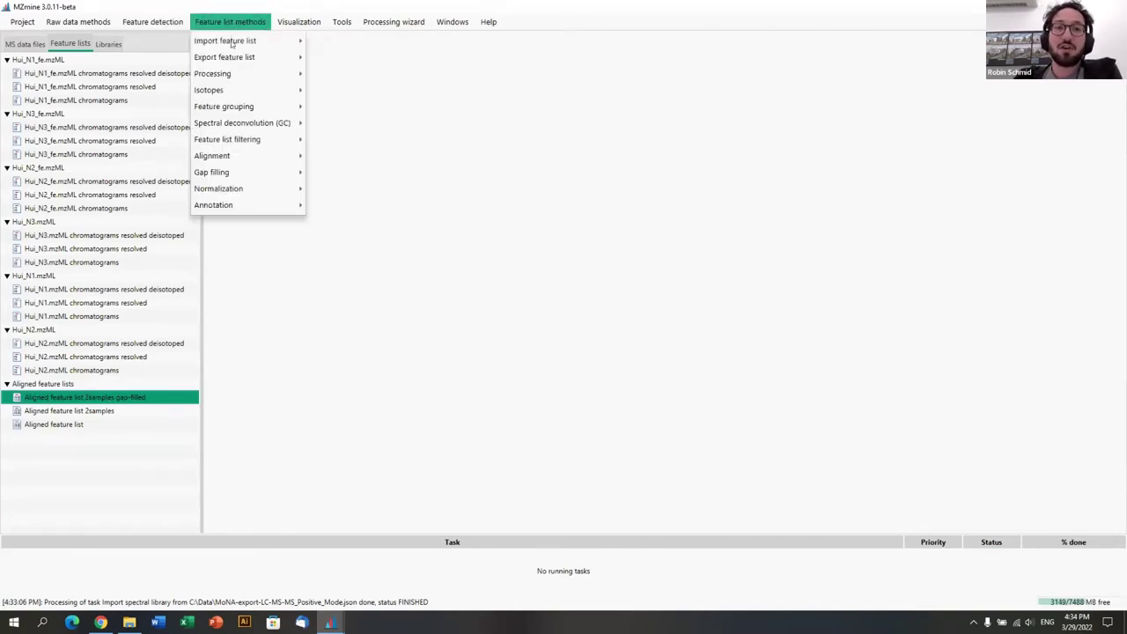
mouse_move(236, 203)
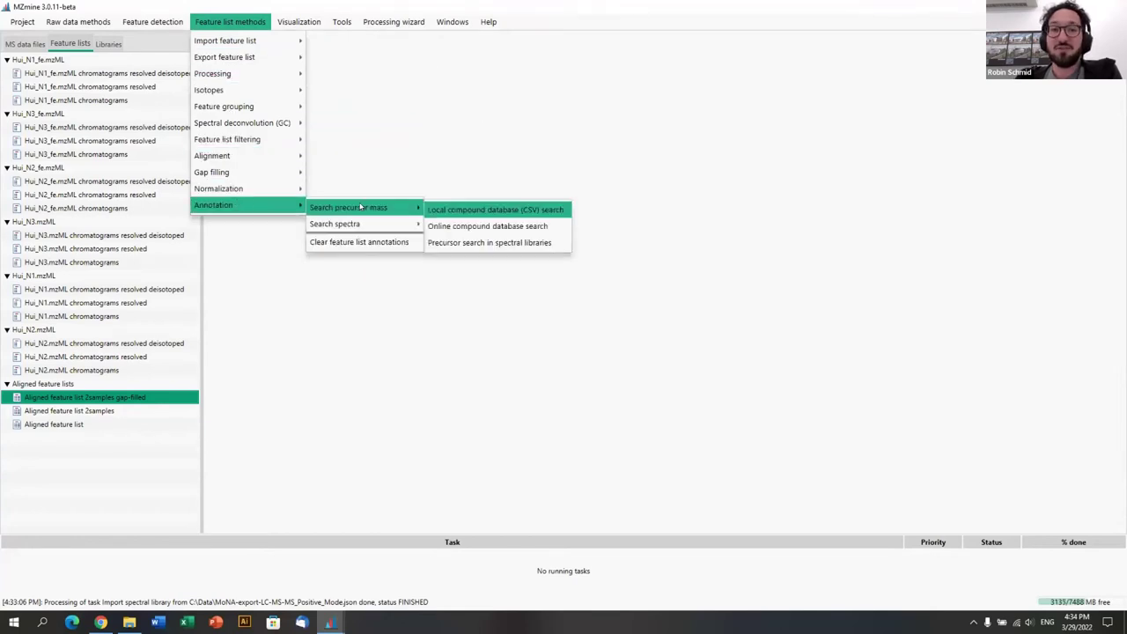
mouse_move(359, 225)
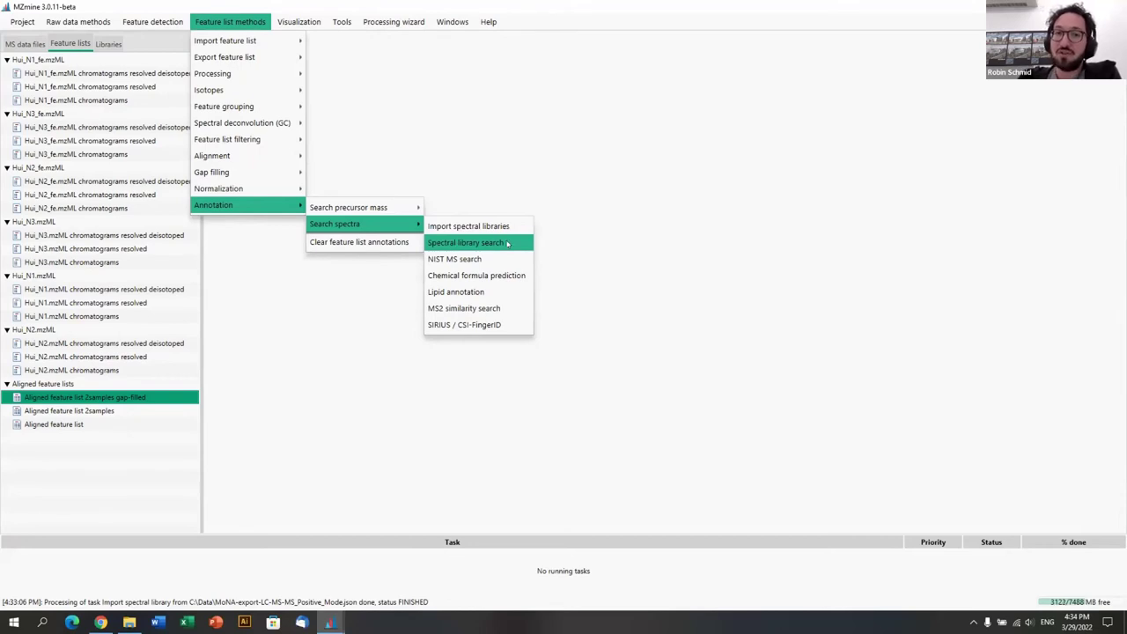
left_click(507, 243)
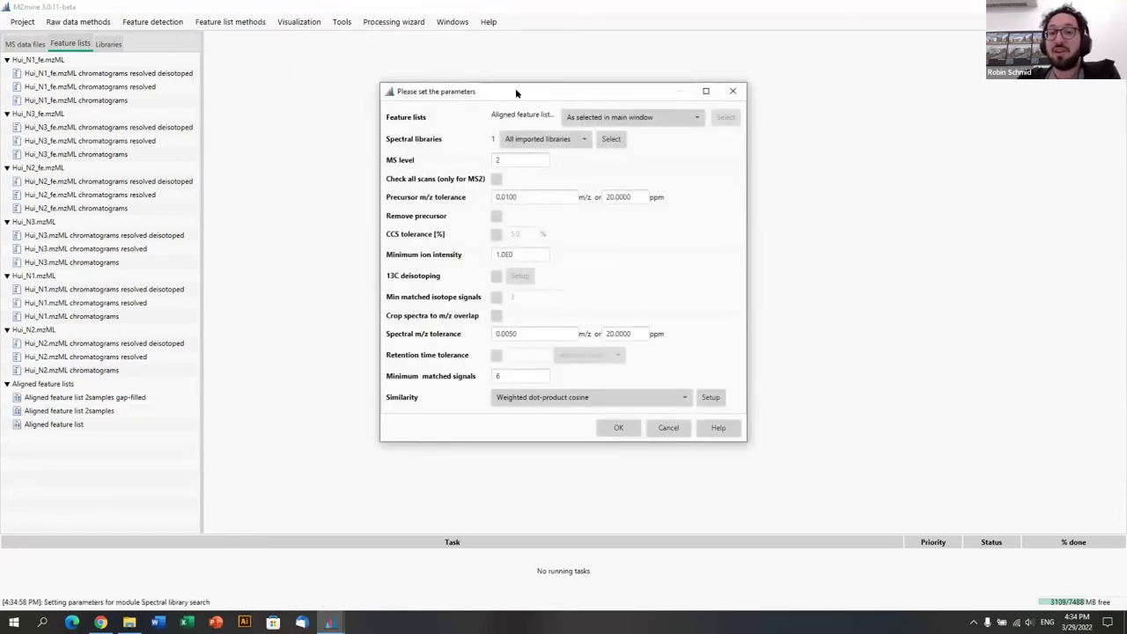
Step: Examine the library search's MS level, precursor m/z tolerance, spectral m/z tolerance and minimum matched signals
left_click_drag(510, 87, 370, 48)
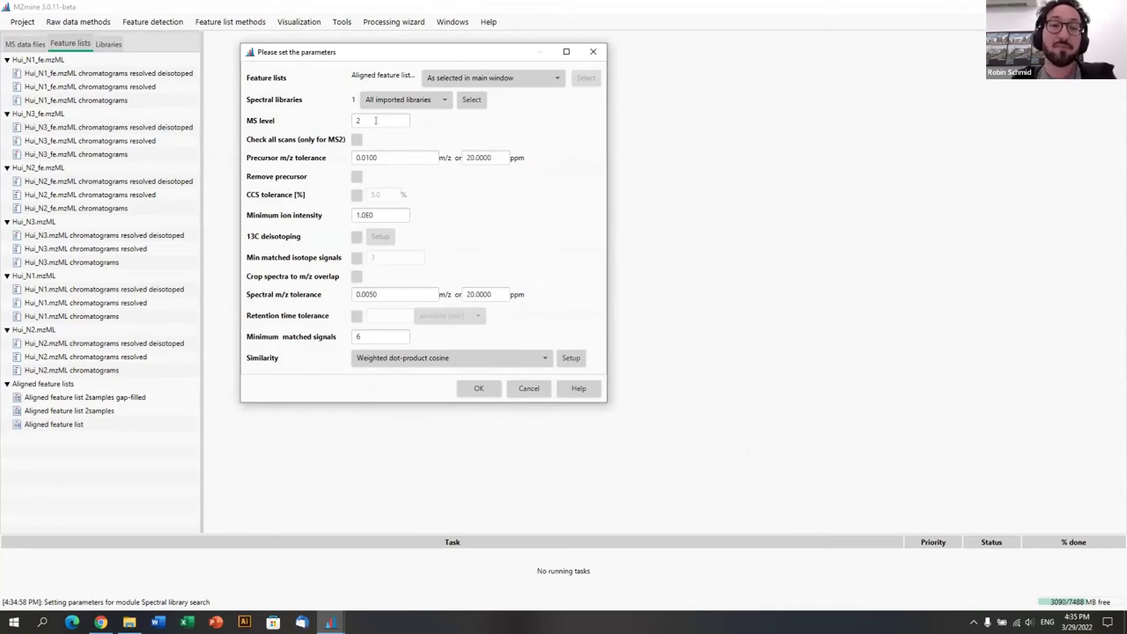
left_click(376, 121)
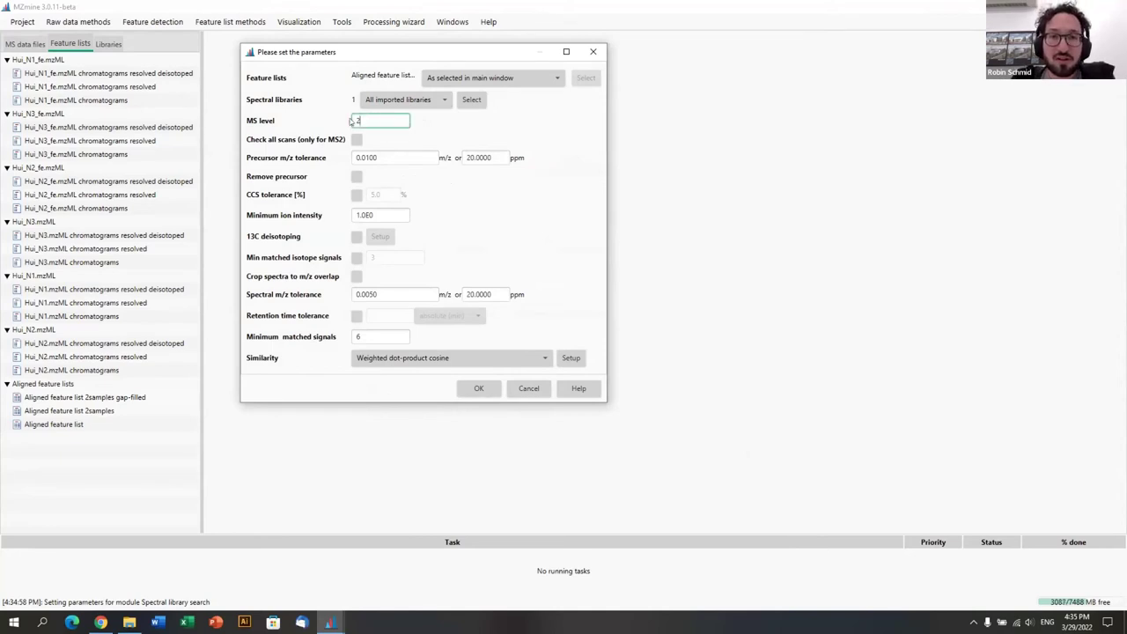
double_click(364, 118)
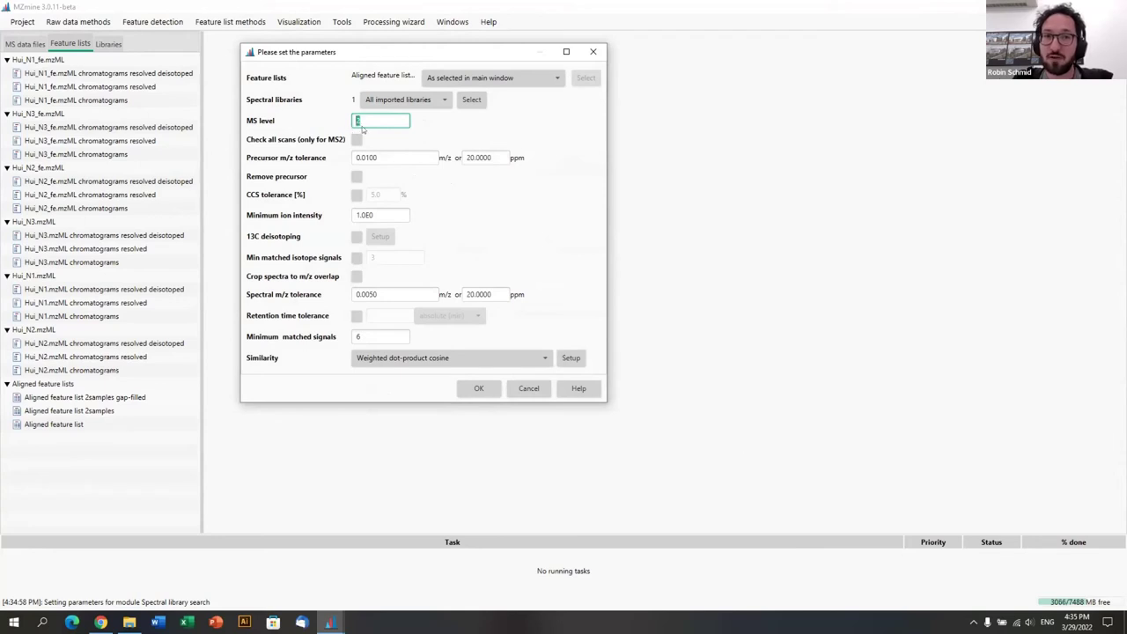
left_click(355, 157)
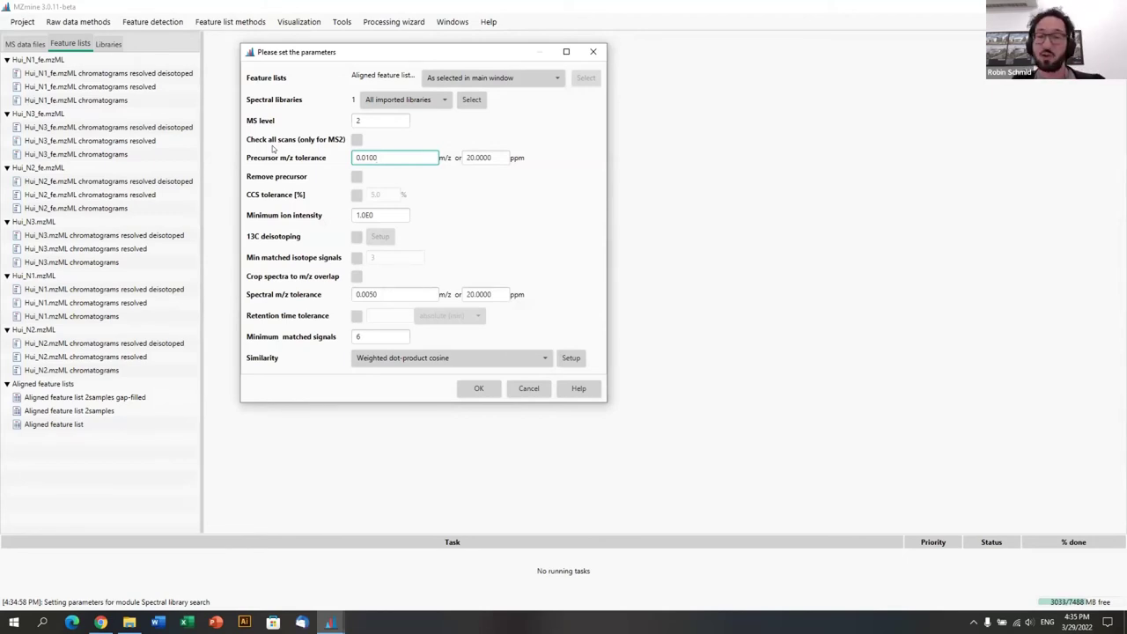
double_click(480, 158)
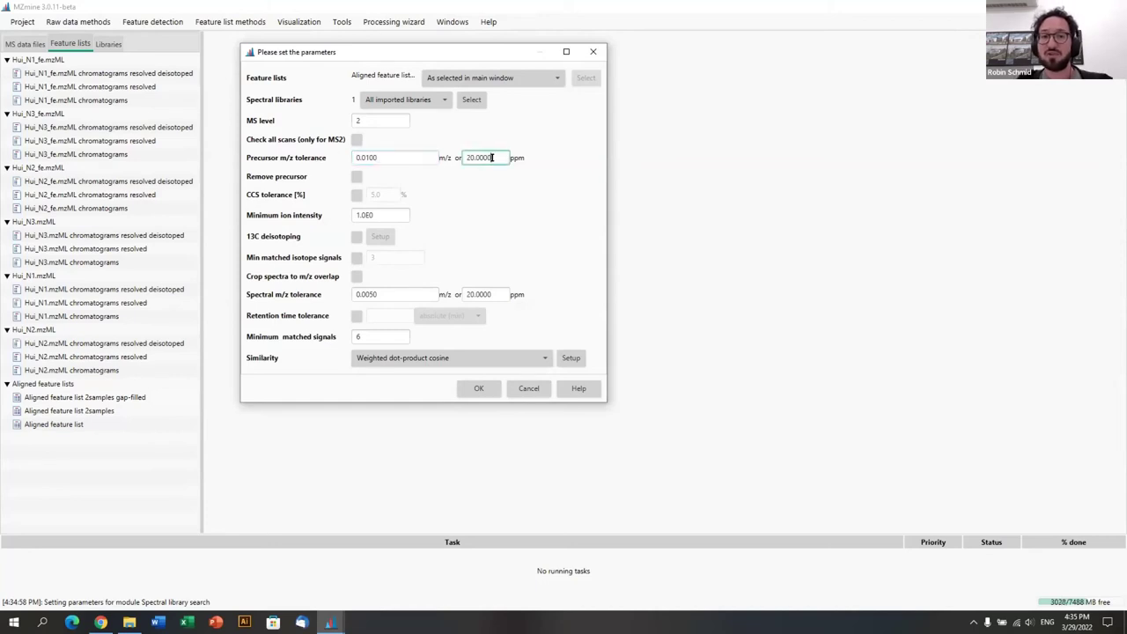
double_click(375, 157)
left_click(483, 155)
left_click(391, 291)
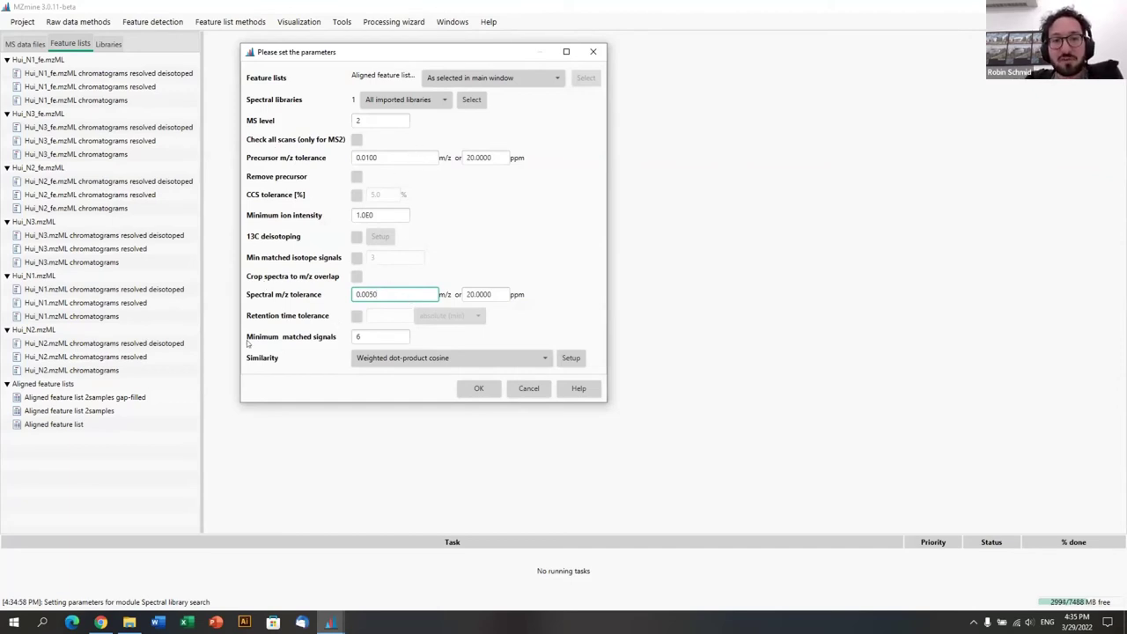
left_click(372, 336)
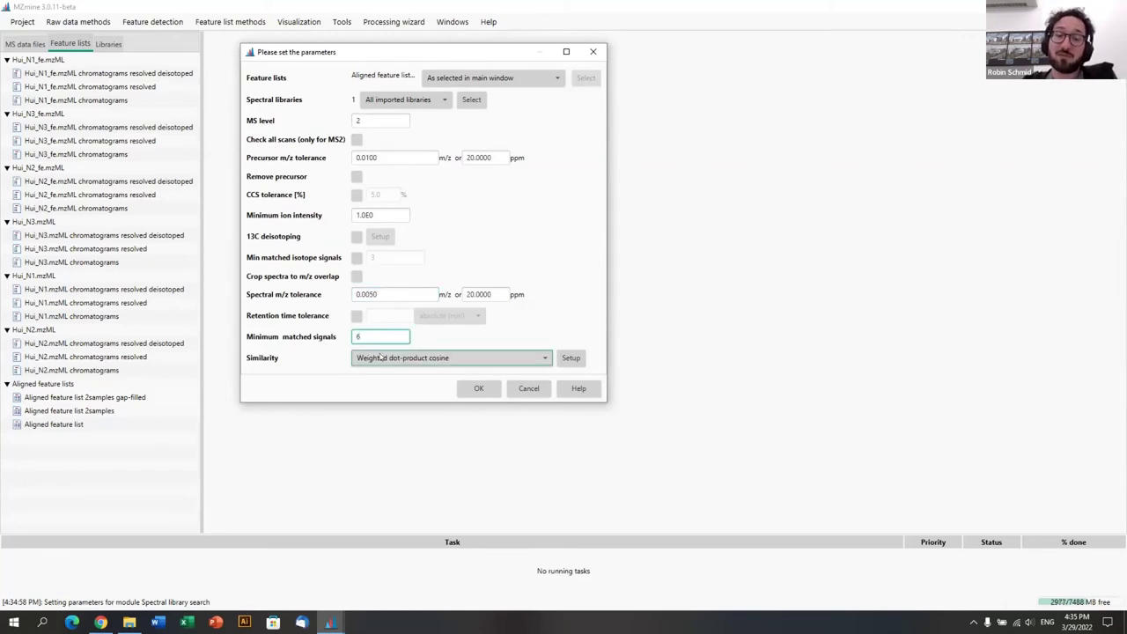
Step: Examine the weights, minimum cosine similarity and unmatched-signal handling of the weighted dot-product cosine similarity, and dismiss its settings
left_click(568, 357)
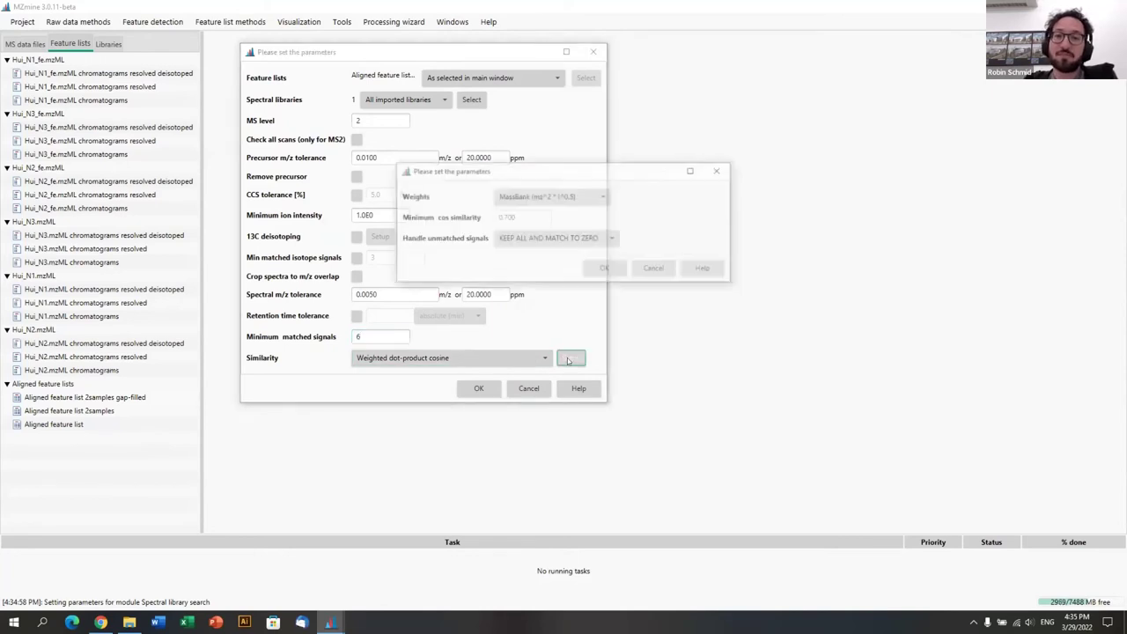
left_click(315, 338)
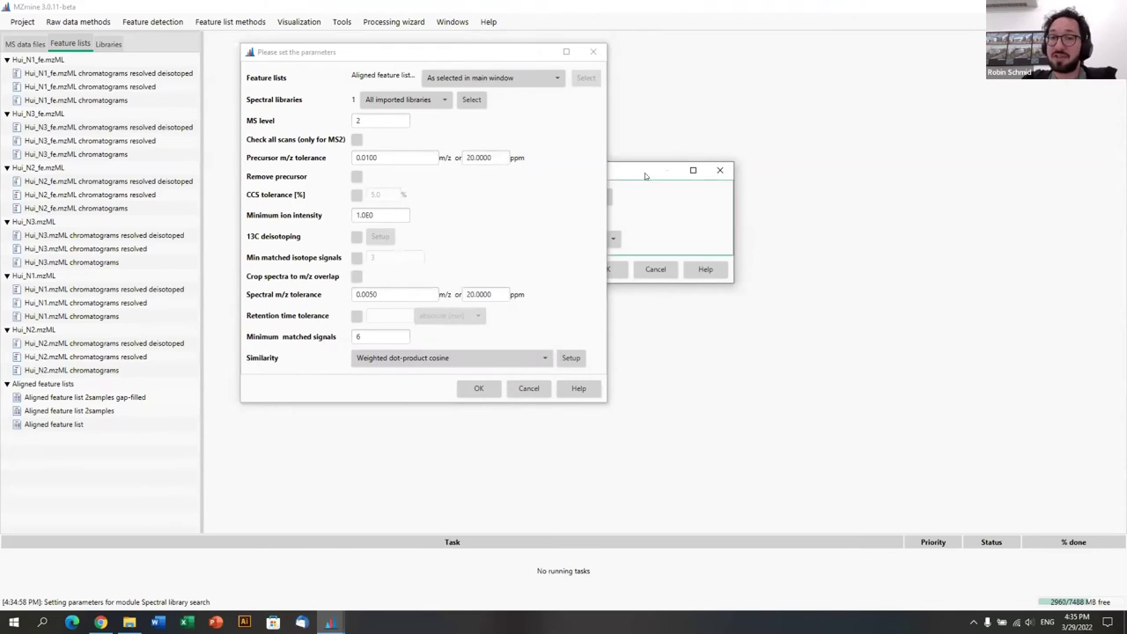
left_click_drag(635, 170, 869, 134)
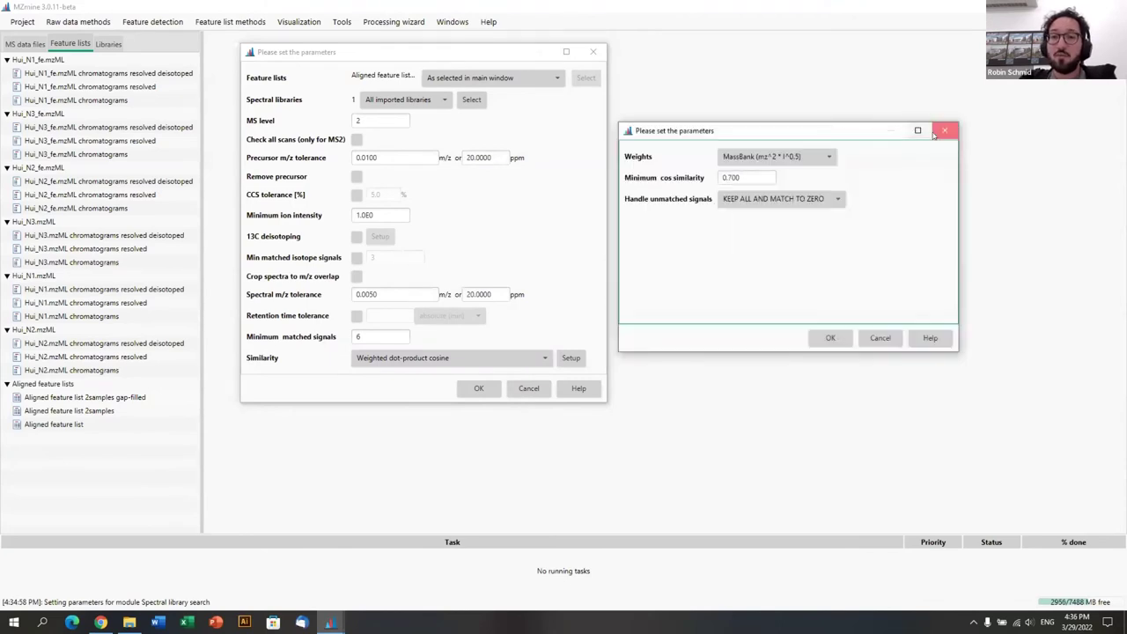
left_click(944, 136)
Step: Accept MassBank weights and a minimum cosine similarity of 0.700, and run the spectral library search on the gap-filled aligned feature list
left_click(568, 359)
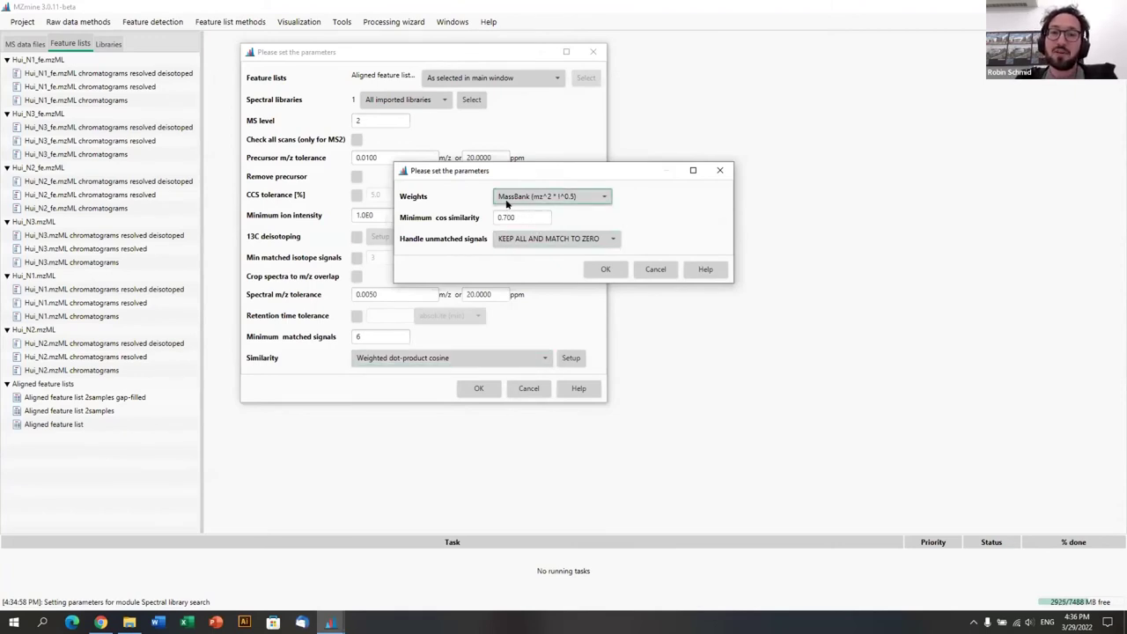
left_click_drag(516, 216, 491, 218)
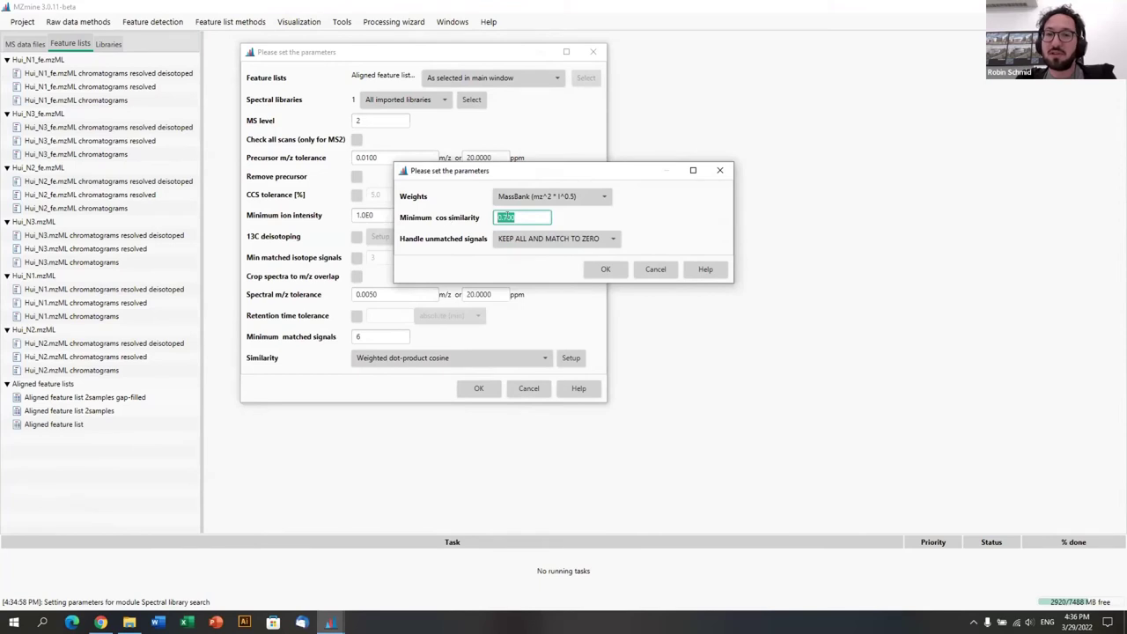
left_click(655, 268)
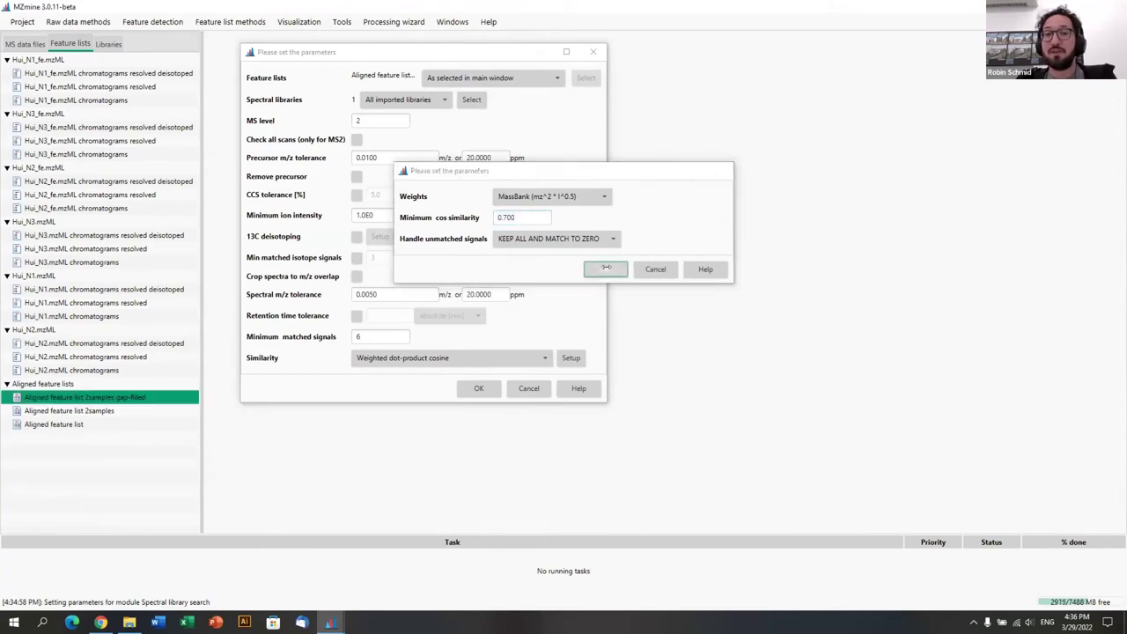
left_click(477, 390)
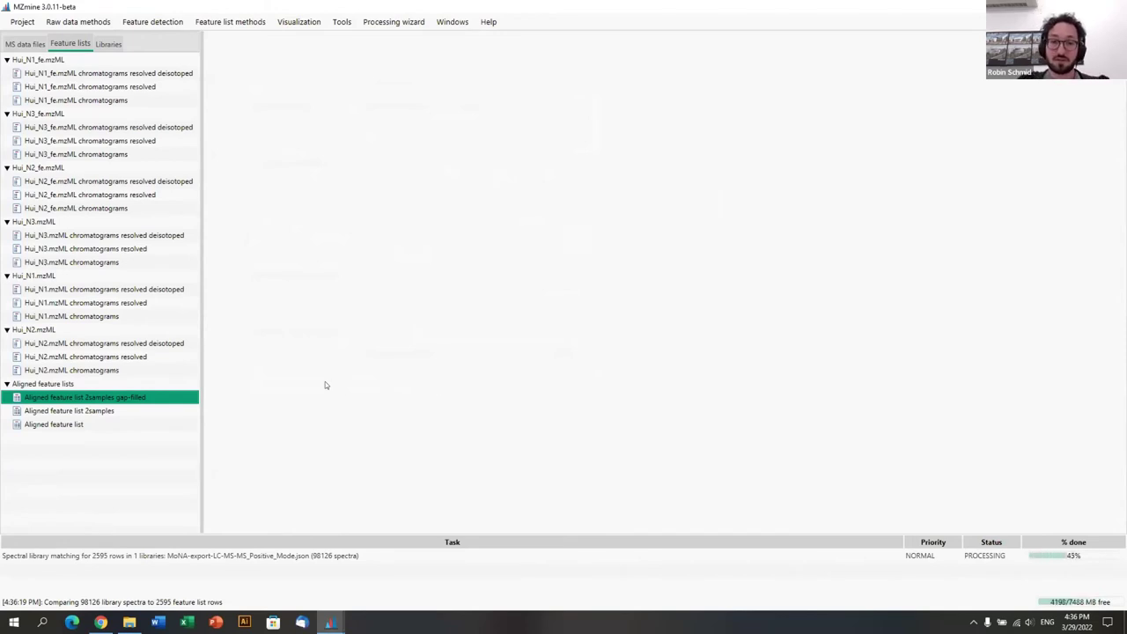
Step: Check the number of rows in the summary of the aligned feature list "2samples gap-filled", and close the summary
right_click(77, 398)
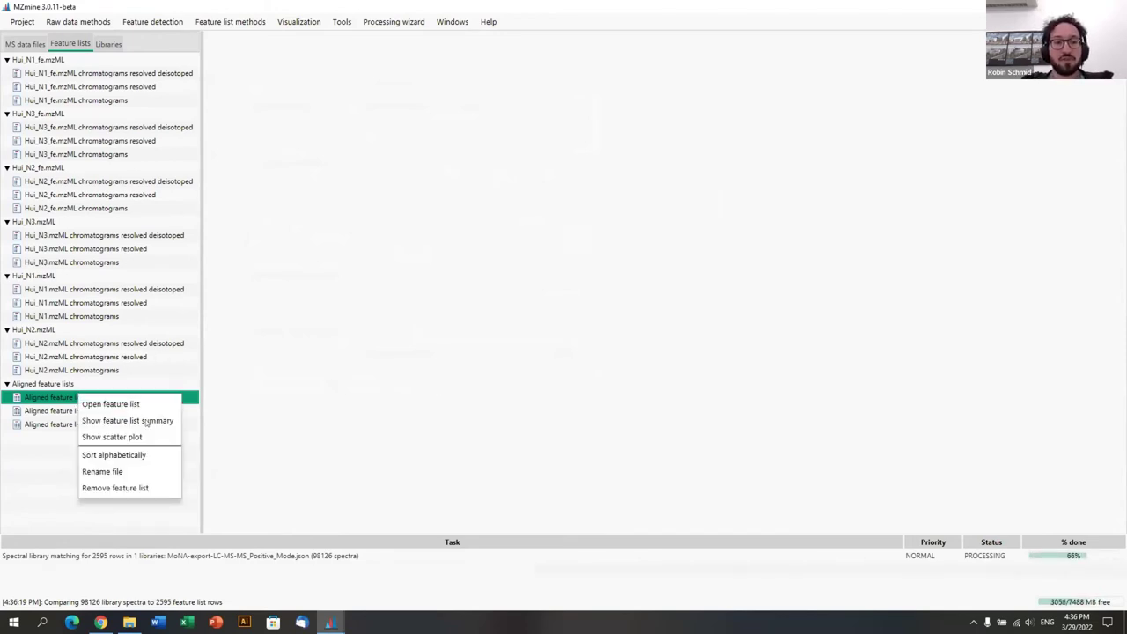
left_click(152, 422)
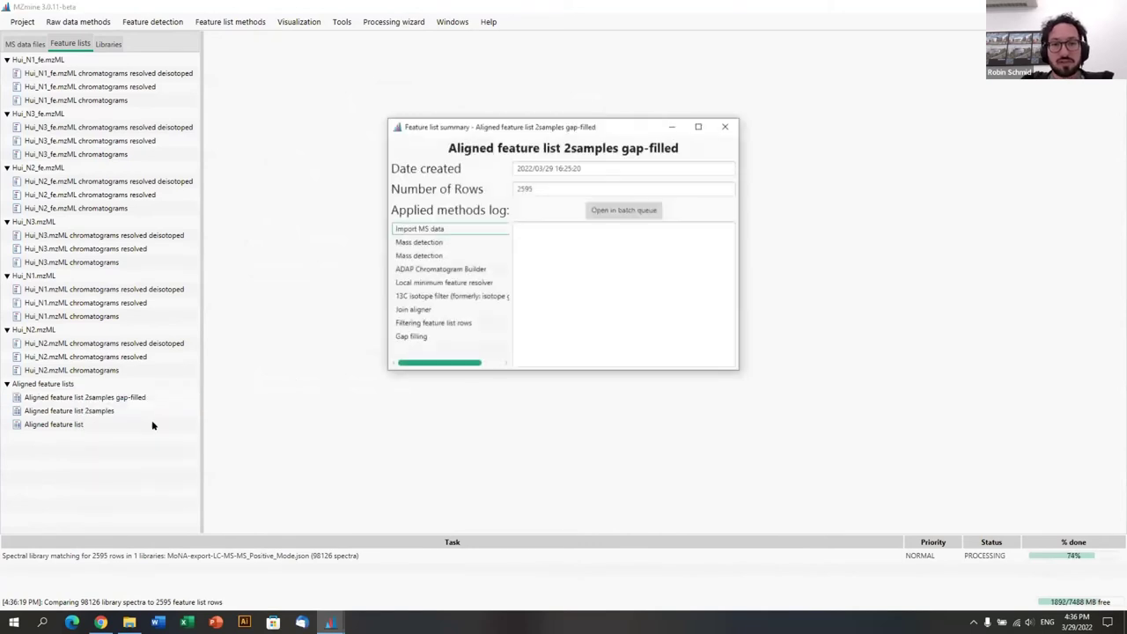
double_click(528, 189)
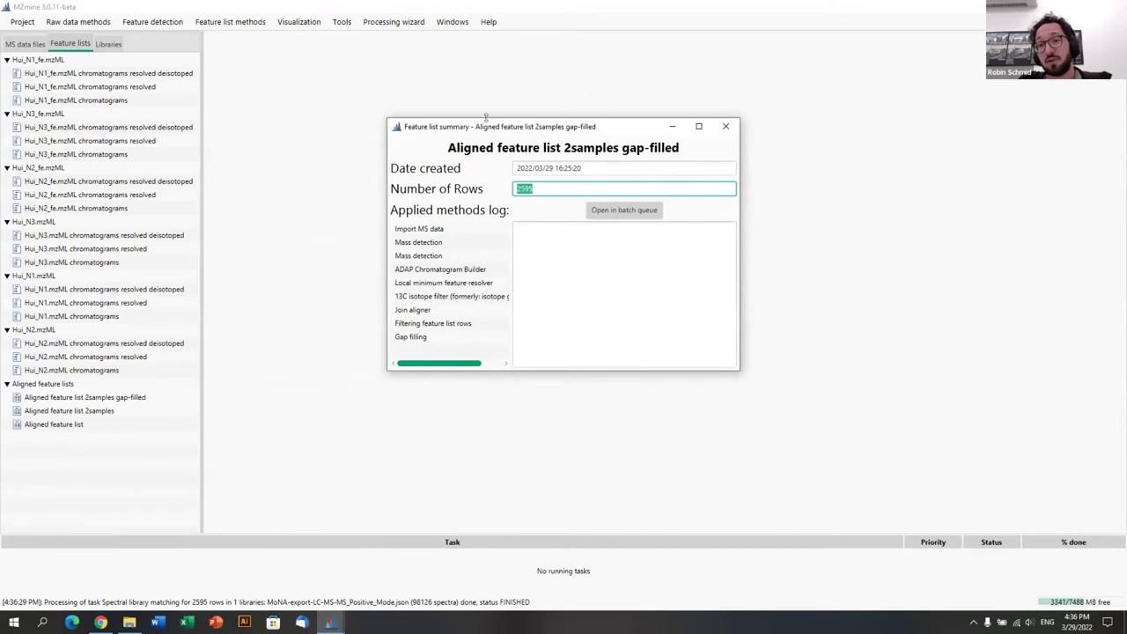
left_click(533, 188)
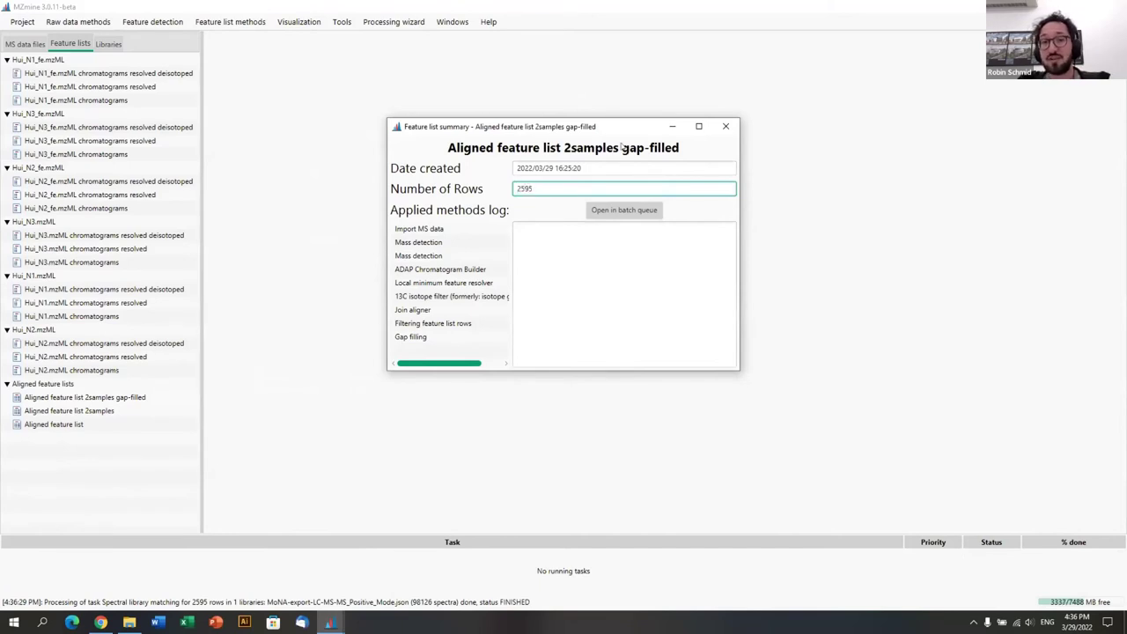
left_click(725, 125)
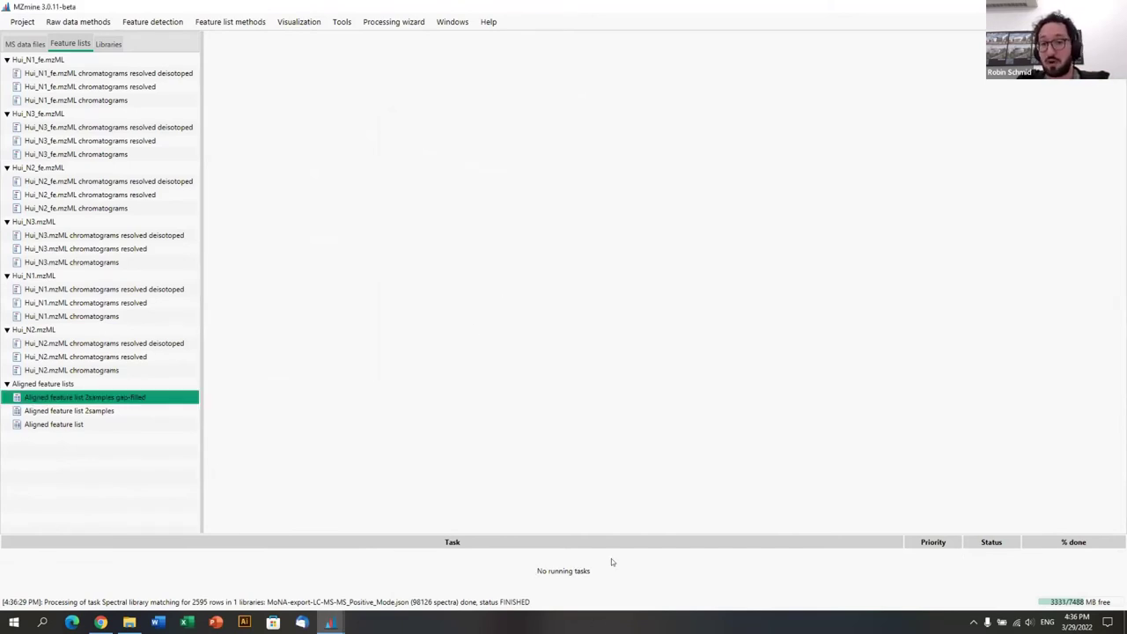
Step: Open the feature table of the aligned feature list "2samples gap-filled" and sort it by descending cosine similarity of the spectral matches
double_click(118, 399)
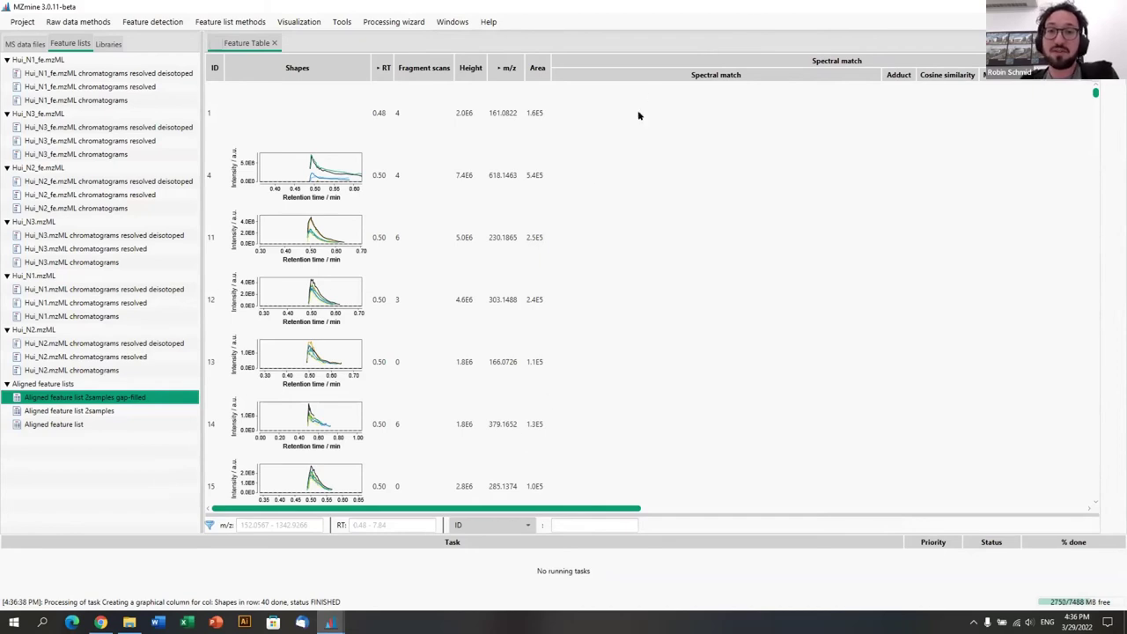
left_click_drag(963, 75, 969, 75)
left_click(961, 75)
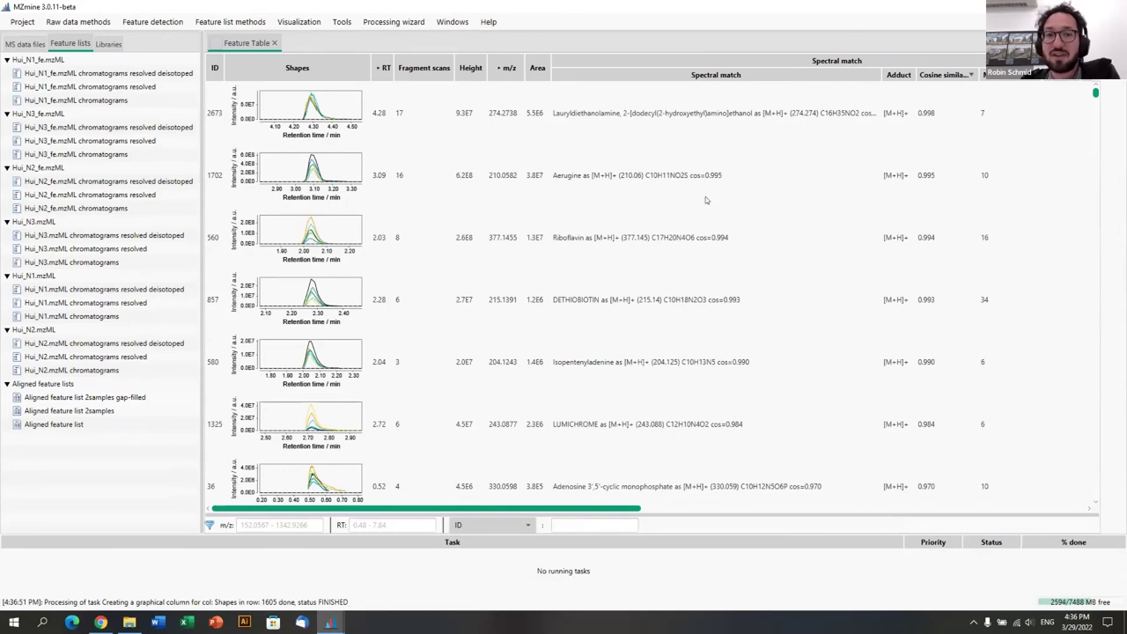
Step: Find the Yersiniabactin match in row 2499 and show its spectral DB search results in a maximized window
scroll(586, 373, "down", 3)
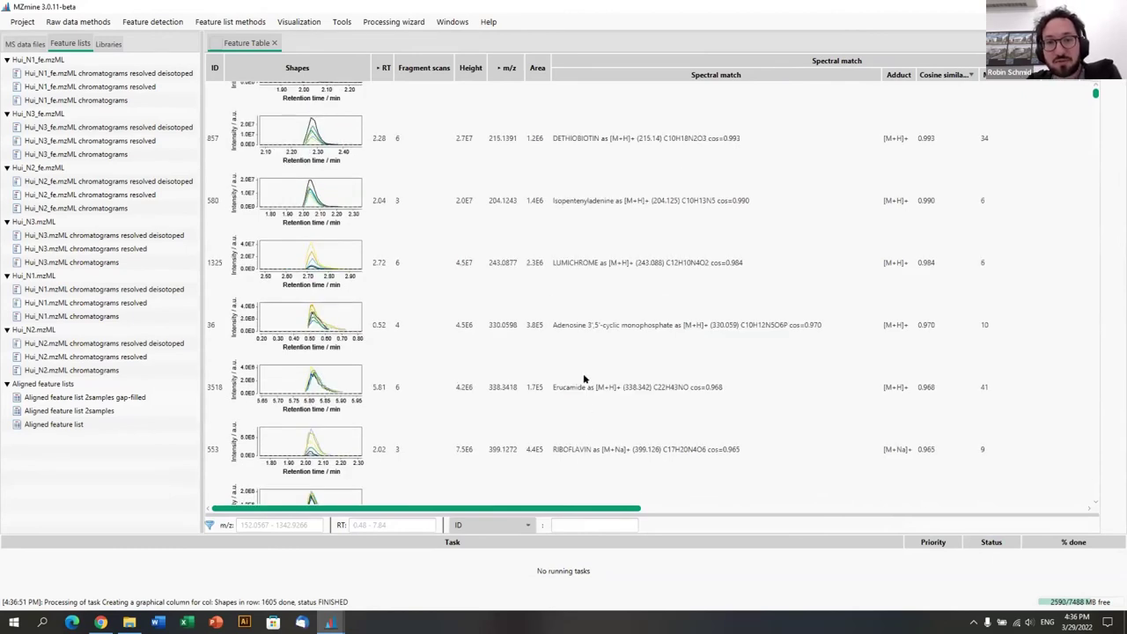
scroll(585, 373, "down", 3)
scroll(616, 377, "down", 3)
scroll(607, 376, "down", 8)
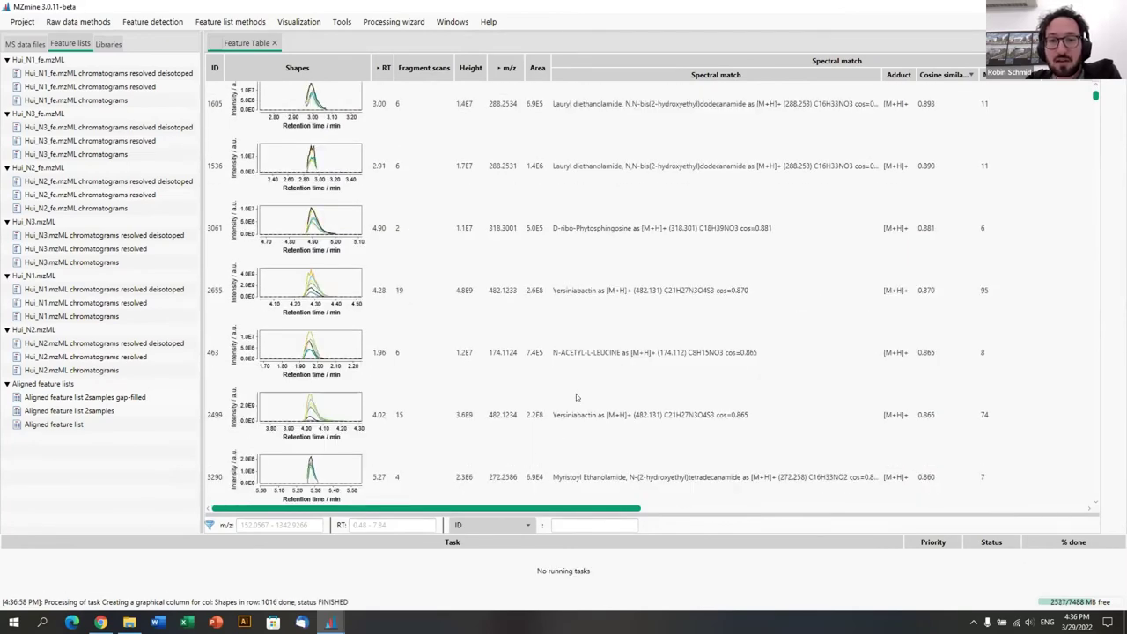
scroll(577, 397, "down", 3)
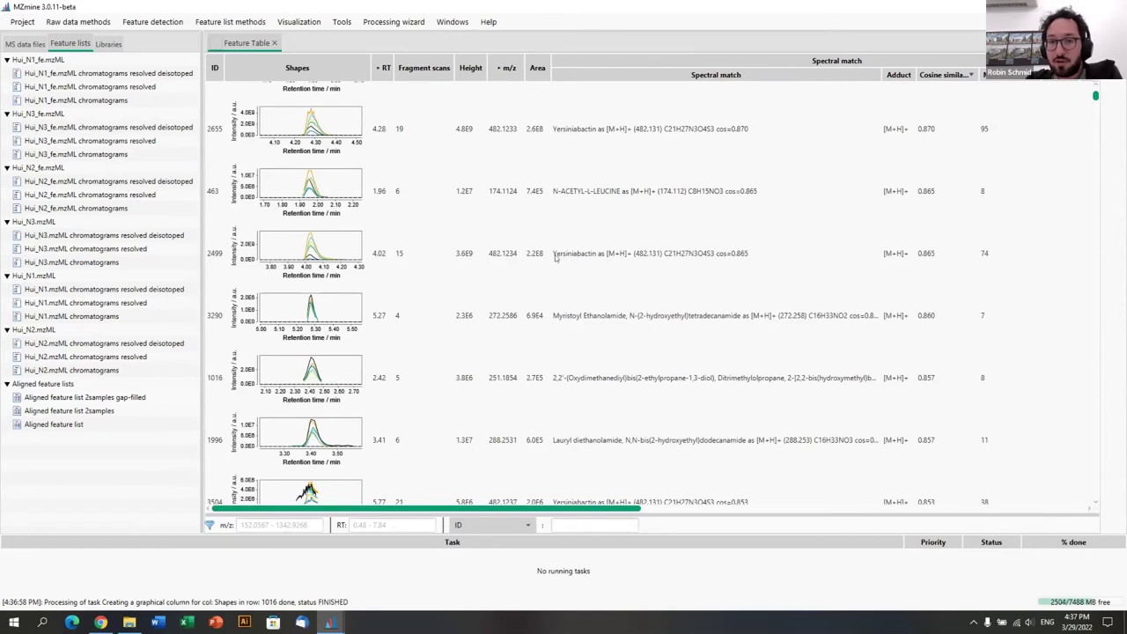
right_click(514, 255)
mouse_move(550, 266)
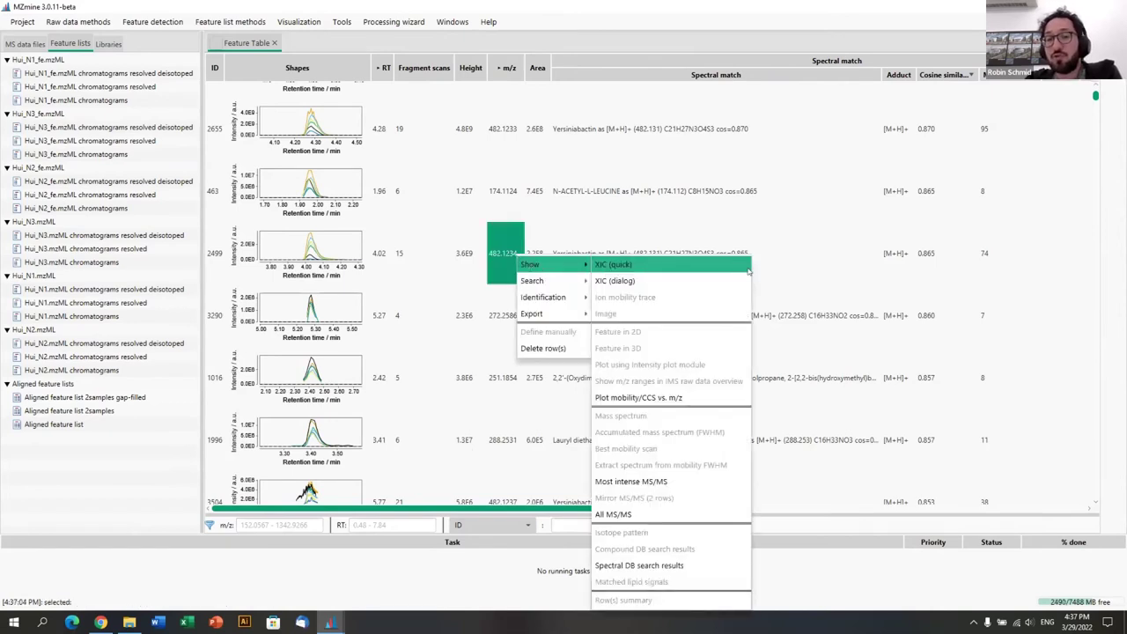
left_click(679, 566)
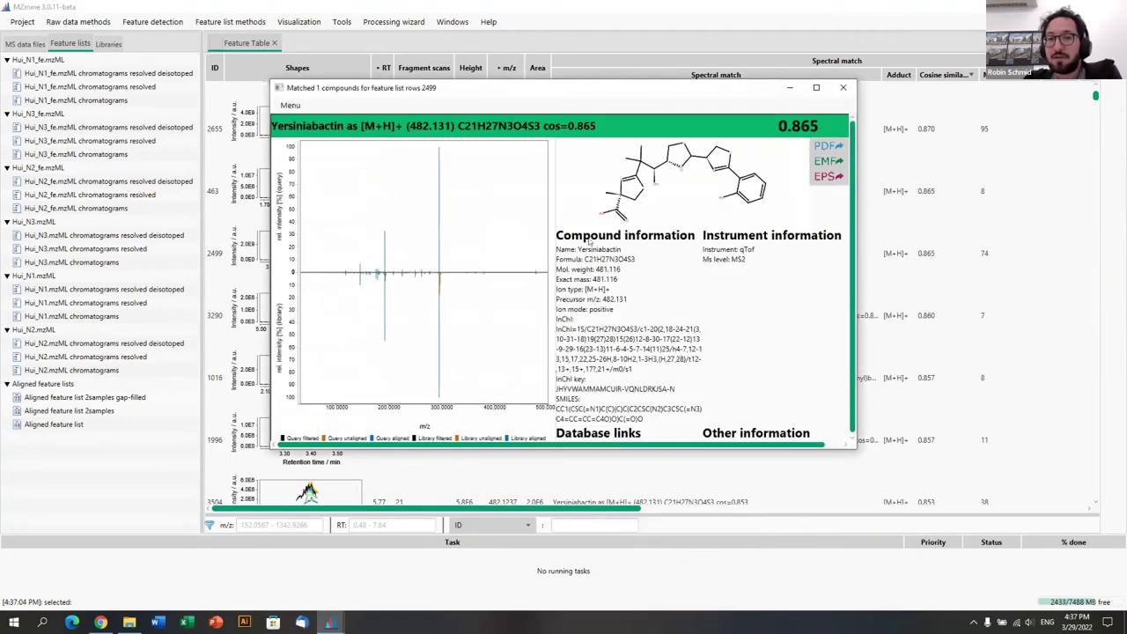
left_click(817, 89)
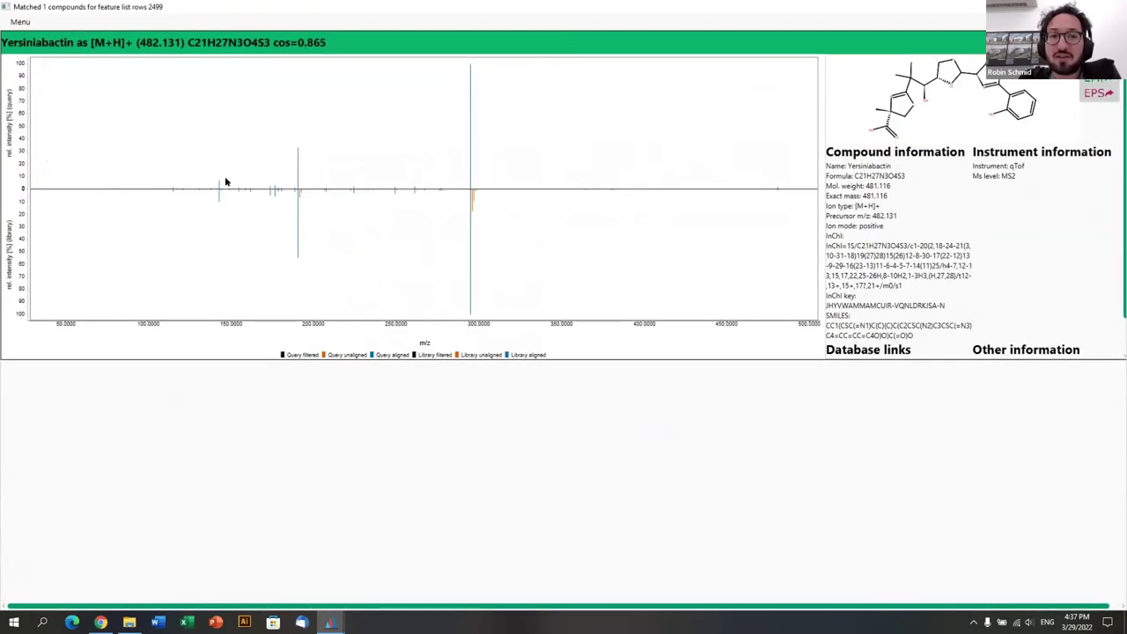
Step: Inspect the Yersiniabactin mirror plot up close, including the unaligned library signals near m/z 296, and close the match window
left_click_drag(165, 104, 480, 226)
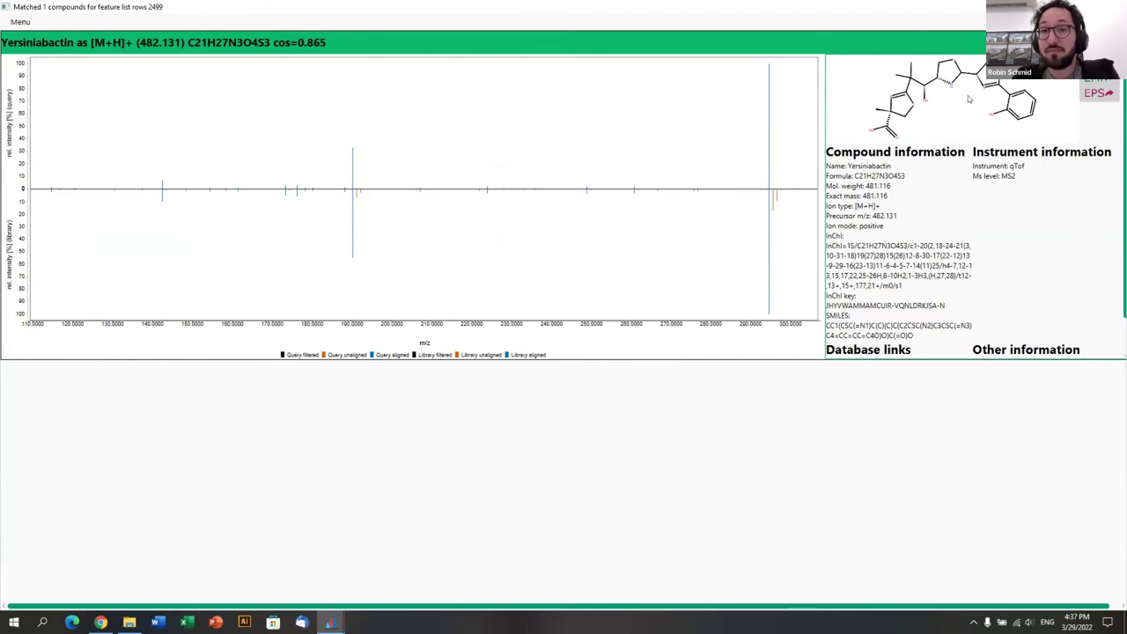
left_click_drag(764, 178, 785, 208)
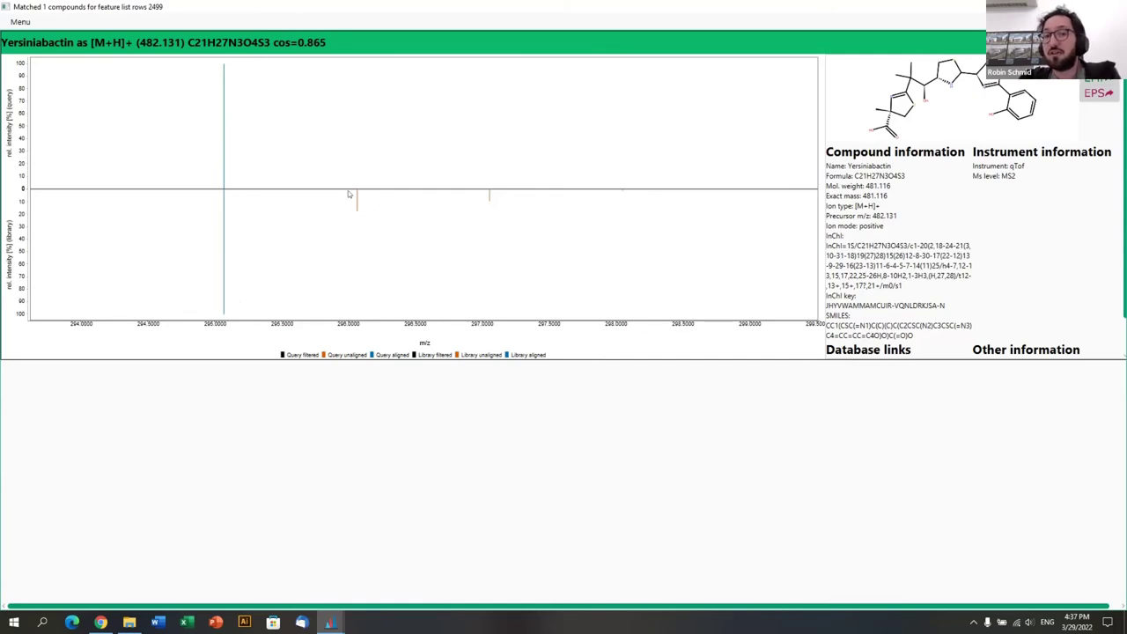
left_click_drag(359, 161, 98, 85)
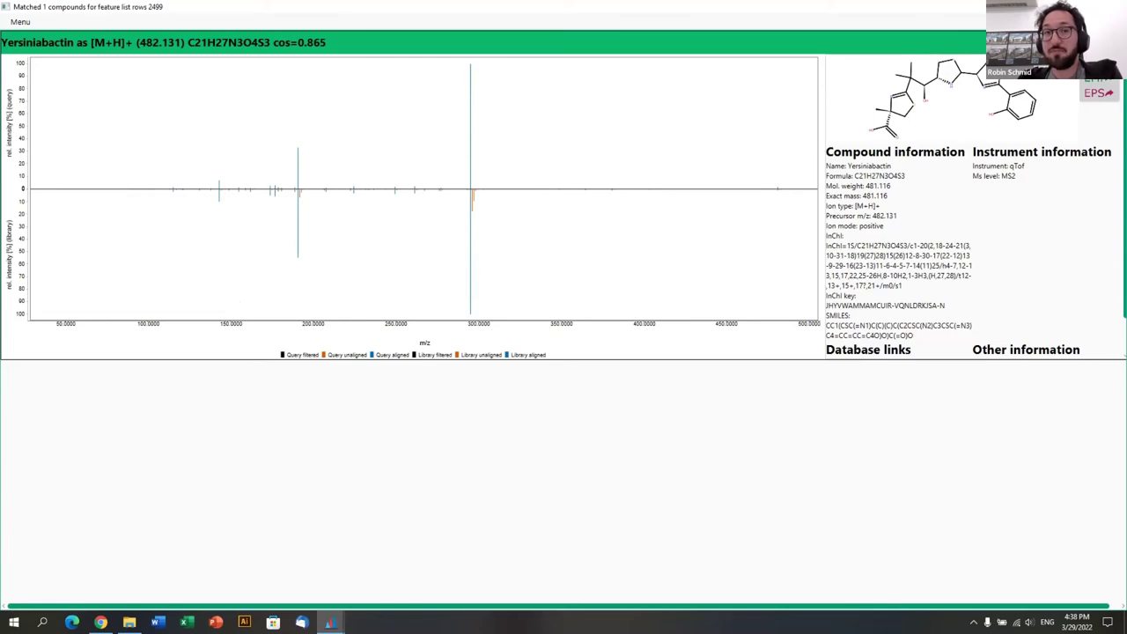
key("alt+F4")
Step: Show the spectral DB search results for the Riboflavin feature in row 560 in a maximized window
scroll(461, 345, "up", 5)
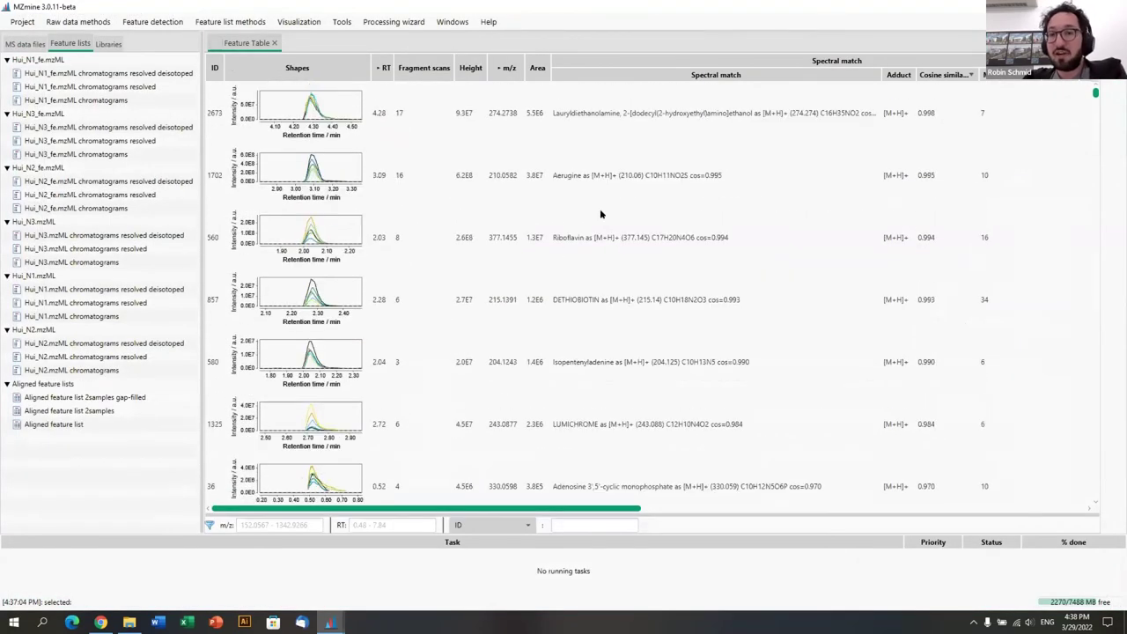
right_click(533, 174)
key("Escape")
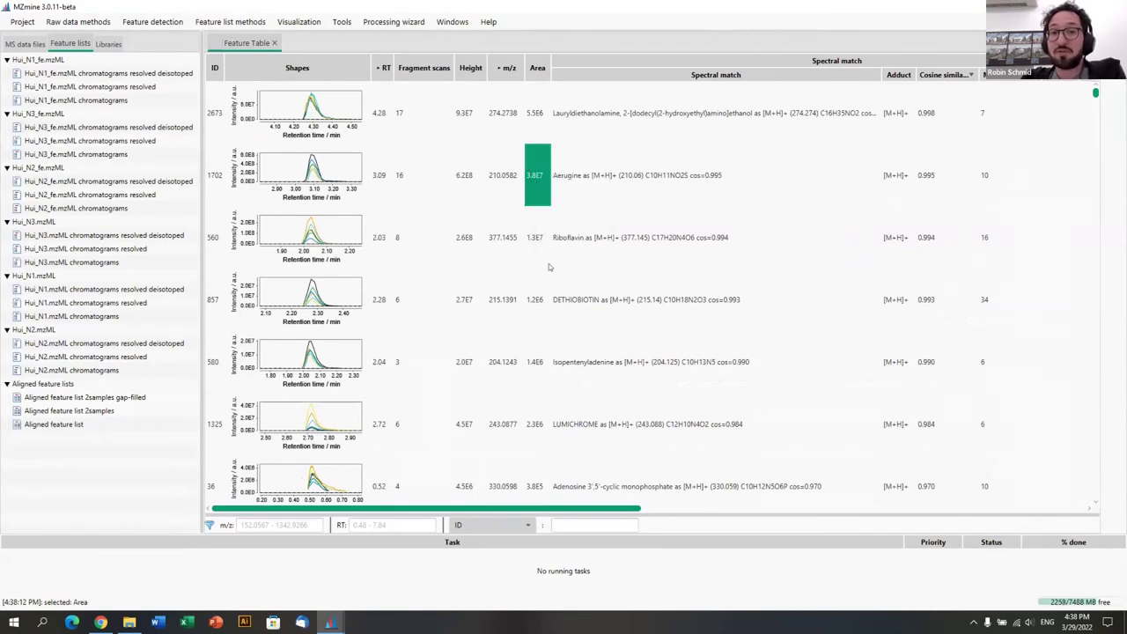
left_click(536, 236)
right_click(537, 236)
mouse_move(550, 243)
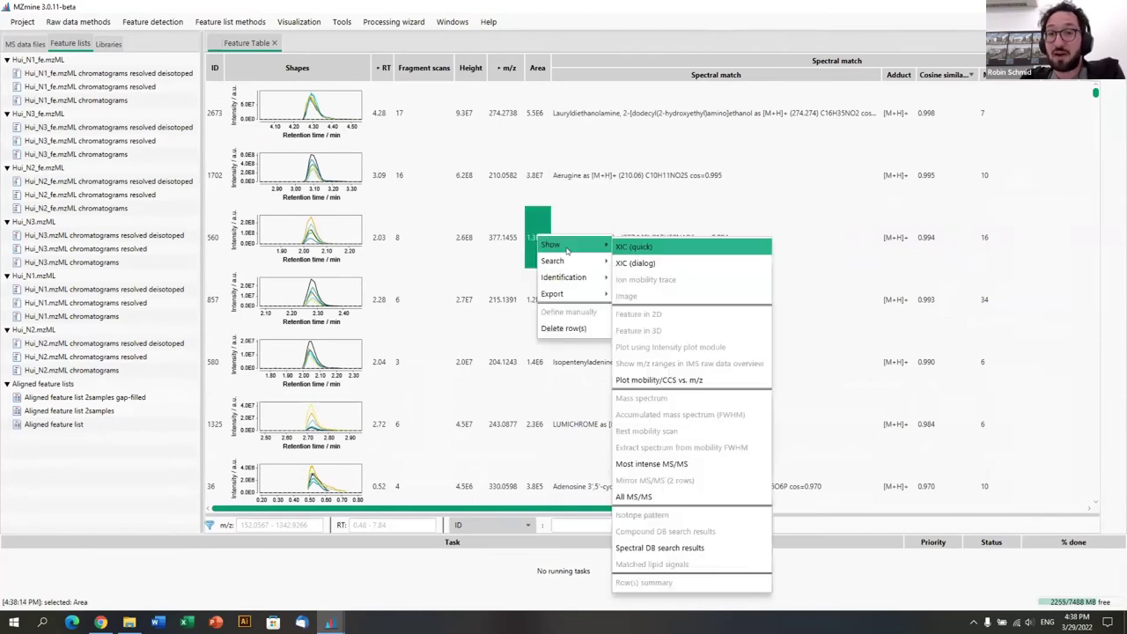
left_click(660, 544)
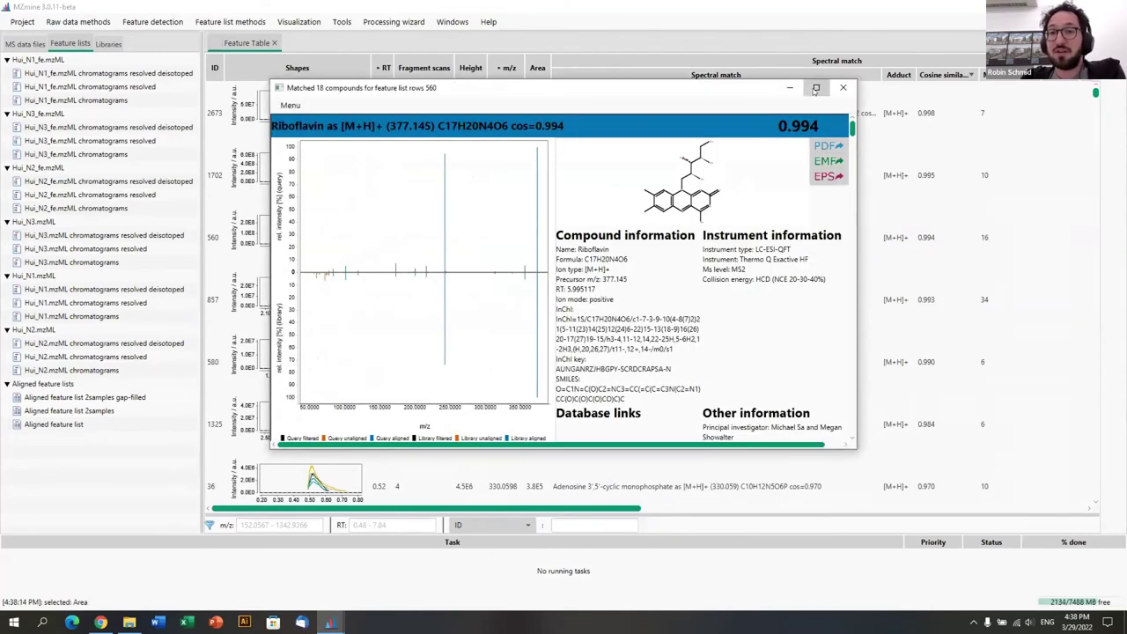
left_click(814, 89)
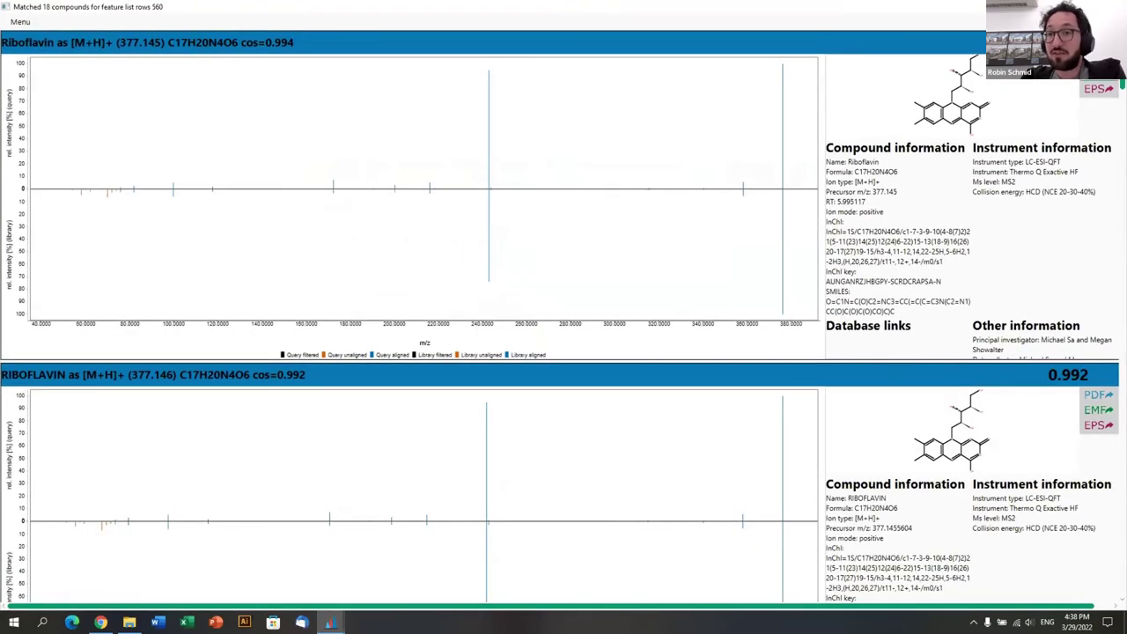
Step: Compare the mirror plots and cosine scores of the Riboflavin library matches, and return to the feature table
scroll(563, 317, "down", 3)
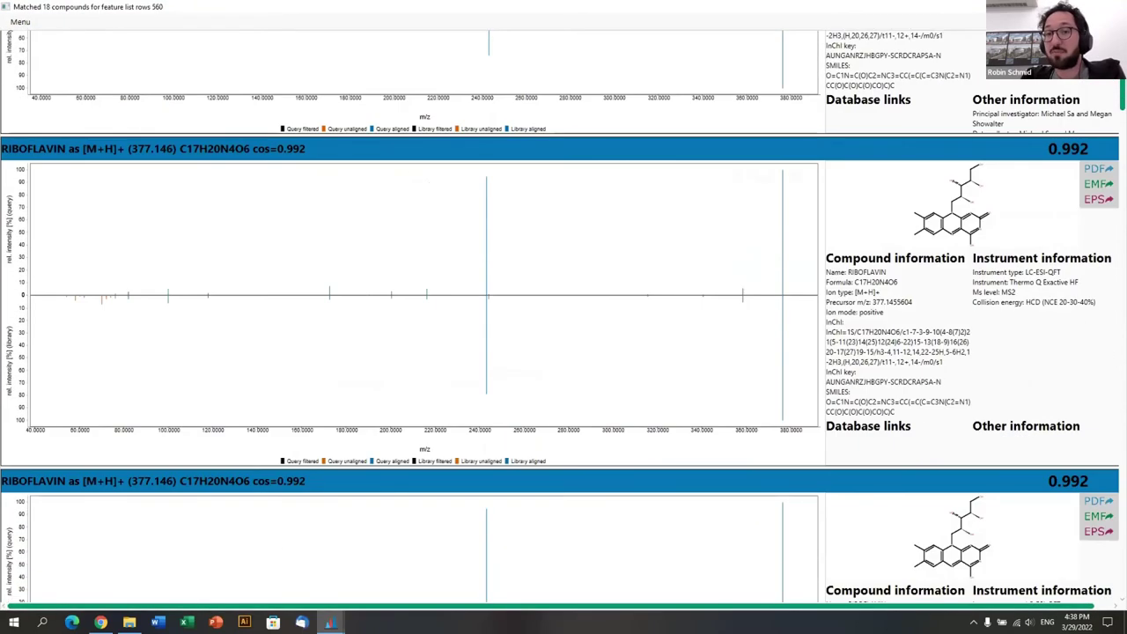
scroll(564, 317, "down", 7)
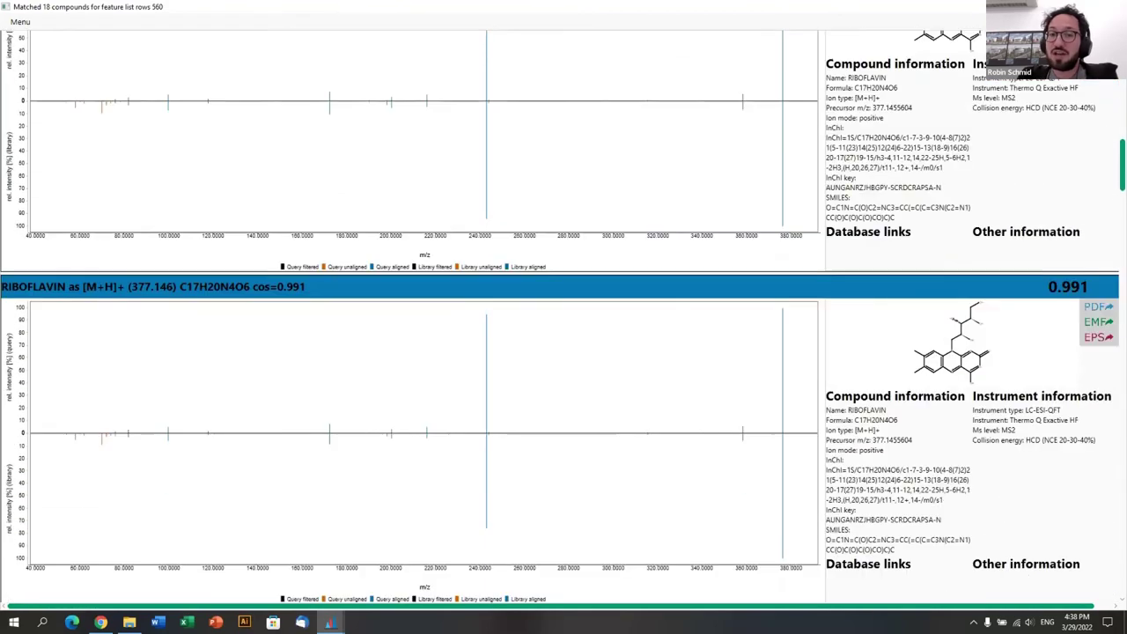
scroll(563, 317, "down", 15)
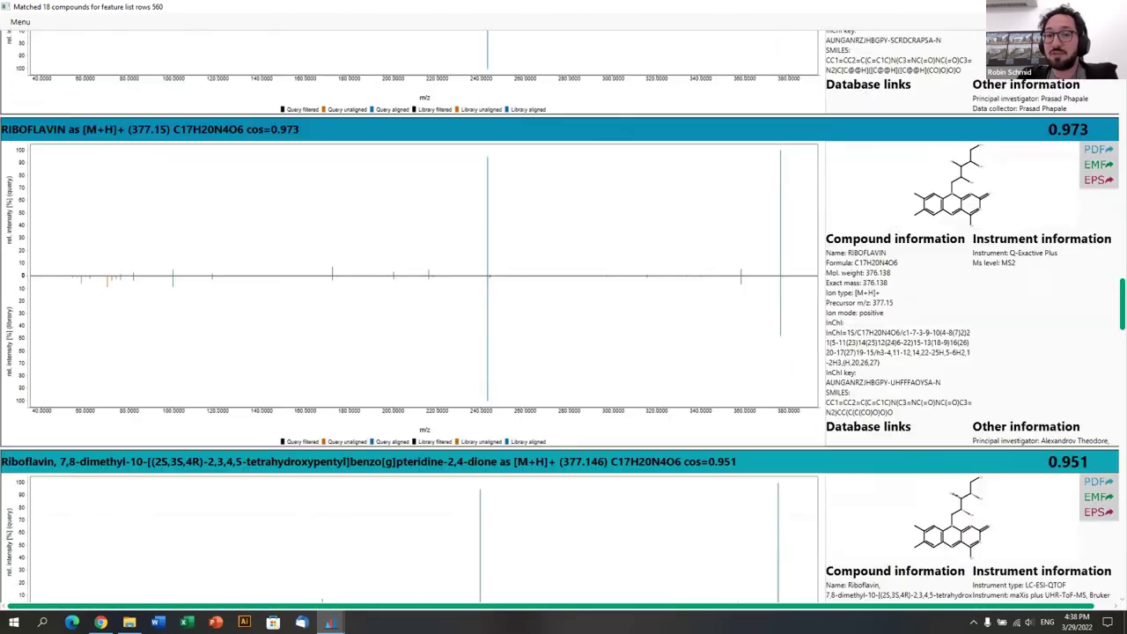
scroll(563, 317, "up", 7)
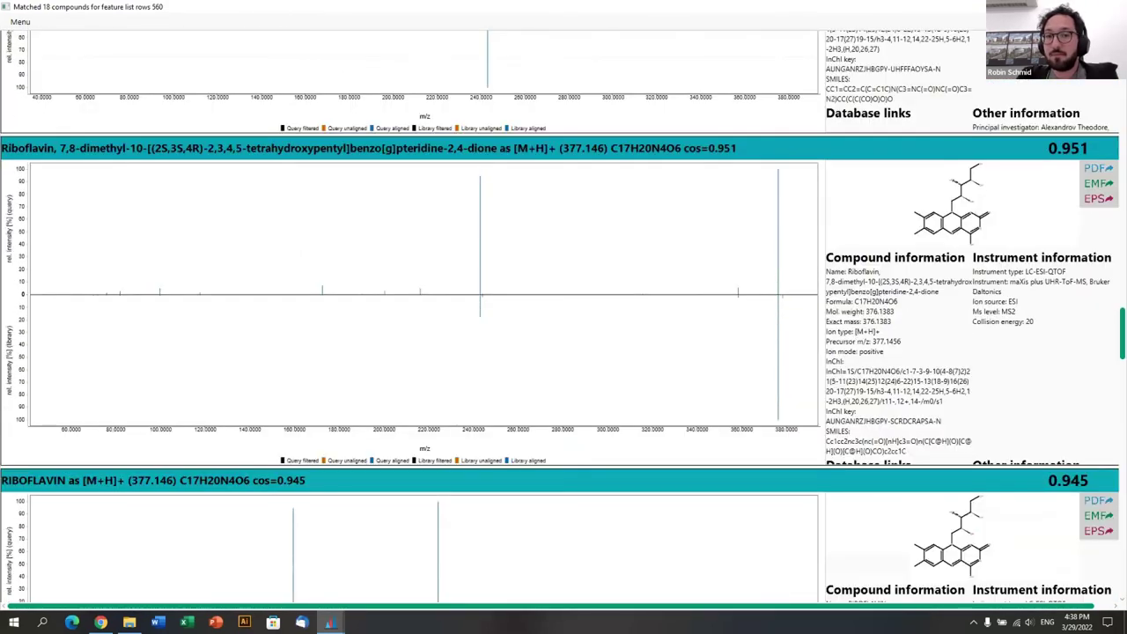
key("alt+Tab")
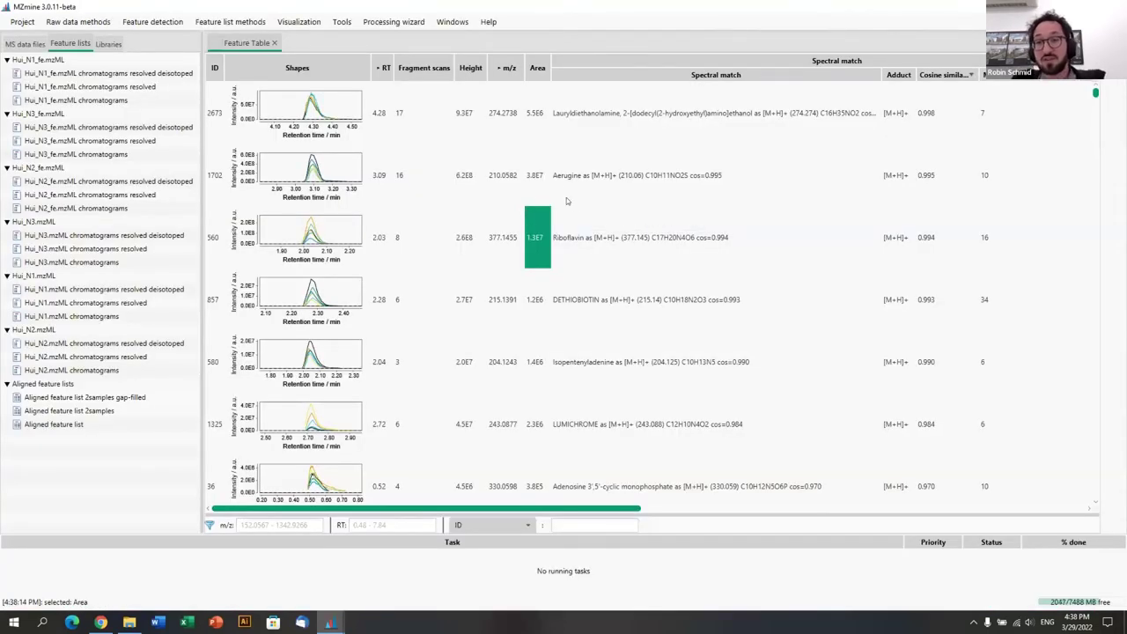
Step: Select the aligned feature list "2samples gap-filled"
left_click(502, 174)
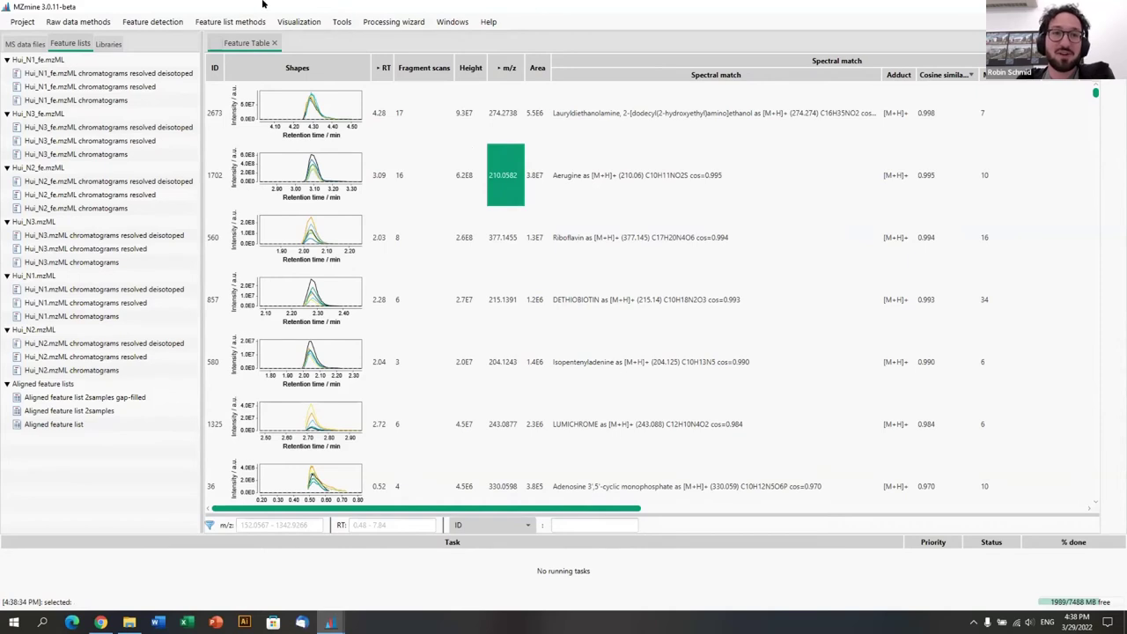
left_click(129, 397)
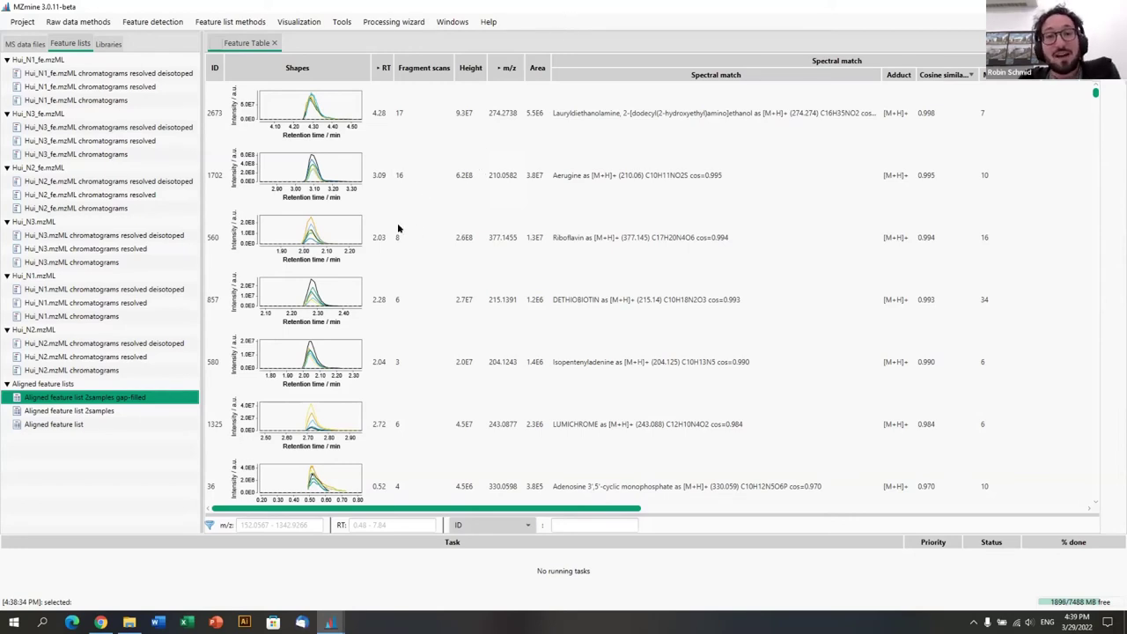
Step: Sort the feature table by ascending retention time and examine the co-eluting features around 2.4 min
scroll(446, 176, "down", 1)
scroll(417, 212, "up", 1)
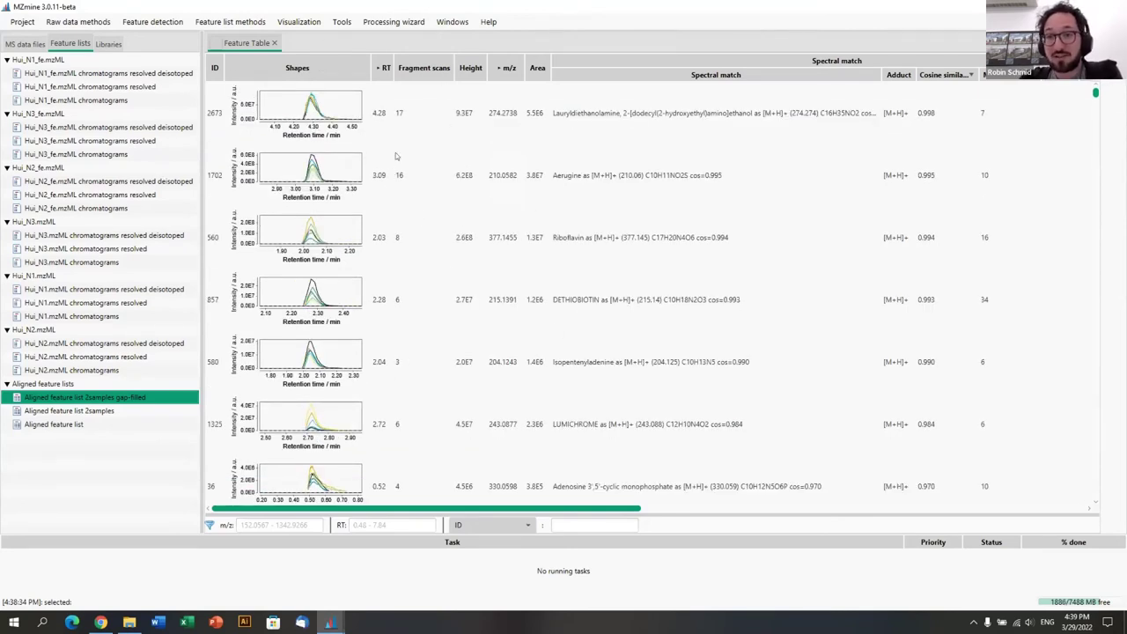
left_click(385, 70)
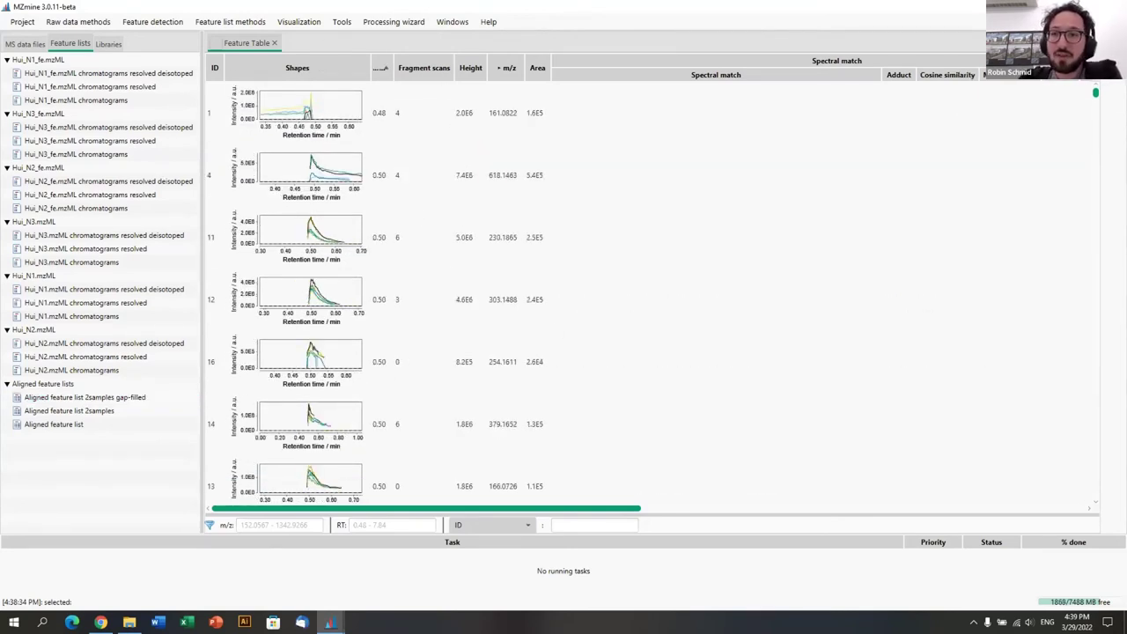
left_click_drag(1094, 92, 1099, 155)
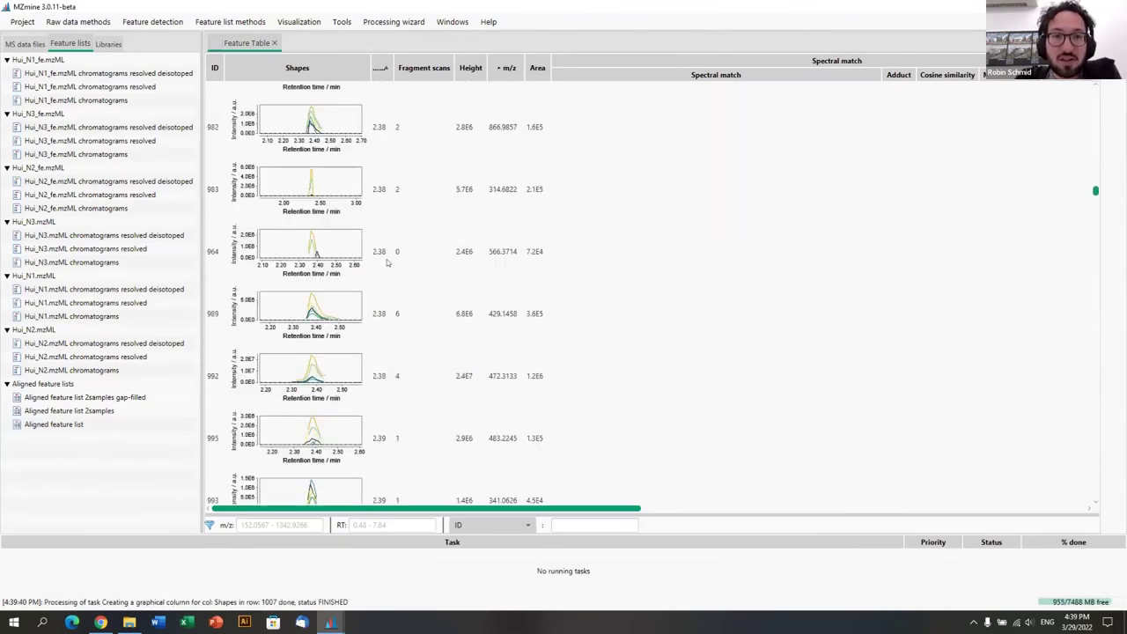
scroll(387, 262, "down", 3)
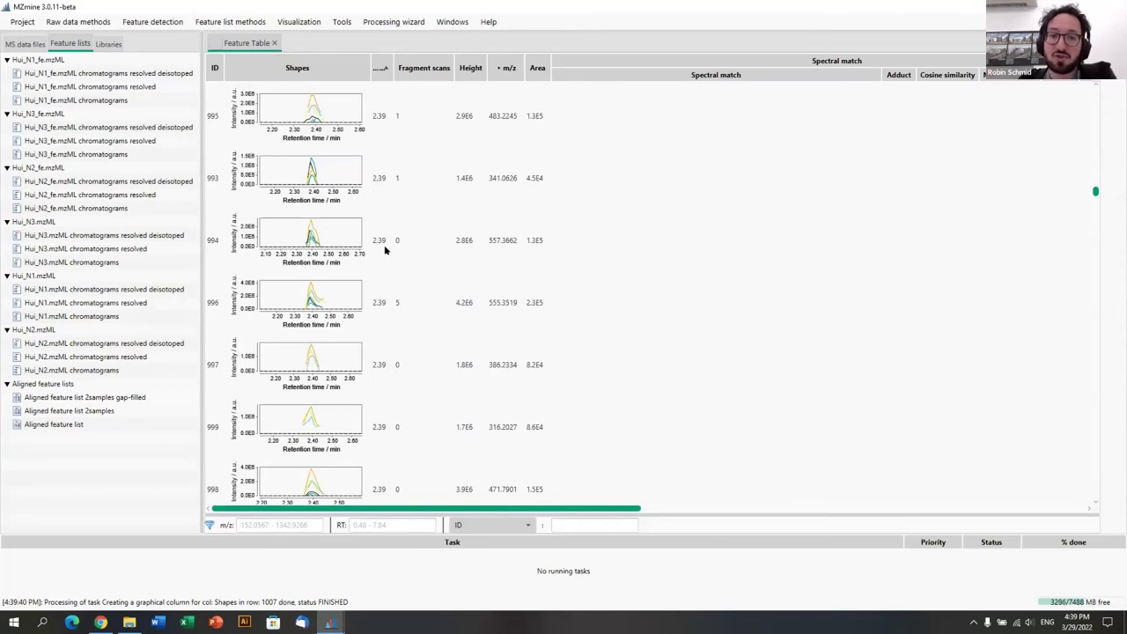
scroll(388, 253, "down", 10)
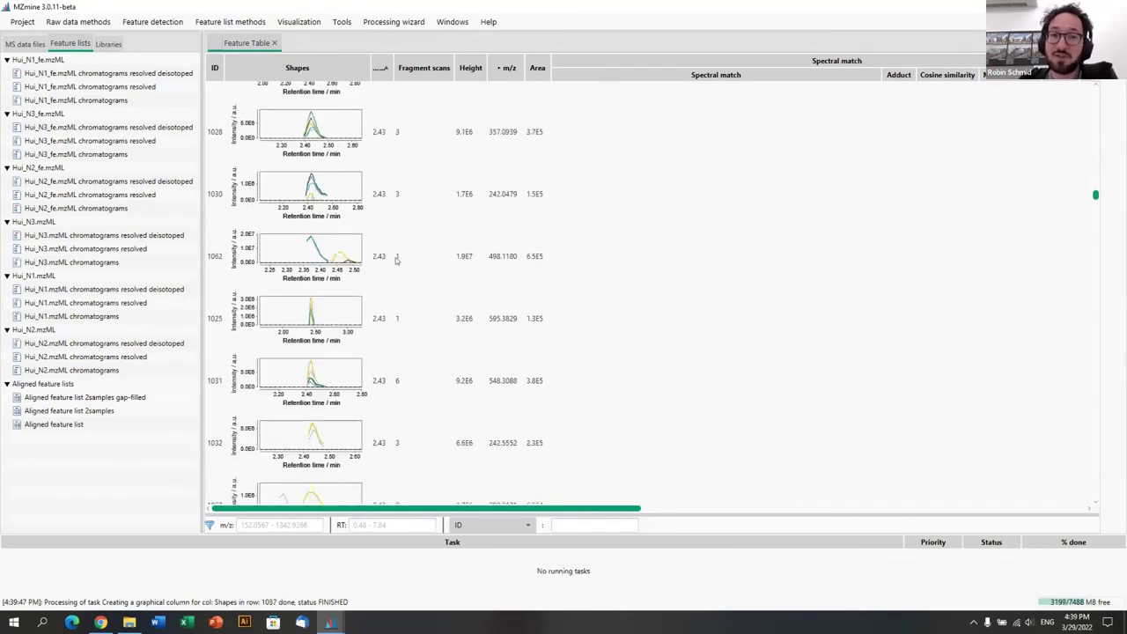
scroll(396, 260, "down", 5)
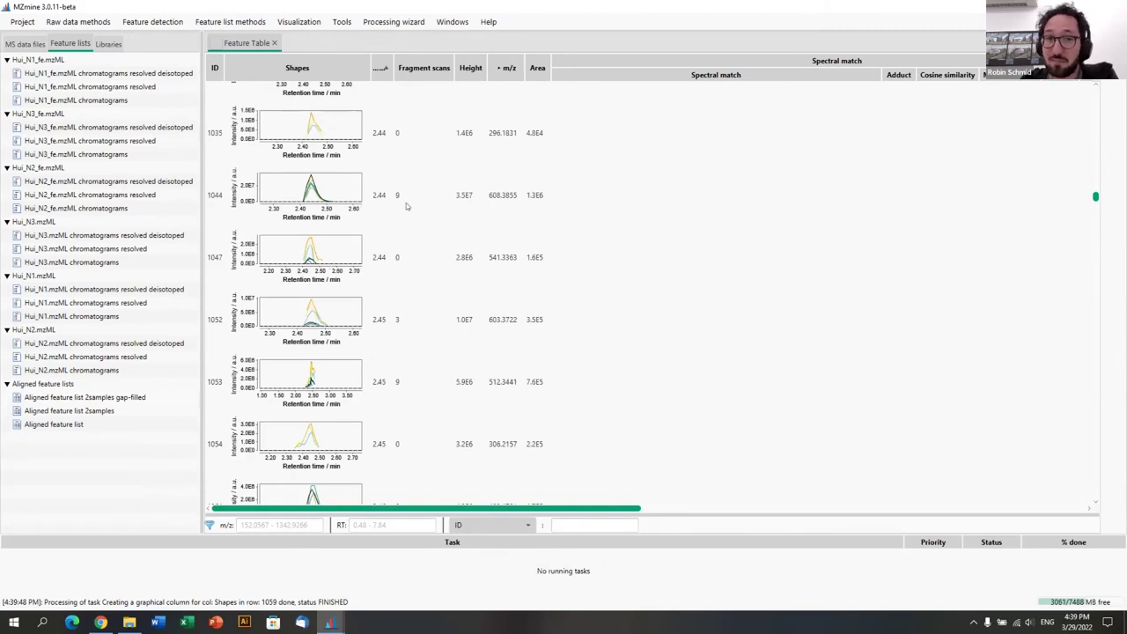
left_click(387, 139)
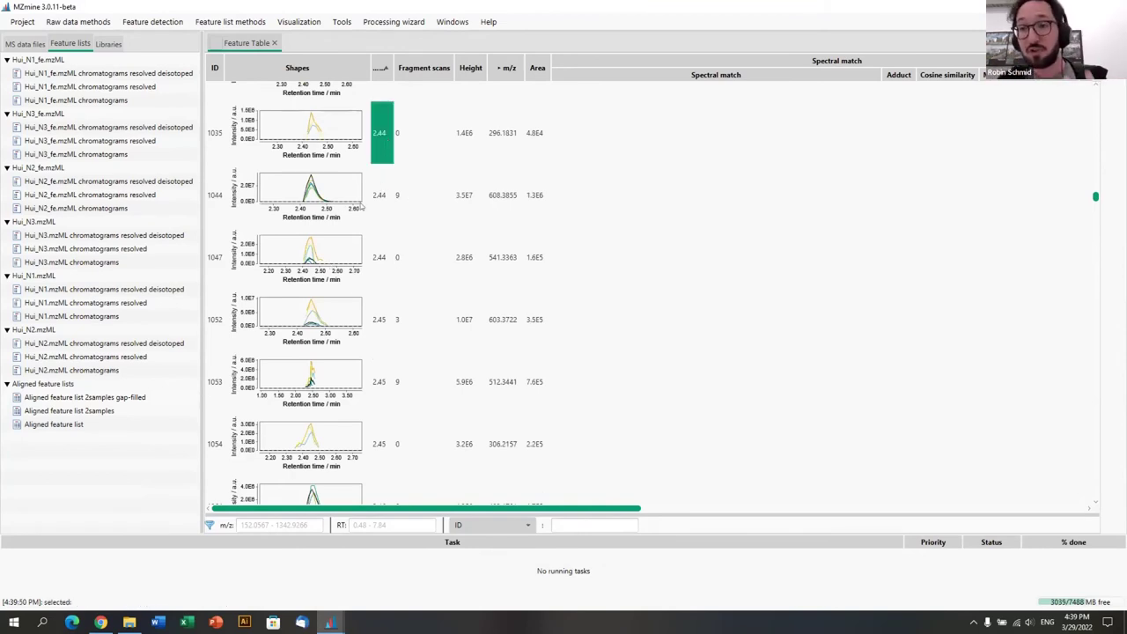
Step: Close the feature table and select the aligned feature list "2samples gap-filled"
left_click(274, 43)
left_click(115, 397)
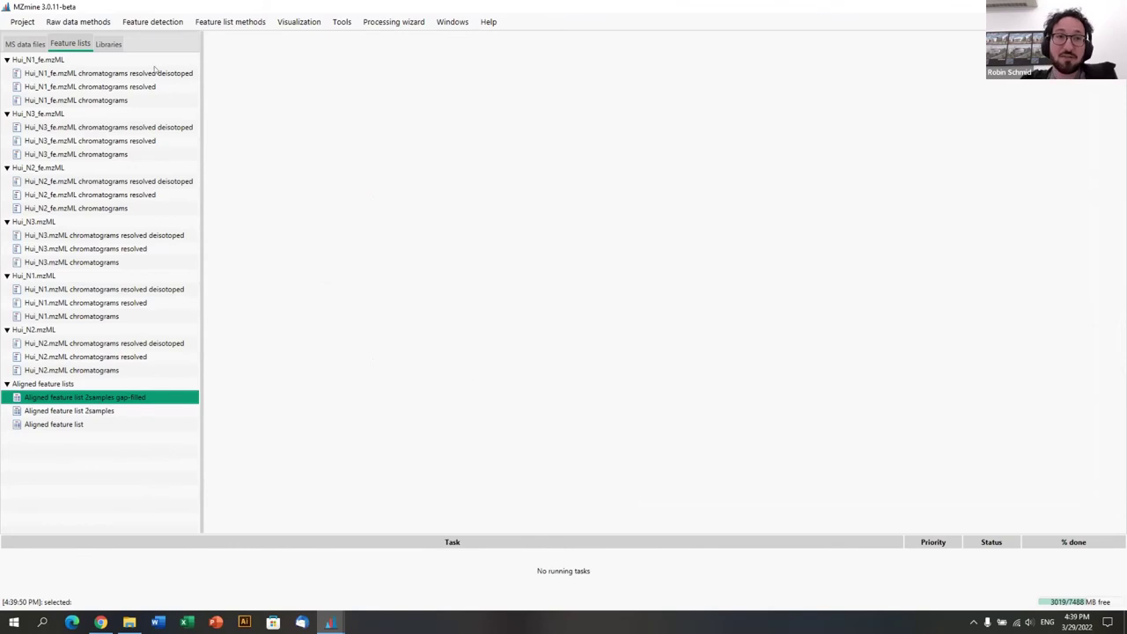
left_click(169, 24)
mouse_move(243, 24)
mouse_move(227, 104)
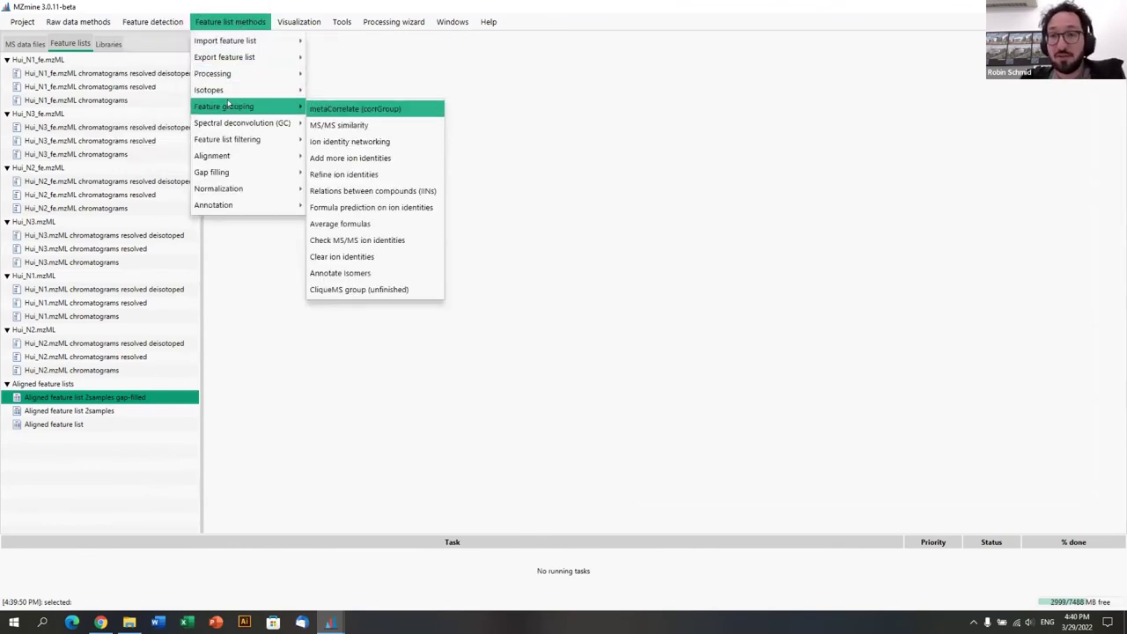
left_click(361, 109)
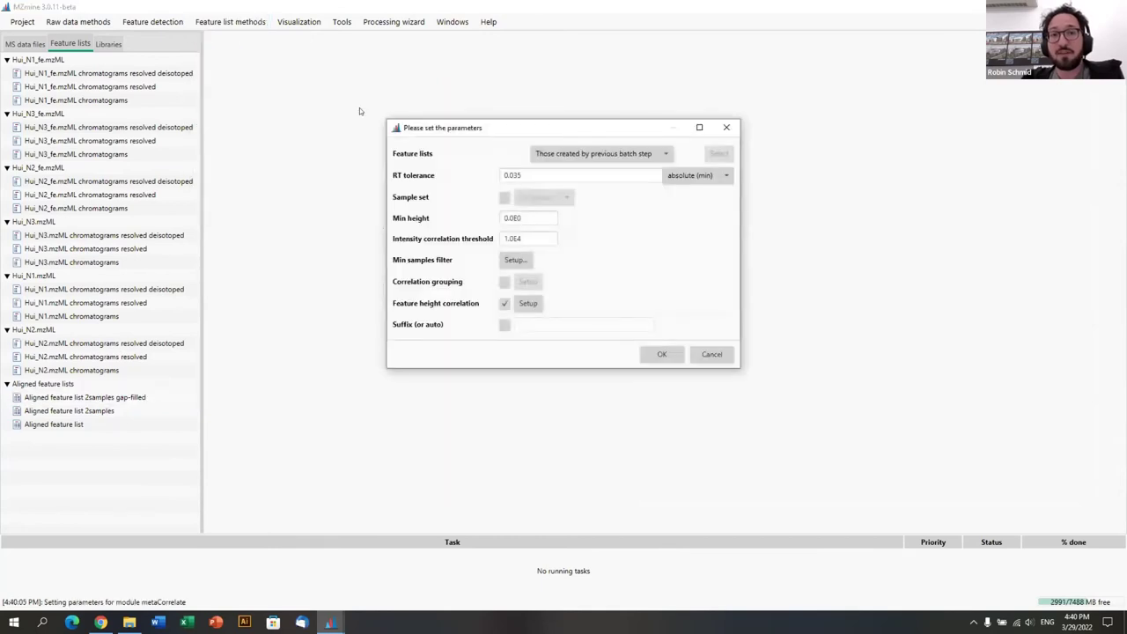
left_click(727, 128)
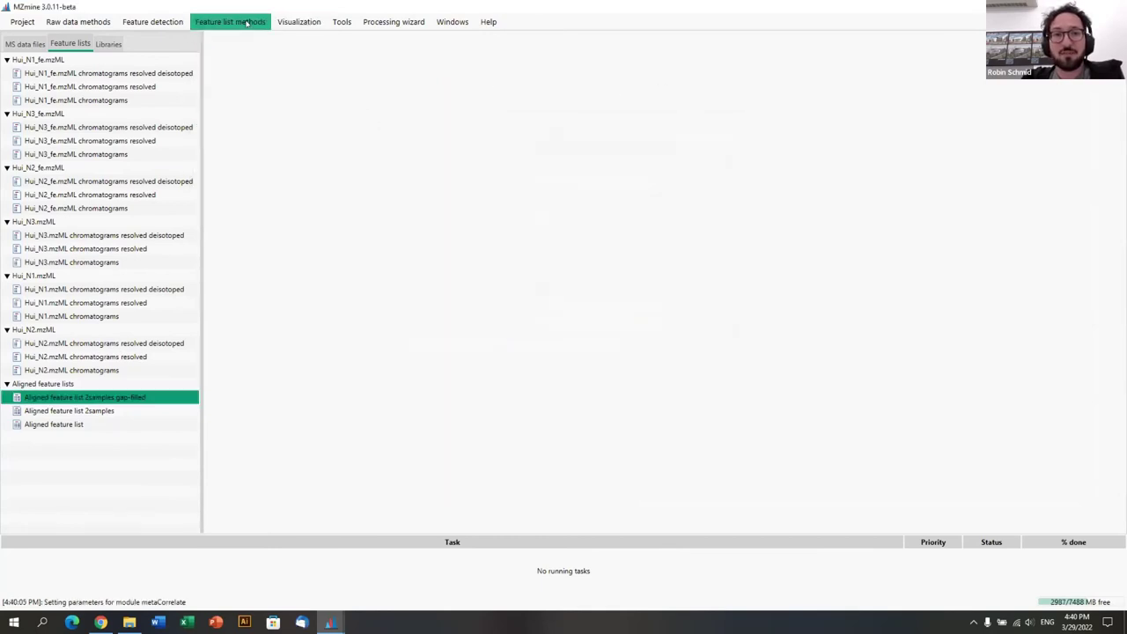
Step: Open the metaCorrelate (corrGroup) parameters and review the RT tolerance and minimum height settings
left_click(230, 21)
mouse_move(226, 108)
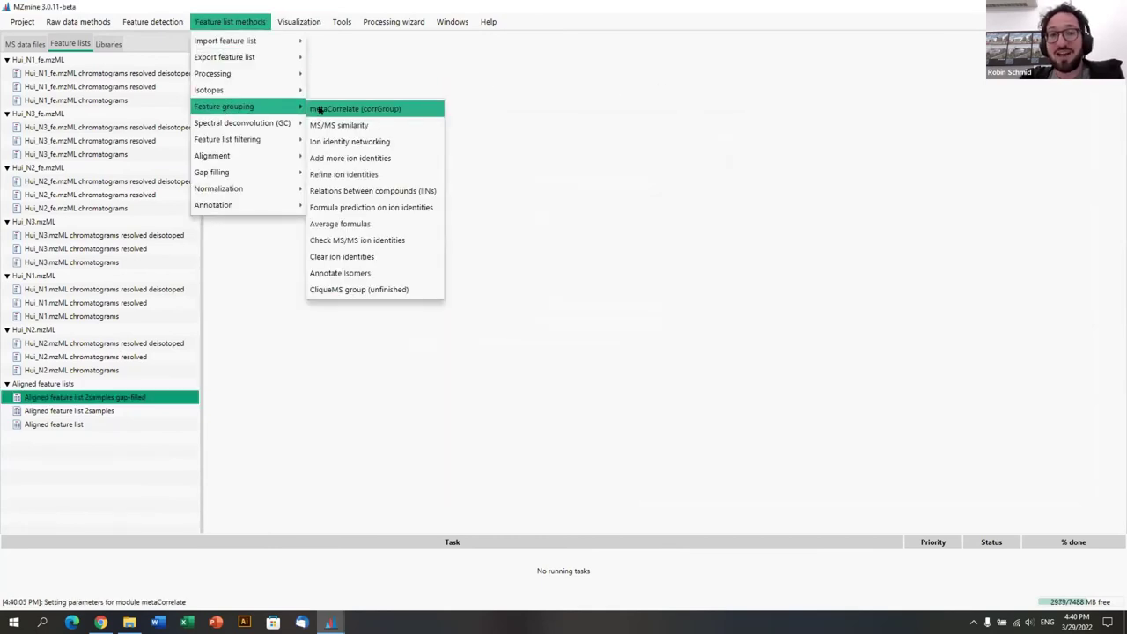
left_click(350, 110)
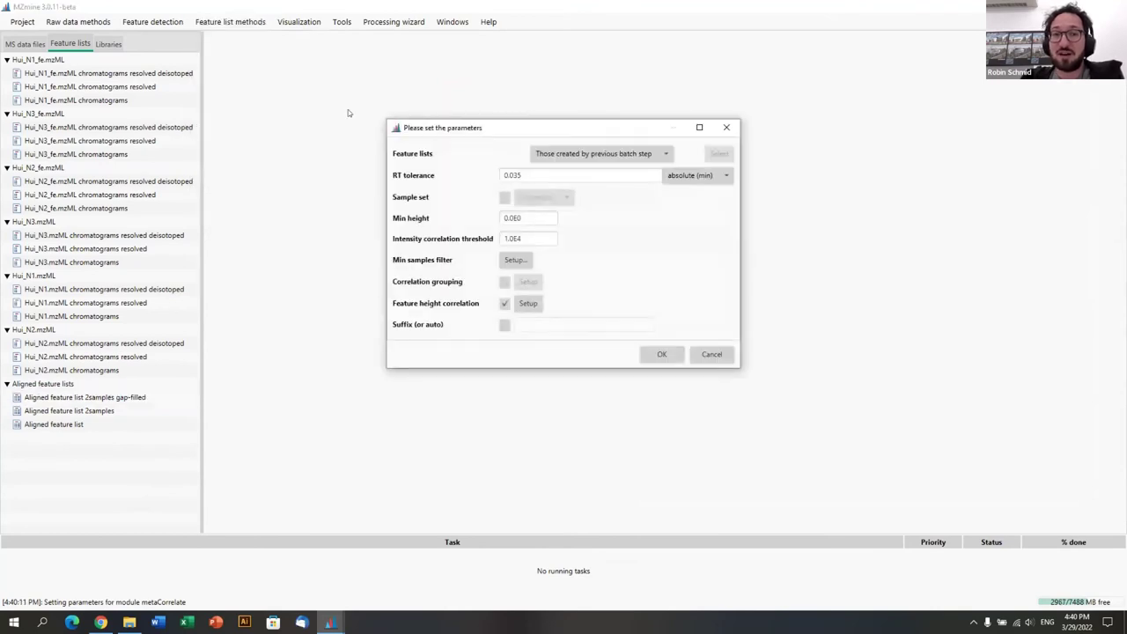
left_click_drag(480, 129, 317, 68)
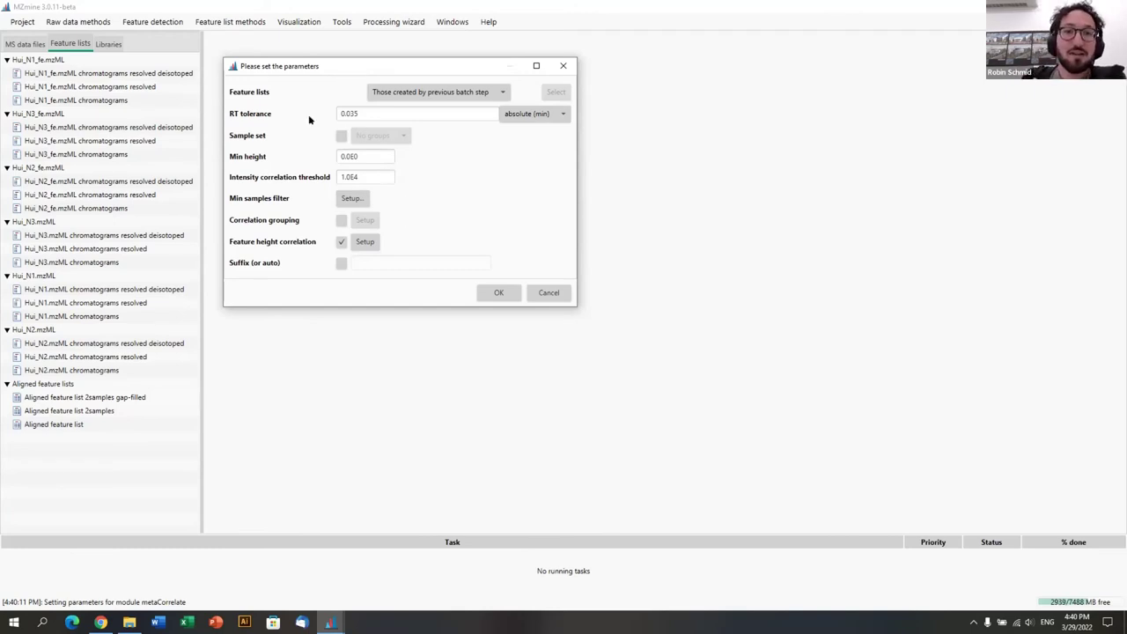
left_click(343, 114)
left_click_drag(342, 113, 382, 113)
left_click(382, 113)
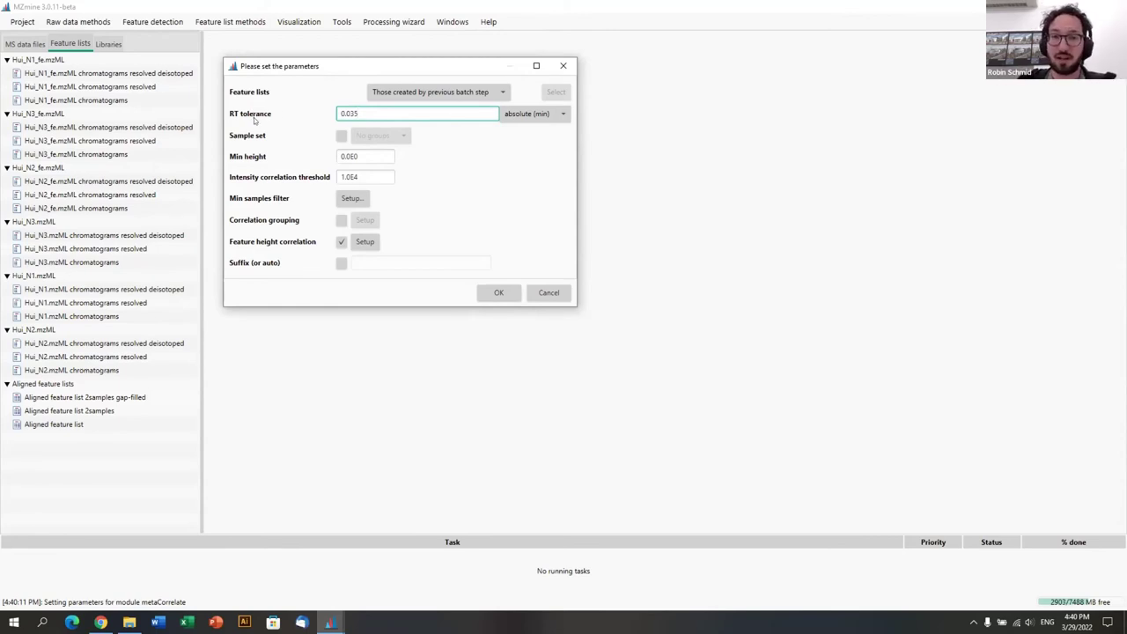
left_click(340, 159)
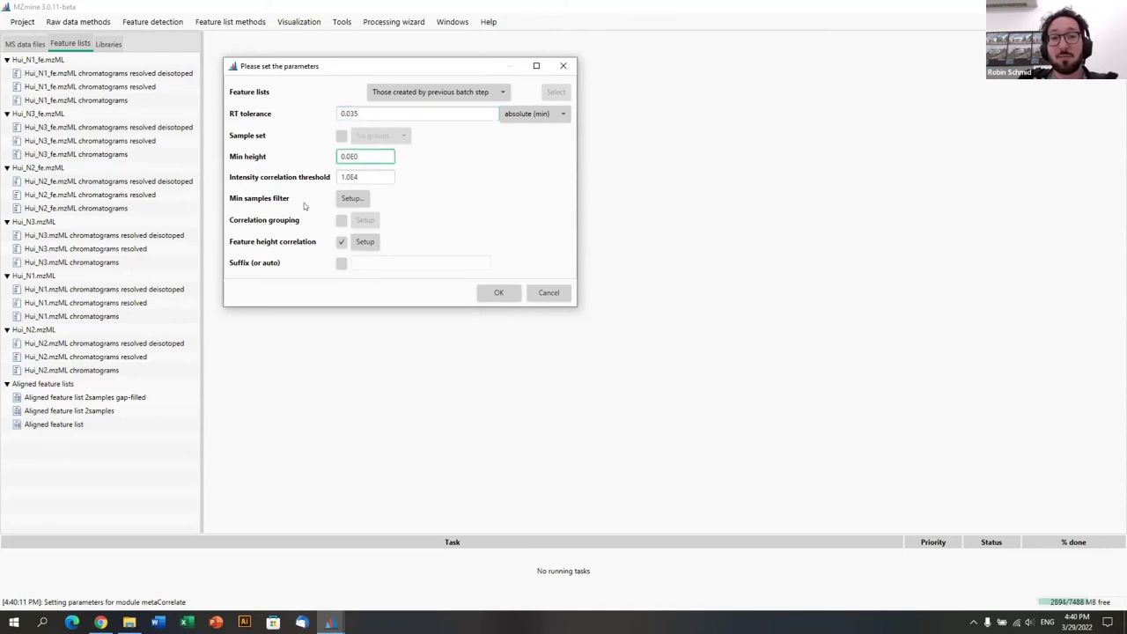
Step: Disable feature height correlation, enable correlation grouping, and accept its PEARSON feature shape correlation settings
left_click(339, 245)
left_click(340, 244)
left_click(341, 220)
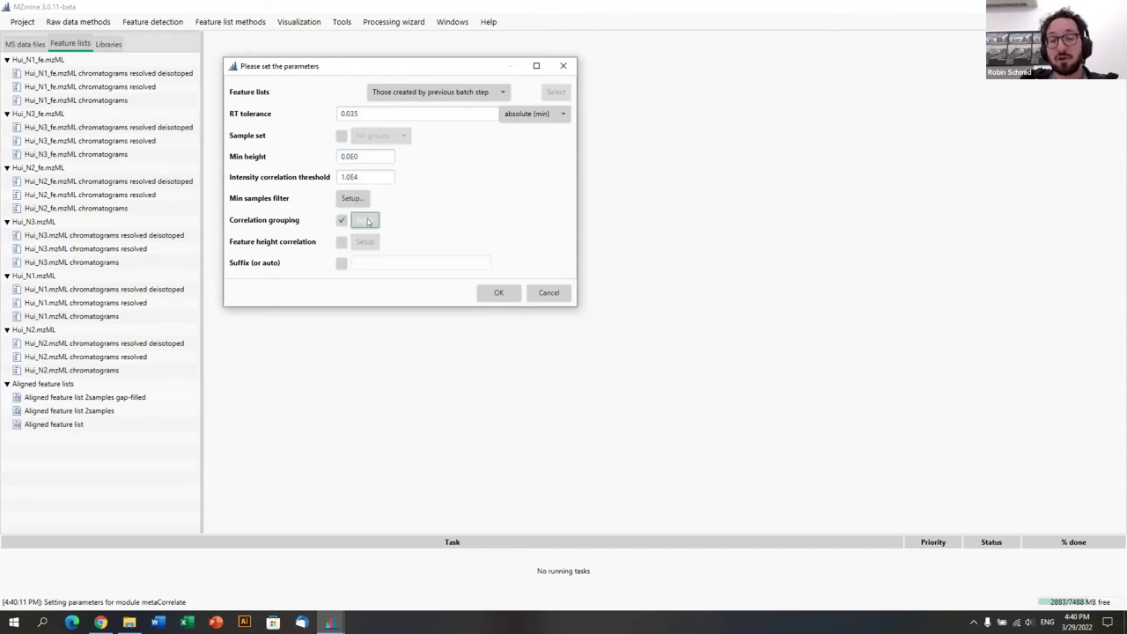
left_click(363, 221)
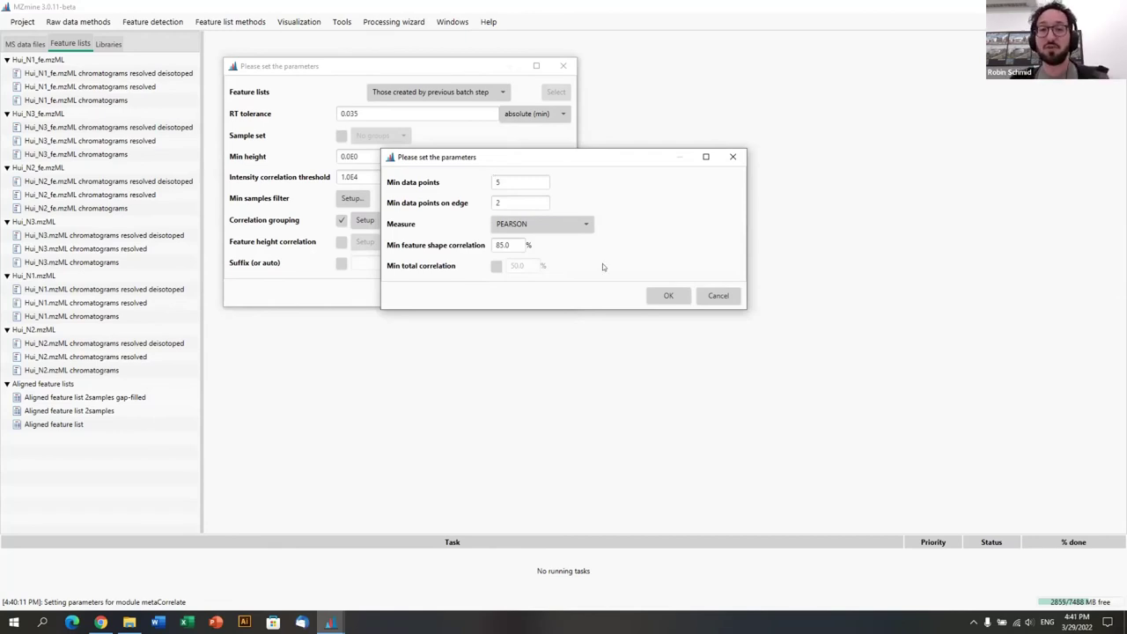
left_click(678, 295)
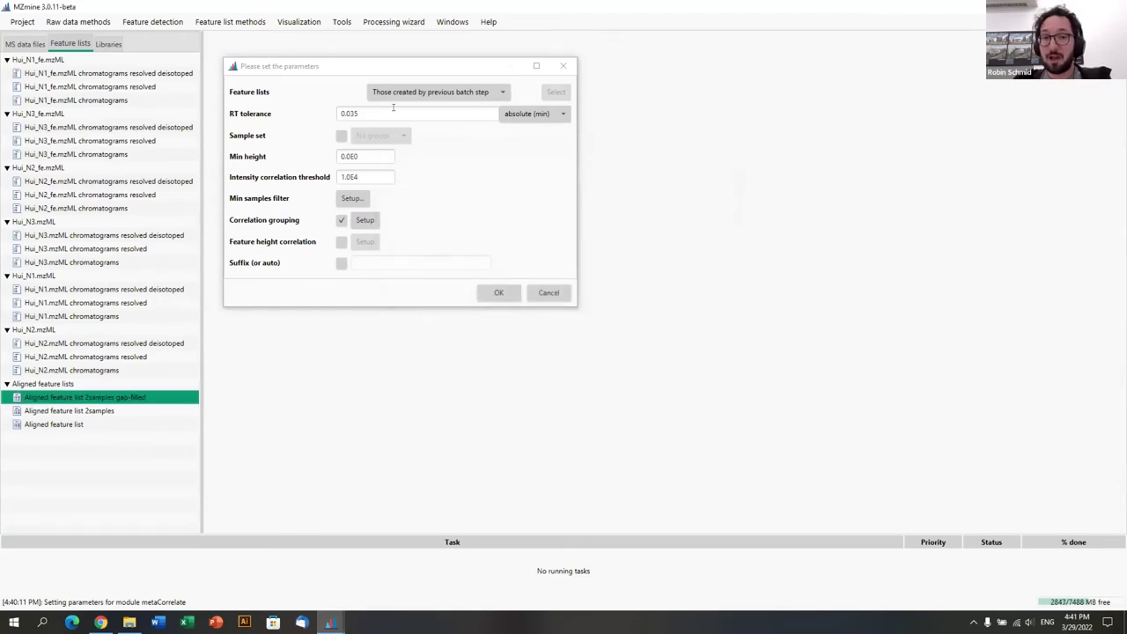
Step: Set the feature lists to "As selected in main window" and run metaCorrelate on the gap-filled aligned list
left_click(499, 296)
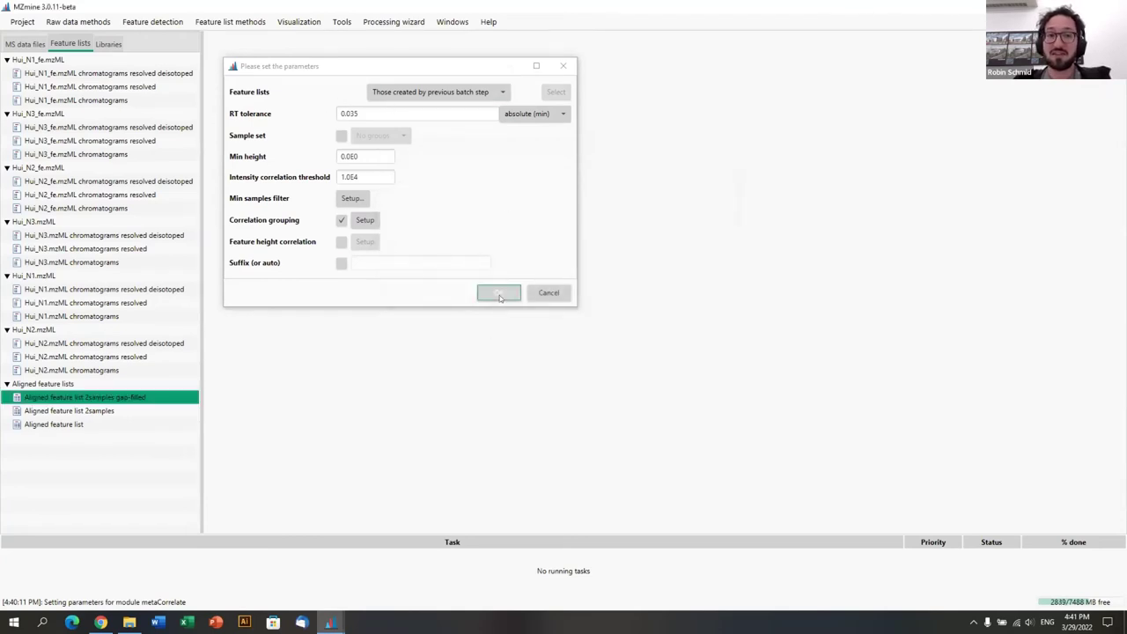
left_click(655, 247)
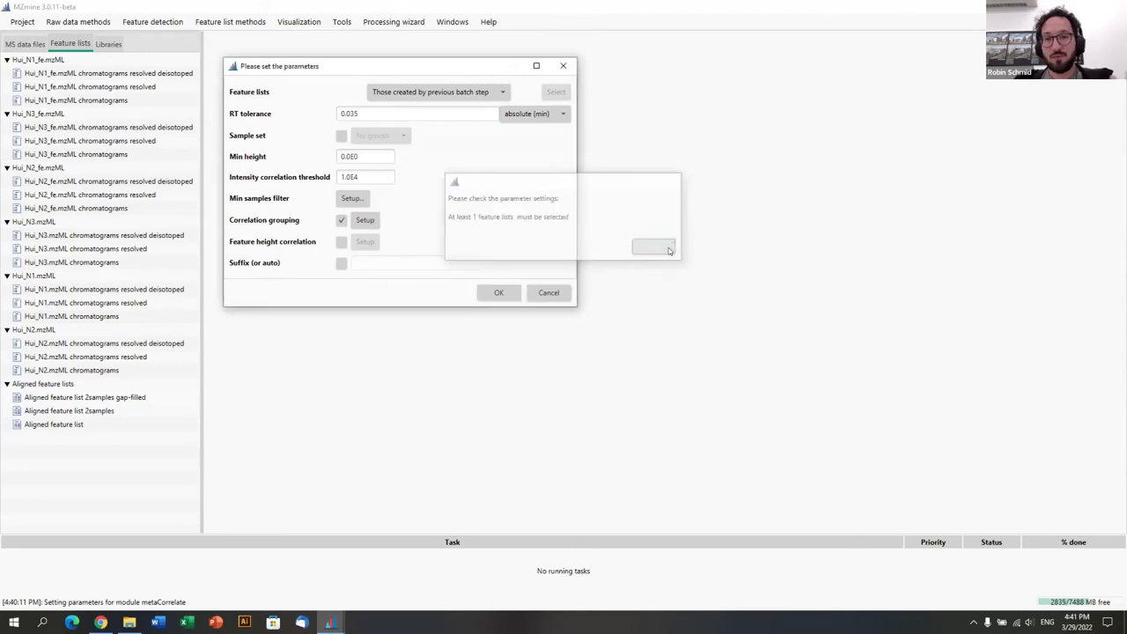
left_click(446, 92)
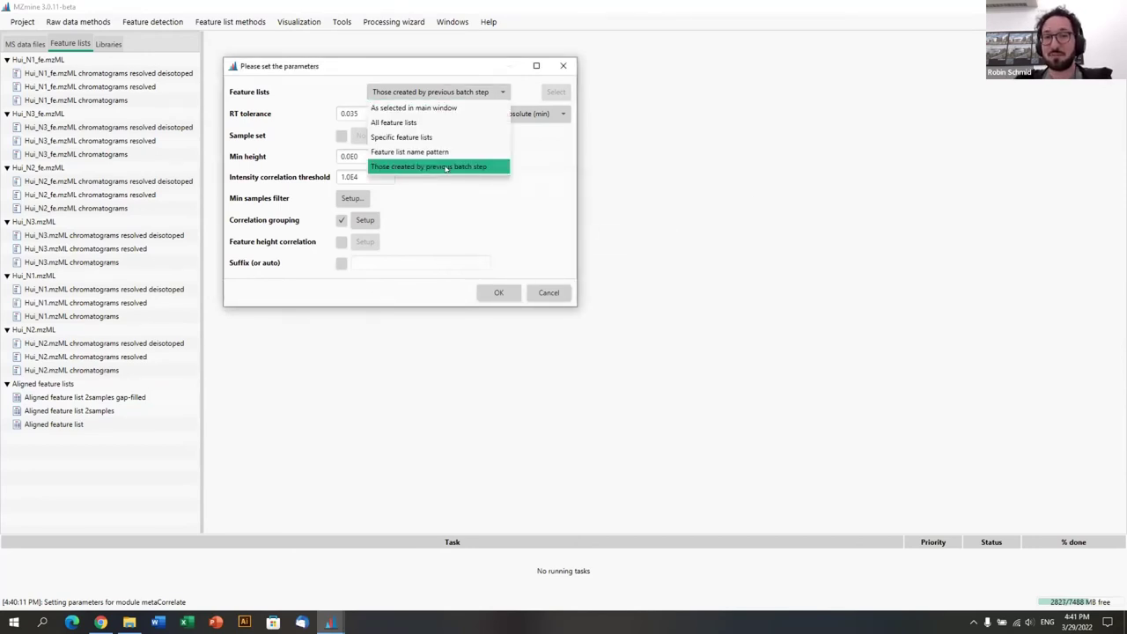
left_click(445, 108)
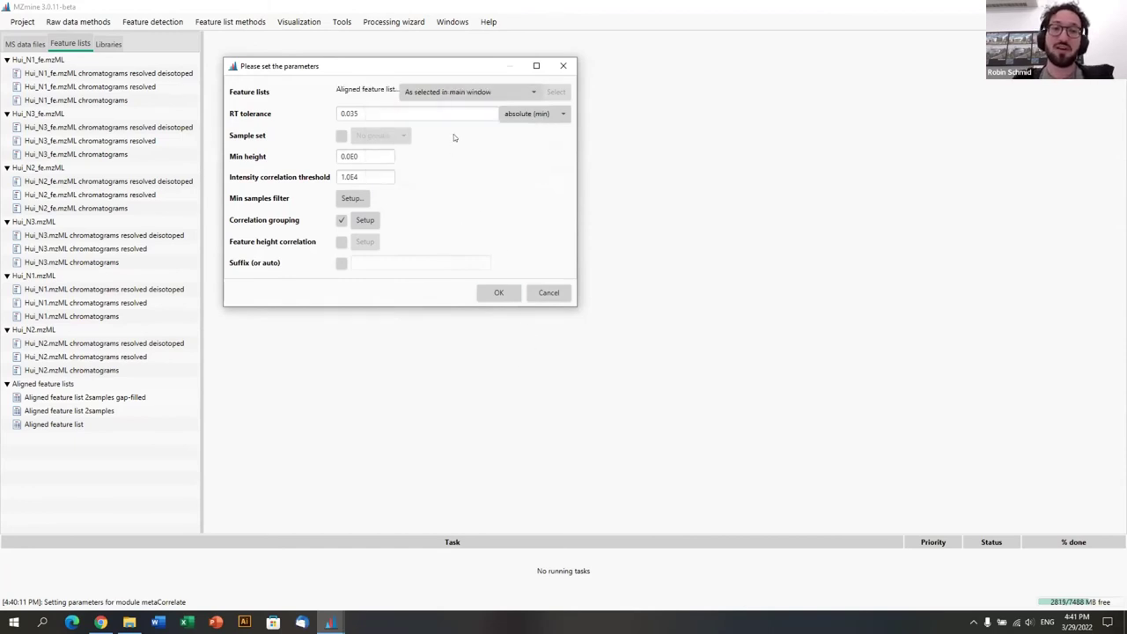
left_click(88, 398)
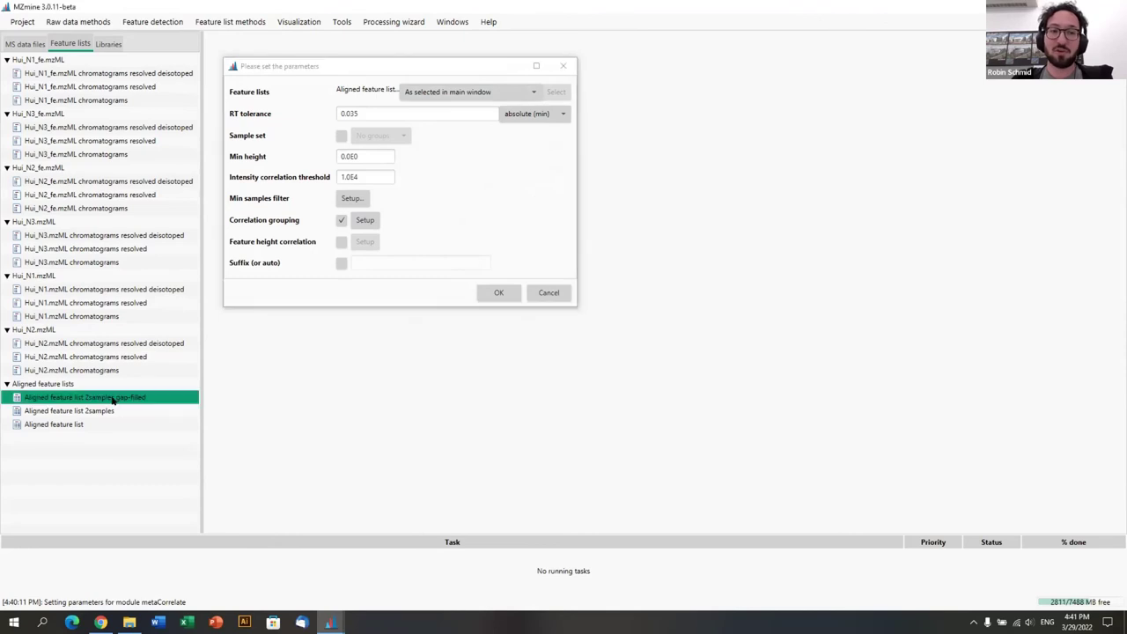
left_click(501, 293)
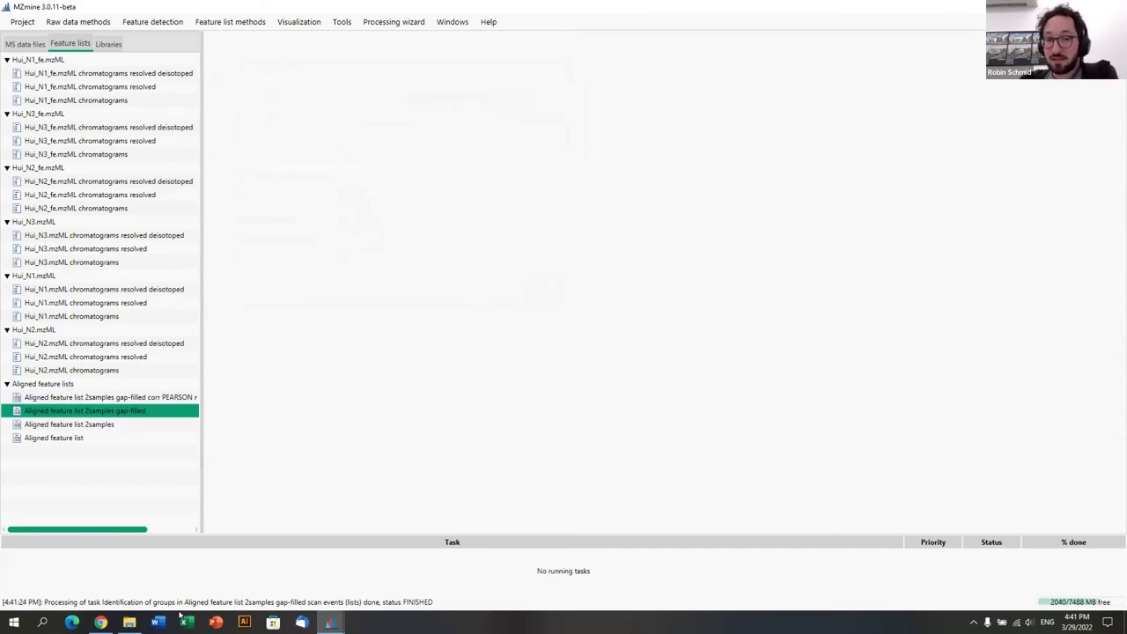
Step: Widen the feature list pane and select the gap-filled aligned list with the PEARSON correlation suffix
left_click_drag(200, 388, 233, 387)
left_click(193, 398)
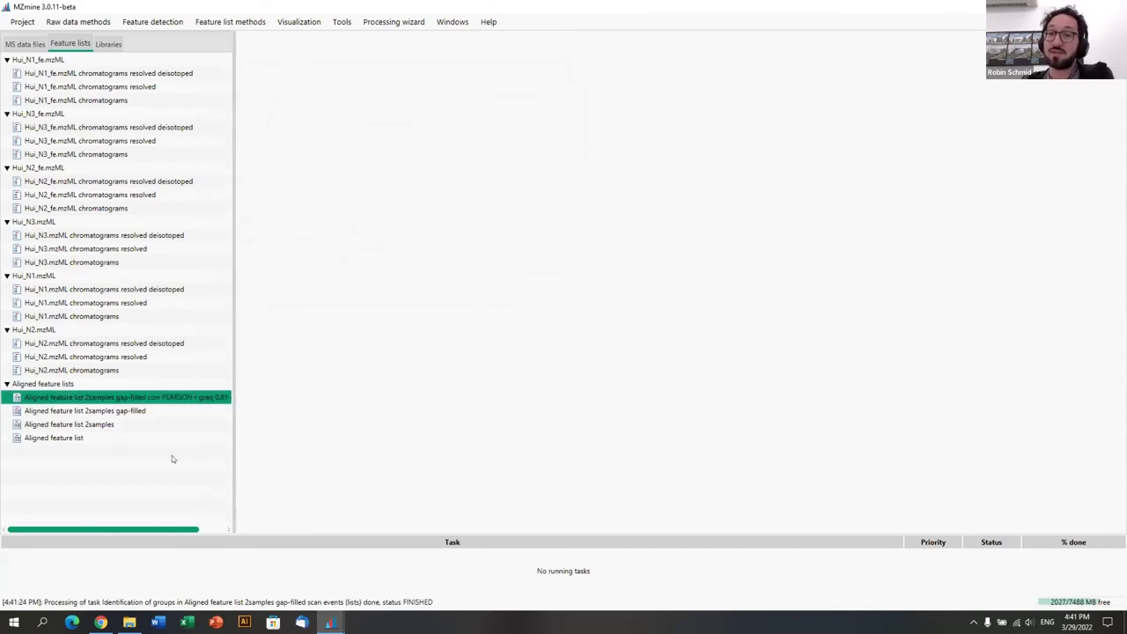
left_click(230, 21)
mouse_move(241, 120)
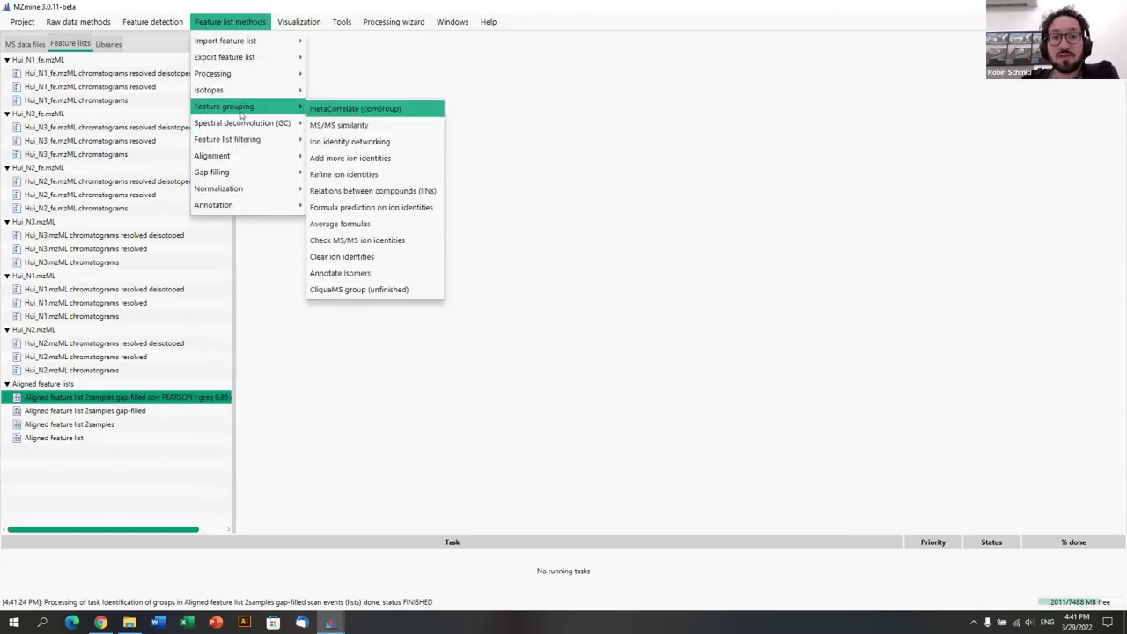
left_click(350, 145)
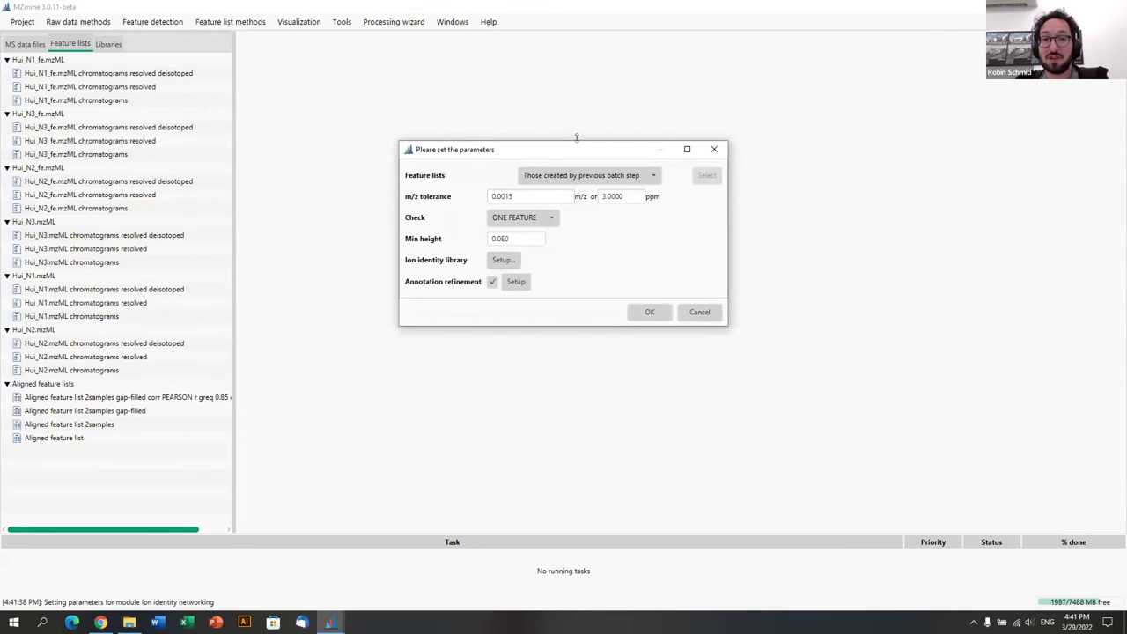
left_click(714, 148)
Step: Open the ion identity networking parameters for the PEARSON-correlated aligned list and review the m/z tolerance
left_click(230, 22)
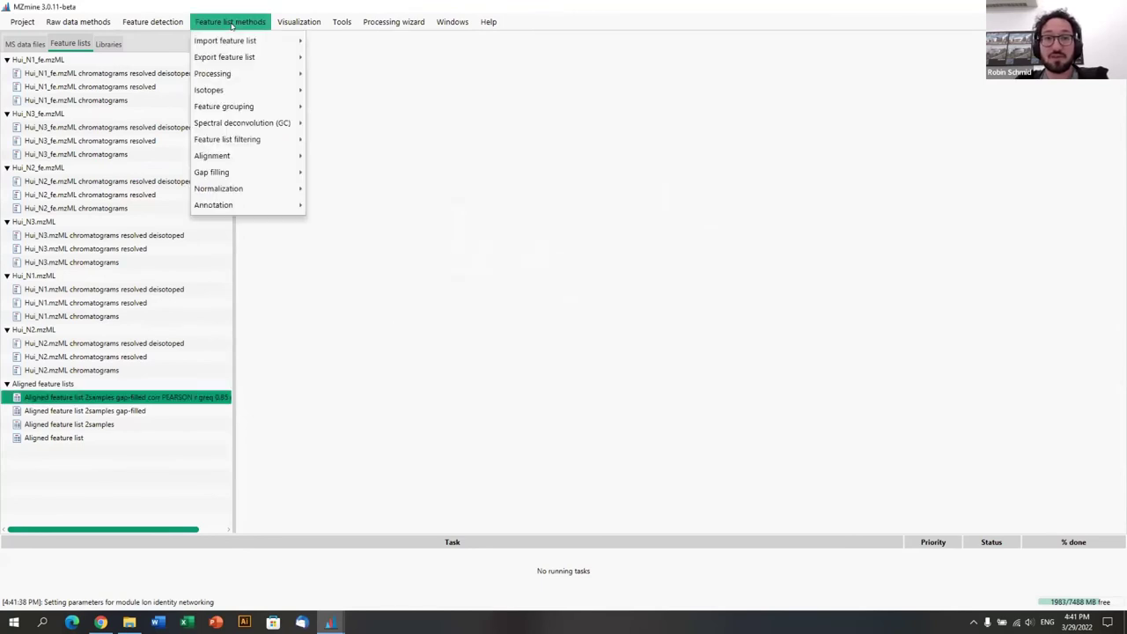
mouse_move(263, 102)
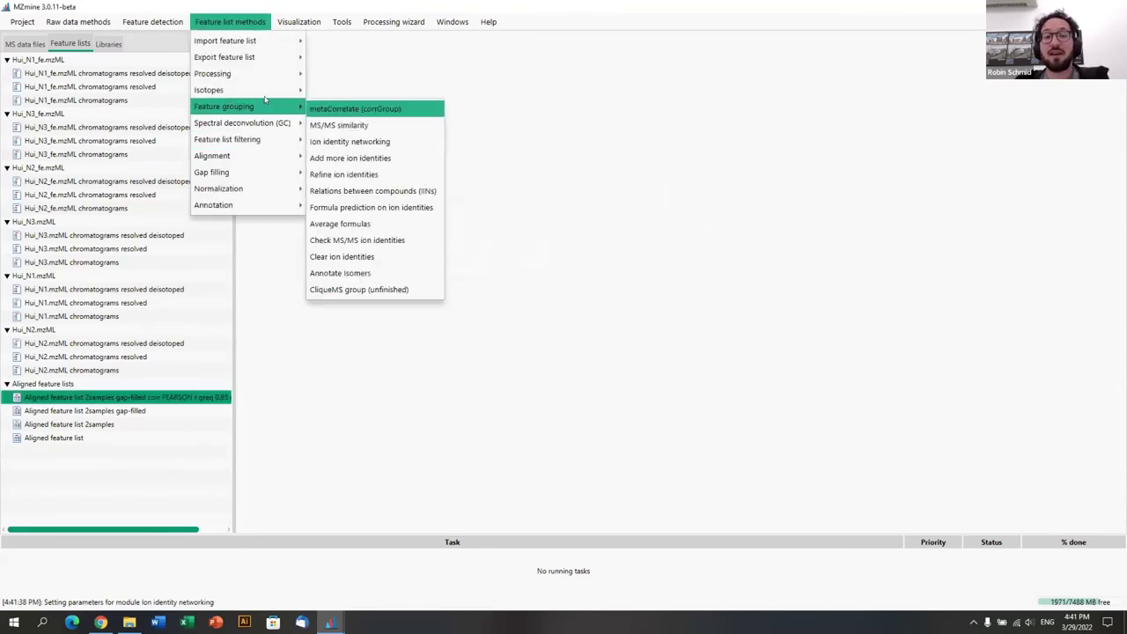
left_click(349, 143)
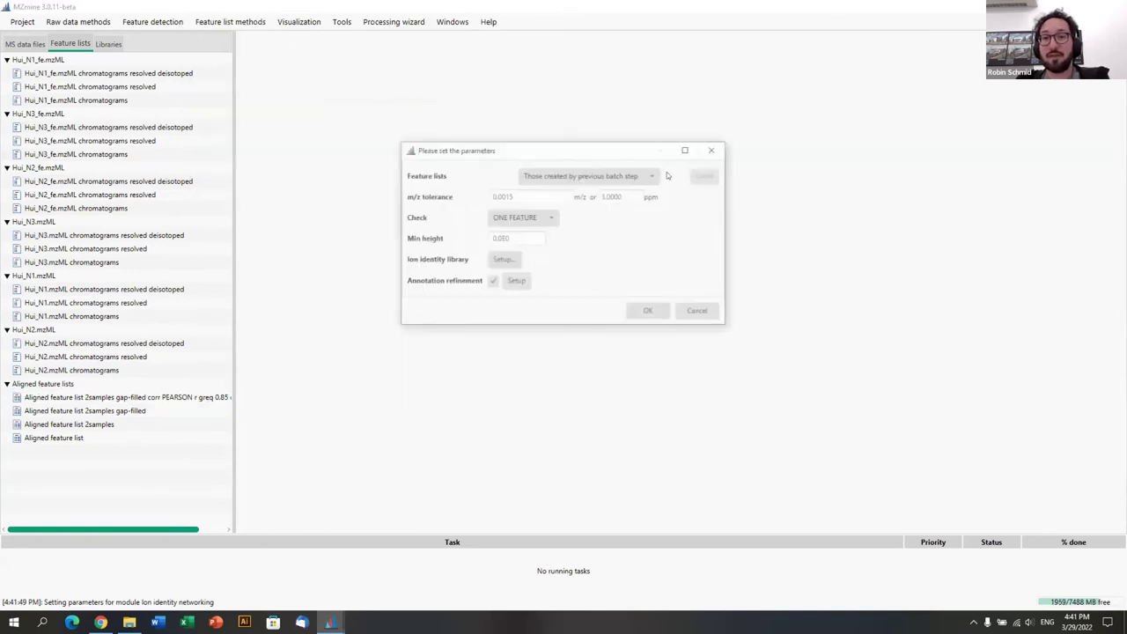
left_click_drag(594, 146, 440, 65)
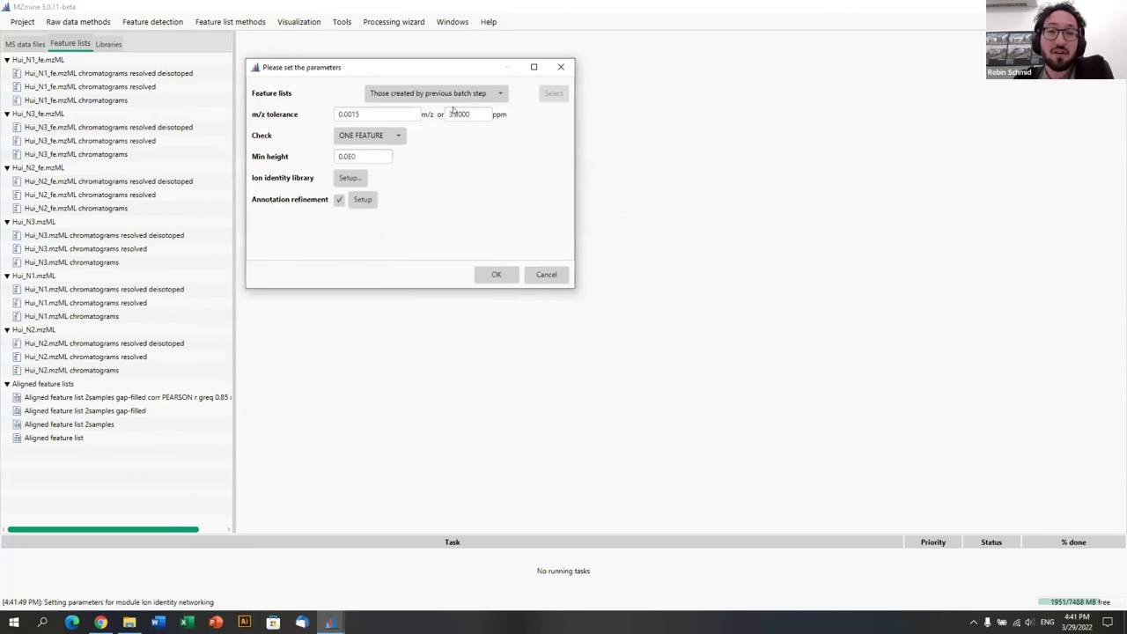
double_click(470, 114)
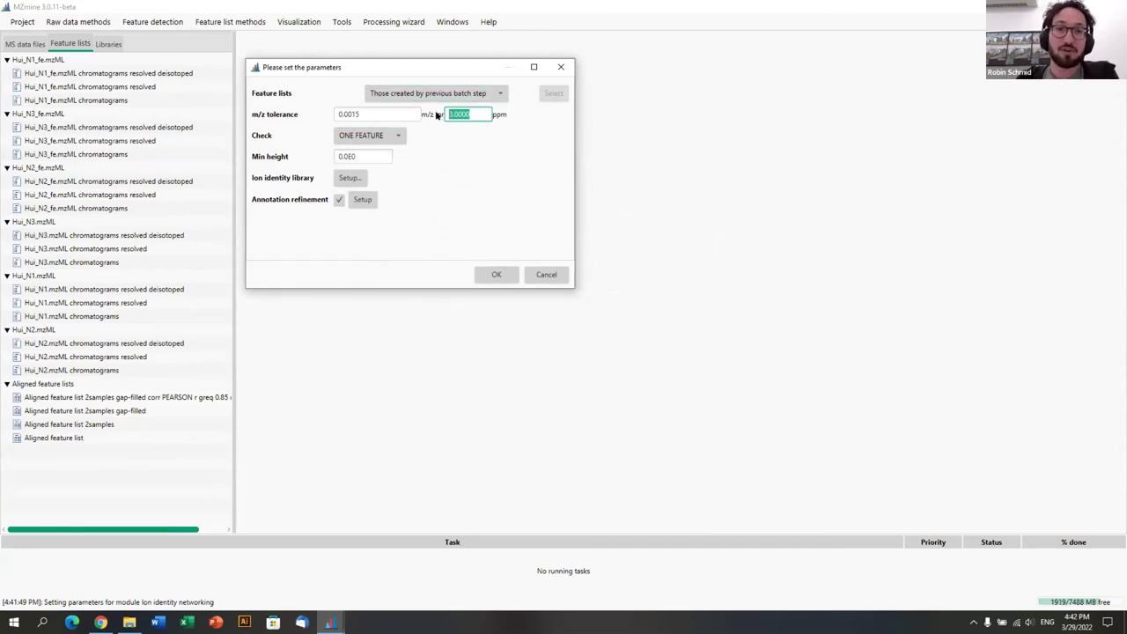
Step: Exclude the [M-H+2Na]+ adduct and the [M-2H2O] modification from the ion identity library and accept it
left_click(349, 180)
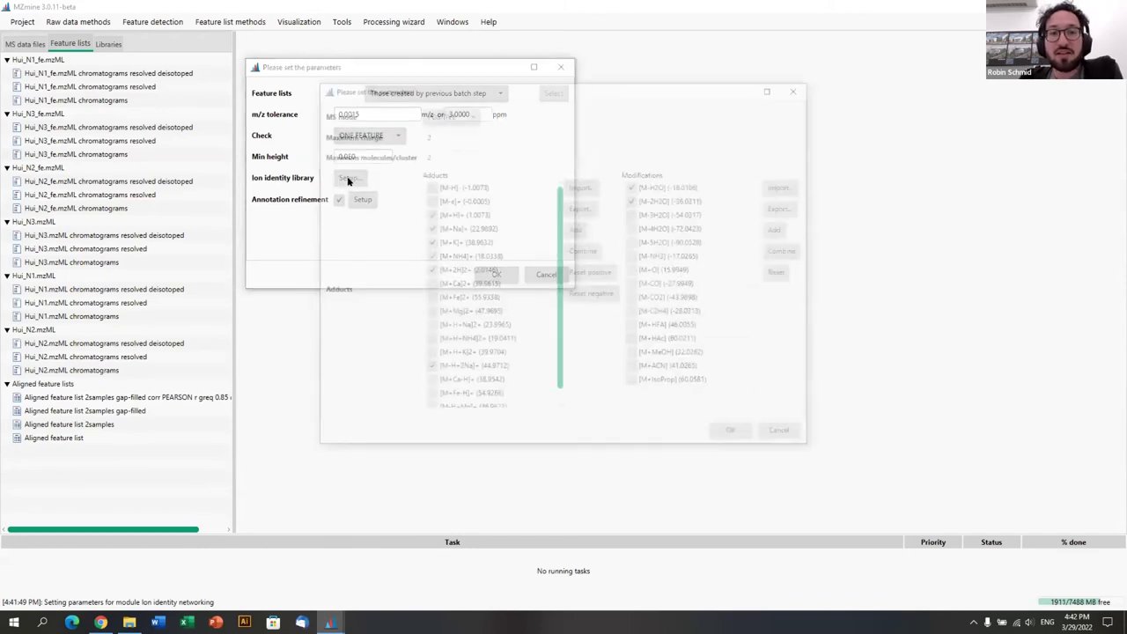
left_click_drag(536, 85, 486, 105)
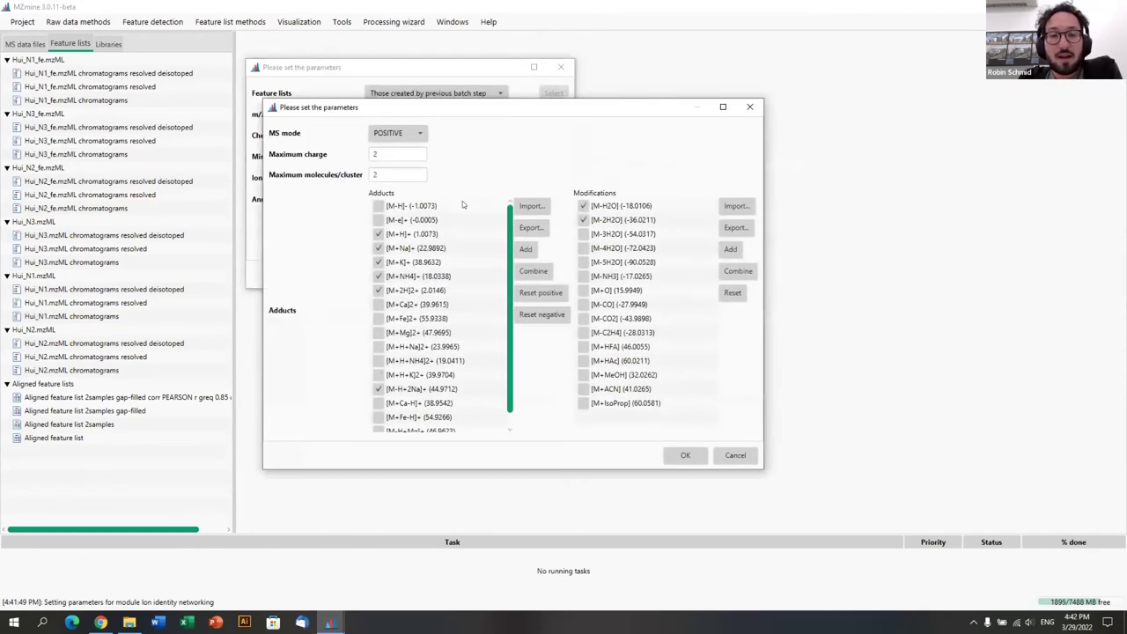
left_click(378, 388)
left_click(379, 262)
left_click(378, 261)
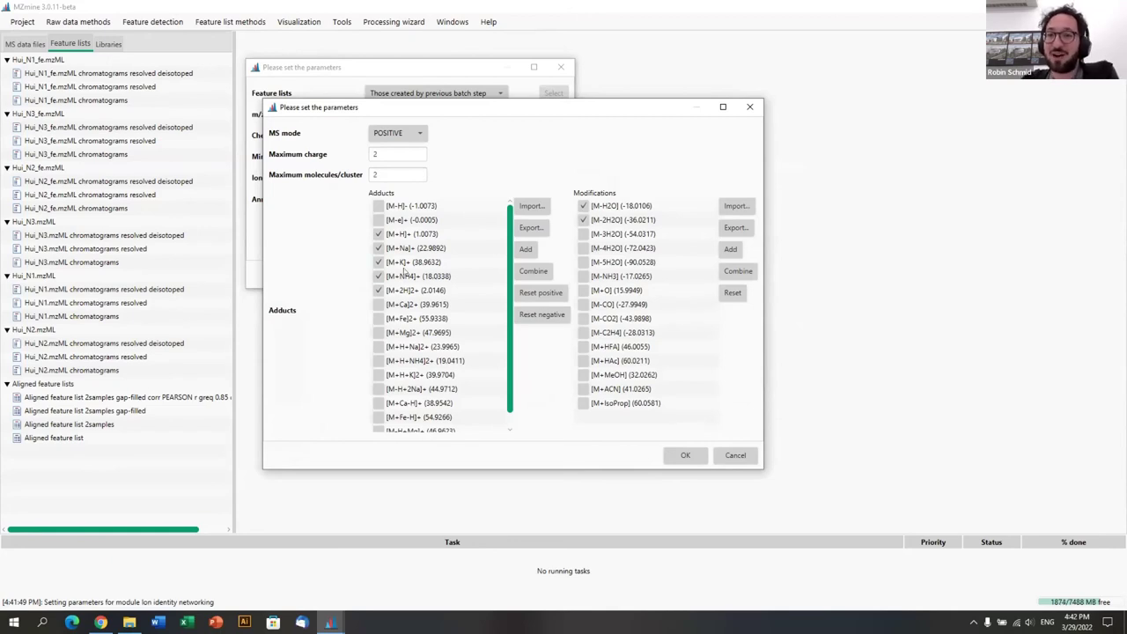
left_click(377, 233)
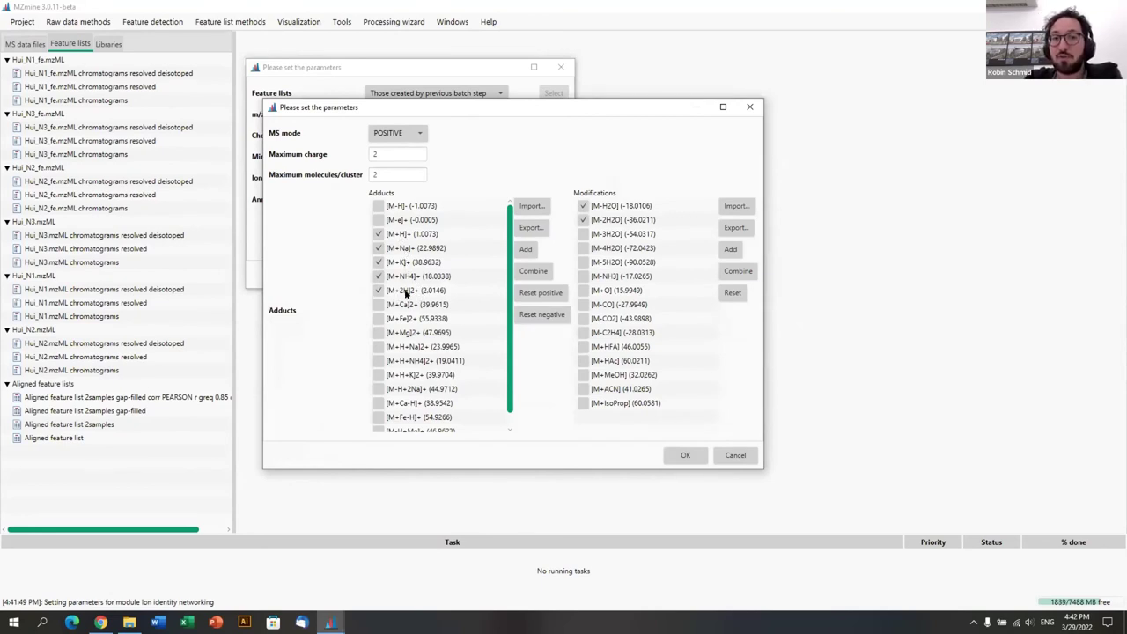
left_click(582, 220)
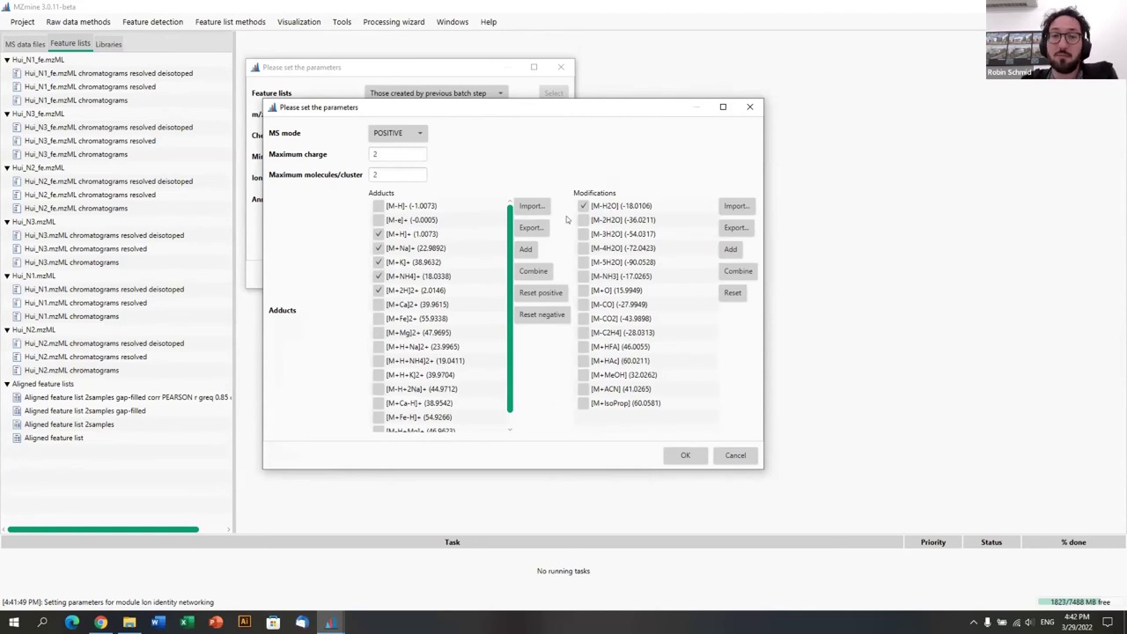
left_click(680, 454)
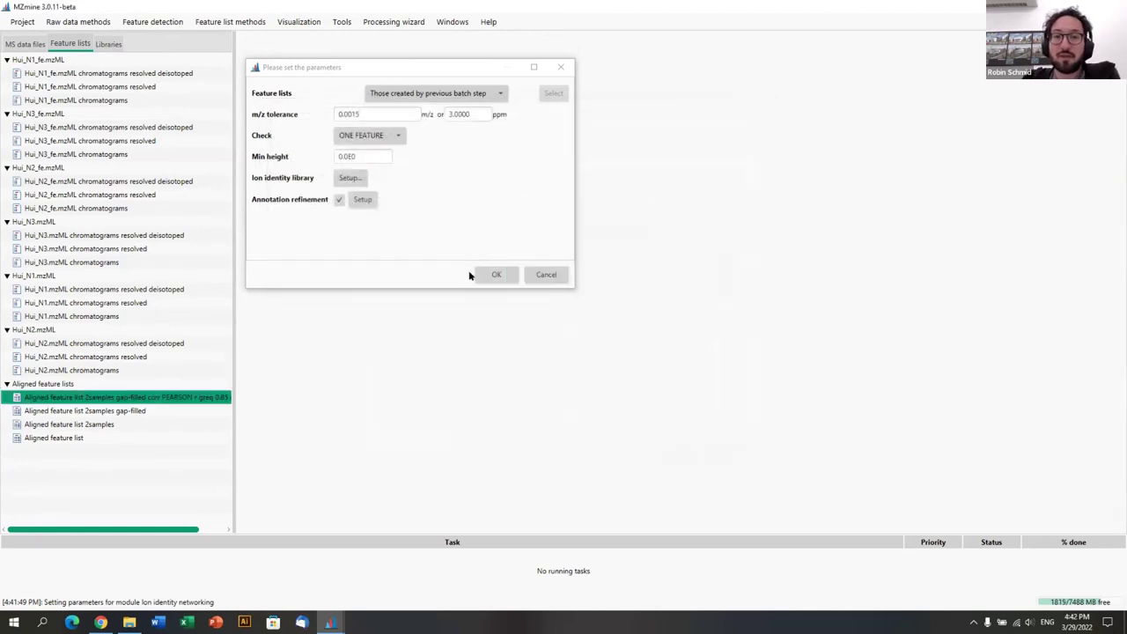
Step: In the annotation refinement settings, disable deleting small networks without major and networks without monomer, and accept
left_click(362, 199)
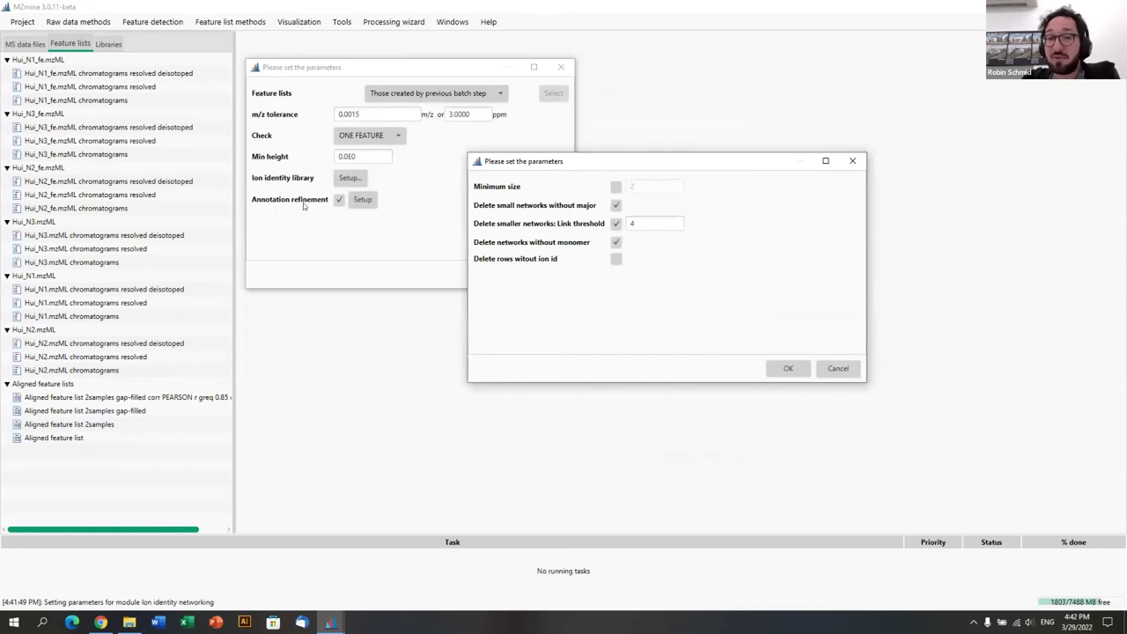
left_click(616, 241)
left_click(616, 205)
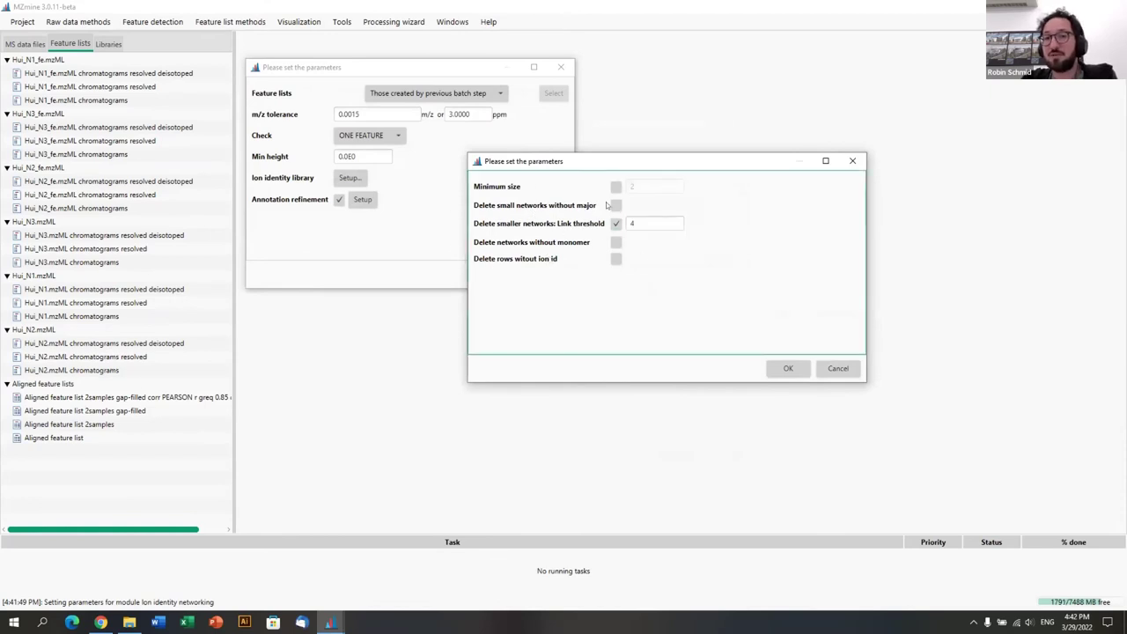
left_click(779, 370)
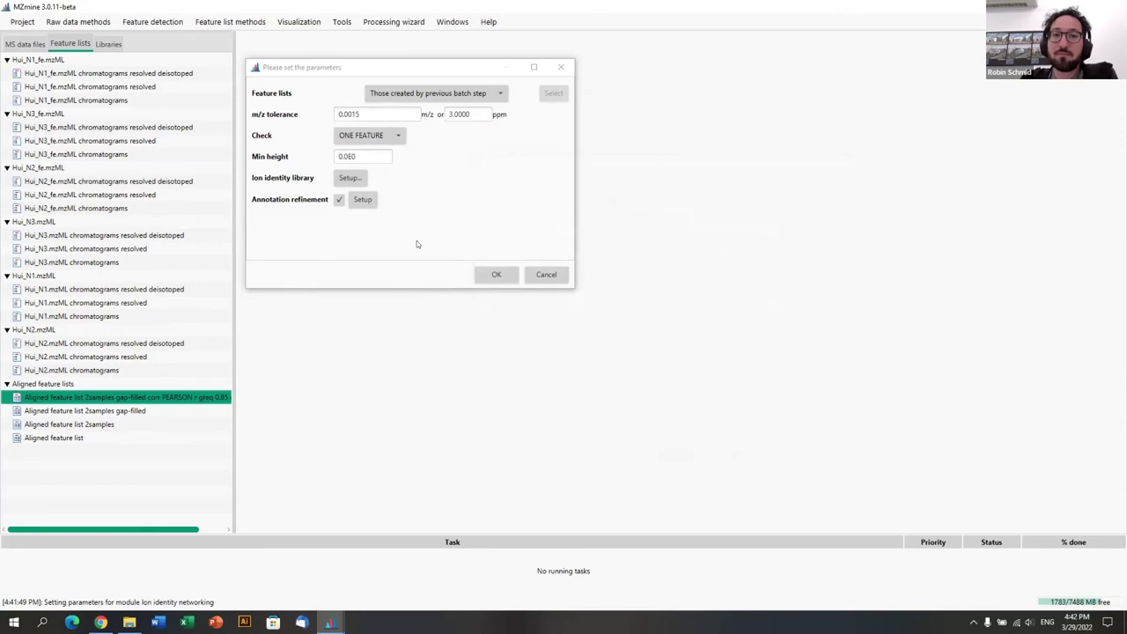
Step: Set the feature lists to "As selected in main window" and run ion identity networking on the PEARSON-correlated aligned list
left_click(495, 277)
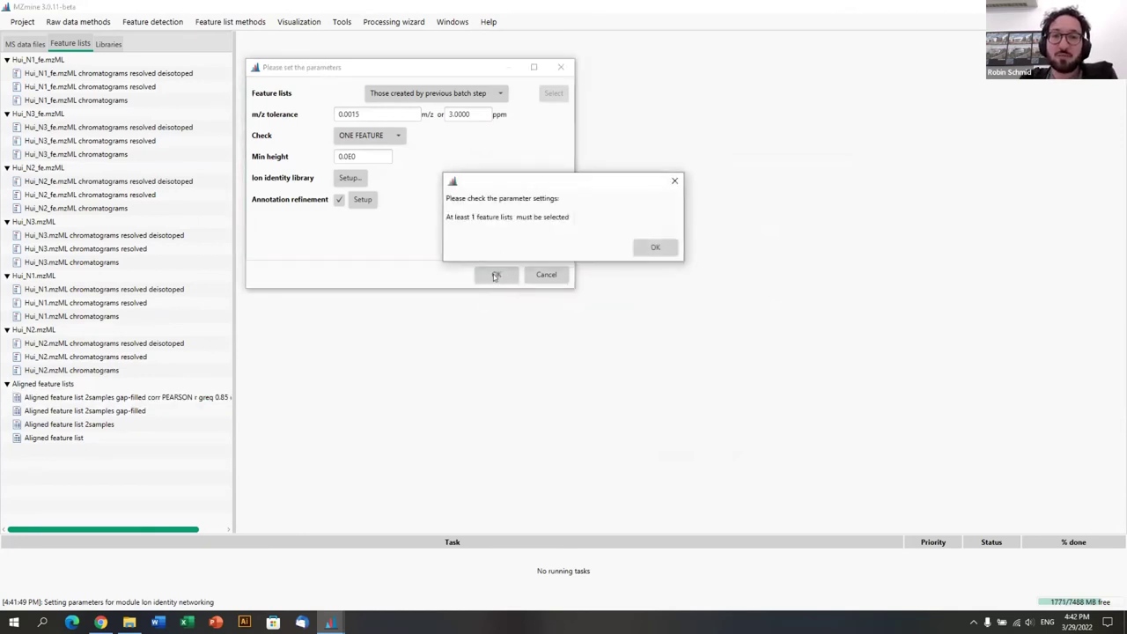
left_click(654, 250)
left_click(432, 97)
left_click(423, 109)
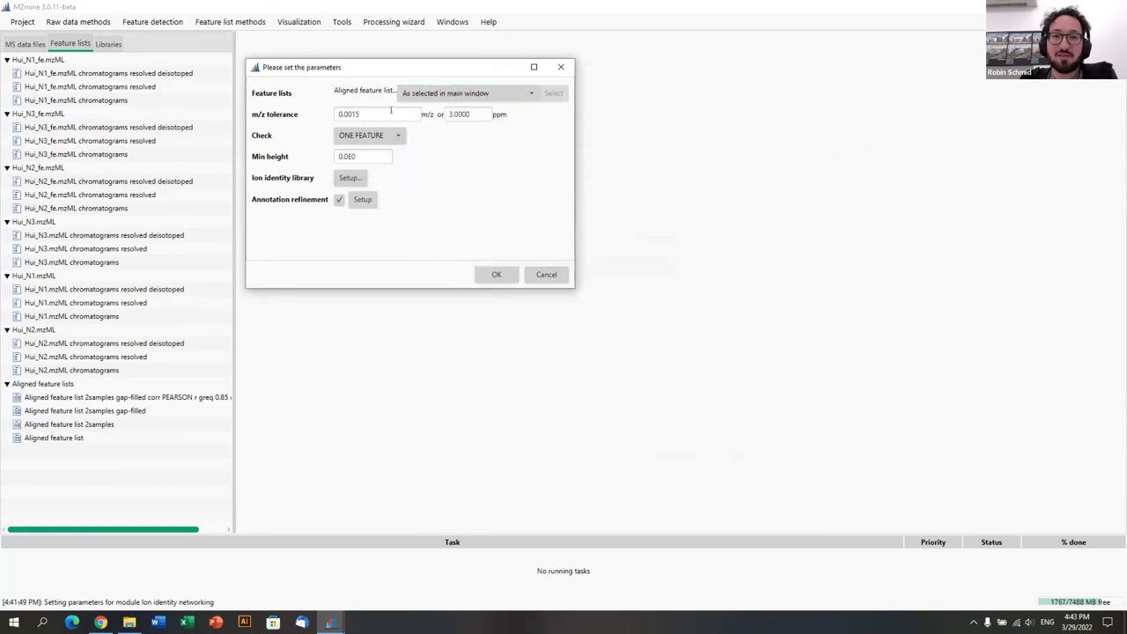
left_click(200, 396)
left_click(495, 273)
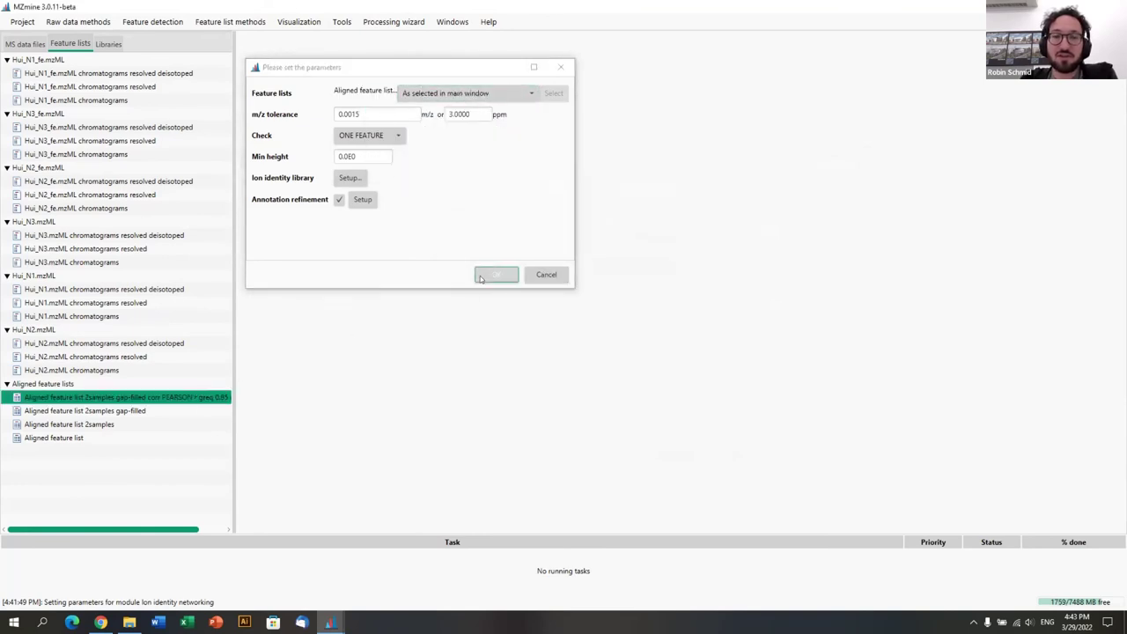
Step: Open the feature table of the PEARSON-correlated aligned list and narrow the feature list pane
double_click(128, 397)
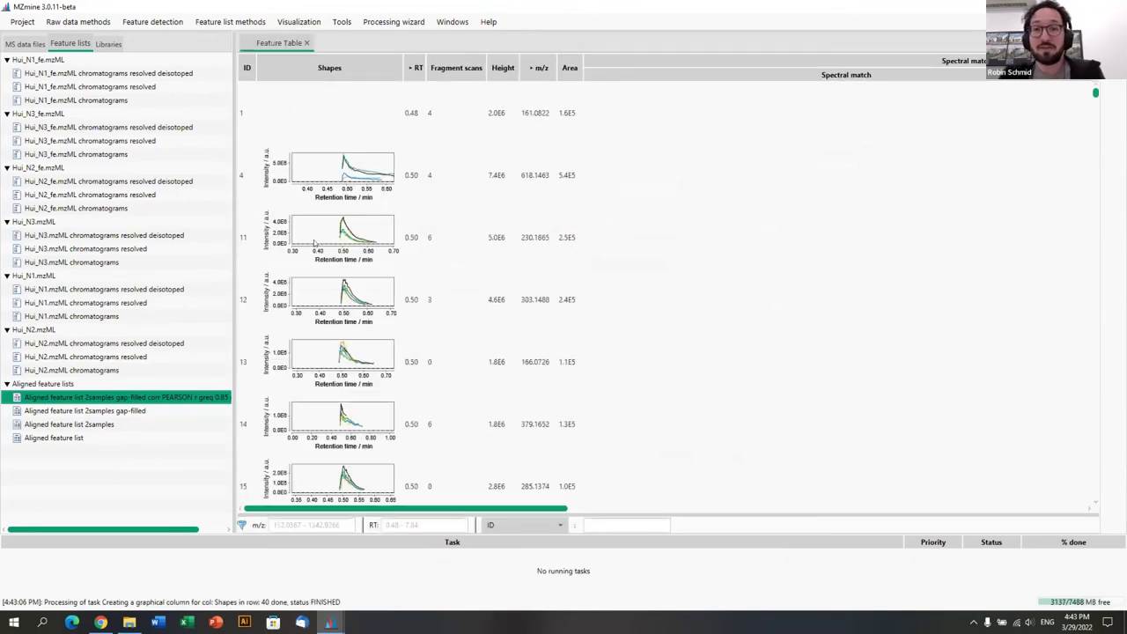
left_click_drag(234, 138, 189, 138)
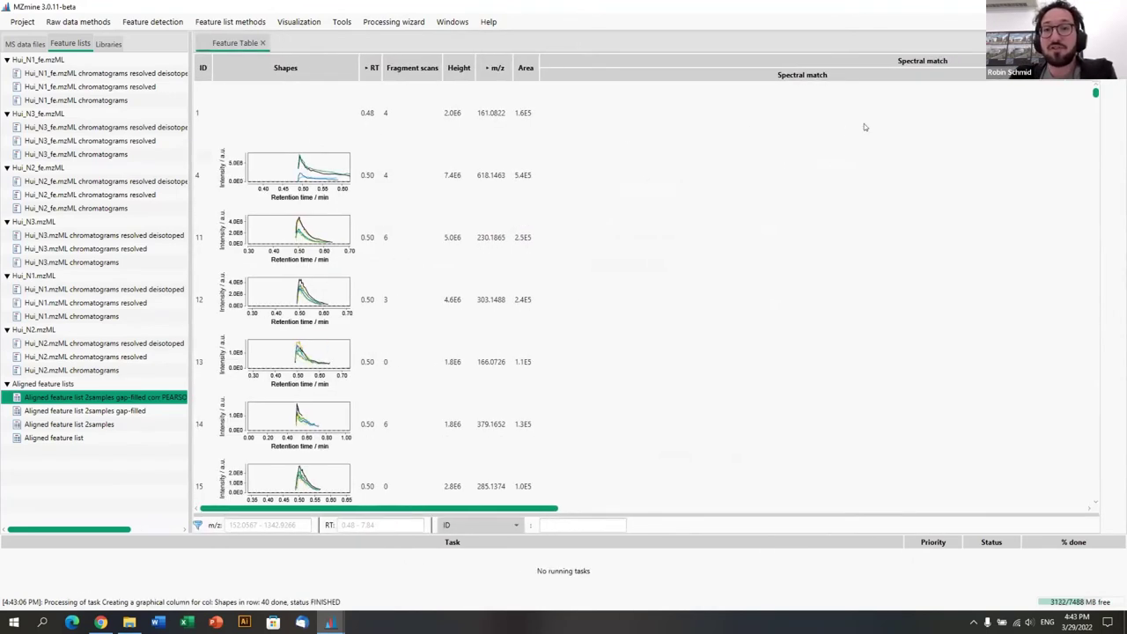
left_click_drag(486, 511, 565, 511)
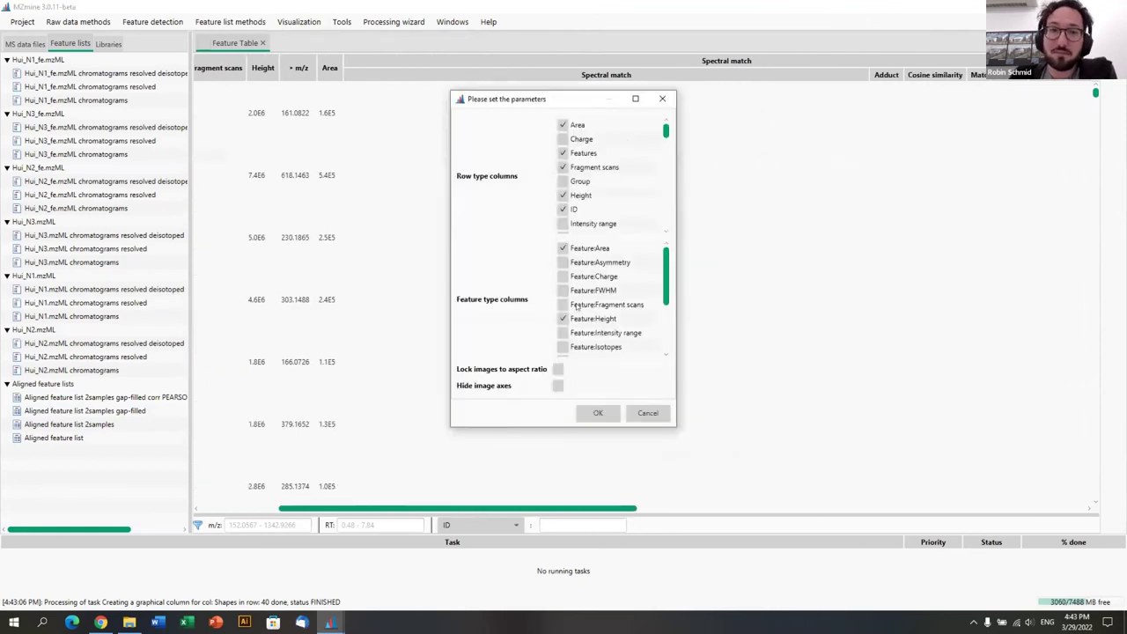
Step: Hide the library match columns in the feature table
left_click(662, 98)
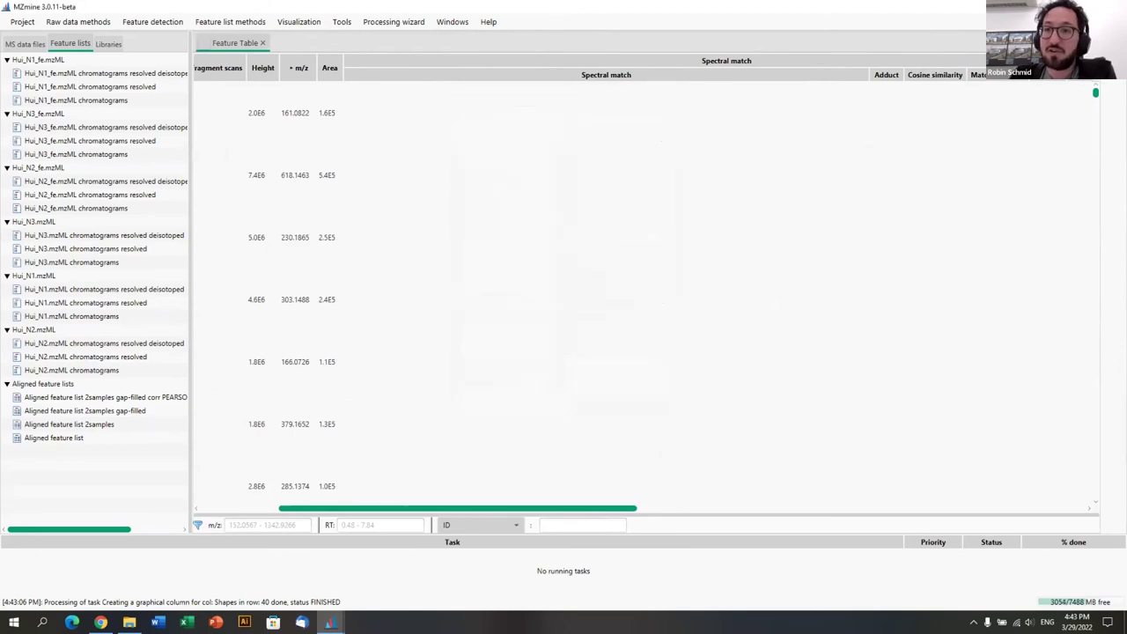
left_click(1095, 67)
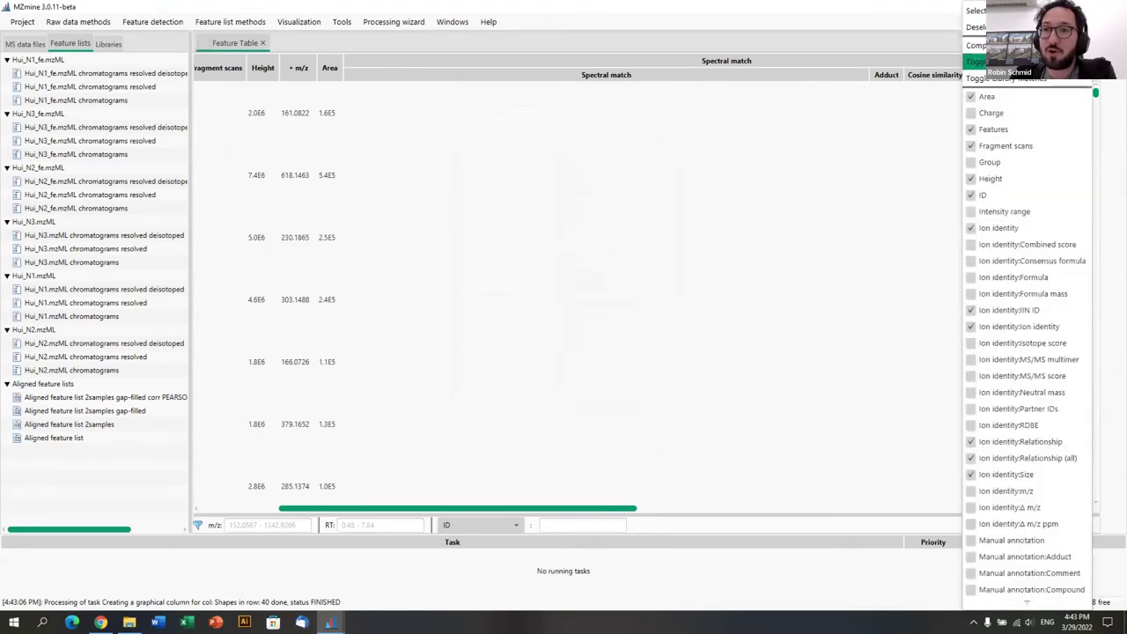
left_click(1019, 80)
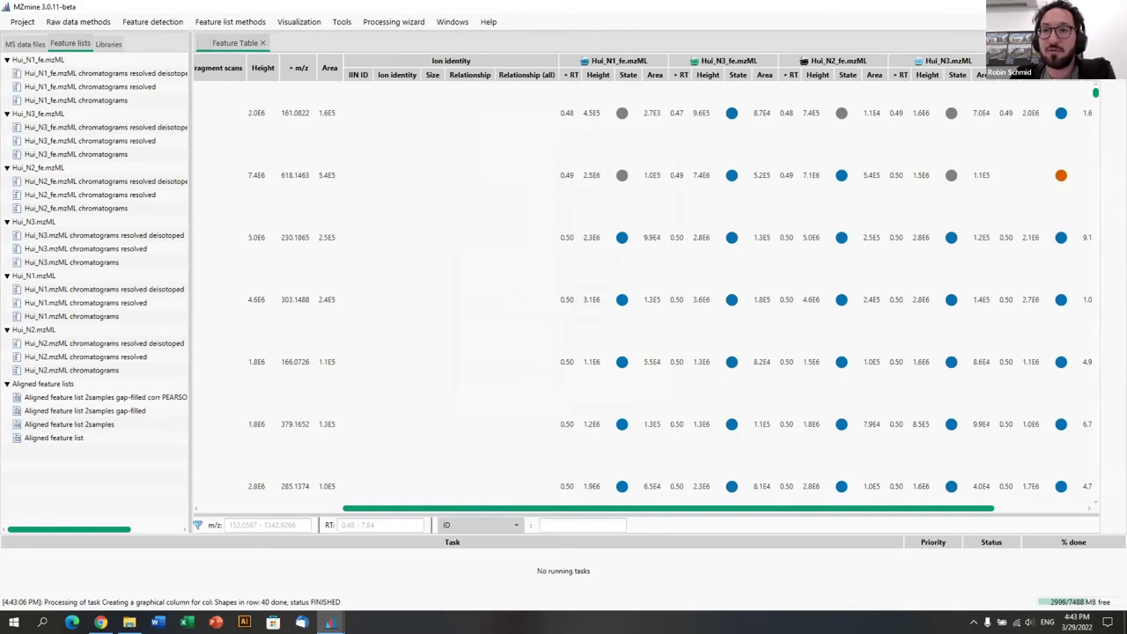
left_click(1095, 67)
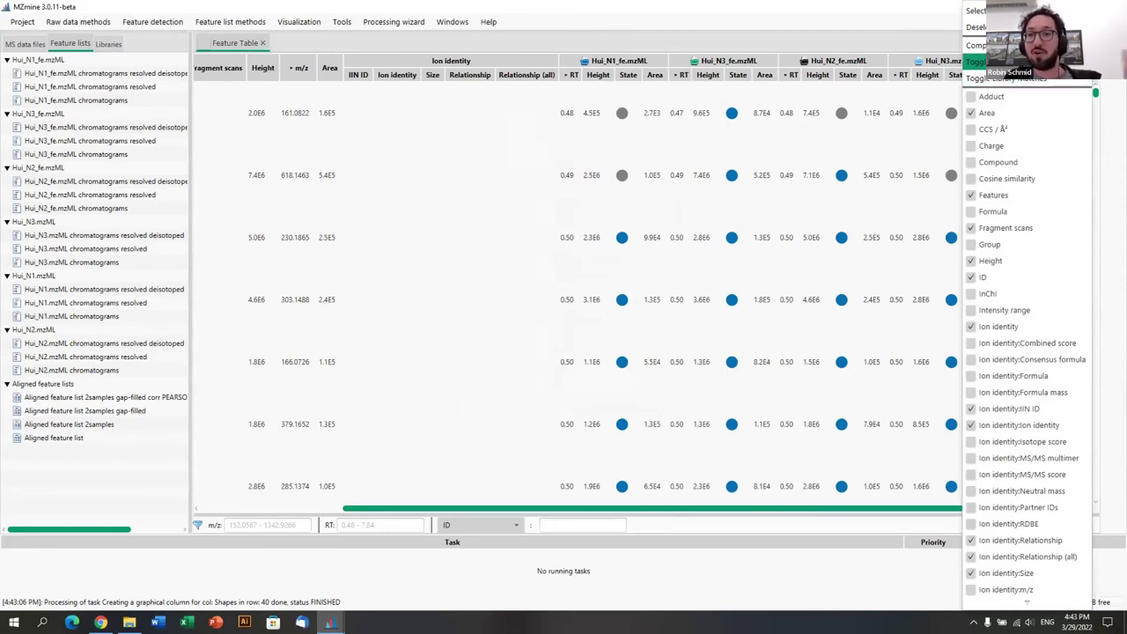
left_click(500, 94)
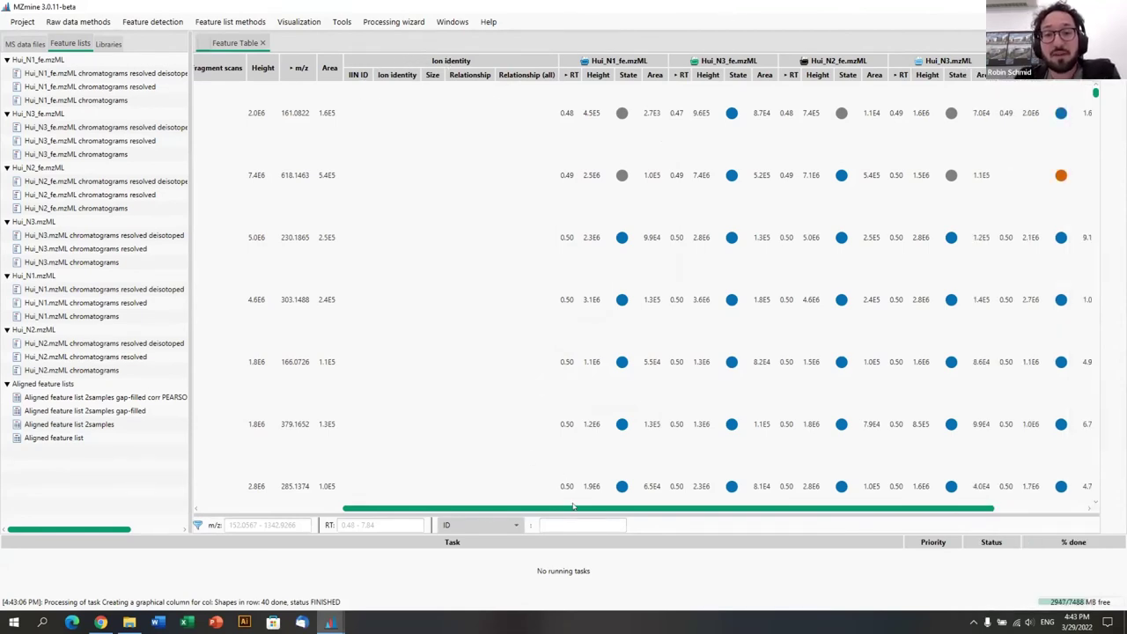
Step: Sort the feature table by IIN ID in descending order and select the ID cells of network 154
left_click_drag(575, 509, 453, 509)
left_click(465, 112)
left_click(475, 70)
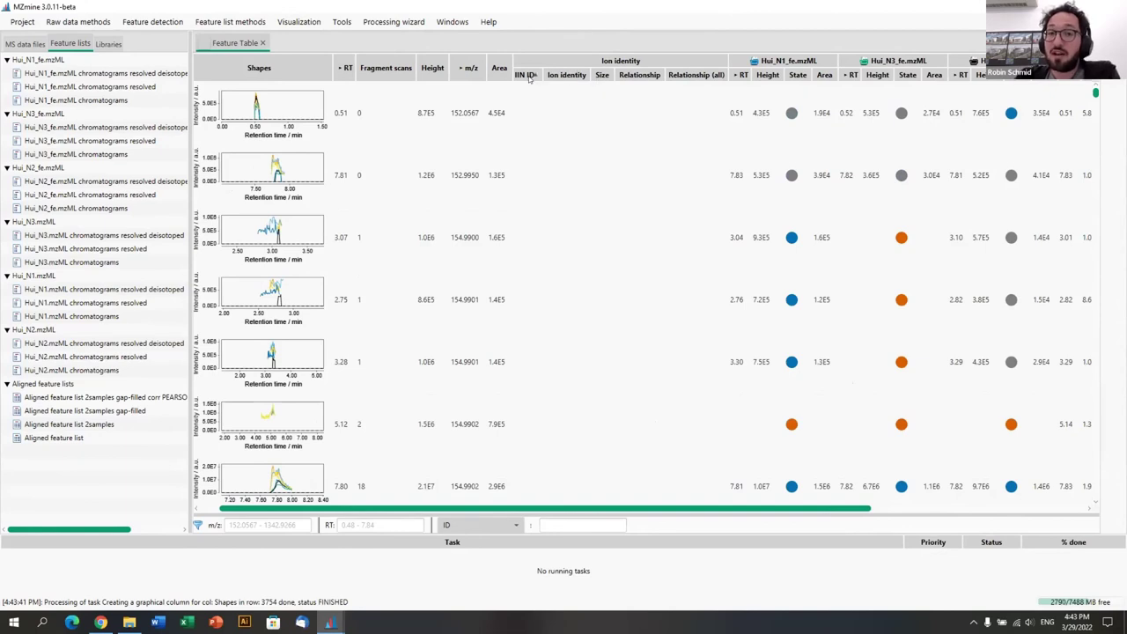
left_click(527, 75)
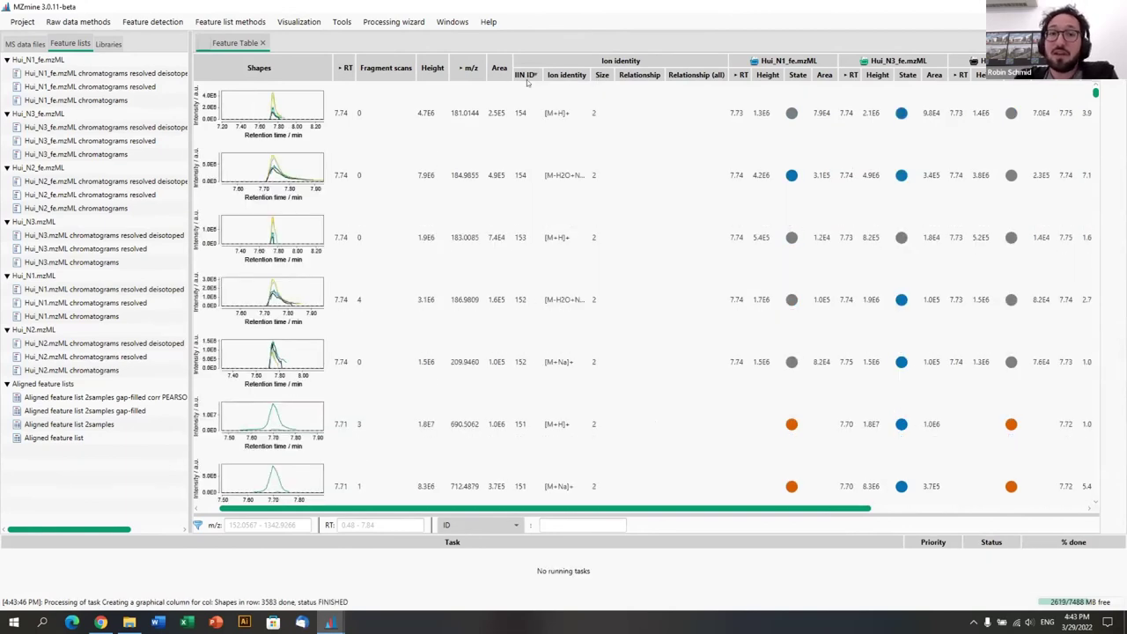
left_click(520, 134)
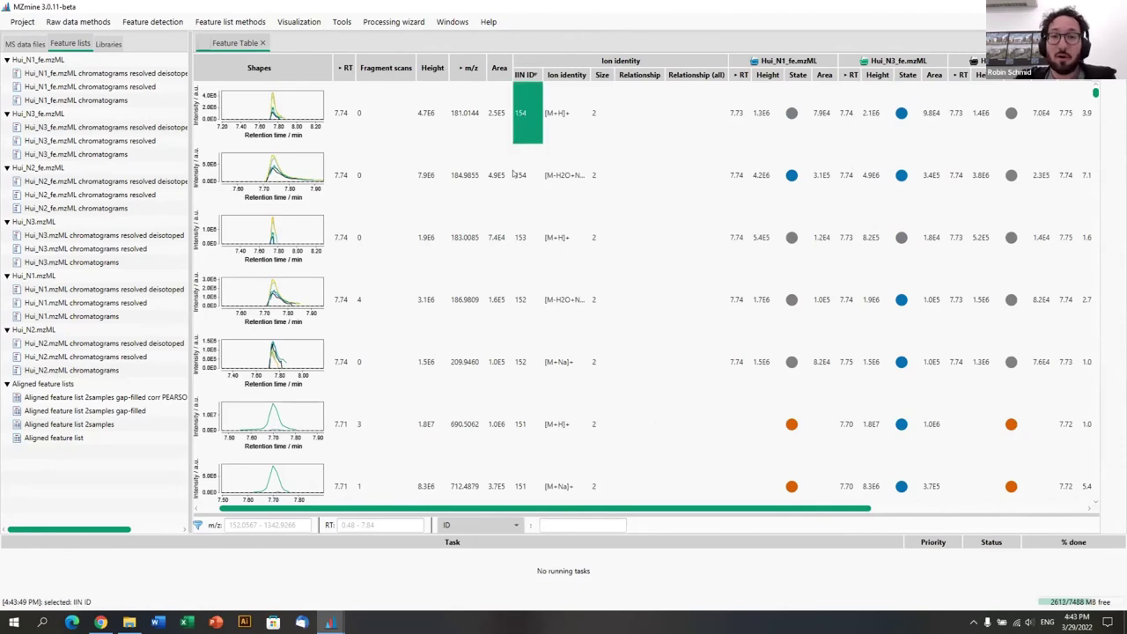
left_click(515, 175, "shift")
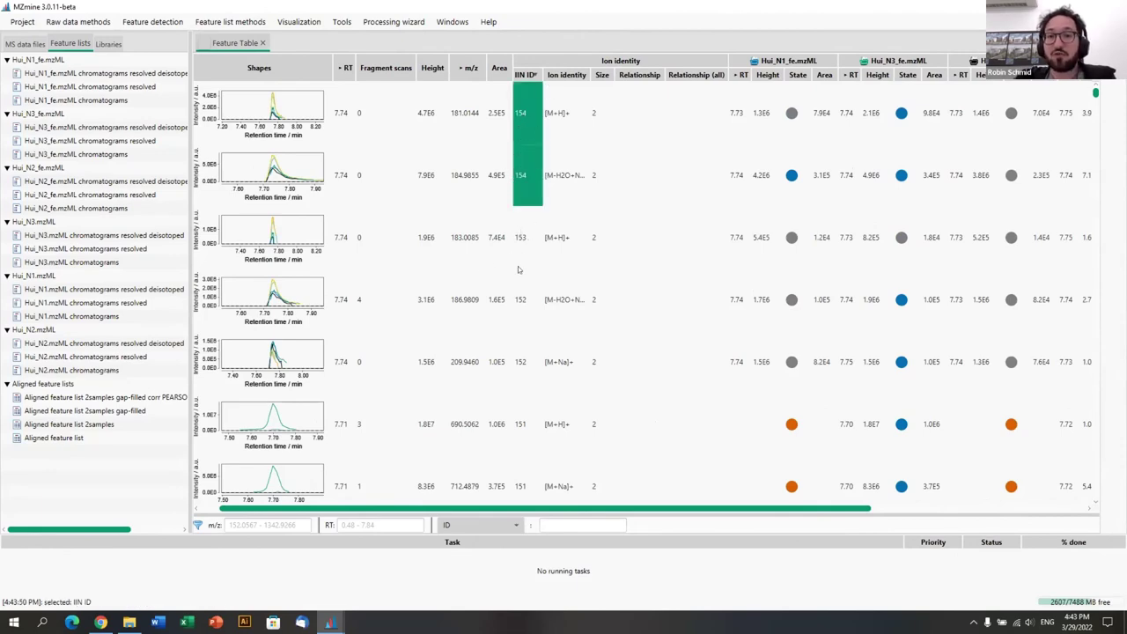
Step: Sort the feature table by ion identity network size, largest first, and select the size cells of the first six rows
left_click(603, 77)
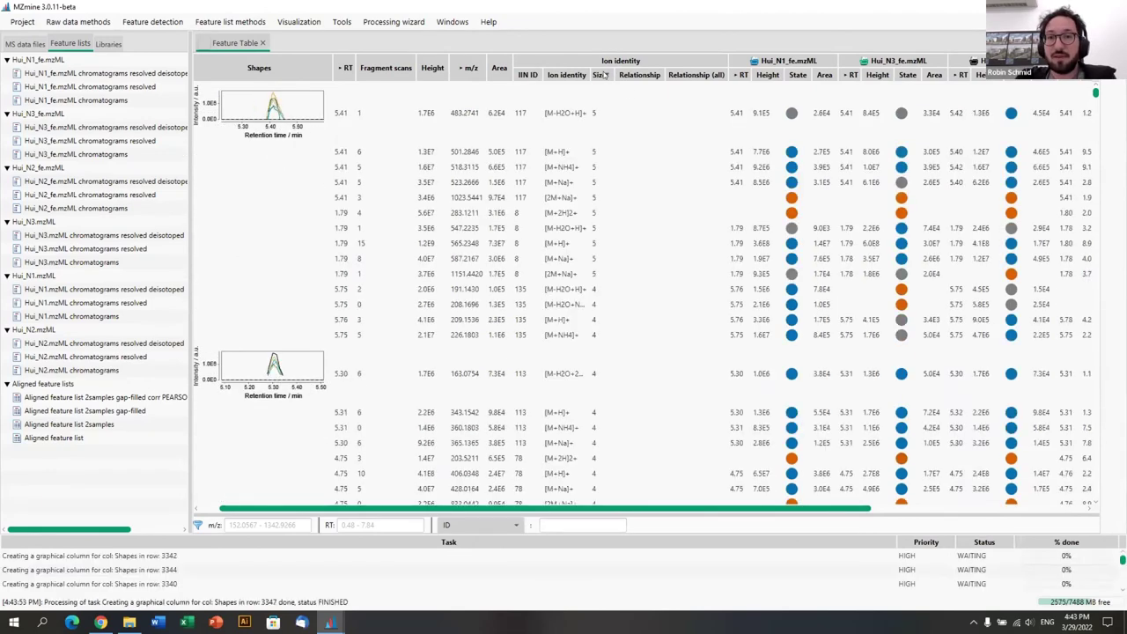
left_click(595, 128)
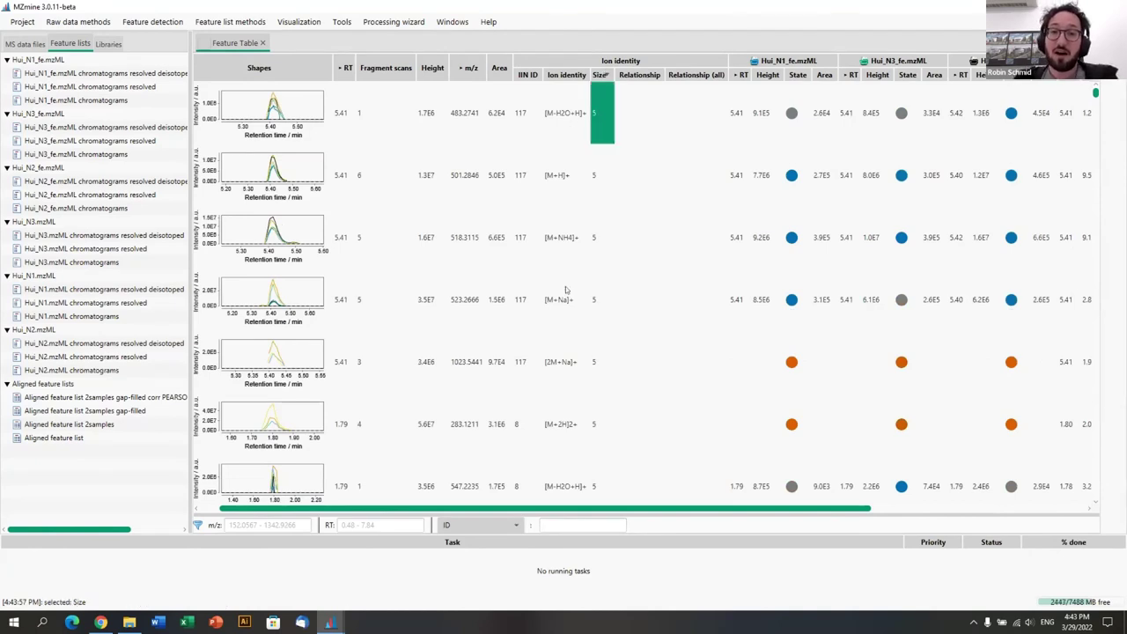
left_click(594, 421, "shift")
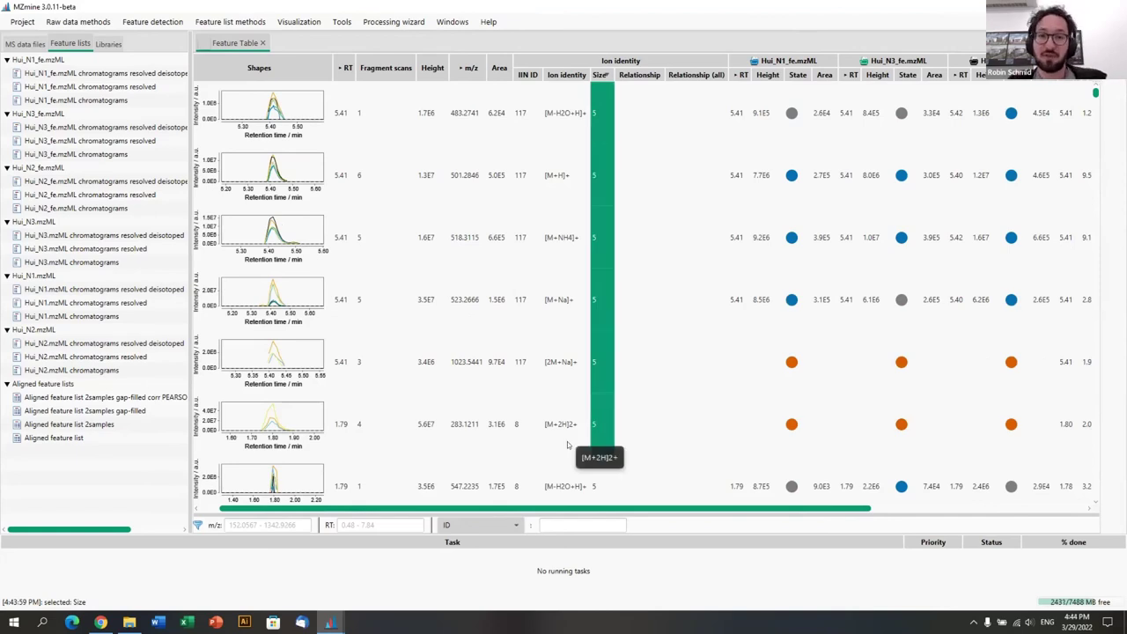
Step: Select the IIN ID cells of network 117, followed by the [M-H2O+H]+ ion identity in its first row
left_click(519, 362)
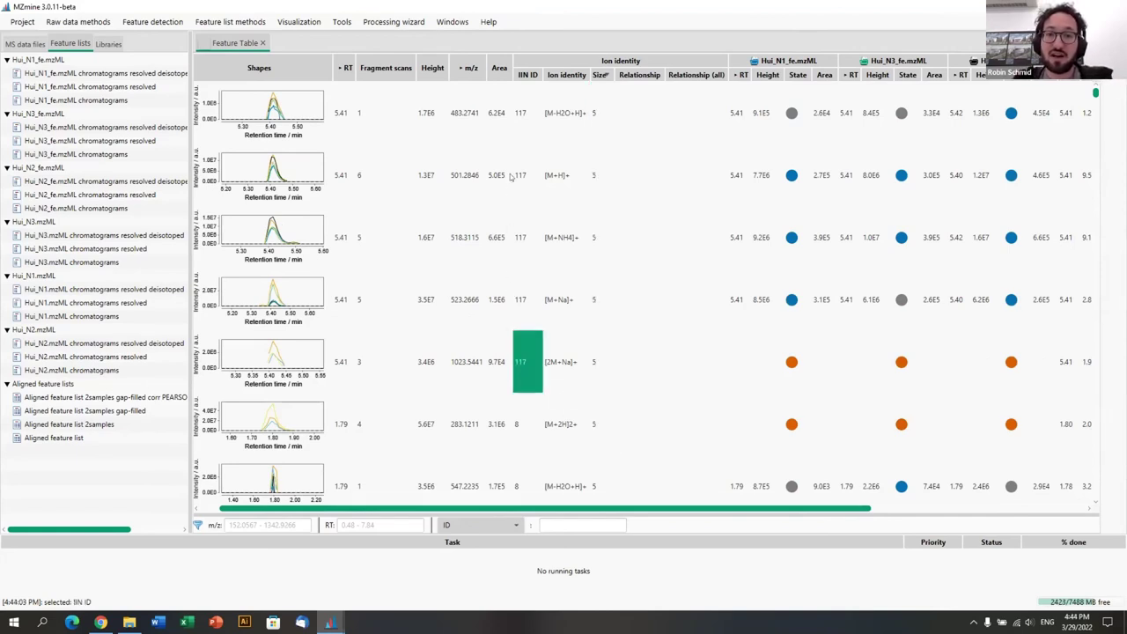
left_click(520, 115, "shift")
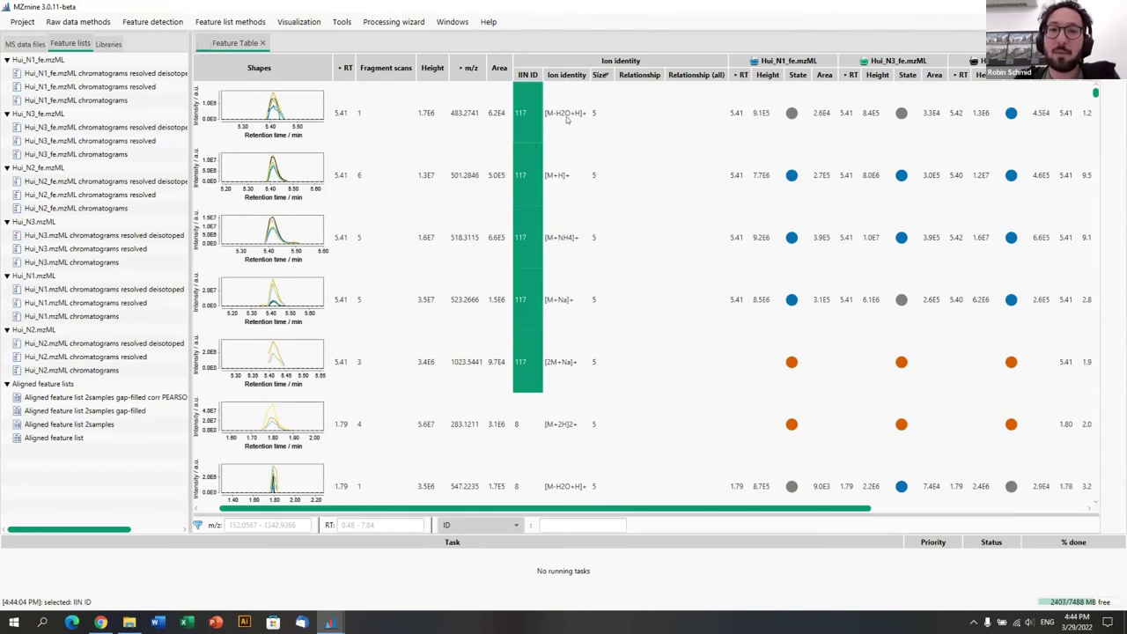
left_click(565, 119)
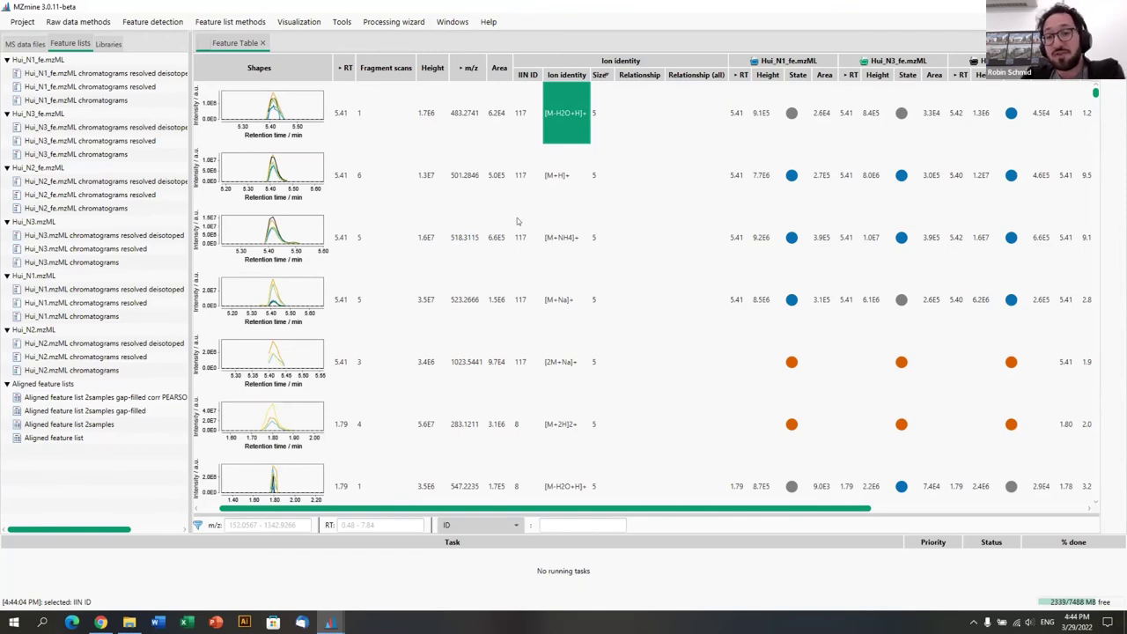
Step: Look through the largest ion identity networks in the feature table and select the IIN ID cells of network 78
left_click(620, 115)
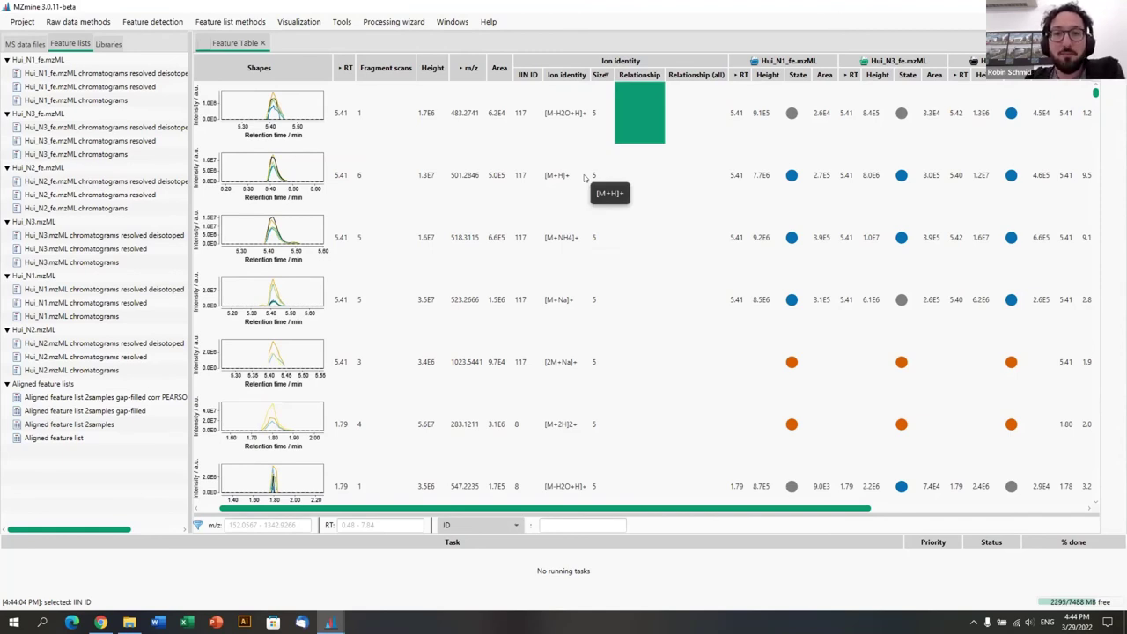
scroll(607, 237, "down", 3)
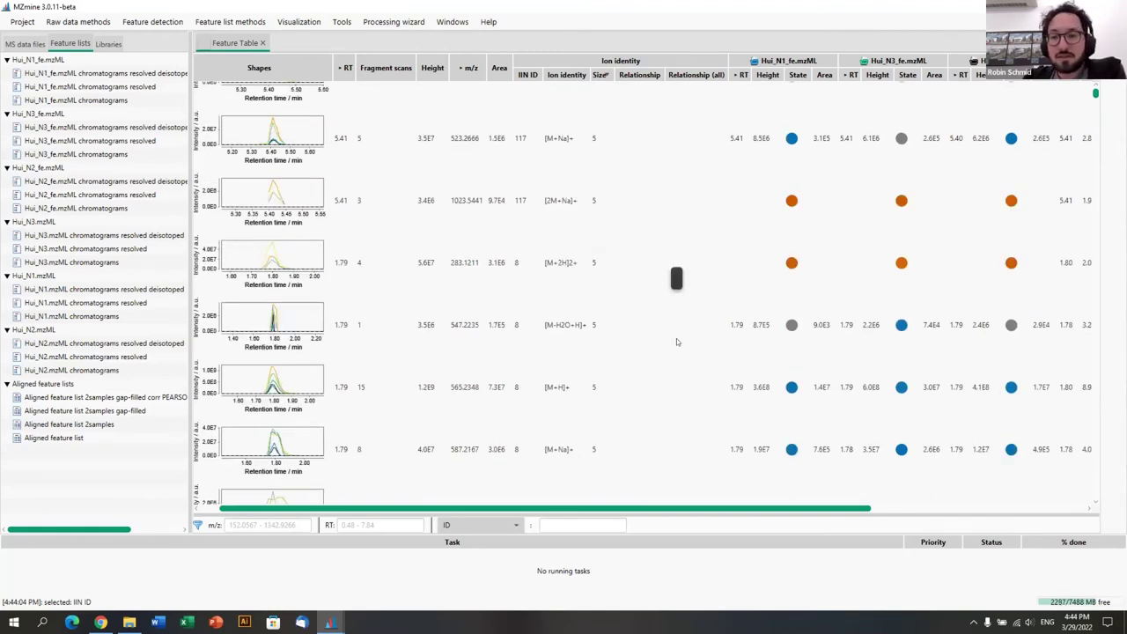
scroll(672, 334, "up", 1)
scroll(660, 349, "down", 1)
scroll(632, 337, "down", 5)
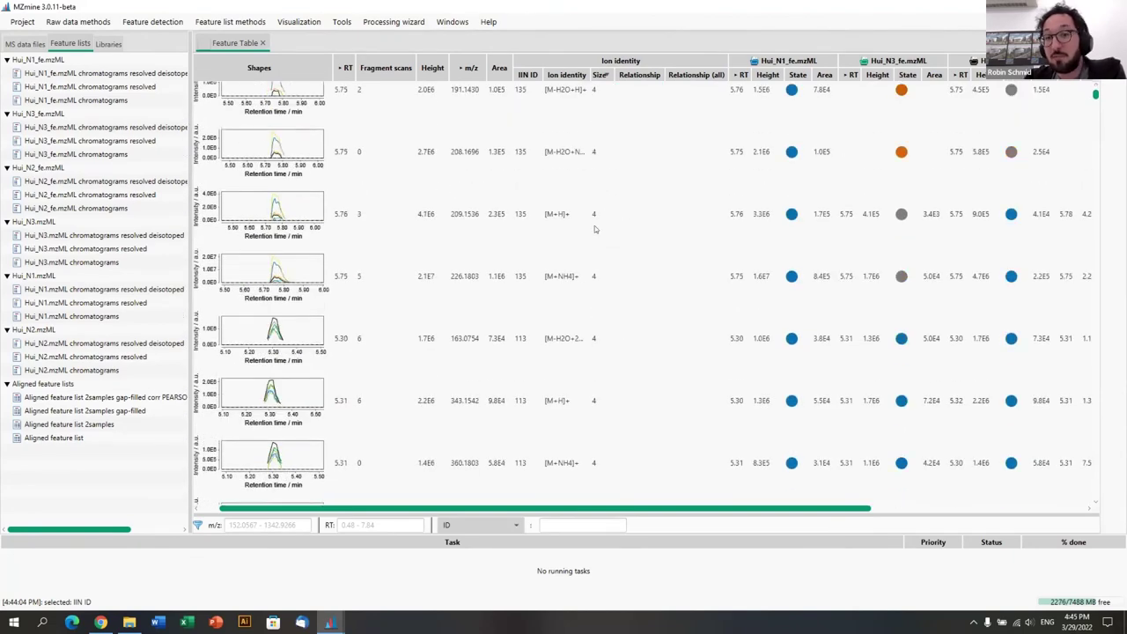
scroll(596, 312, "down", 5)
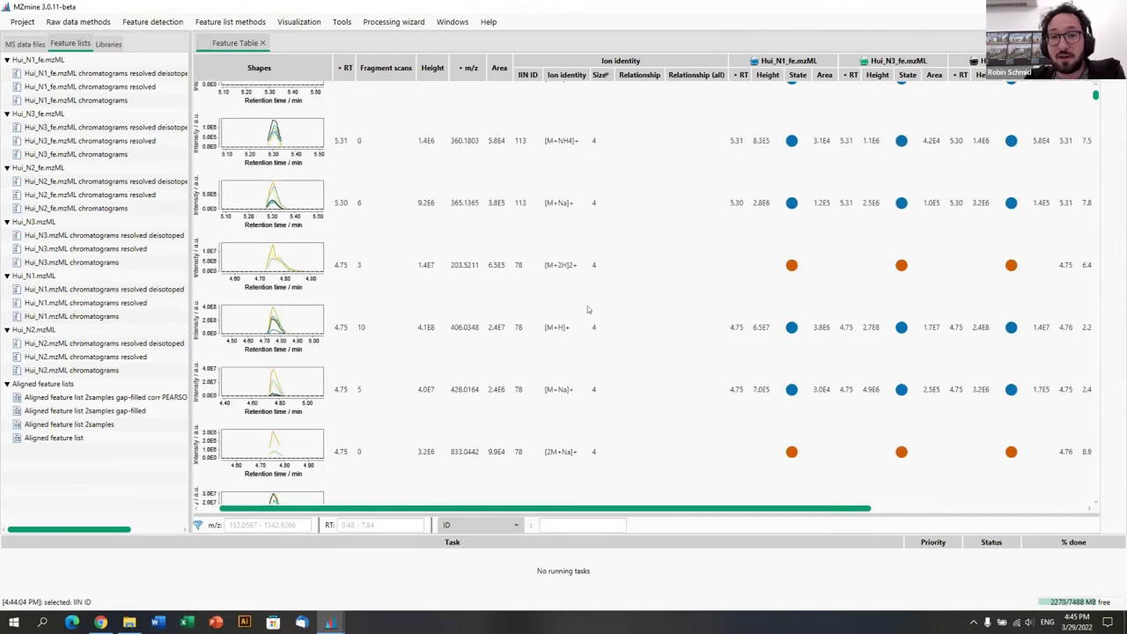
left_click(522, 268)
scroll(506, 306, "down", 3)
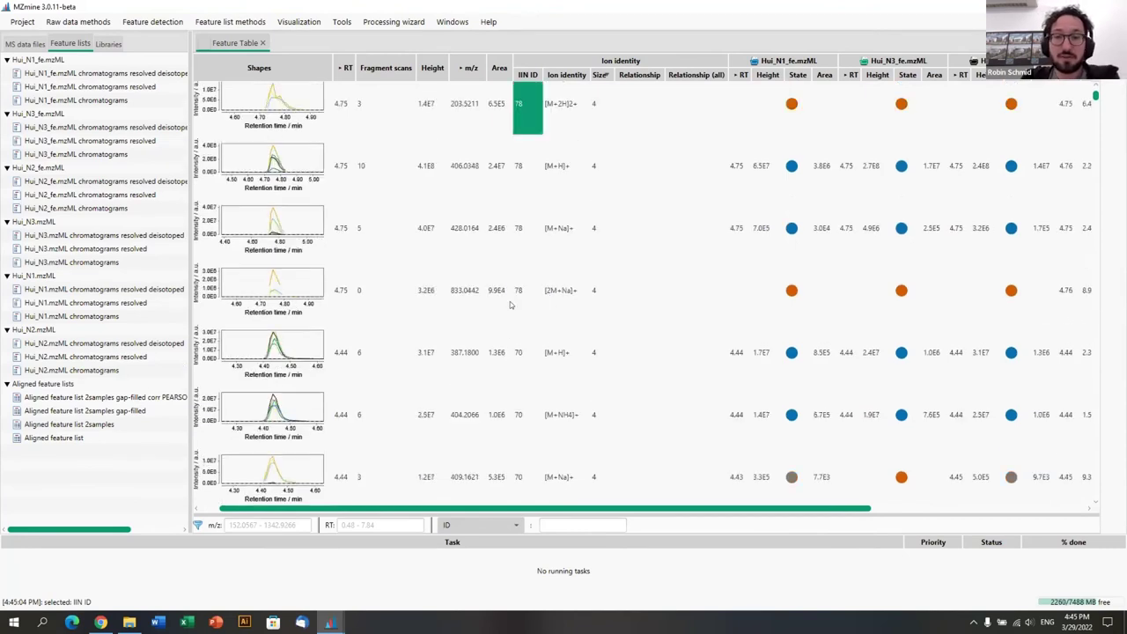
left_click(517, 290, "shift")
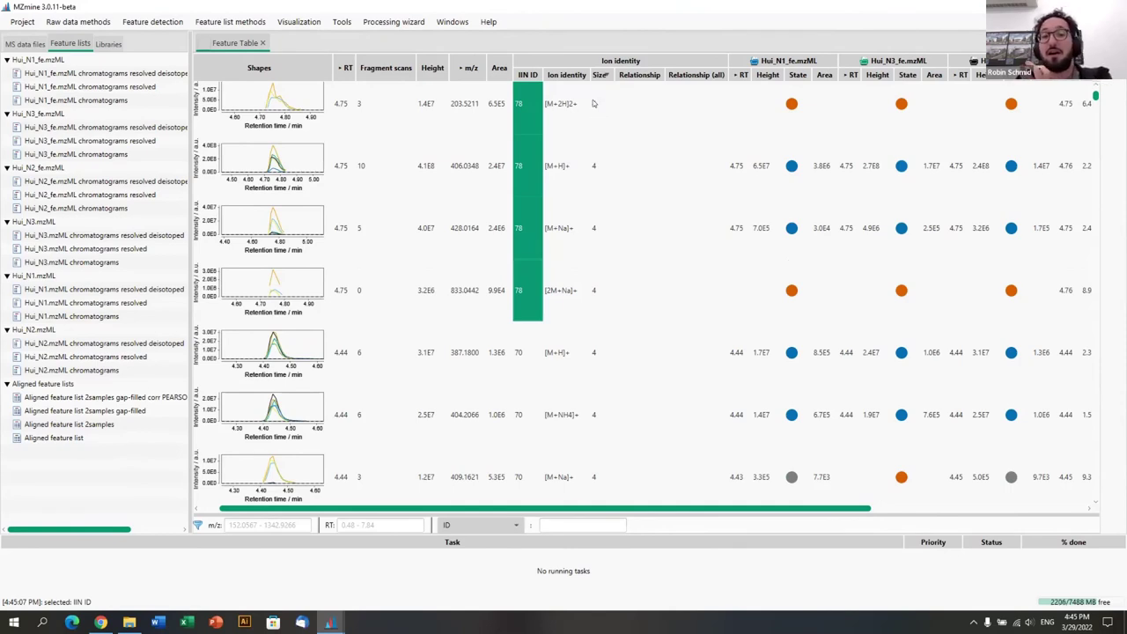
Step: Review the annotation refinement settings of ion identity networking, including the link threshold of 4 for deleting smaller networks, then close without applying
left_click(230, 20)
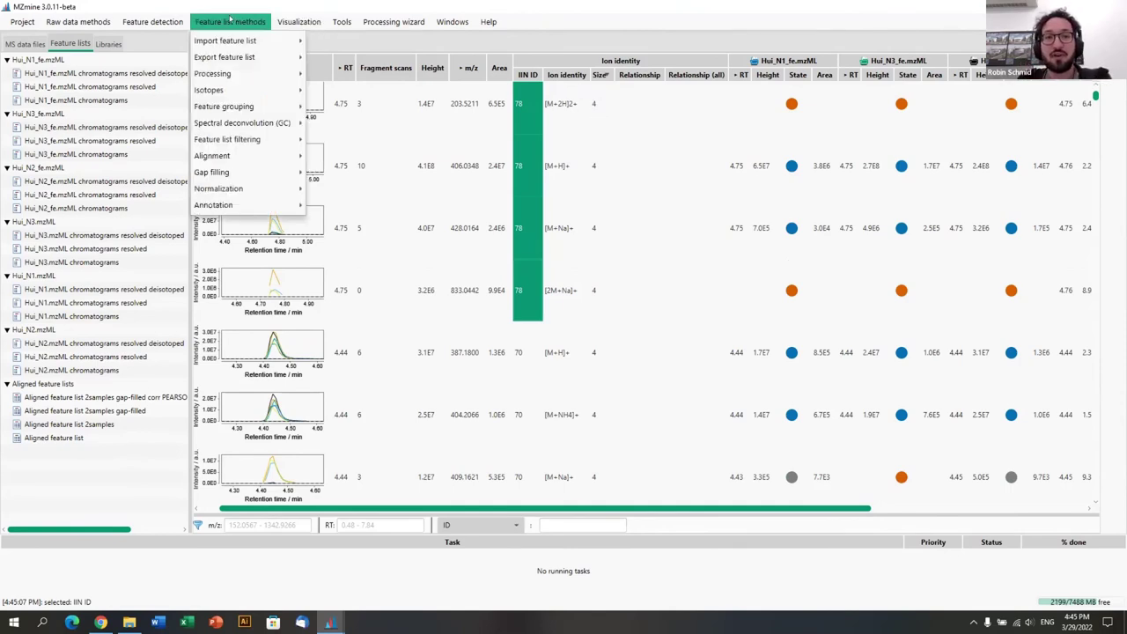
mouse_move(256, 109)
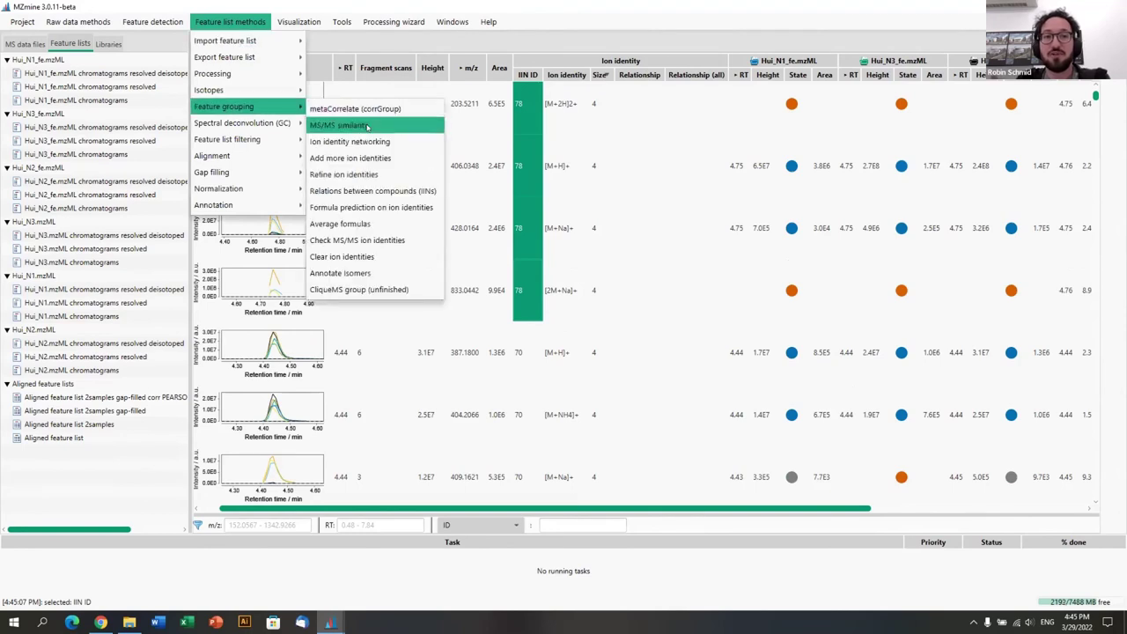
left_click(344, 143)
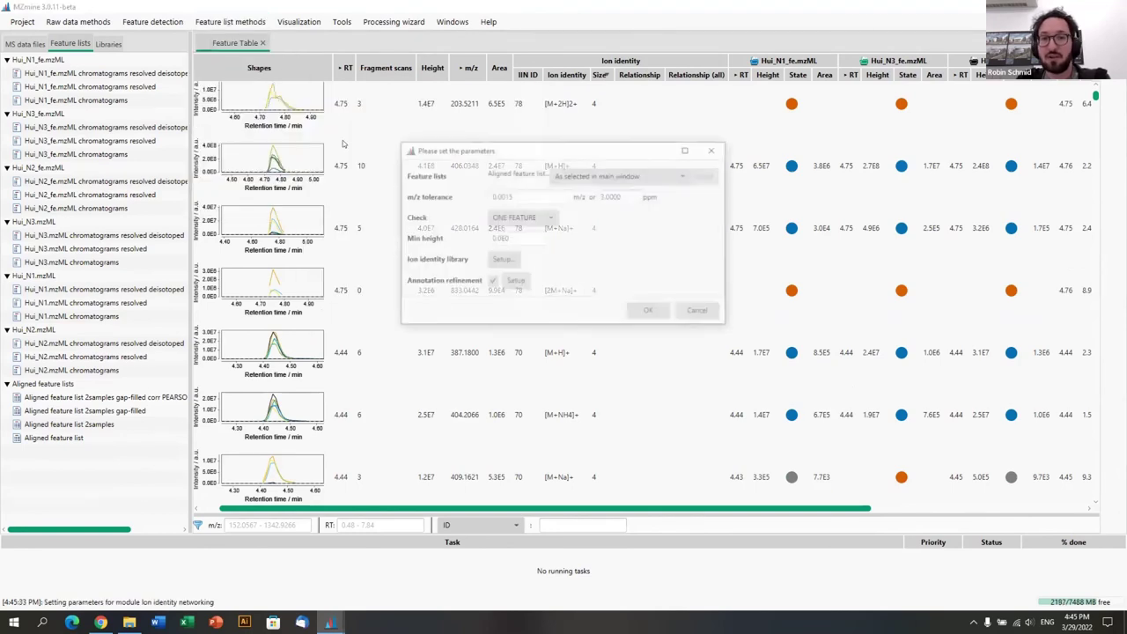
left_click(516, 282)
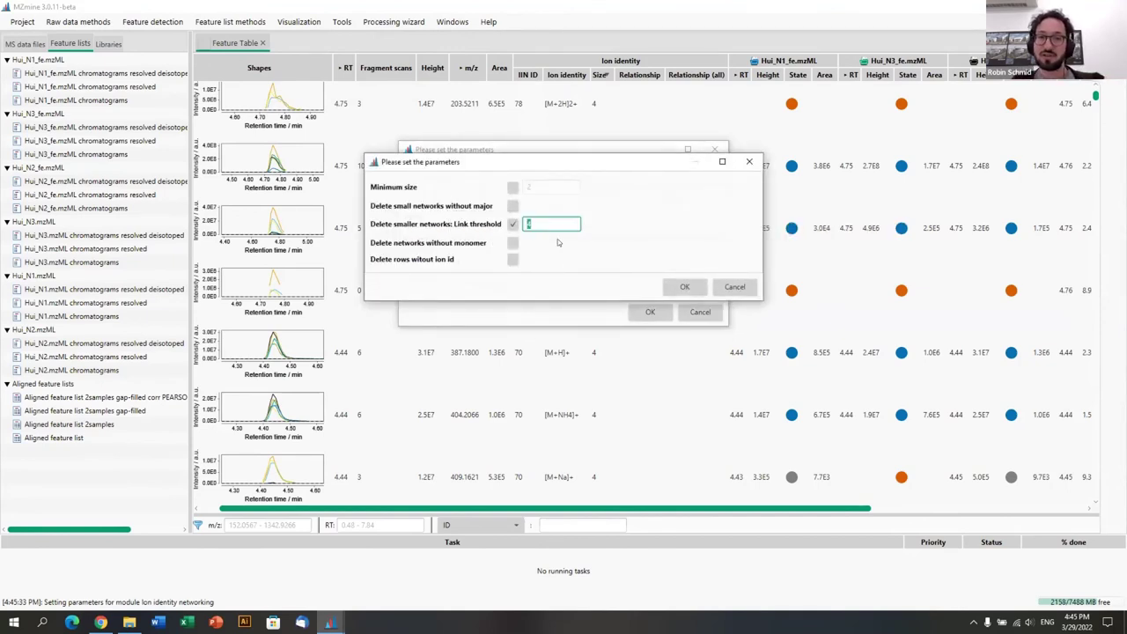
type("4")
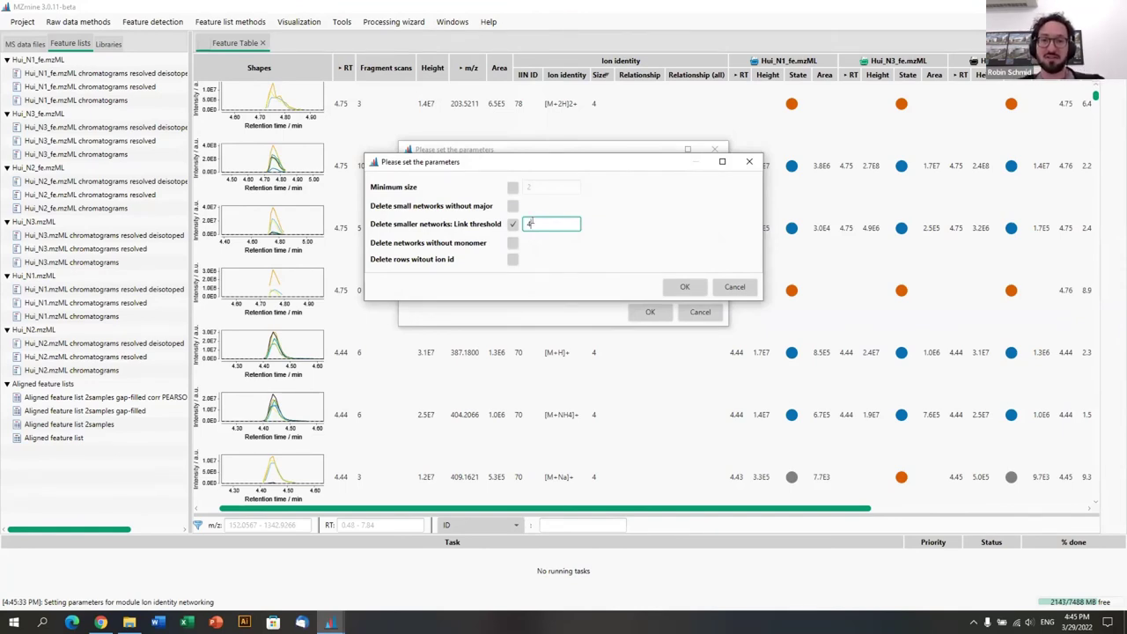
left_click(737, 286)
left_click(704, 312)
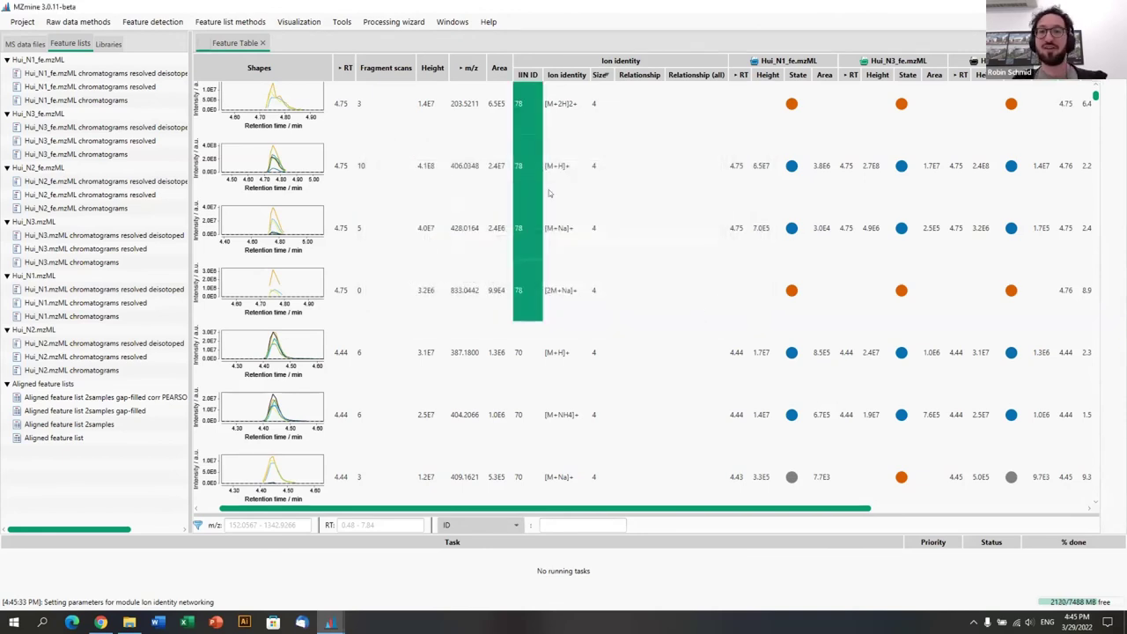
Step: Point out the [M+2H]2+ identity and its network size in network 78, then select the [M+H]+ identity cell
left_click(587, 117)
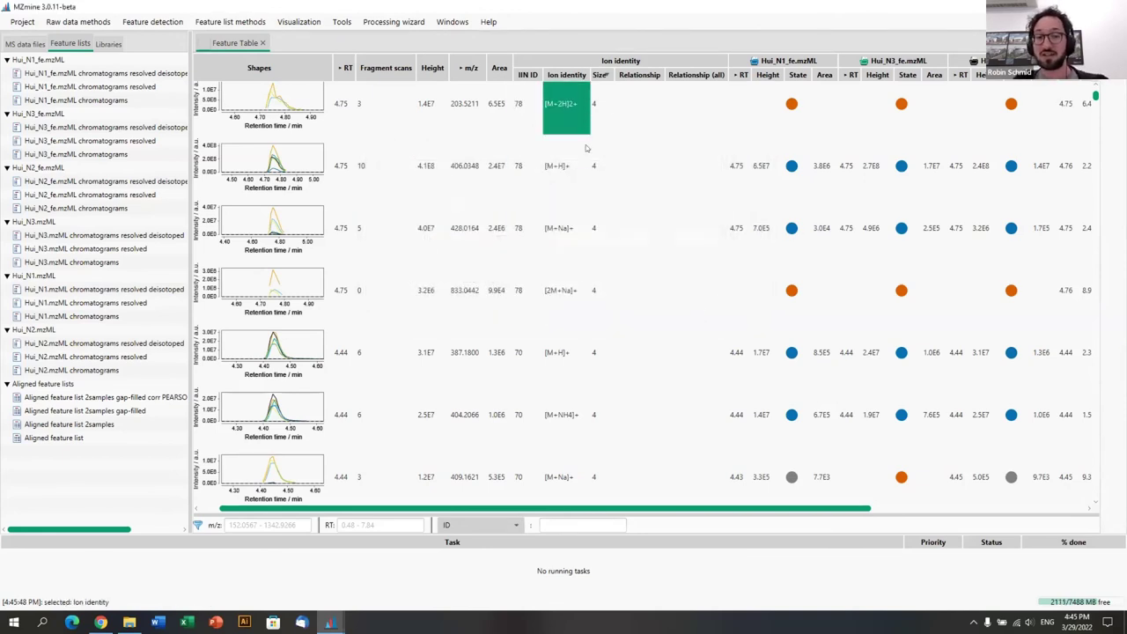
left_click(596, 110)
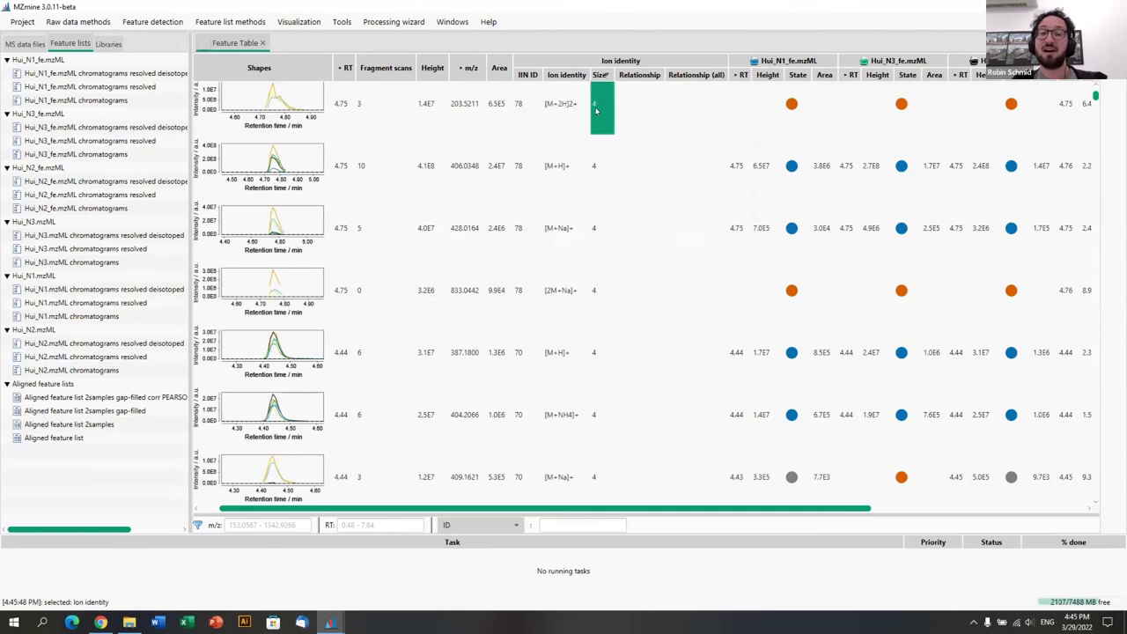
left_click(565, 109)
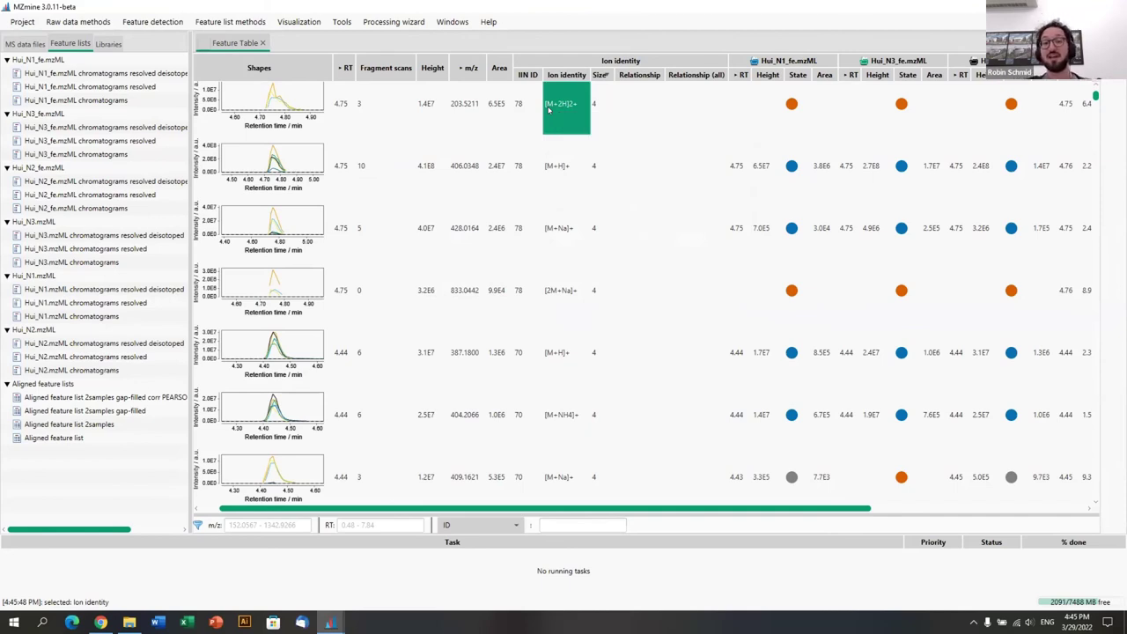
left_click(550, 179)
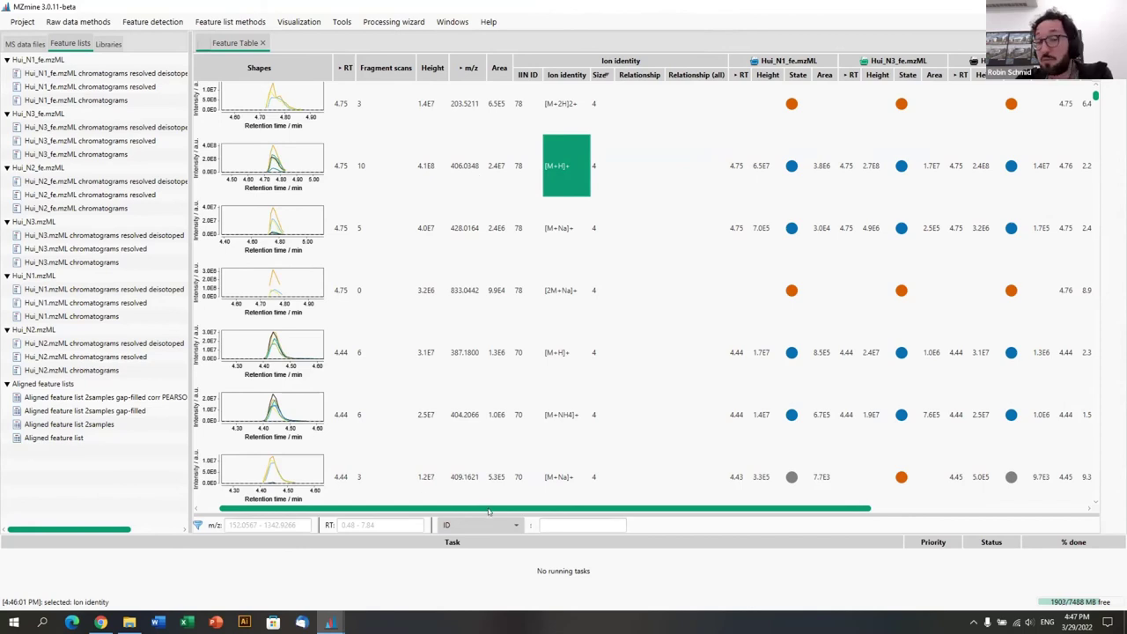
Step: Bring the row ID column into view, widen the feature lists pane to show full names, and select network 78's [M+2H]2+ cell
left_click_drag(492, 507, 570, 508)
scroll(666, 520, "left", 5)
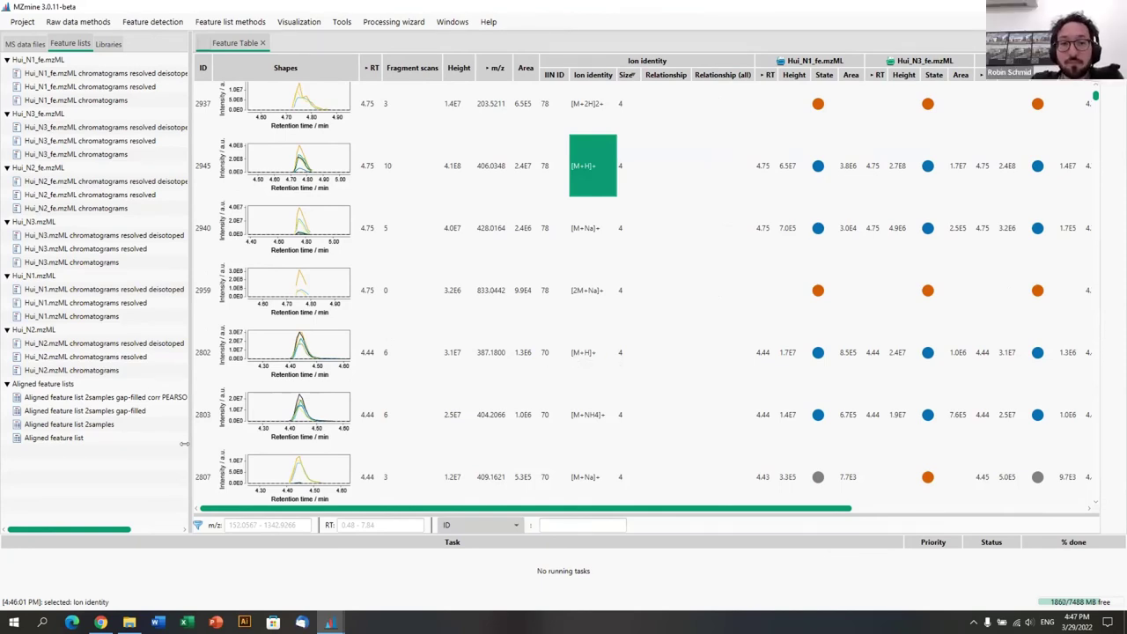
left_click_drag(186, 444, 272, 444)
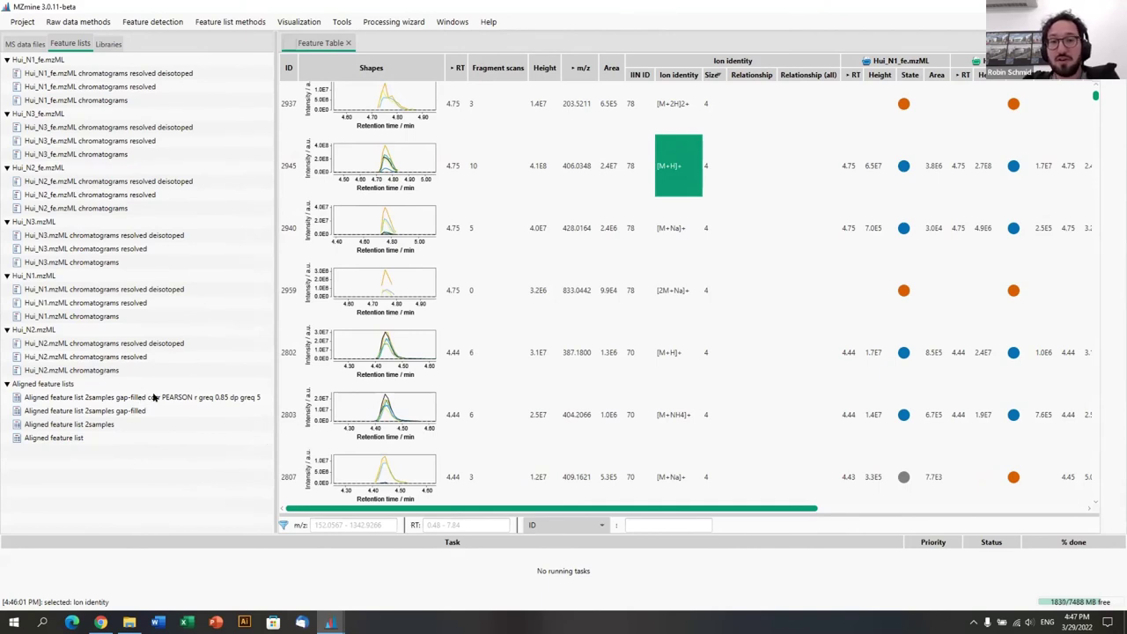
left_click(672, 109)
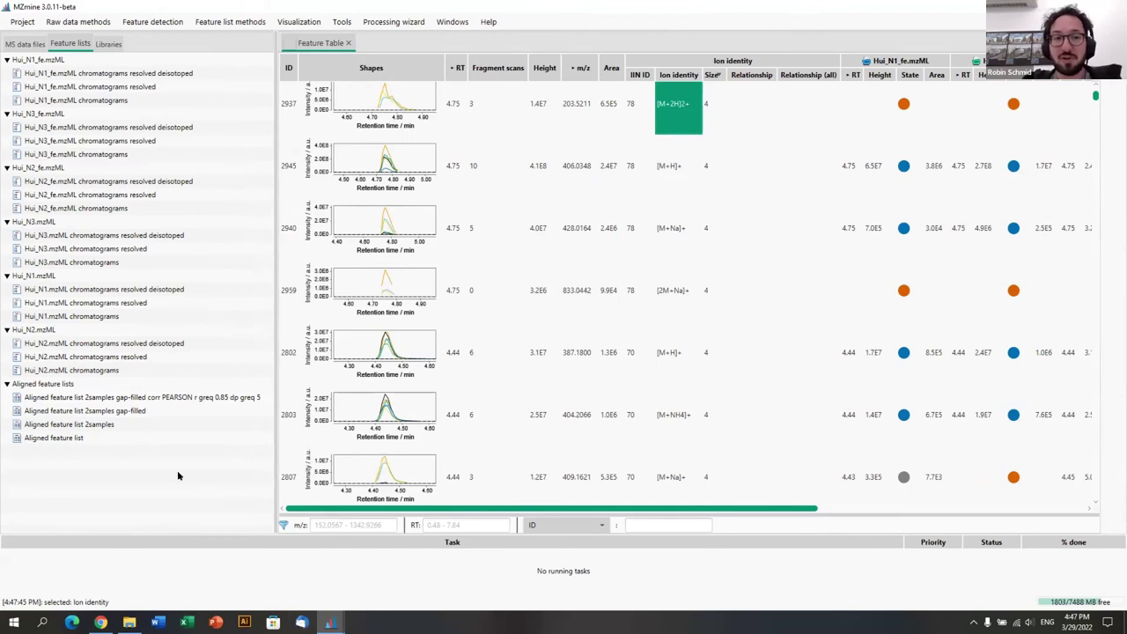
Step: Open the GNPS feature based molecular networking export for the aligned, gap-filled feature list with PEARSON correlation
left_click(51, 398)
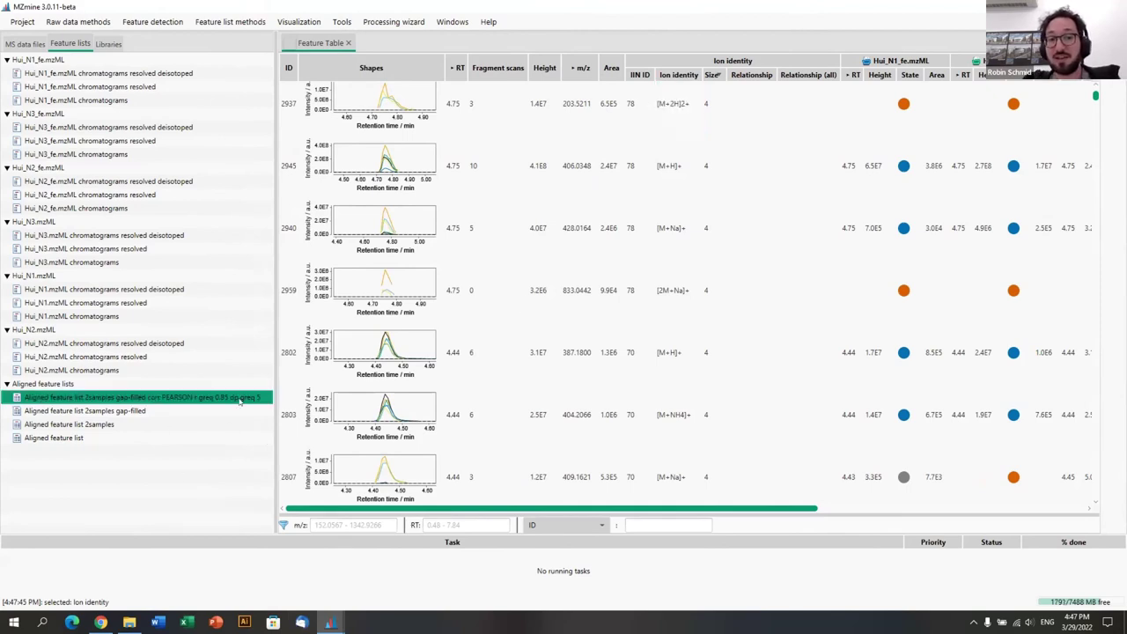
left_click(299, 21)
mouse_move(231, 21)
mouse_move(238, 56)
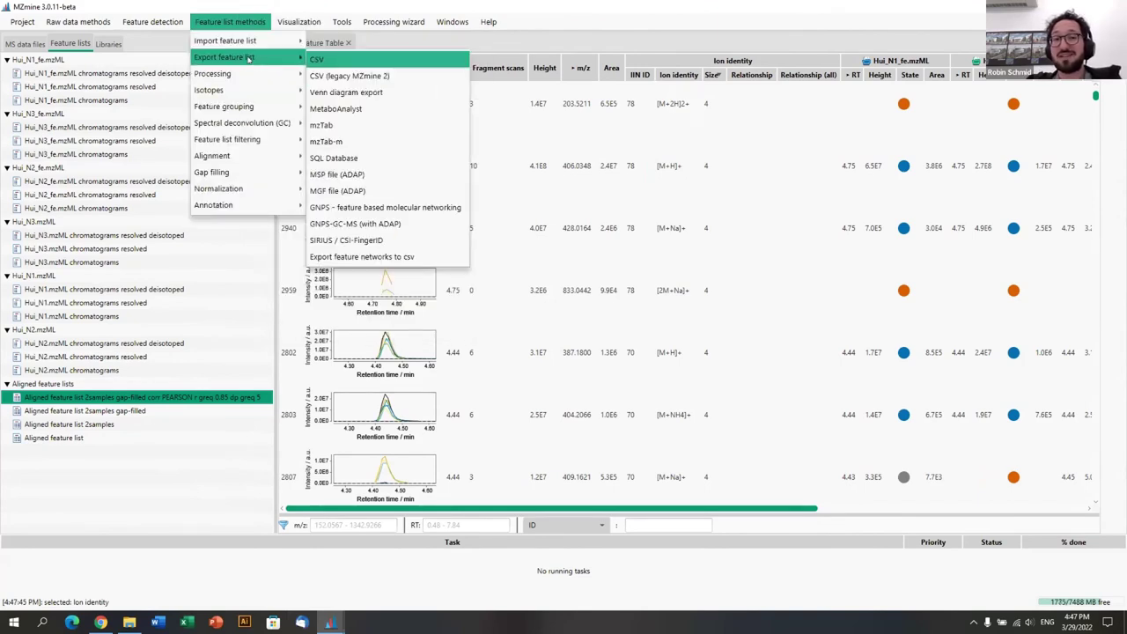
left_click(399, 207)
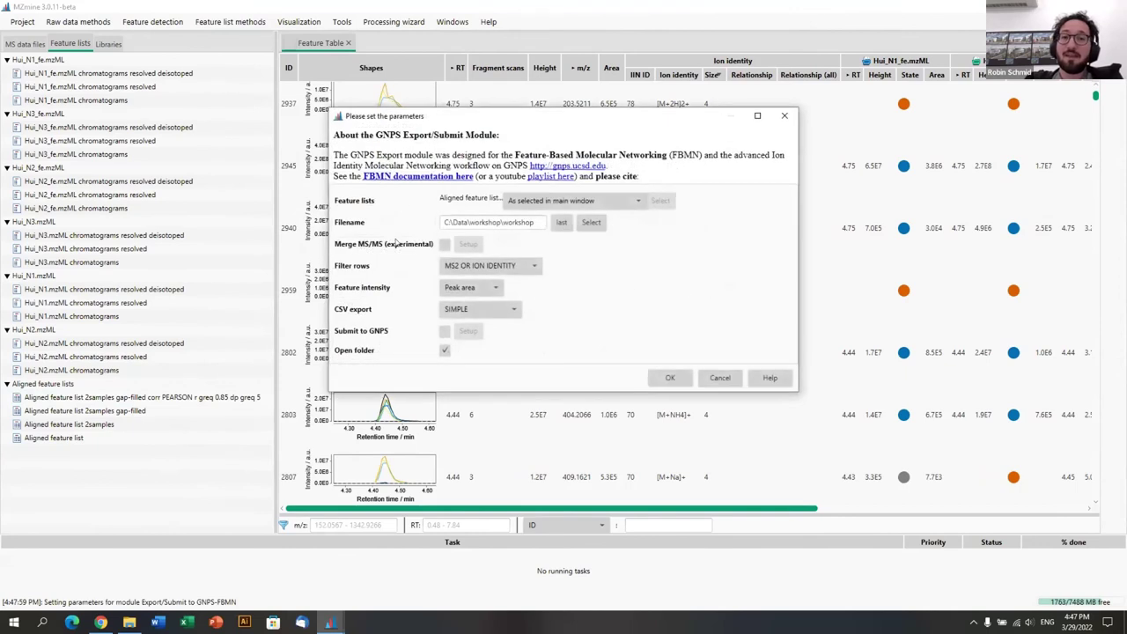
Step: Set the GNPS export filename to C:\Data\workshop\iimn and run the export
left_click(533, 222)
key("BackSpace")
key("BackSpace")
key("BackSpace")
key("BackSpace")
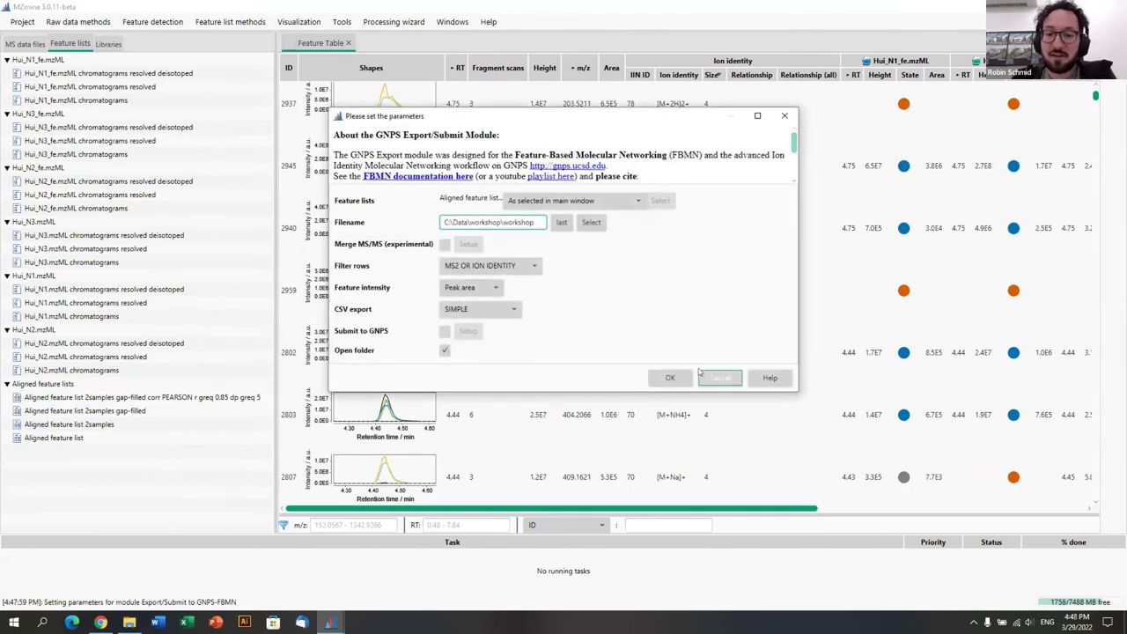
key("BackSpace")
key("BackSpace")
key("BackSpace")
key("BackSpace")
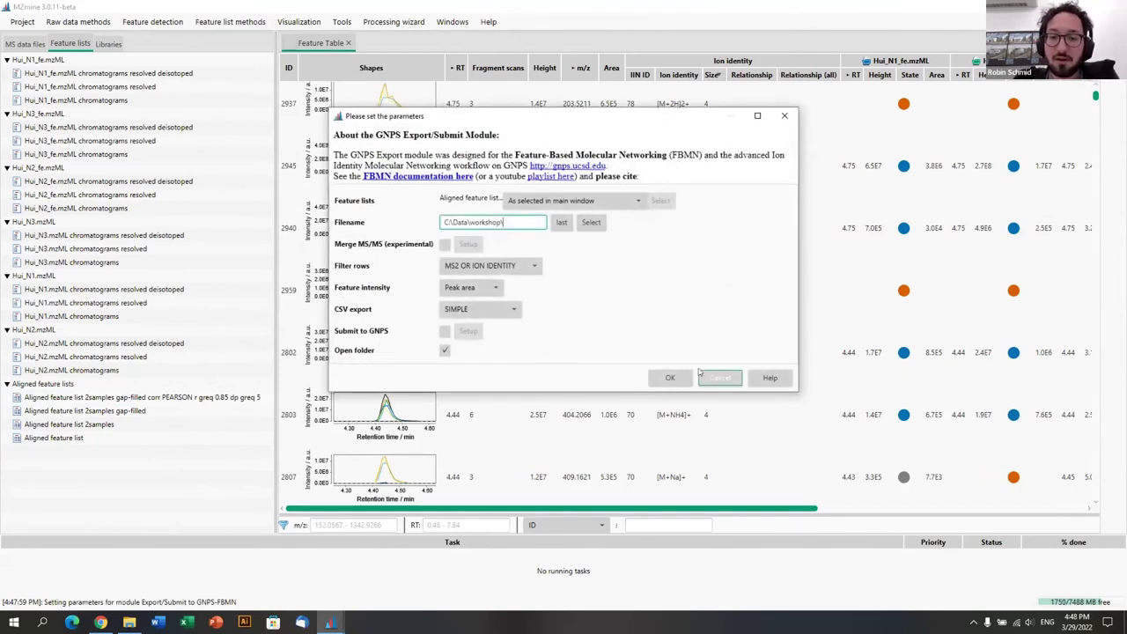
type("iimn")
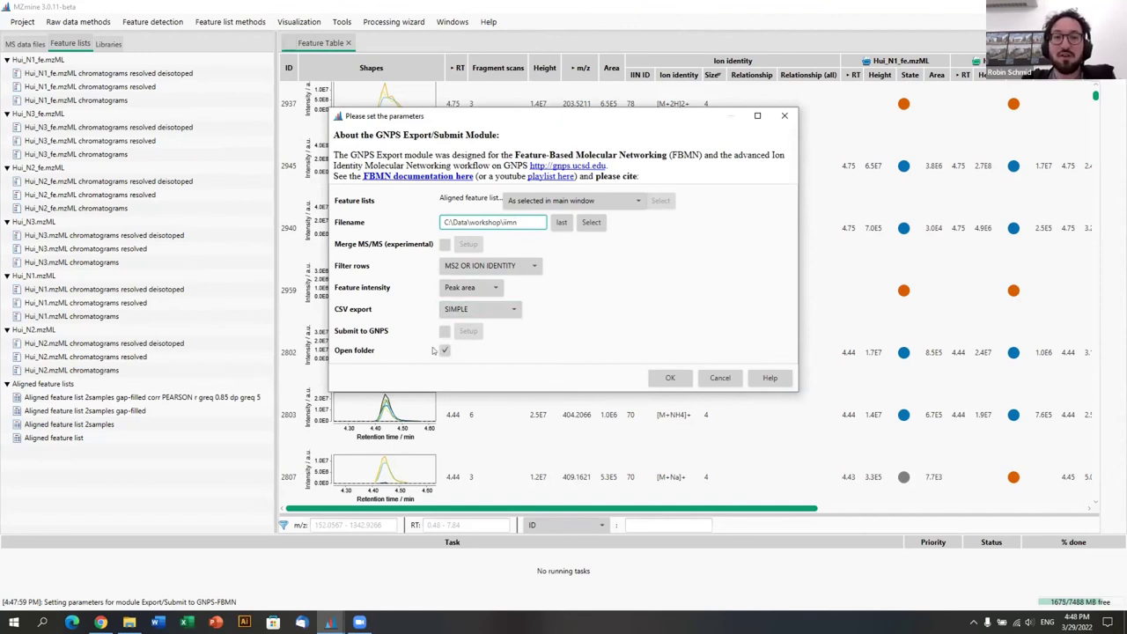
left_click(670, 376)
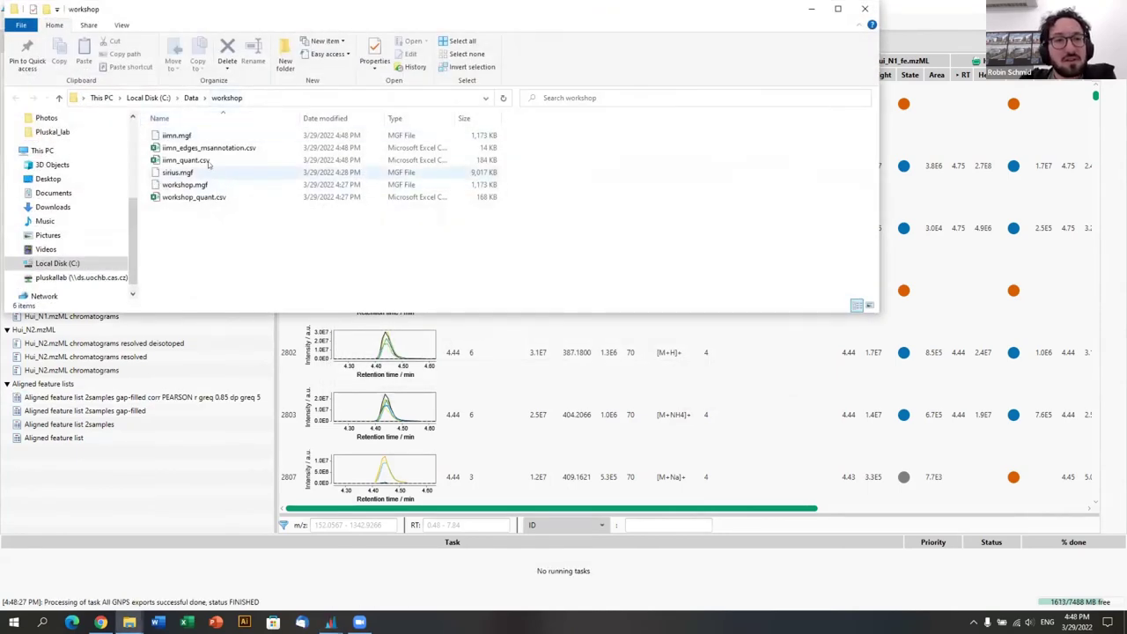
Step: Select the three exported iimn files in the workshop folder, then open iimn_edges_msannotation.csv in Excel
left_click(174, 136)
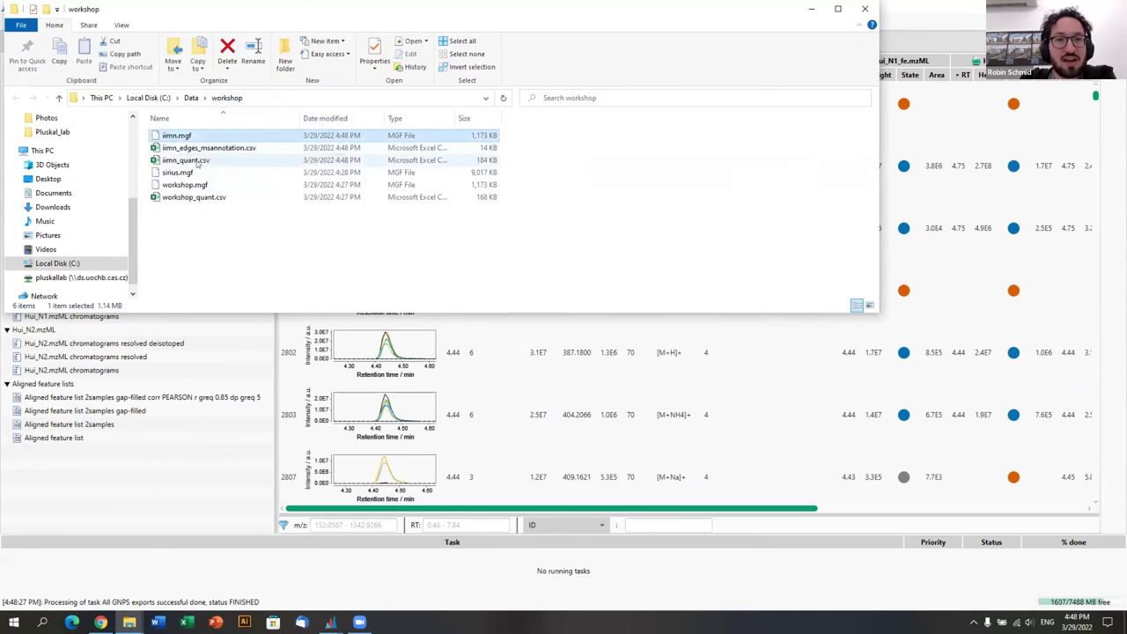
left_click(198, 161, "shift")
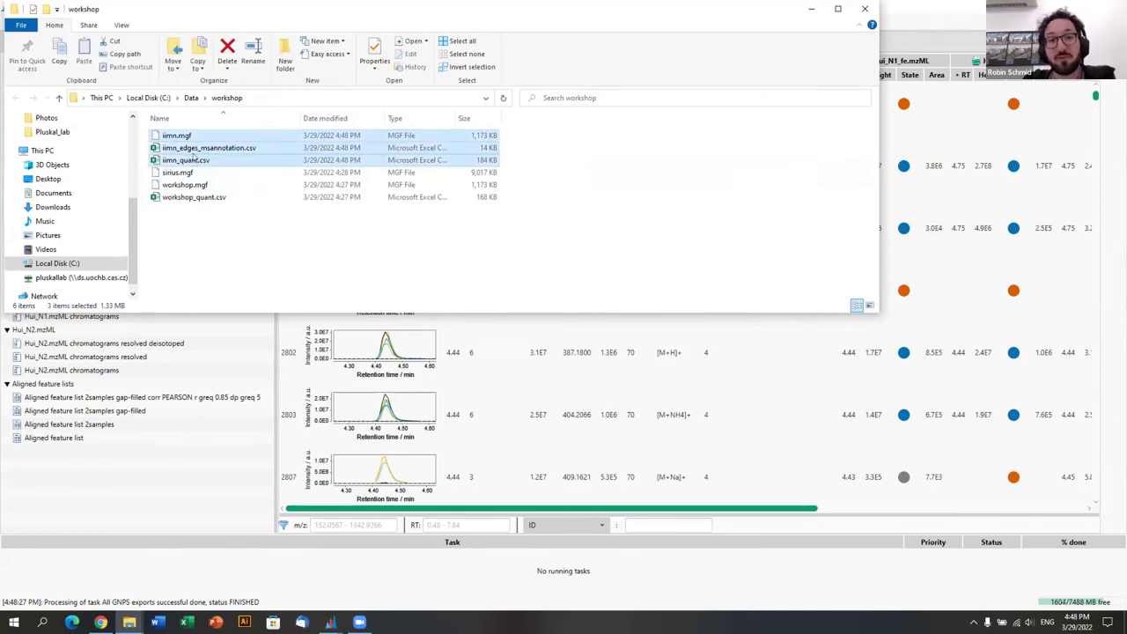
left_click(199, 148)
double_click(193, 152)
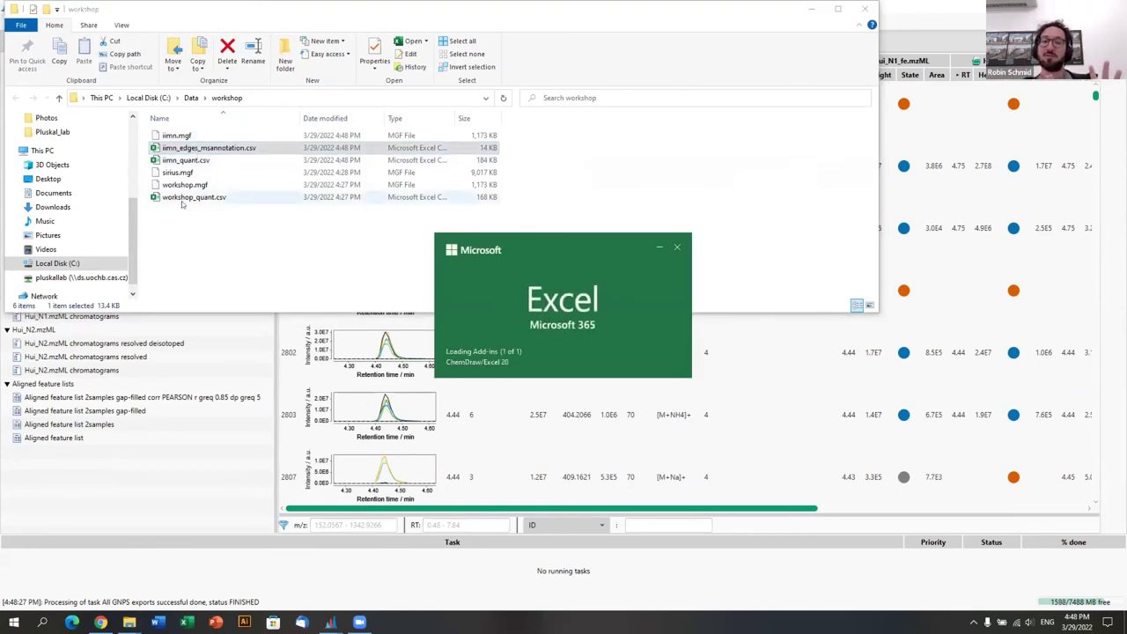
Step: Return to the MZmine feature table and select the four IIN ID cells of network 78
left_click(916, 8)
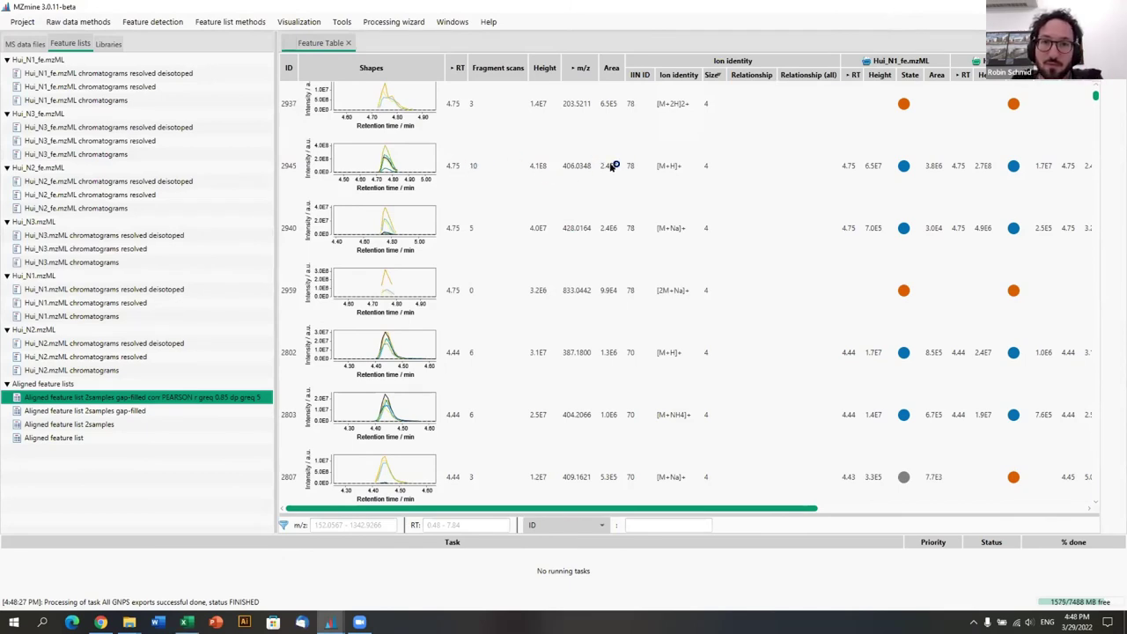
left_click(636, 103)
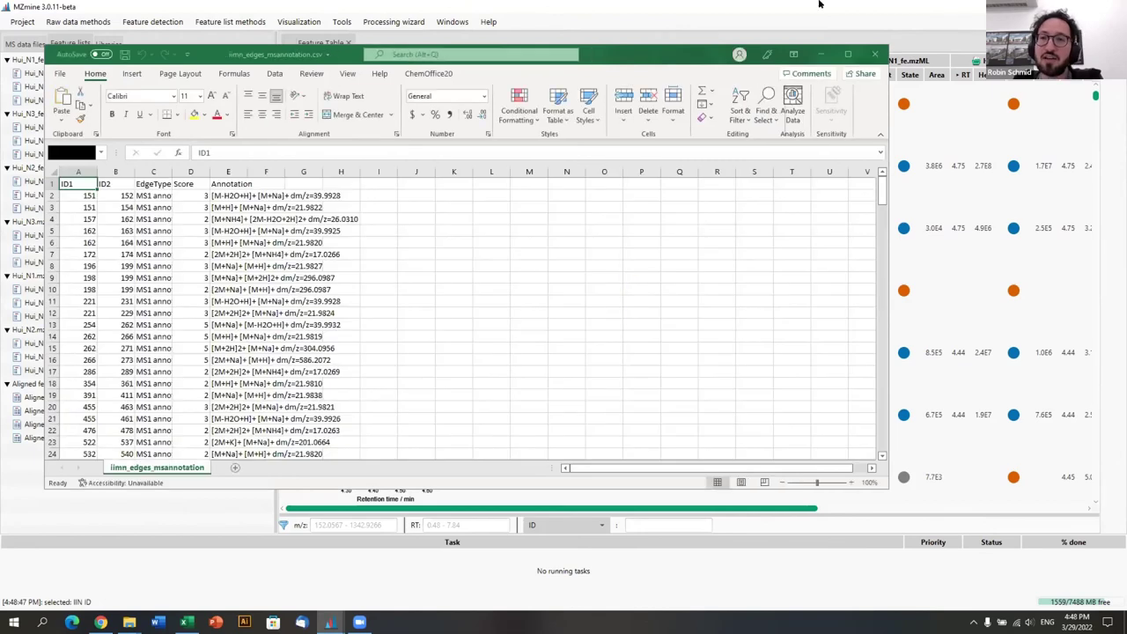
left_click_drag(633, 282, 634, 100)
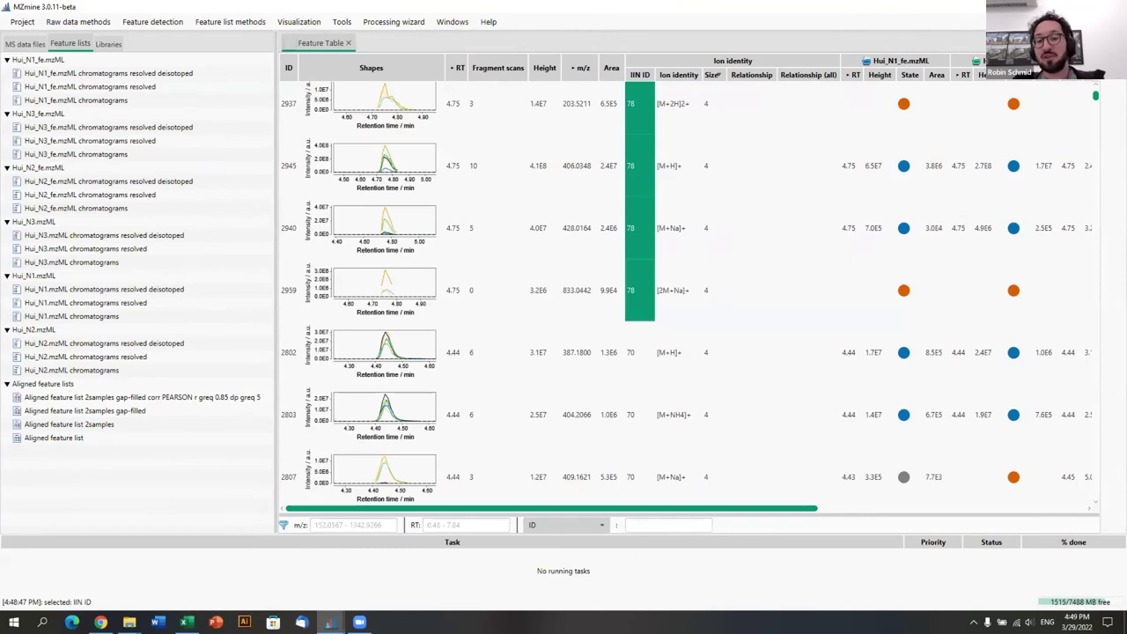
Step: Switch back to the workshop folder and bring up the iimn_edges_msannotation.csv workbook in Excel
left_click(130, 623)
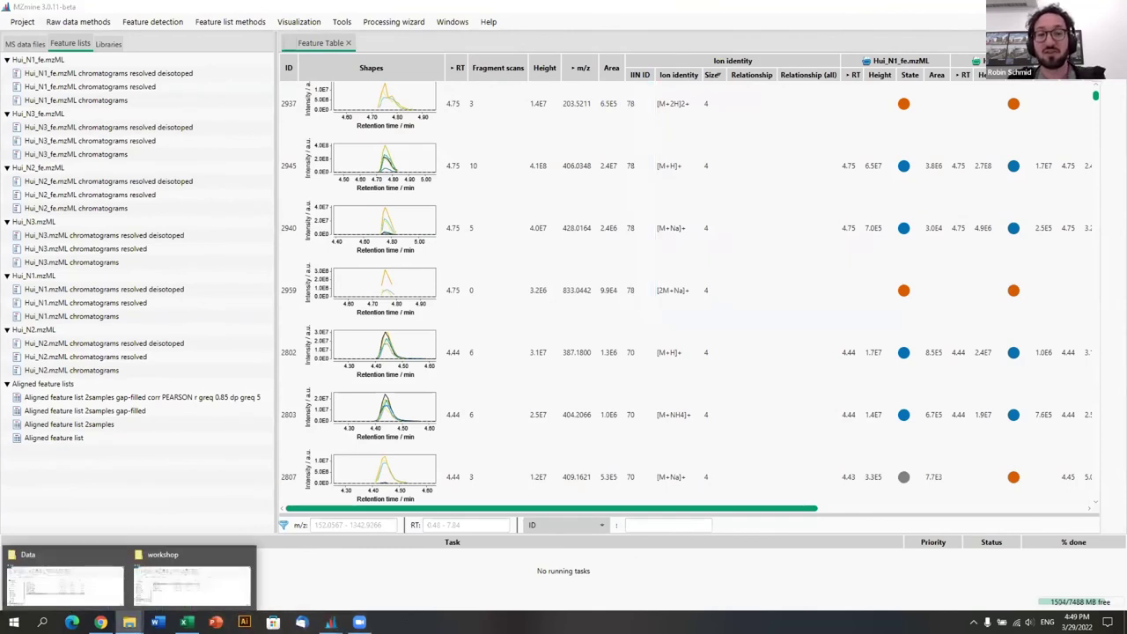
left_click(174, 587)
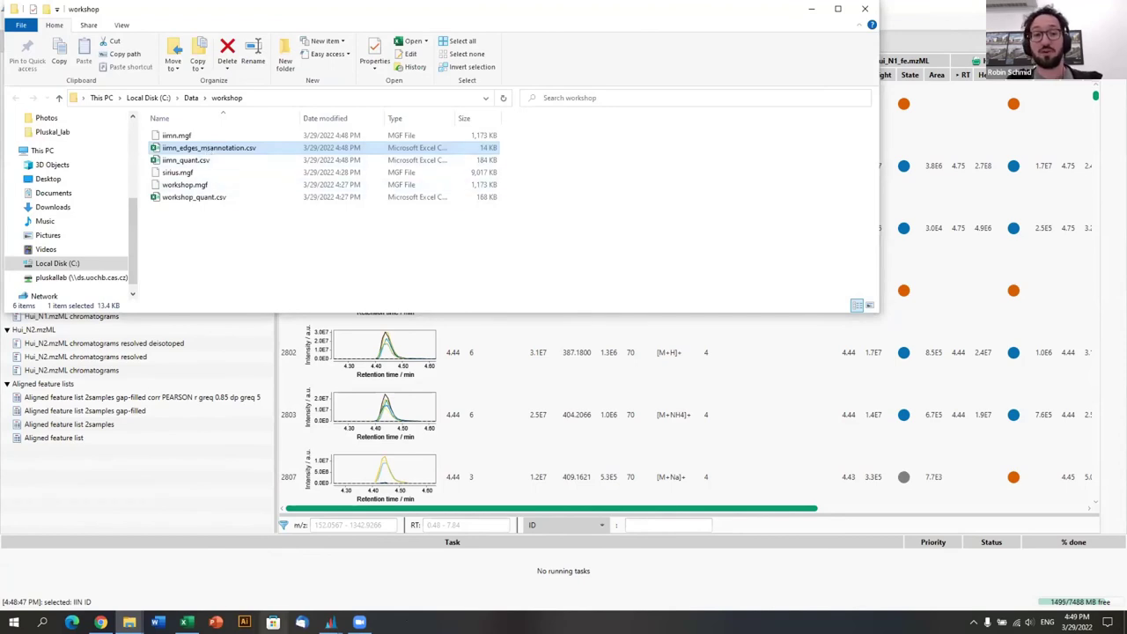
left_click(156, 623)
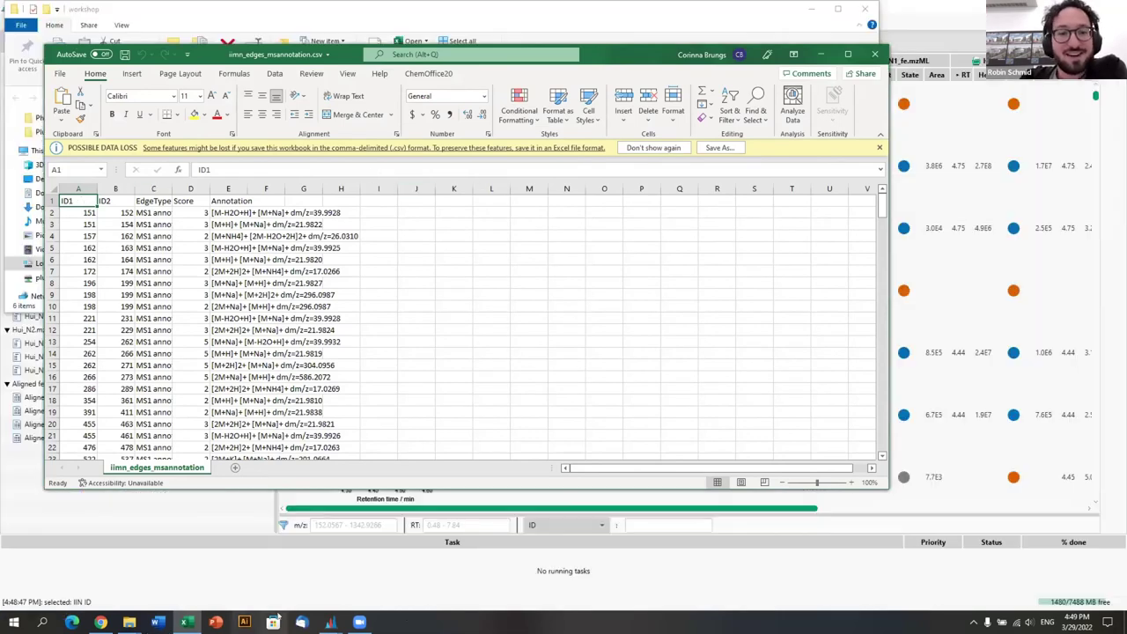
Step: Close the iimn_edges_msannotation.csv workbook and the workshop folder window to return to the MZmine feature table
mouse_move(86, 199)
left_mouse_down()
mouse_move(264, 283)
mouse_move(92, 203)
left_mouse_up()
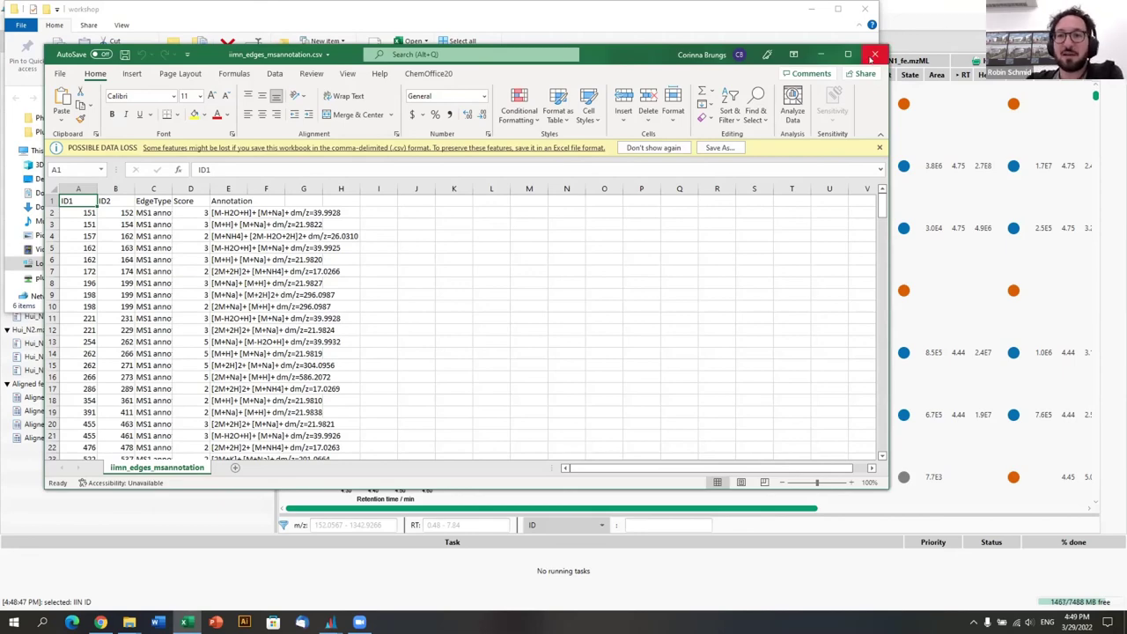
left_click(871, 55)
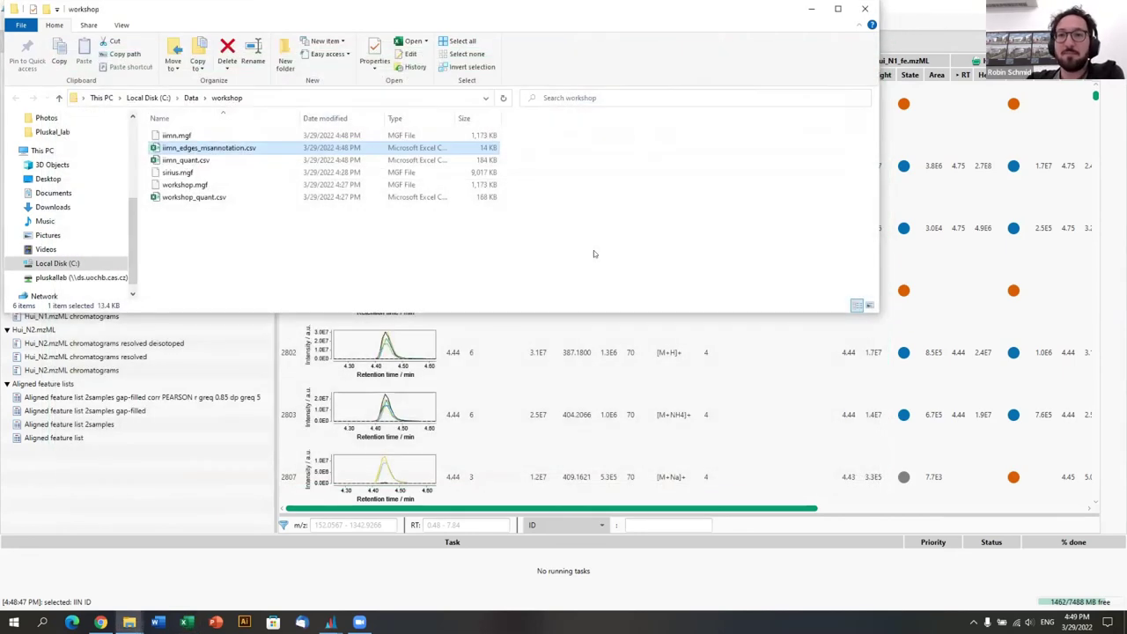
left_click(868, 10)
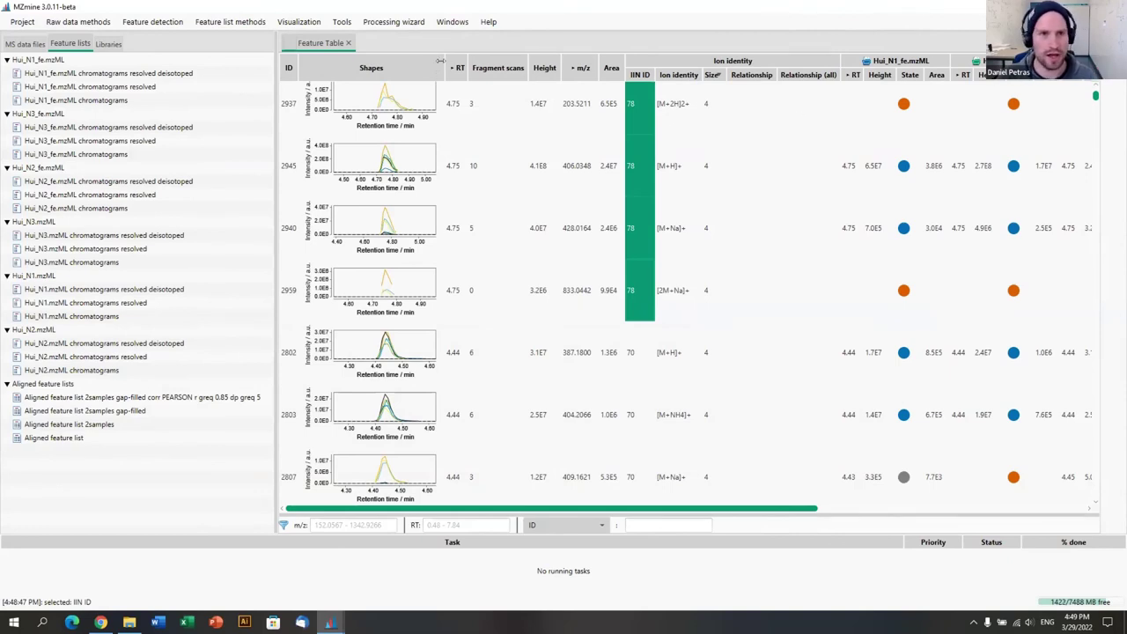
Step: Widen the Shapes column of the feature table and sort the features by Height in descending order
left_click_drag(442, 65, 649, 69)
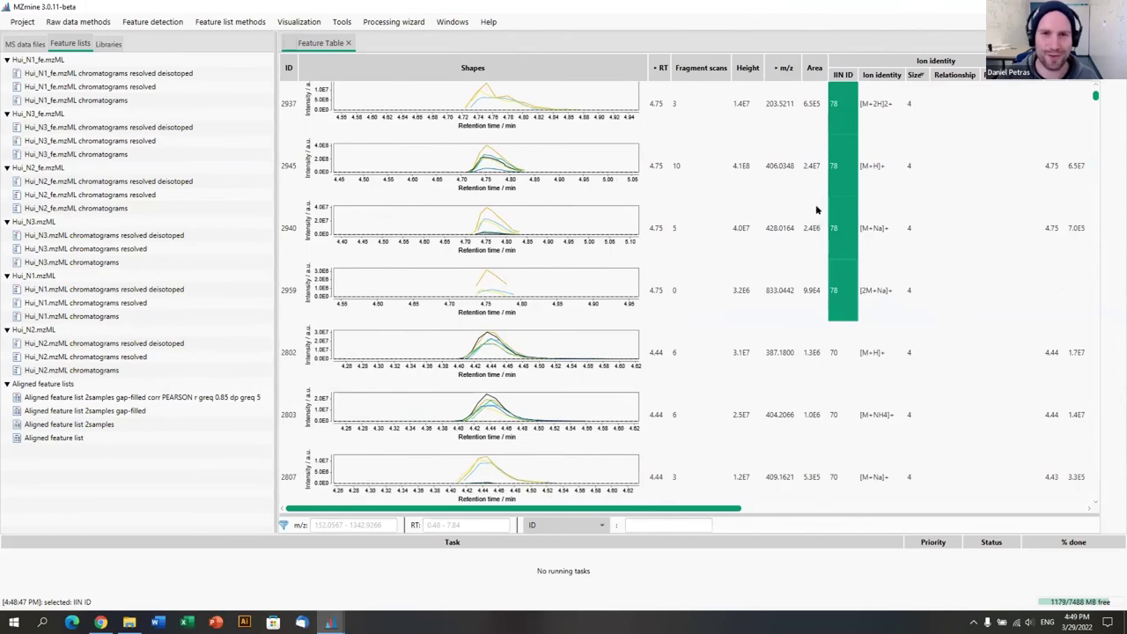
left_click(750, 68)
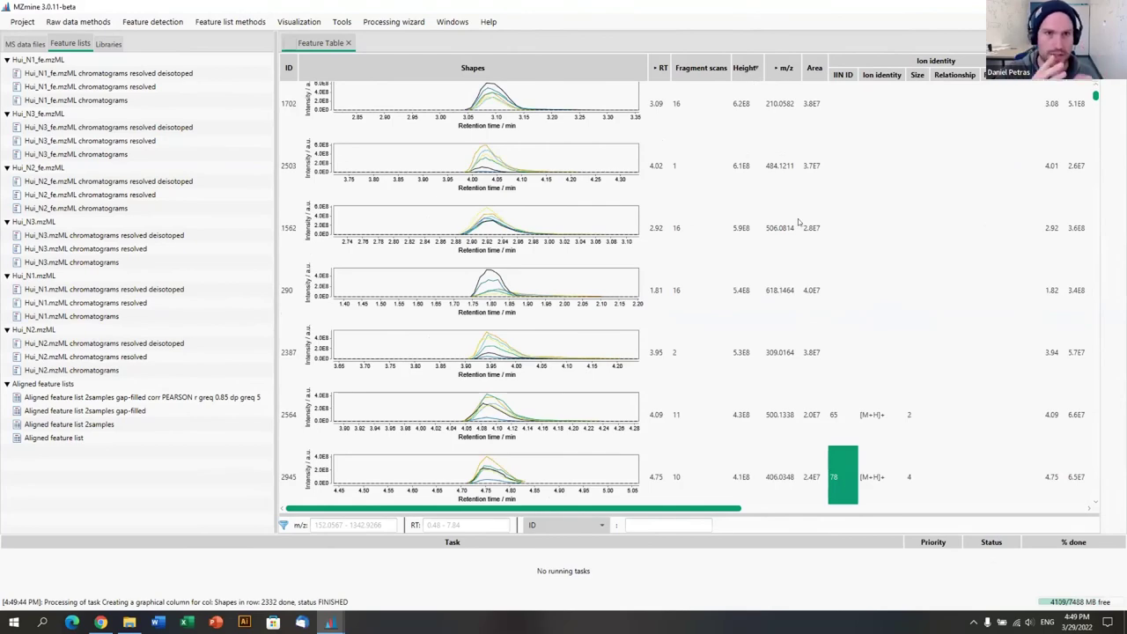
scroll(797, 219, "up", 3)
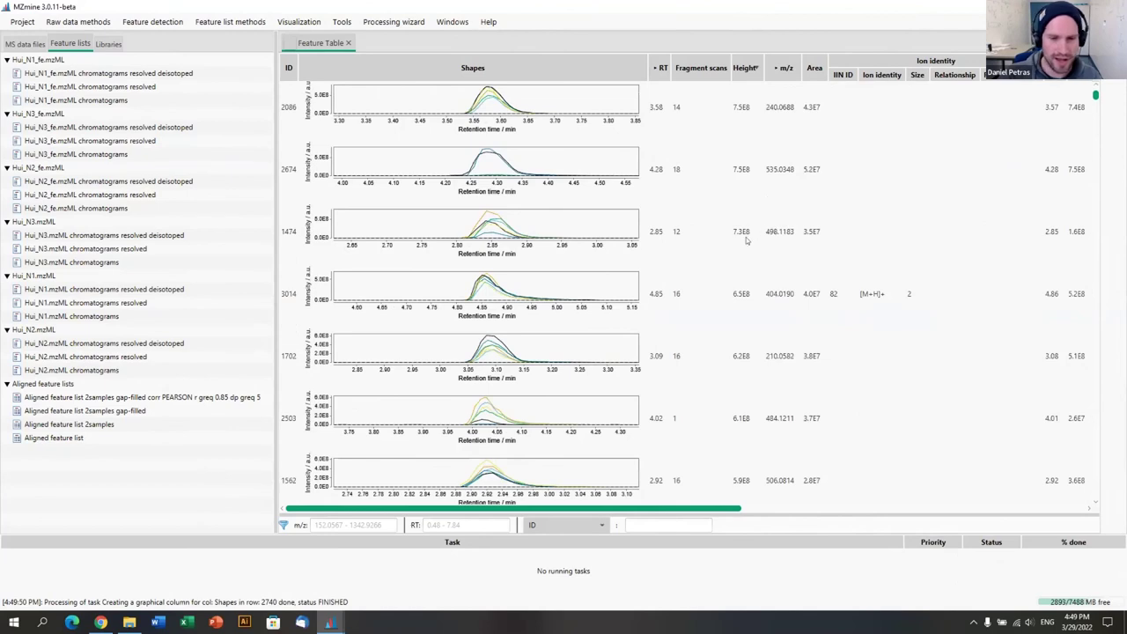
right_click(740, 107)
mouse_move(780, 120)
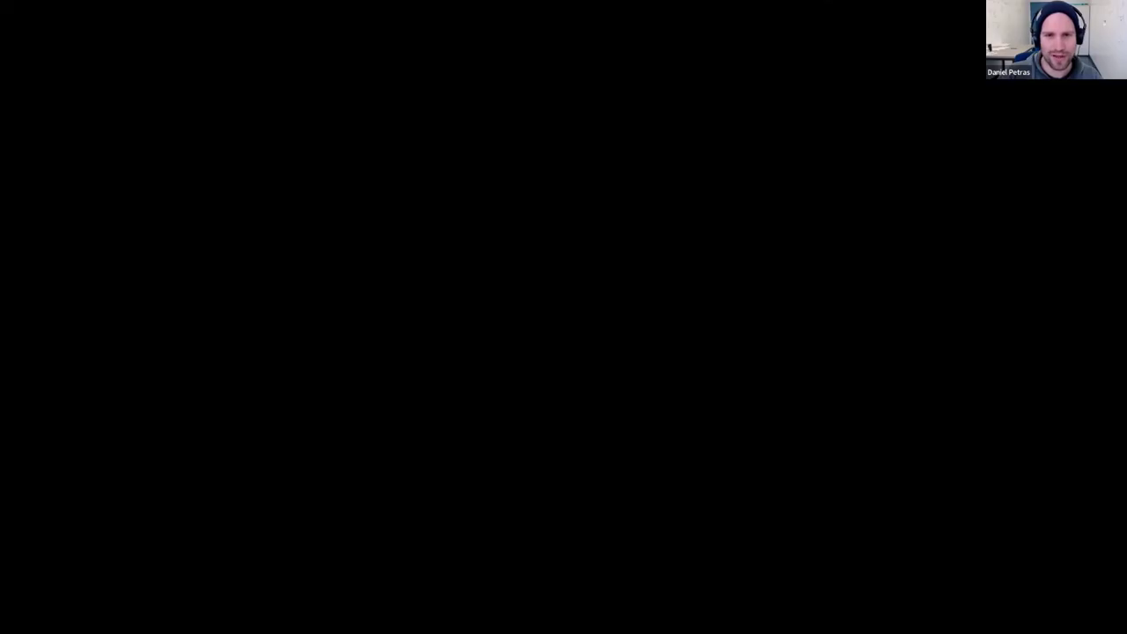
left_click(576, 270)
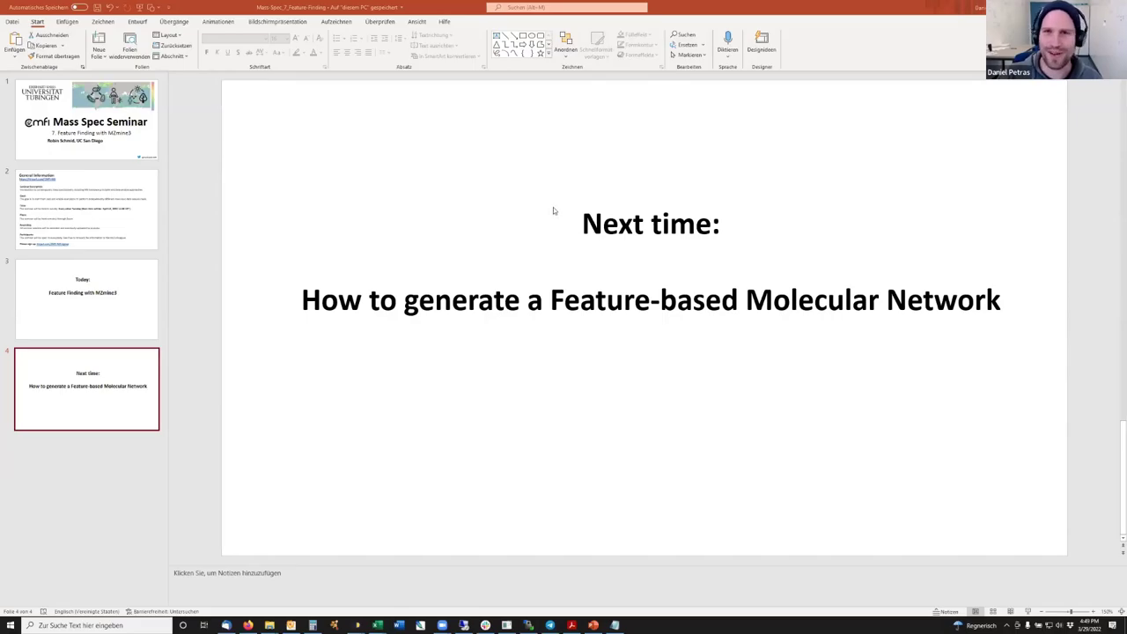